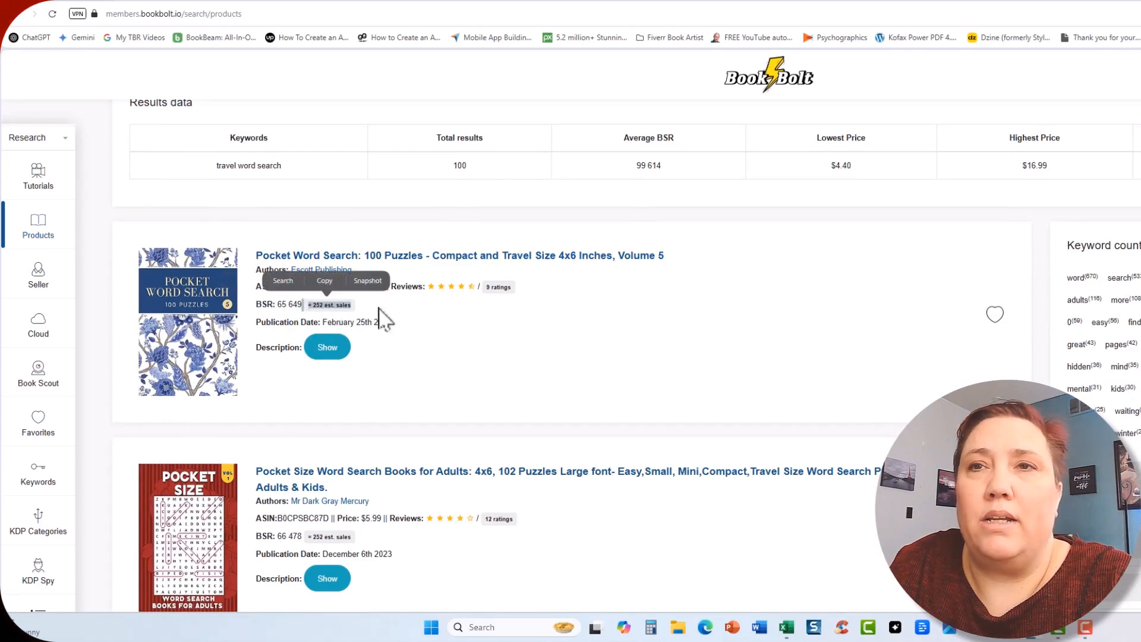
Show the description of the Pocket Word Search Volume 5 book and highlight its trim size
{"action": "left_click", "coordinate": [458, 369]}
{"action": "left_click", "coordinate": [326, 350]}
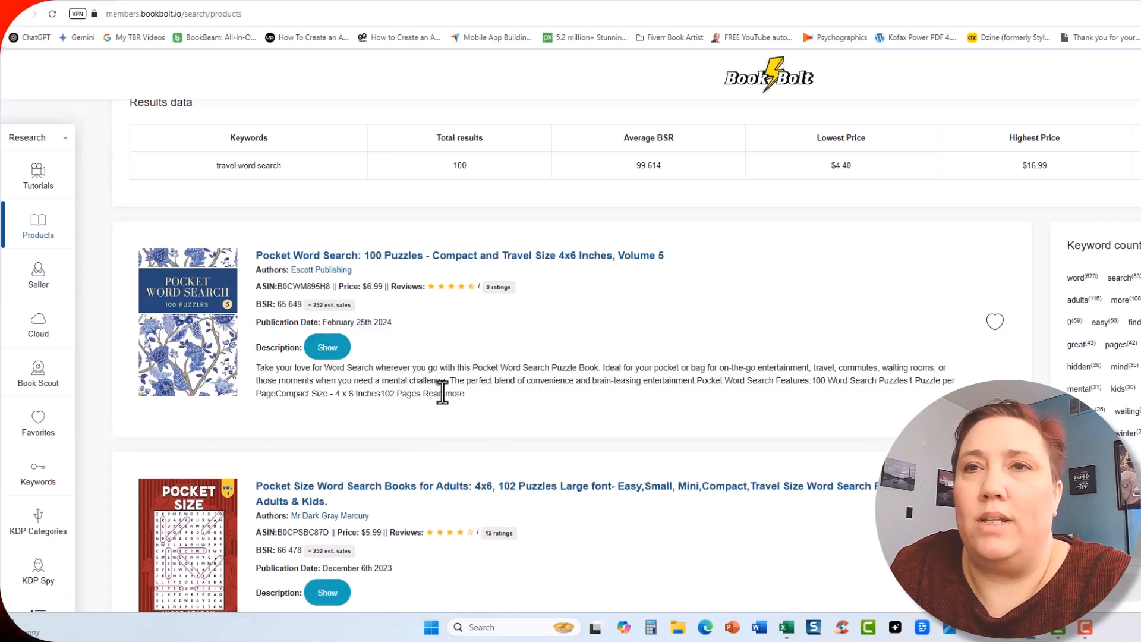
{"action": "left_click_drag", "start_coordinate": [373, 394], "coordinate": [335, 394]}
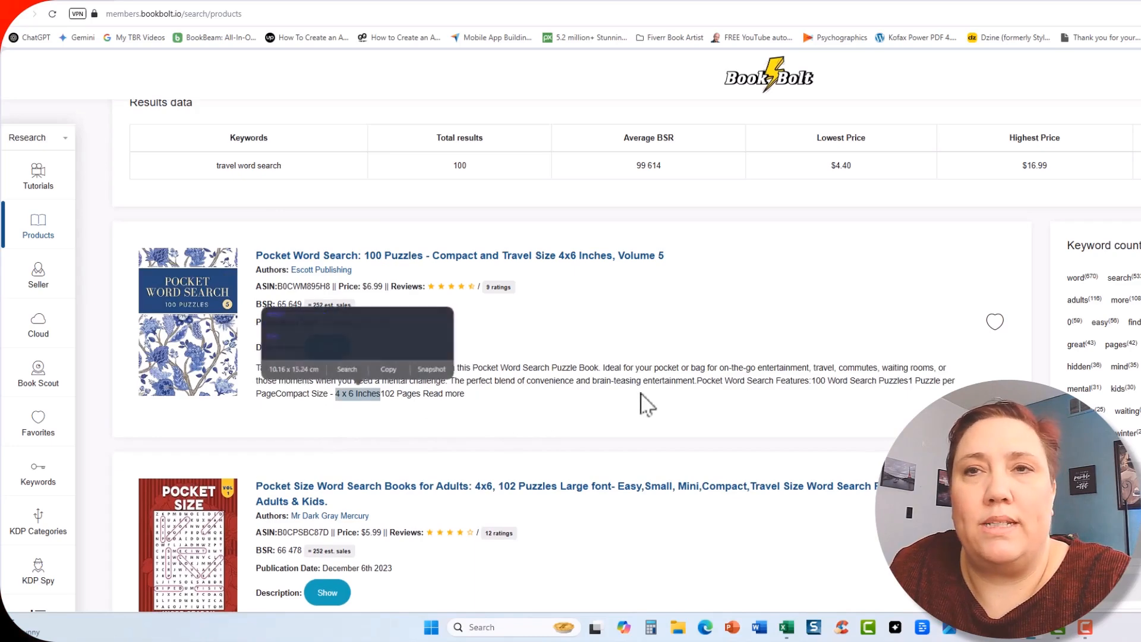
Check the BSR and price of the Ultimate Travel Word Search Puzzle Book in the product results
{"action": "scroll", "coordinate": [687, 323], "scroll_direction": "down", "scroll_amount": 7}
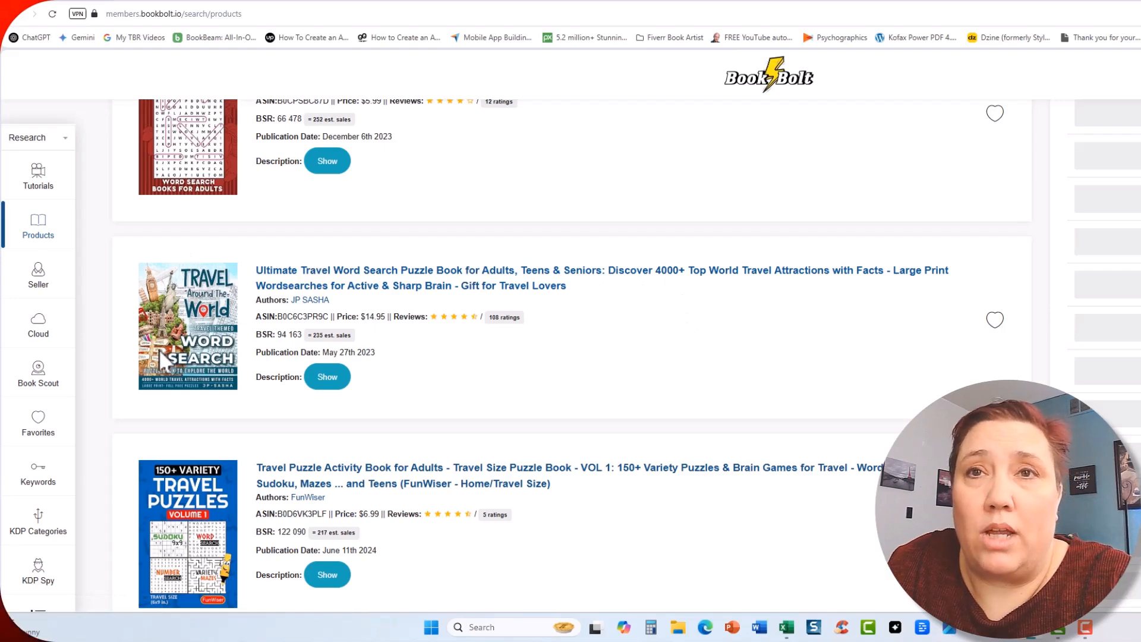
{"action": "left_click_drag", "start_coordinate": [274, 335], "coordinate": [300, 335]}
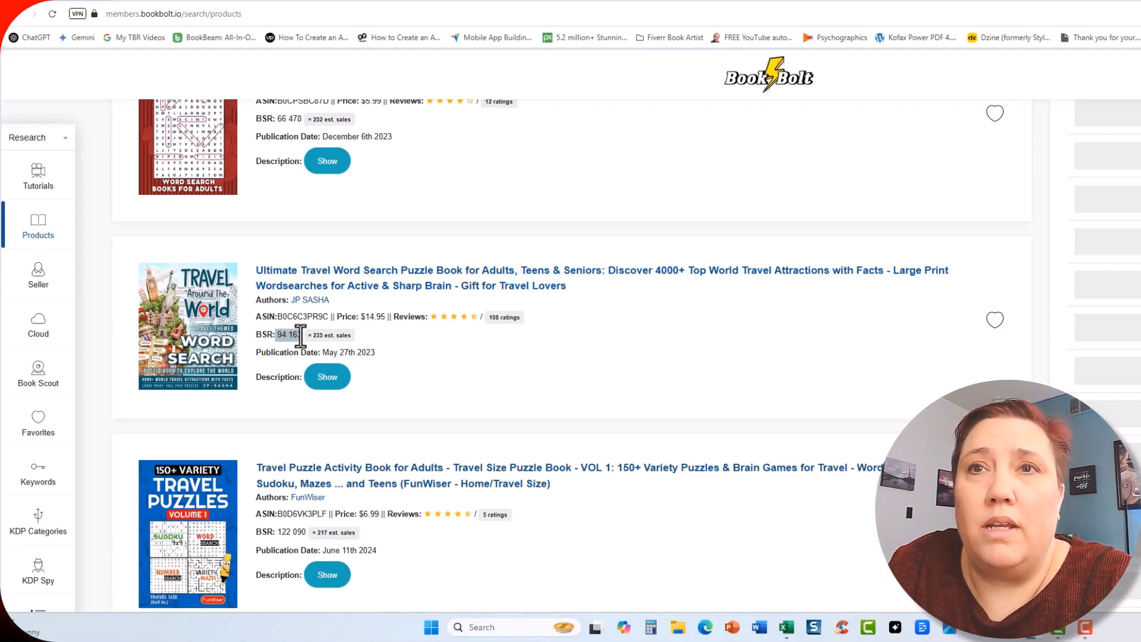
{"action": "left_click_drag", "start_coordinate": [361, 316], "coordinate": [386, 315]}
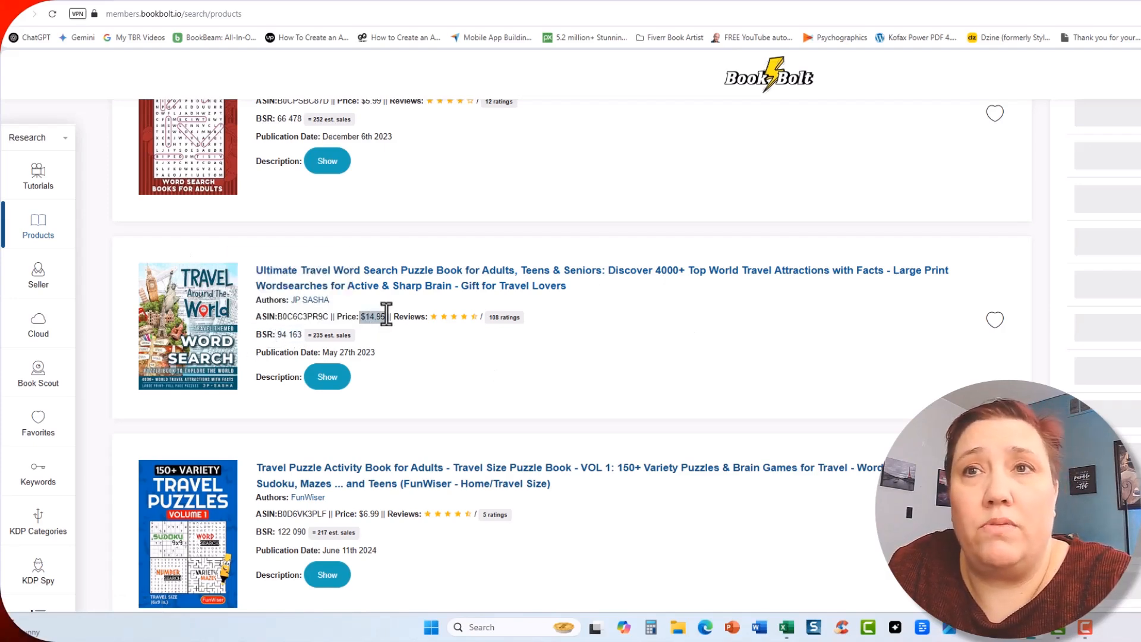
Open the Ultimate Travel Word Search Puzzle Book's Amazon listing and its reading sample after previewing the back cover
{"action": "left_click", "coordinate": [498, 388]}
{"action": "left_click", "coordinate": [384, 274]}
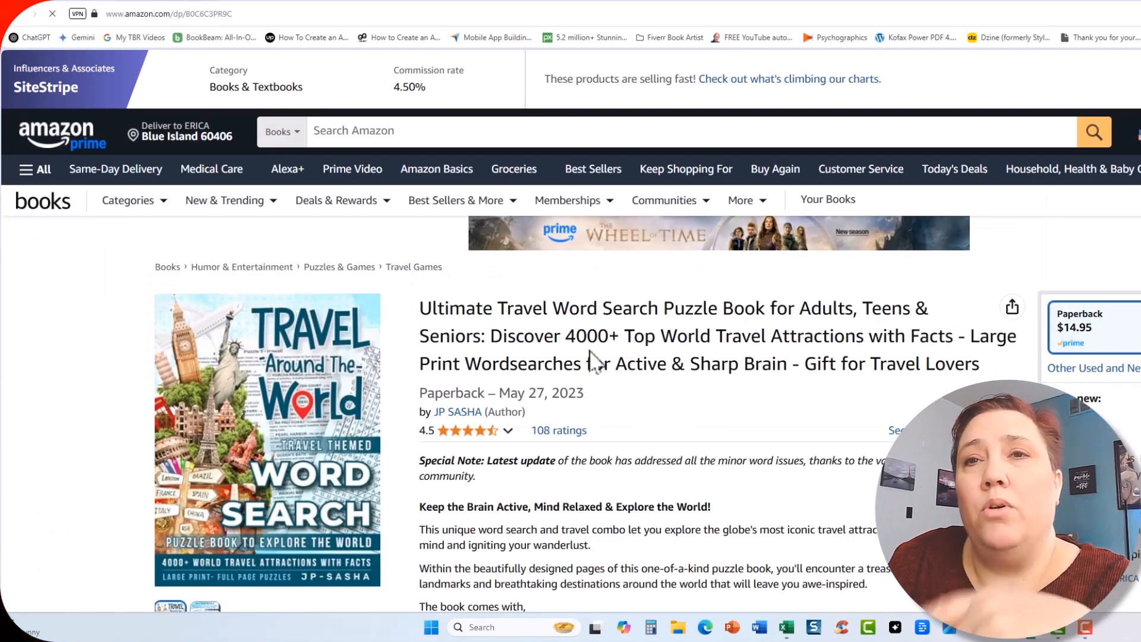
{"action": "scroll", "coordinate": [217, 424], "scroll_direction": "down", "scroll_amount": 3}
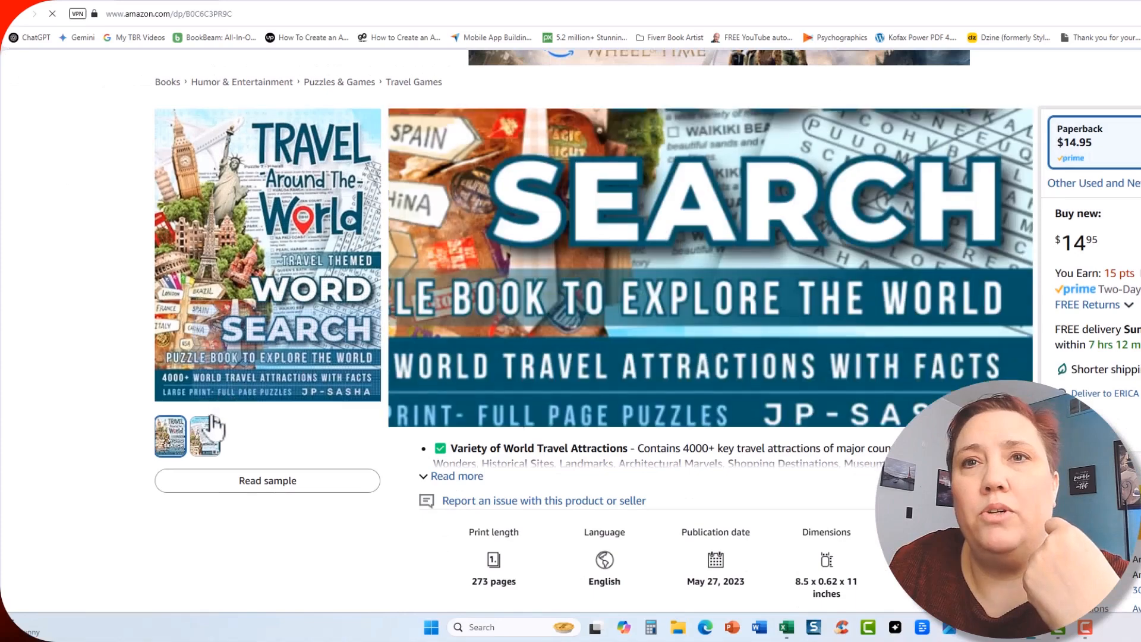
{"action": "mouse_move", "coordinate": [202, 443]}
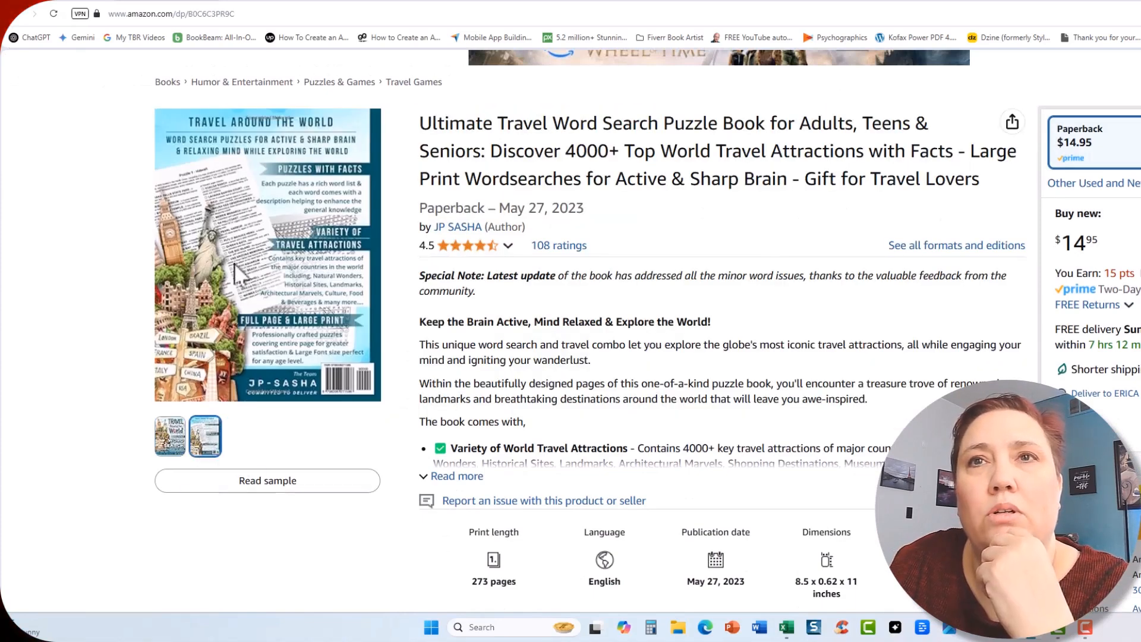
{"action": "left_click", "coordinate": [264, 481]}
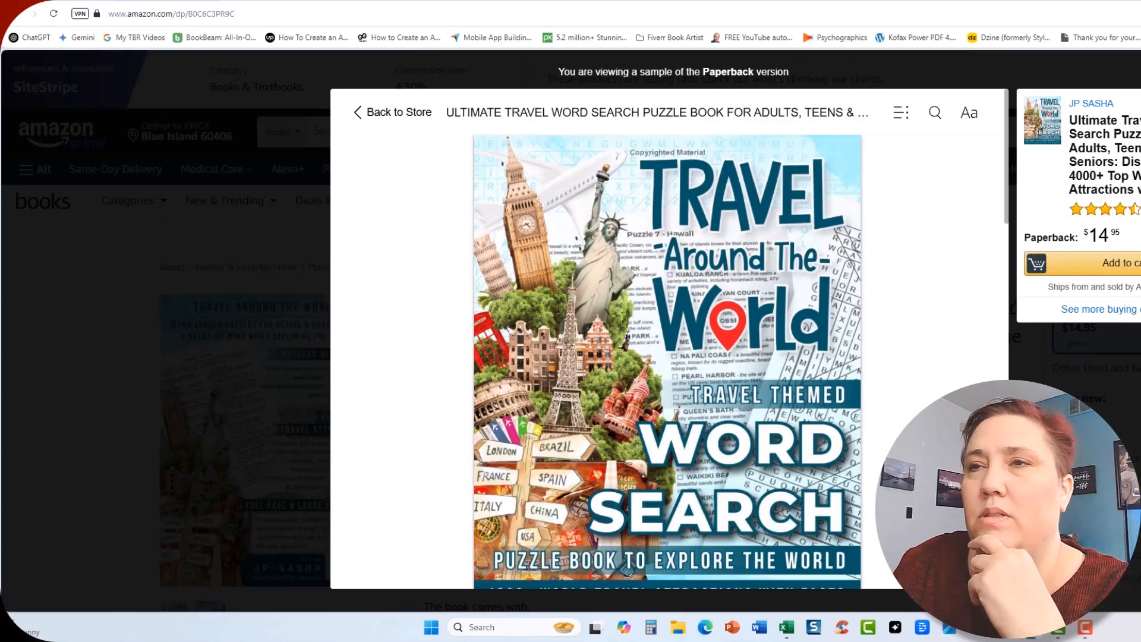
Examine the sample's front matter and the list of puzzles by region and travel theme, and close the sample
{"action": "scroll", "coordinate": [957, 389], "scroll_direction": "down", "scroll_amount": 12}
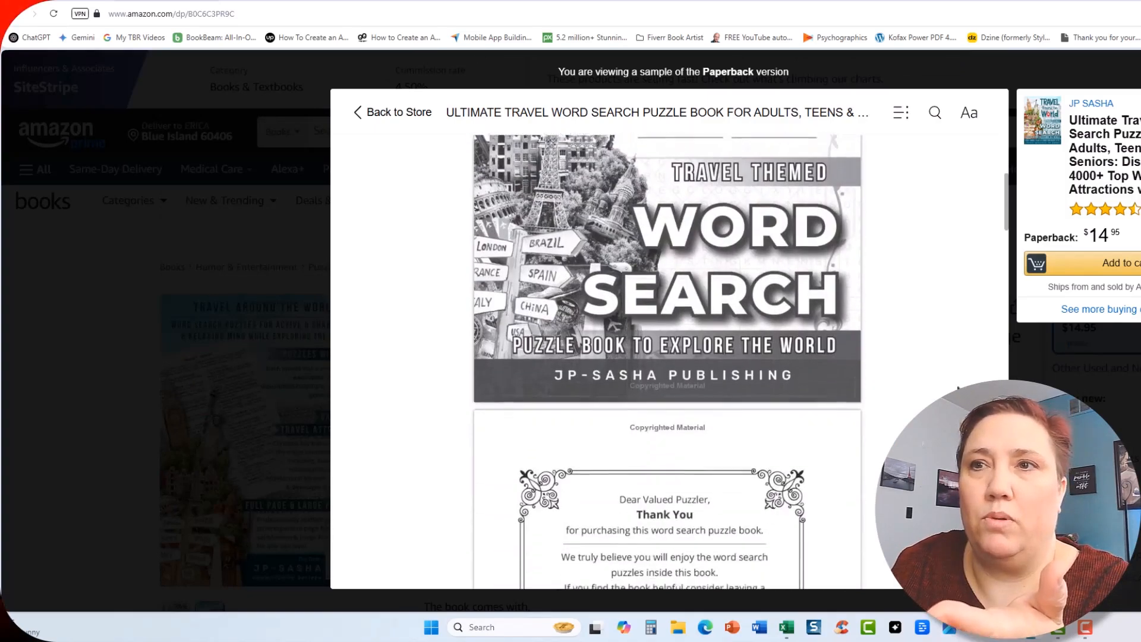
{"action": "scroll", "coordinate": [958, 389], "scroll_direction": "down", "scroll_amount": 8}
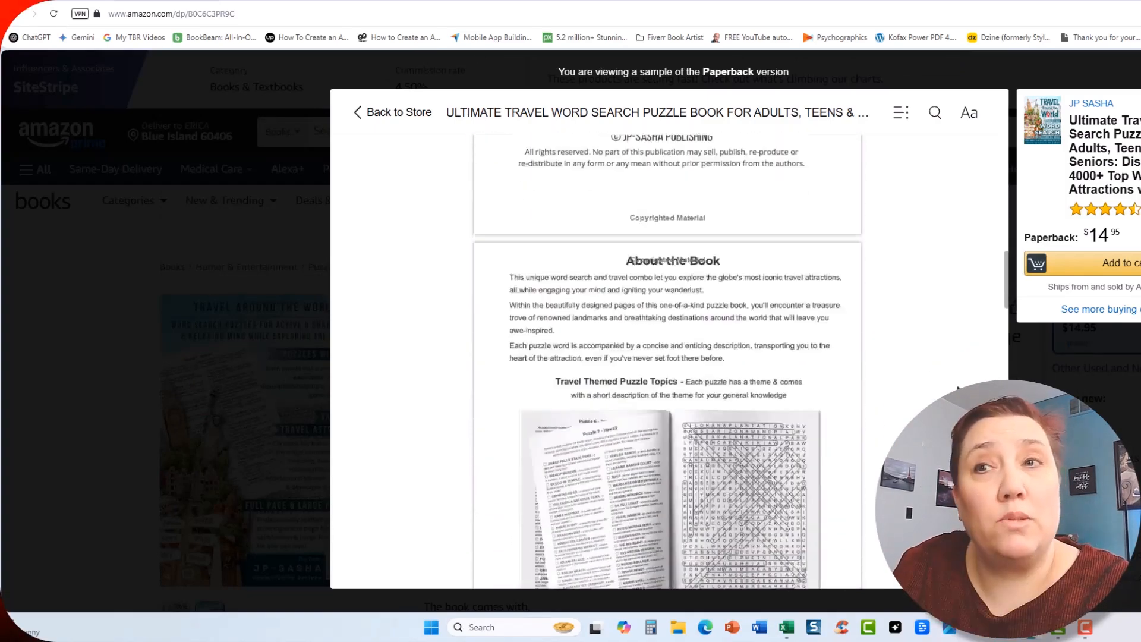
{"action": "scroll", "coordinate": [958, 390], "scroll_direction": "down", "scroll_amount": 5}
{"action": "scroll", "coordinate": [958, 388], "scroll_direction": "down", "scroll_amount": 2}
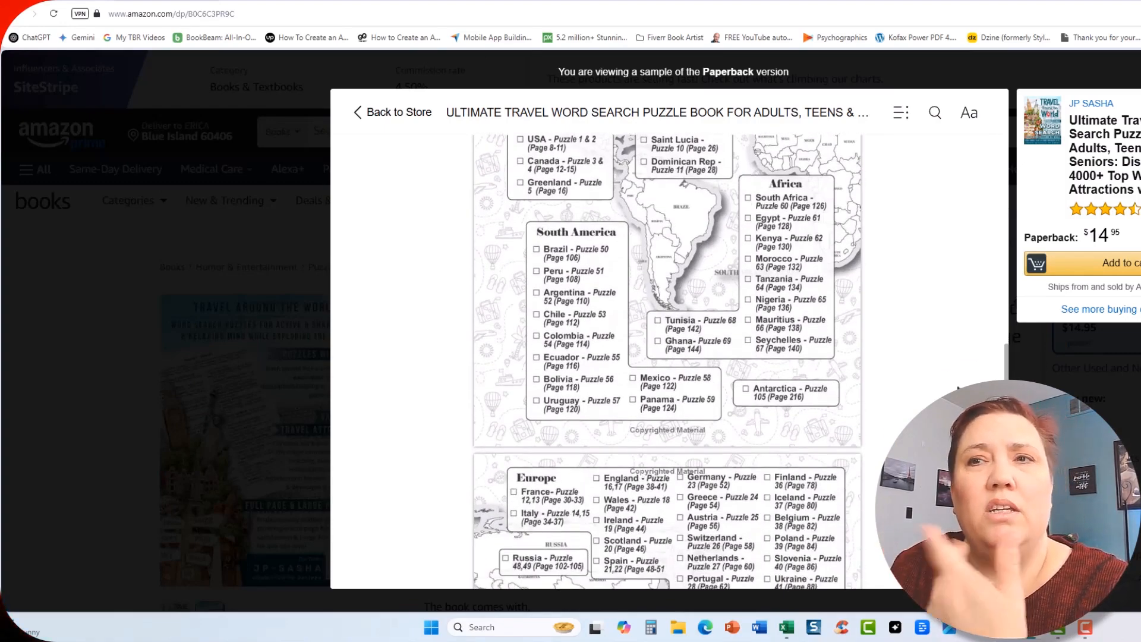
{"action": "scroll", "coordinate": [958, 389], "scroll_direction": "down", "scroll_amount": 3}
{"action": "scroll", "coordinate": [959, 387], "scroll_direction": "down", "scroll_amount": 4}
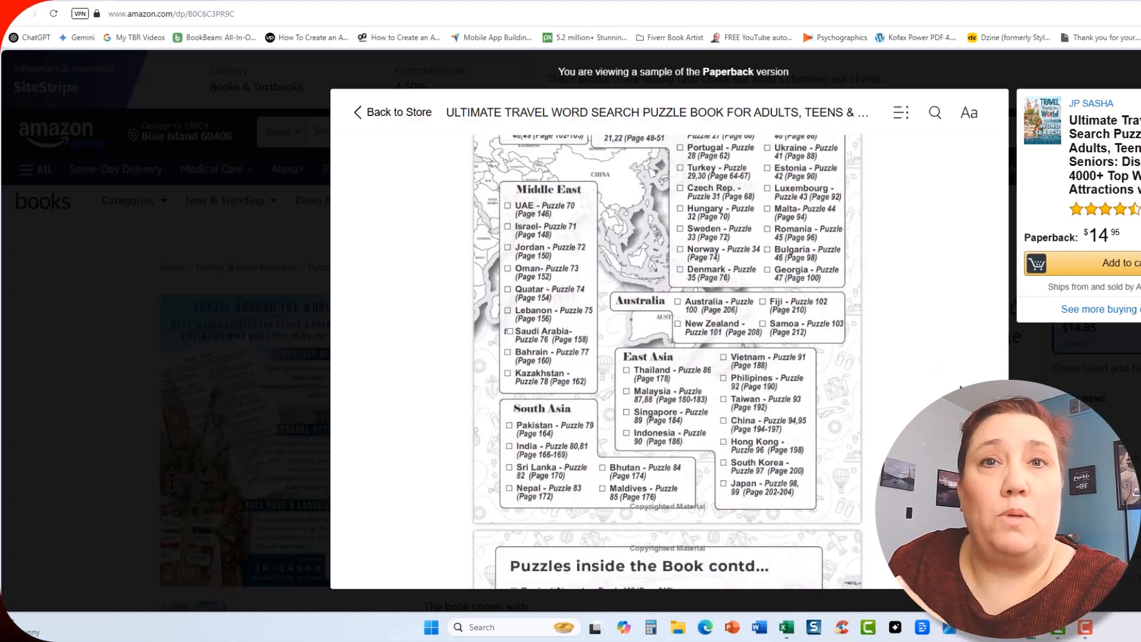
{"action": "scroll", "coordinate": [960, 387], "scroll_direction": "down", "scroll_amount": 10}
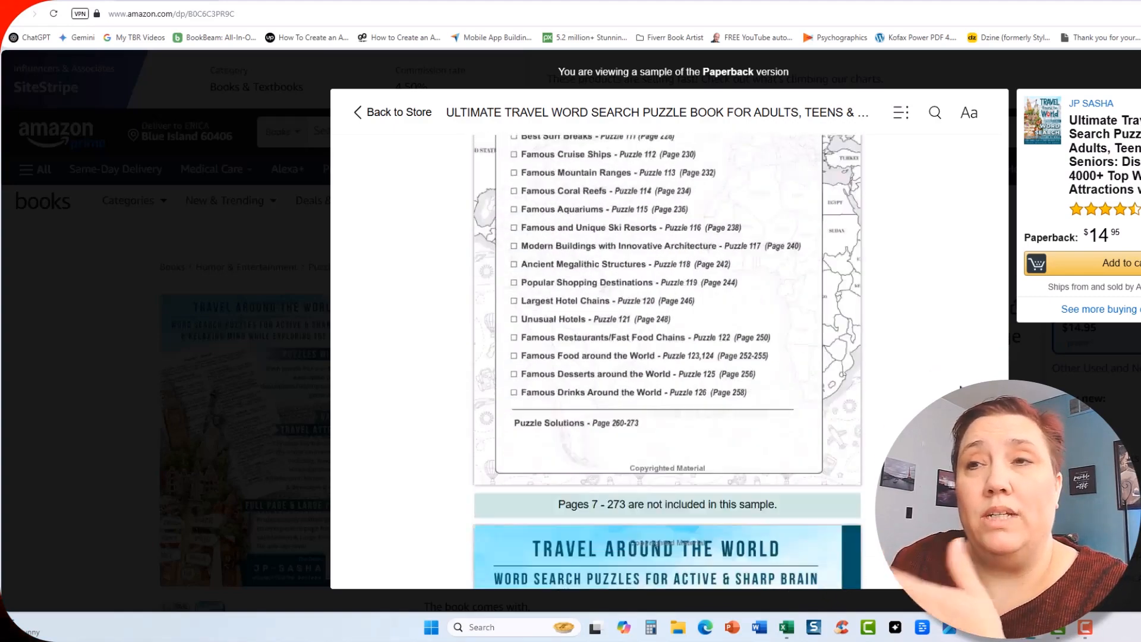
{"action": "scroll", "coordinate": [960, 388], "scroll_direction": "down", "scroll_amount": 8}
{"action": "scroll", "coordinate": [955, 382], "scroll_direction": "up", "scroll_amount": 6}
{"action": "scroll", "coordinate": [956, 382], "scroll_direction": "up", "scroll_amount": 10}
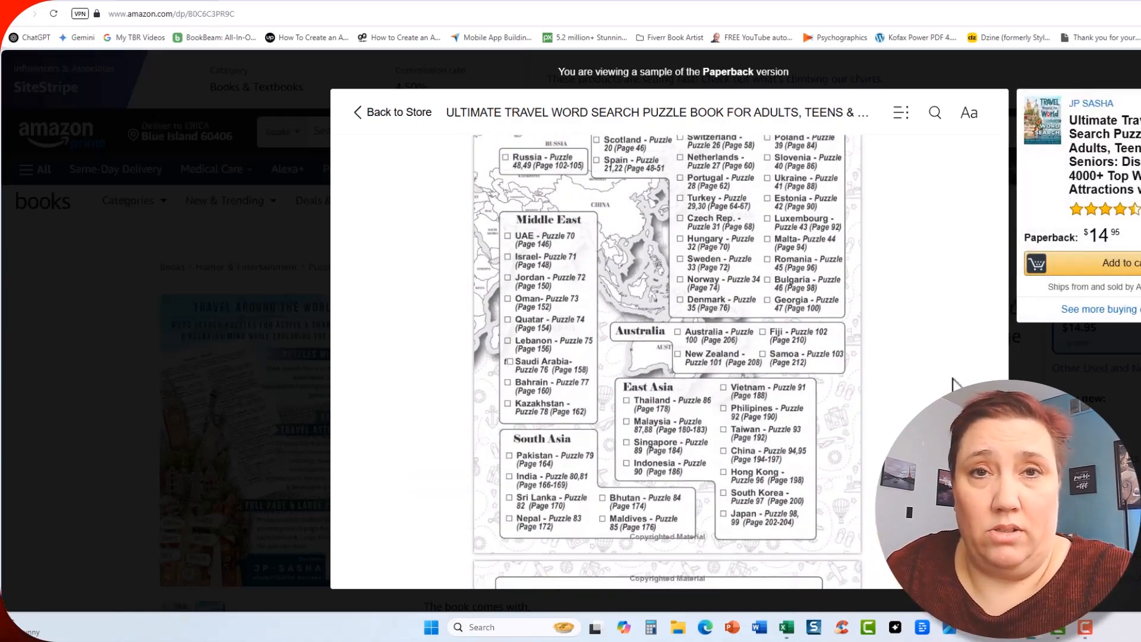
{"action": "scroll", "coordinate": [953, 384], "scroll_direction": "up", "scroll_amount": 5}
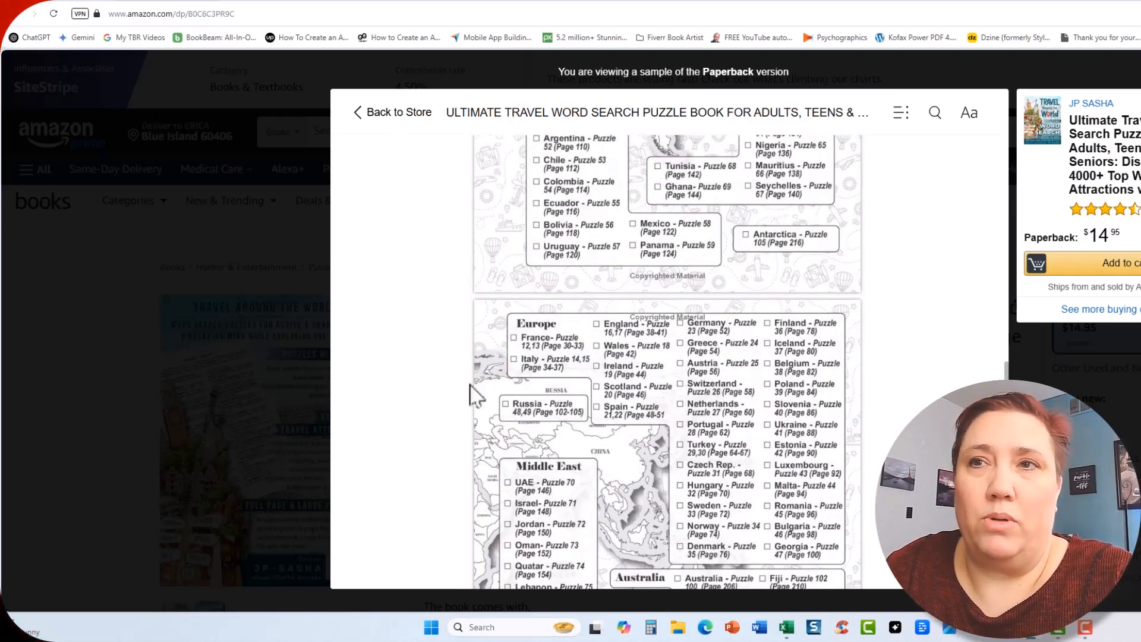
{"action": "scroll", "coordinate": [716, 339], "scroll_direction": "up", "scroll_amount": 5}
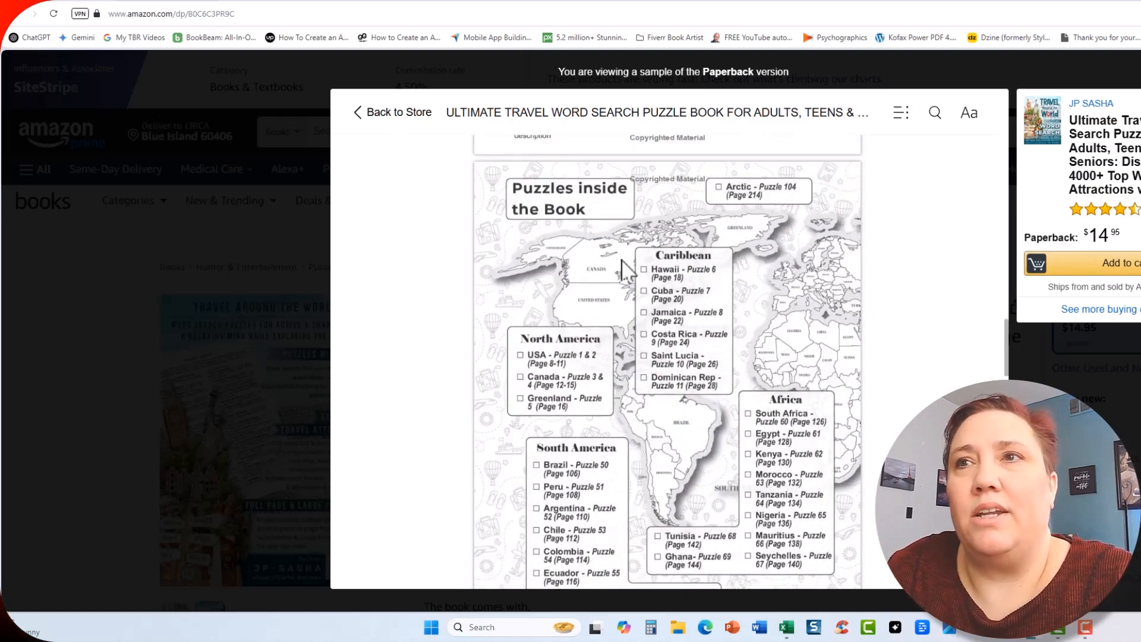
{"action": "key", "text": "Escape"}
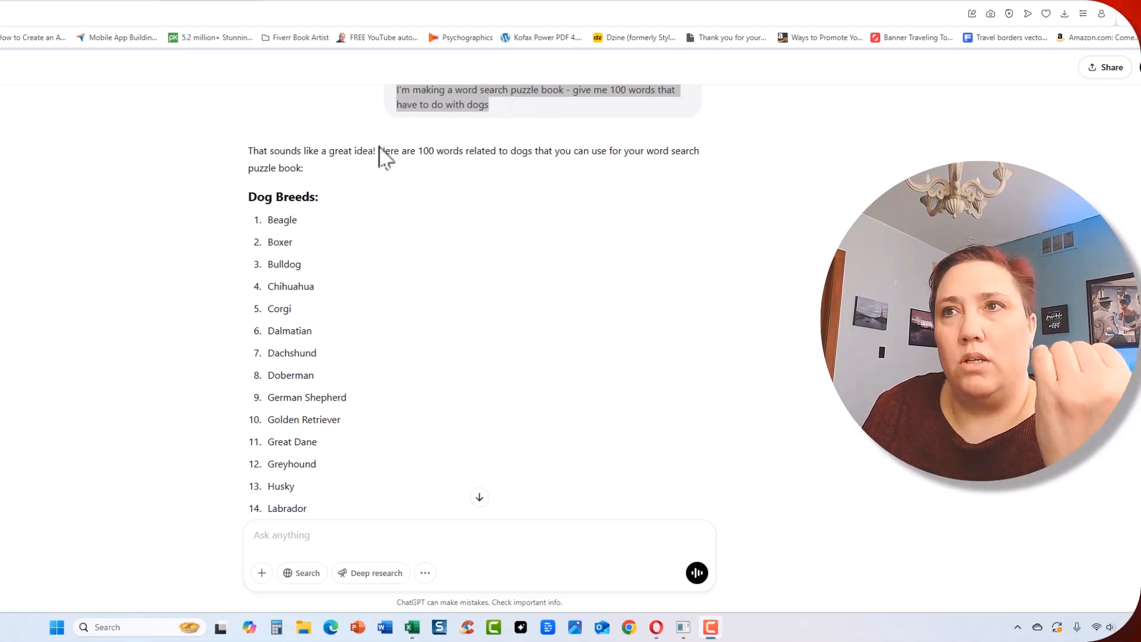
Review the generated dog word lists category by category, including breeds, care and accessories, behaviors, jobs and activities, and body parts
{"action": "scroll", "coordinate": [351, 309], "scroll_direction": "down", "scroll_amount": 1}
{"action": "scroll", "coordinate": [363, 331], "scroll_direction": "down", "scroll_amount": 5}
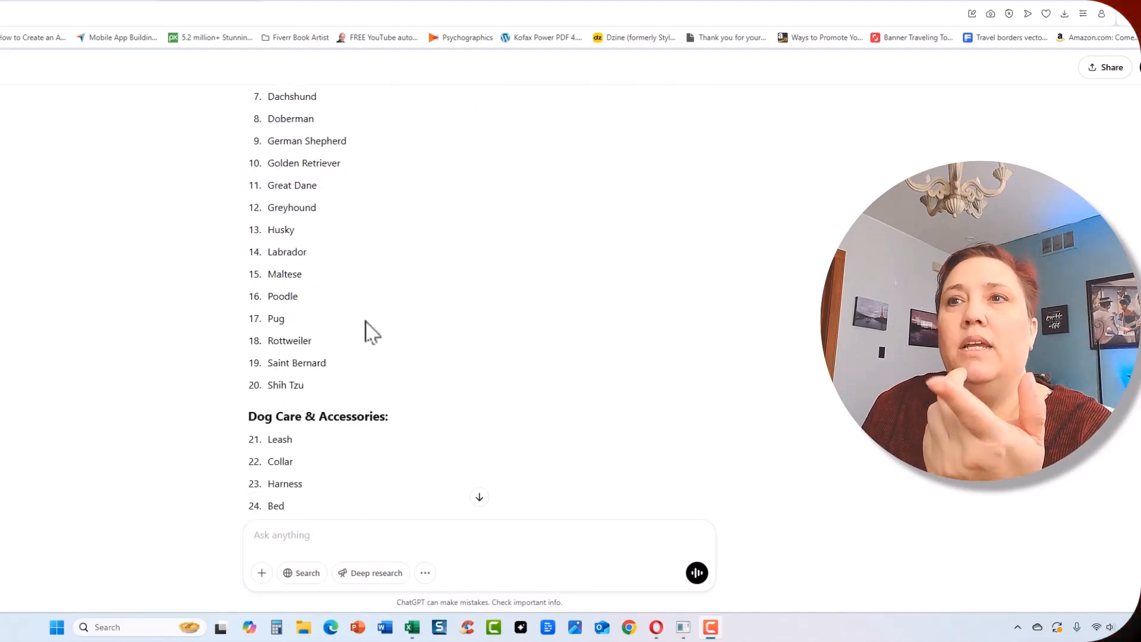
{"action": "scroll", "coordinate": [331, 179], "scroll_direction": "up", "scroll_amount": 5}
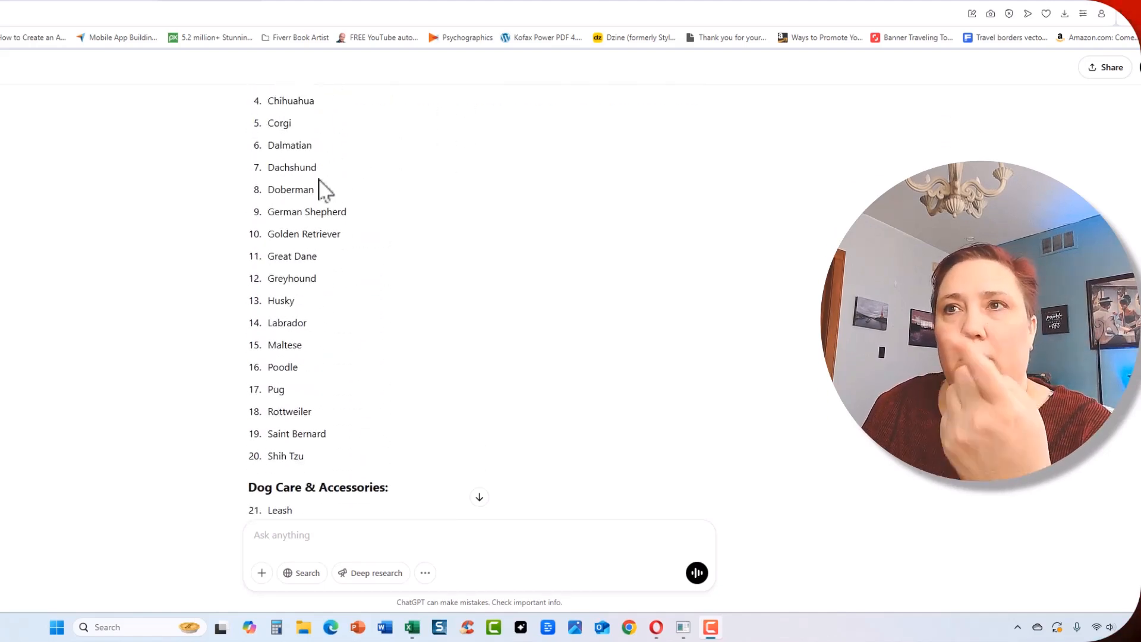
{"action": "scroll", "coordinate": [334, 219], "scroll_direction": "down", "scroll_amount": 3}
{"action": "scroll", "coordinate": [310, 374], "scroll_direction": "down", "scroll_amount": 10}
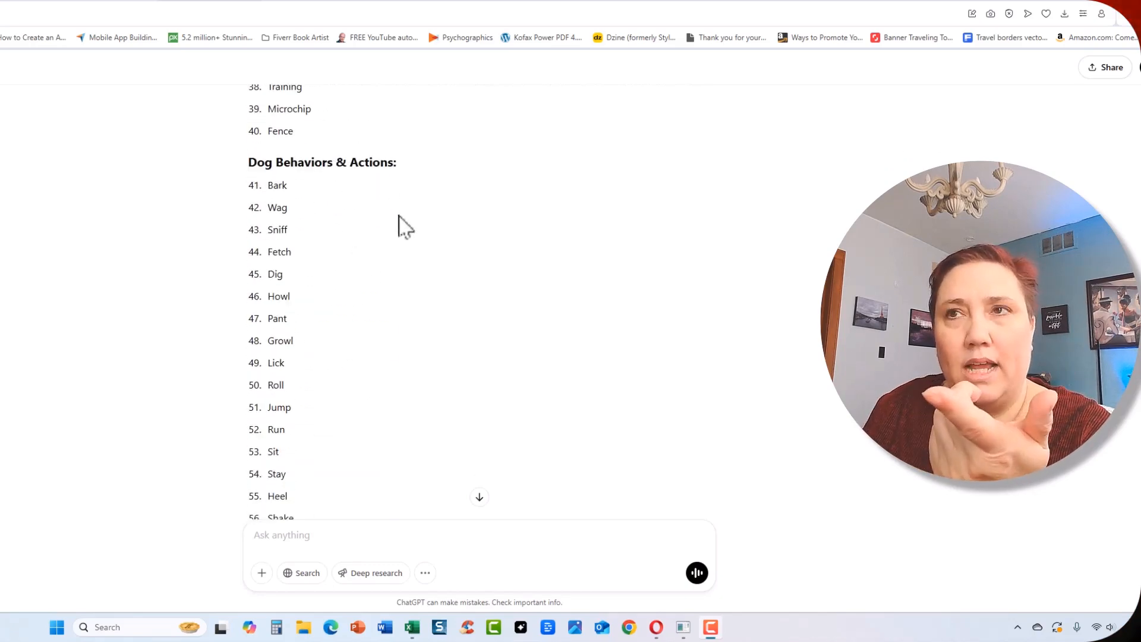
{"action": "scroll", "coordinate": [400, 224], "scroll_direction": "down", "scroll_amount": 7}
{"action": "scroll", "coordinate": [417, 283], "scroll_direction": "down", "scroll_amount": 6}
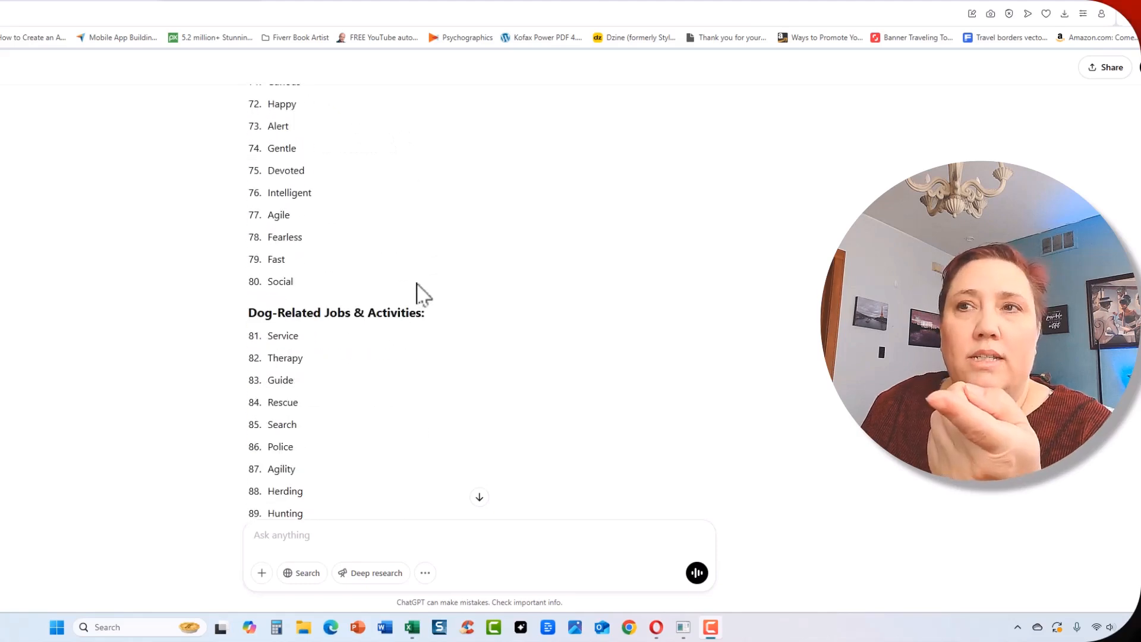
{"action": "scroll", "coordinate": [321, 291], "scroll_direction": "down", "scroll_amount": 2}
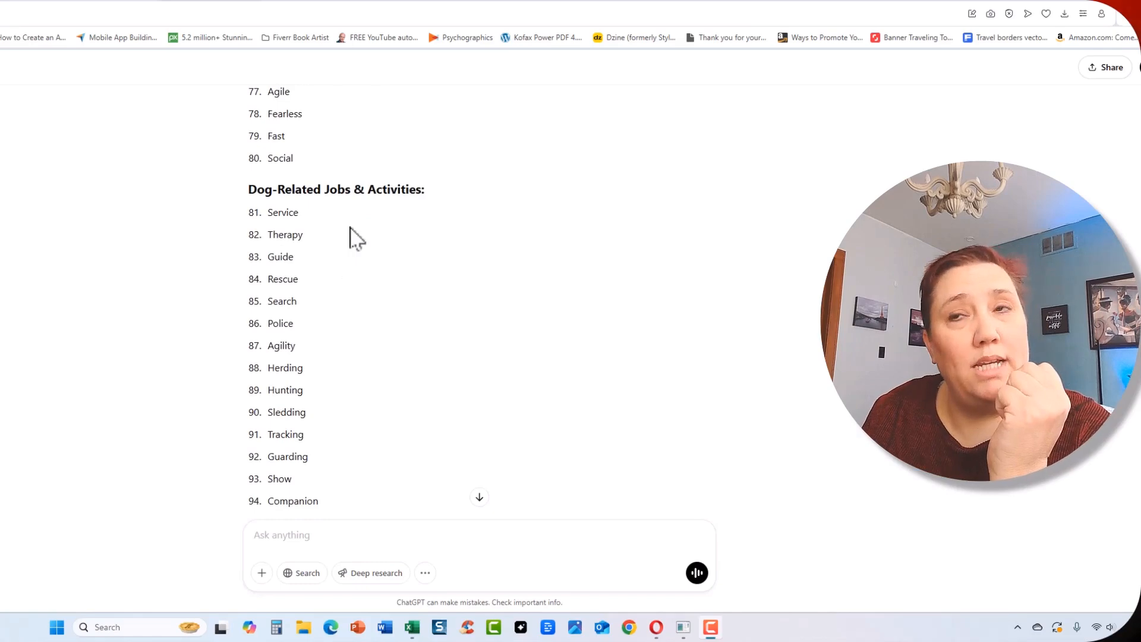
{"action": "scroll", "coordinate": [363, 244], "scroll_direction": "down", "scroll_amount": 4}
{"action": "scroll", "coordinate": [375, 273], "scroll_direction": "up", "scroll_amount": 6}
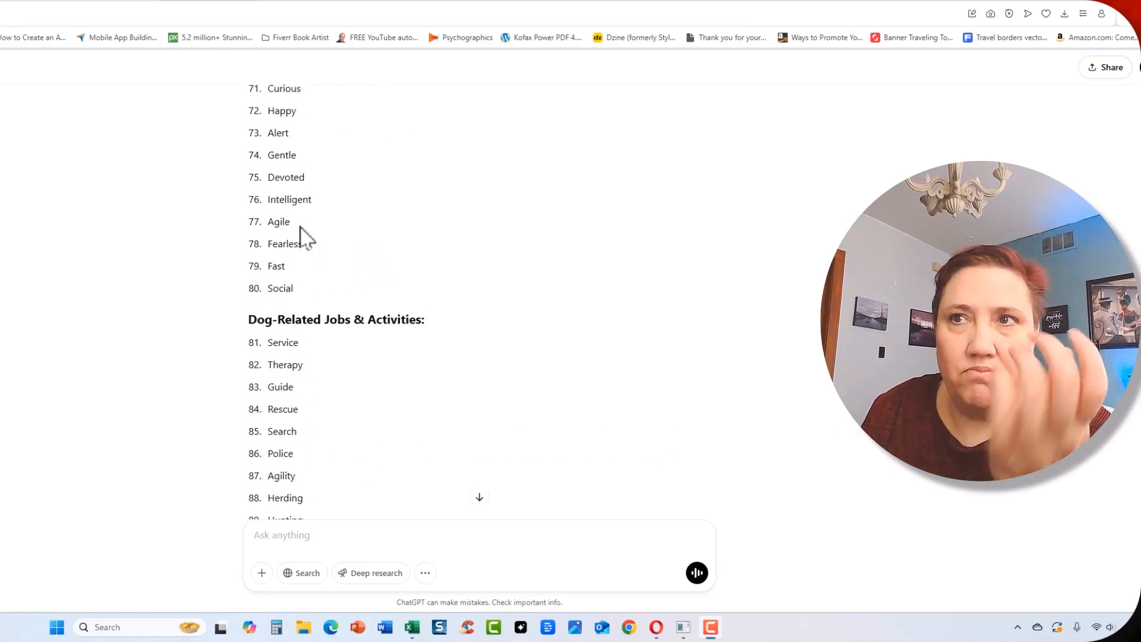
{"action": "scroll", "coordinate": [482, 294], "scroll_direction": "down", "scroll_amount": 1}
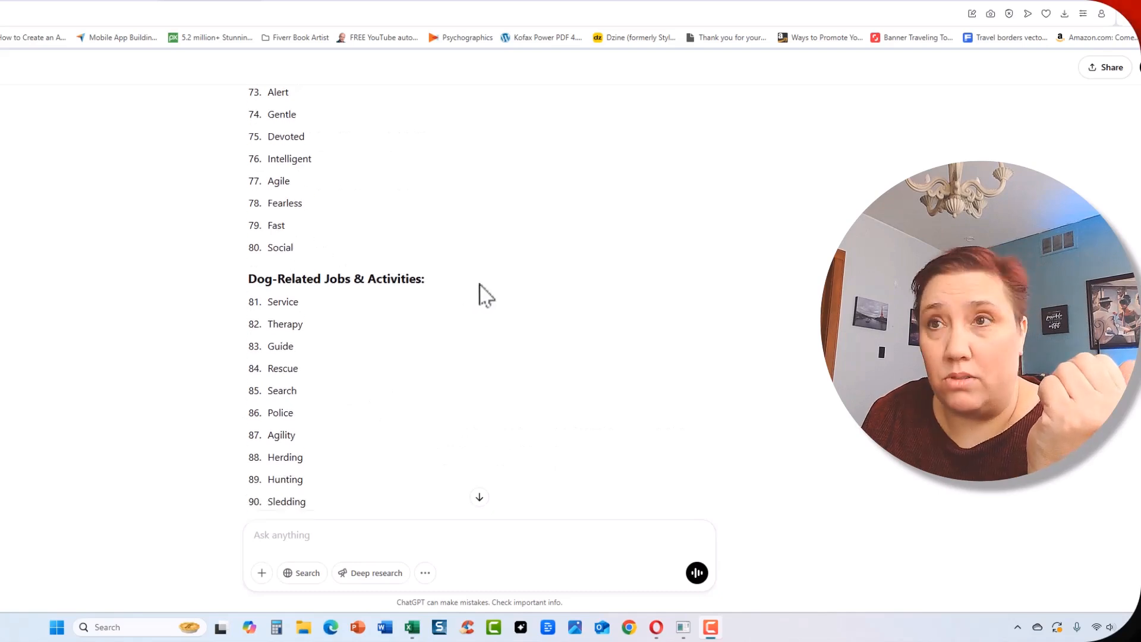
{"action": "scroll", "coordinate": [481, 294], "scroll_direction": "up", "scroll_amount": 1}
{"action": "left_click_drag", "start_coordinate": [241, 321], "coordinate": [461, 331]}
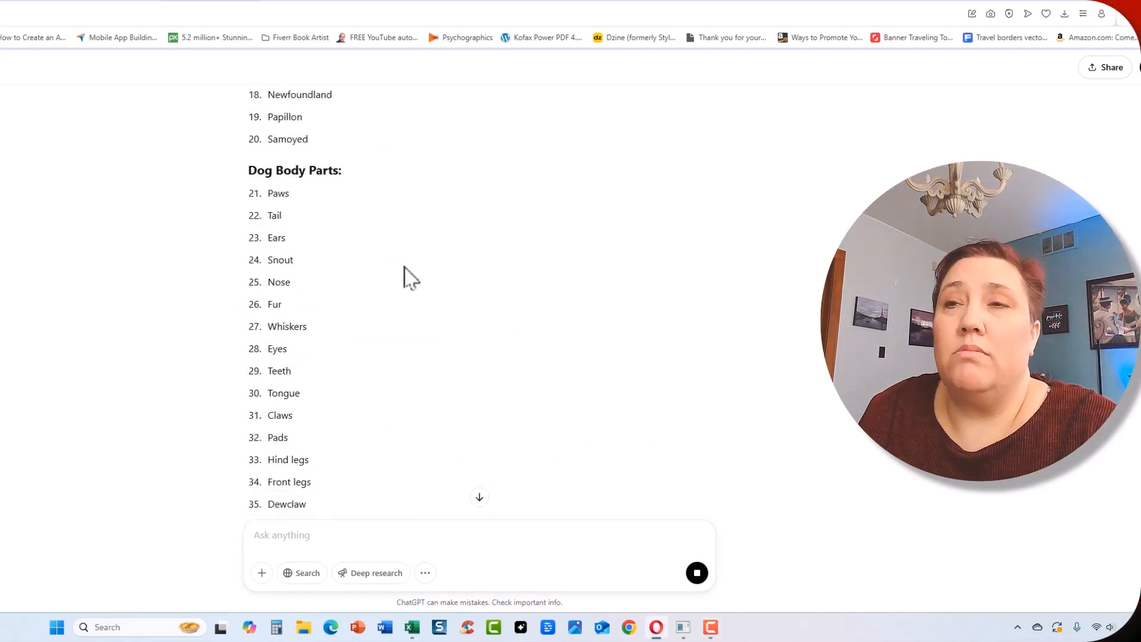
{"action": "scroll", "coordinate": [405, 261], "scroll_direction": "down", "scroll_amount": 2}
{"action": "scroll", "coordinate": [389, 345], "scroll_direction": "down", "scroll_amount": 4}
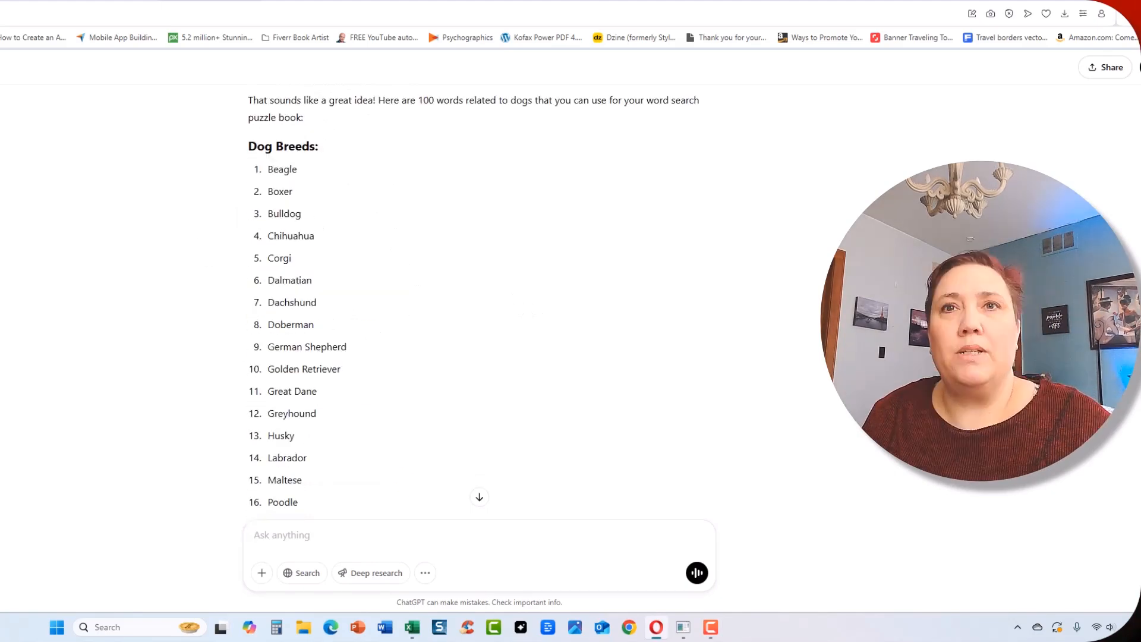
Open the Chicago museums chat and highlight the prompt asking for a table of 15 museums and their categories
{"action": "left_click", "coordinate": [50, 317]}
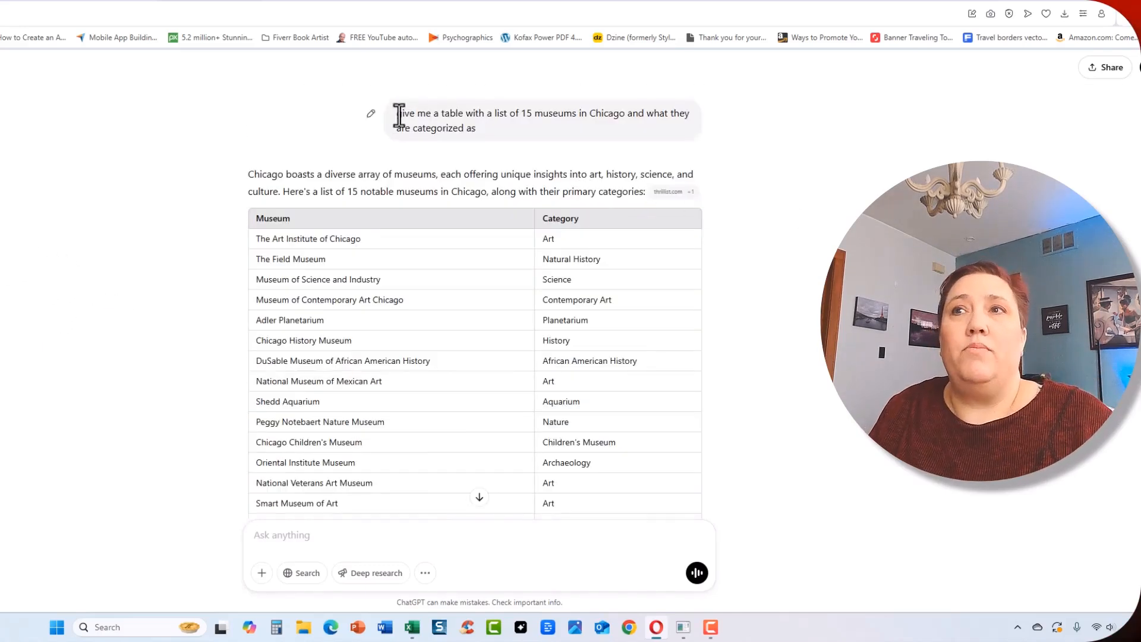
{"action": "left_click_drag", "start_coordinate": [399, 116], "coordinate": [805, 188]}
{"action": "left_click", "coordinate": [811, 190]}
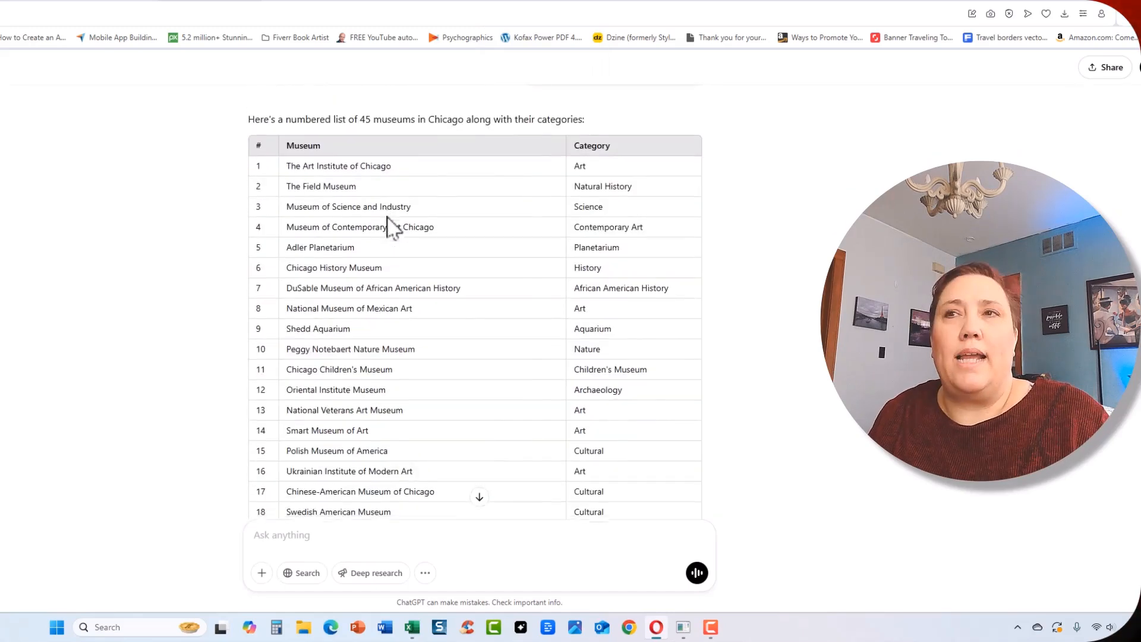
Read through the Chicago tables of general, children's, science and art museums, down to the list of historic gangsters
{"action": "scroll", "coordinate": [389, 226], "scroll_direction": "down", "scroll_amount": 10}
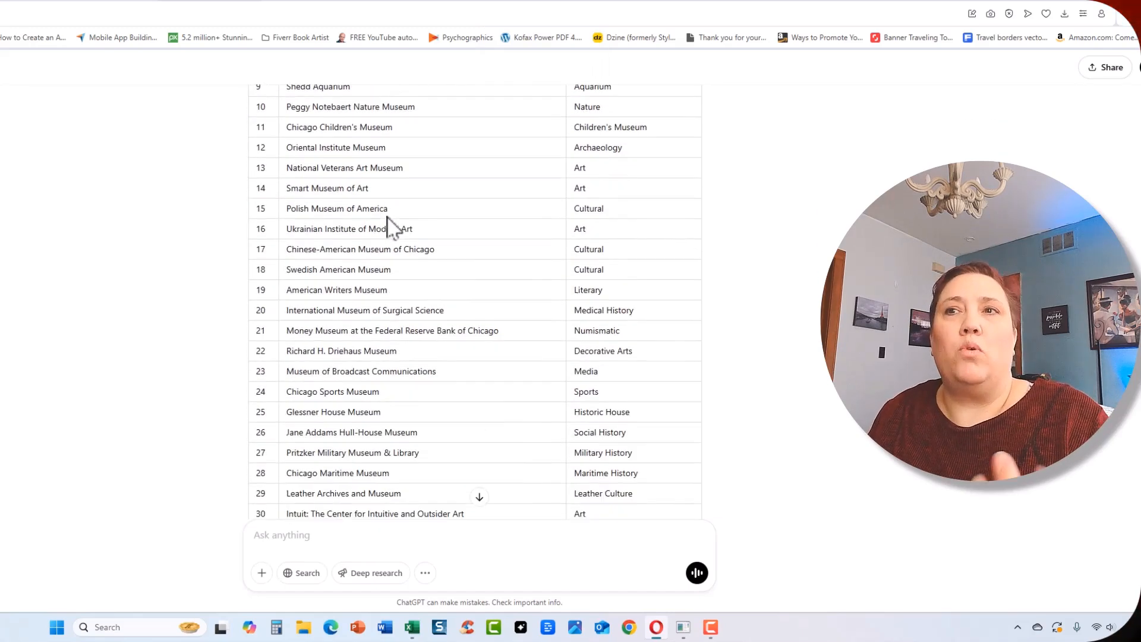
{"action": "scroll", "coordinate": [390, 226], "scroll_direction": "down", "scroll_amount": 9}
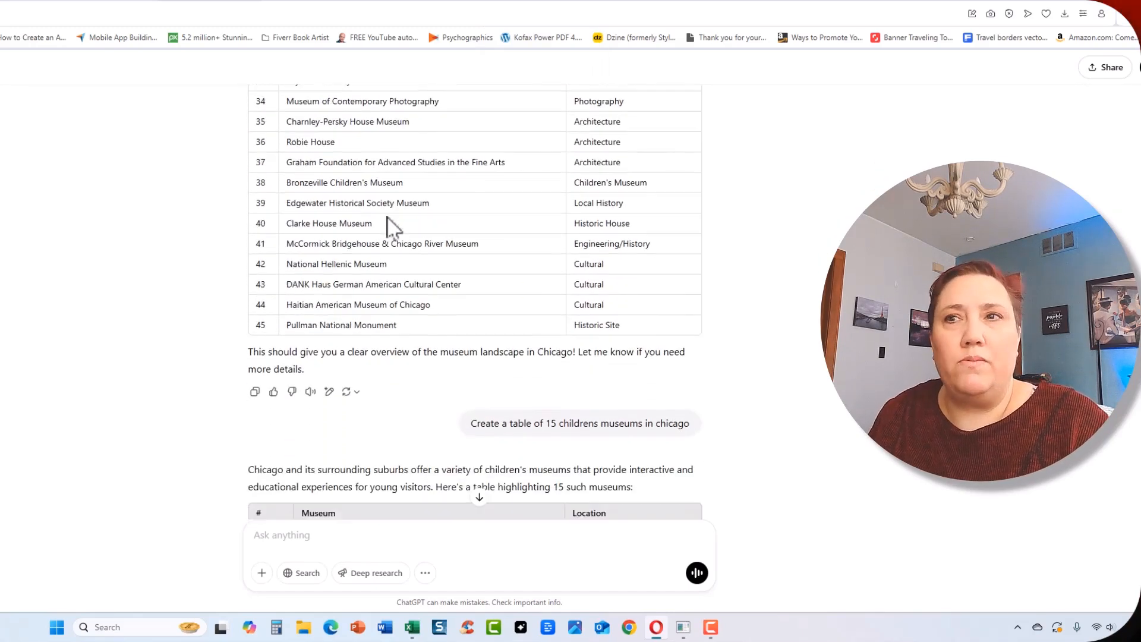
{"action": "scroll", "coordinate": [387, 217], "scroll_direction": "down", "scroll_amount": 4}
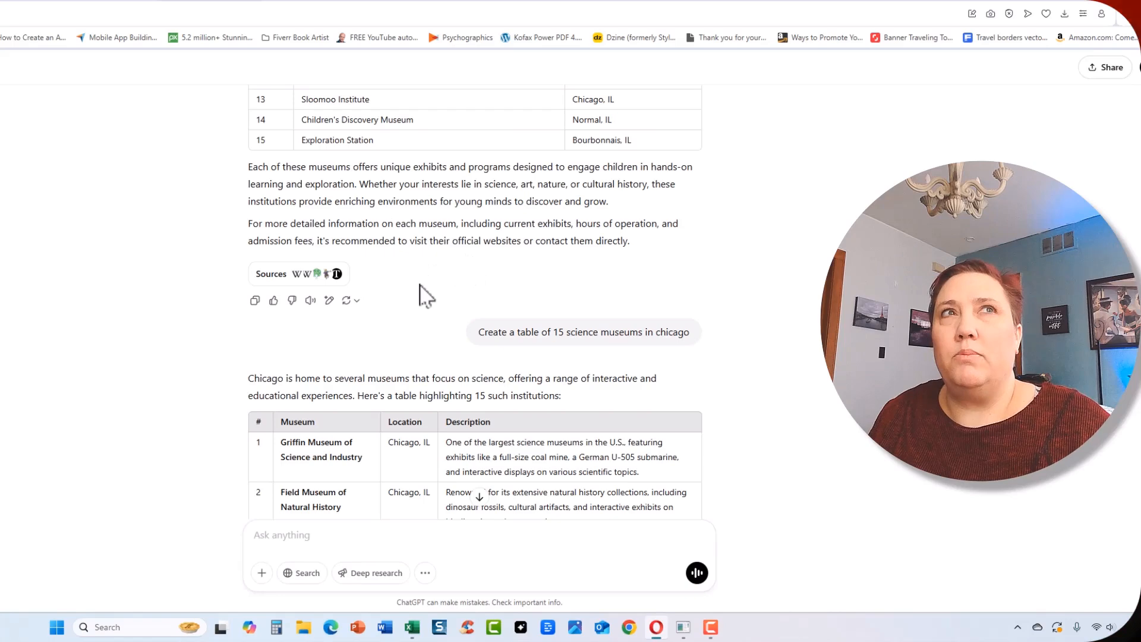
{"action": "scroll", "coordinate": [423, 295], "scroll_direction": "down", "scroll_amount": 5}
{"action": "scroll", "coordinate": [423, 295], "scroll_direction": "down", "scroll_amount": 1}
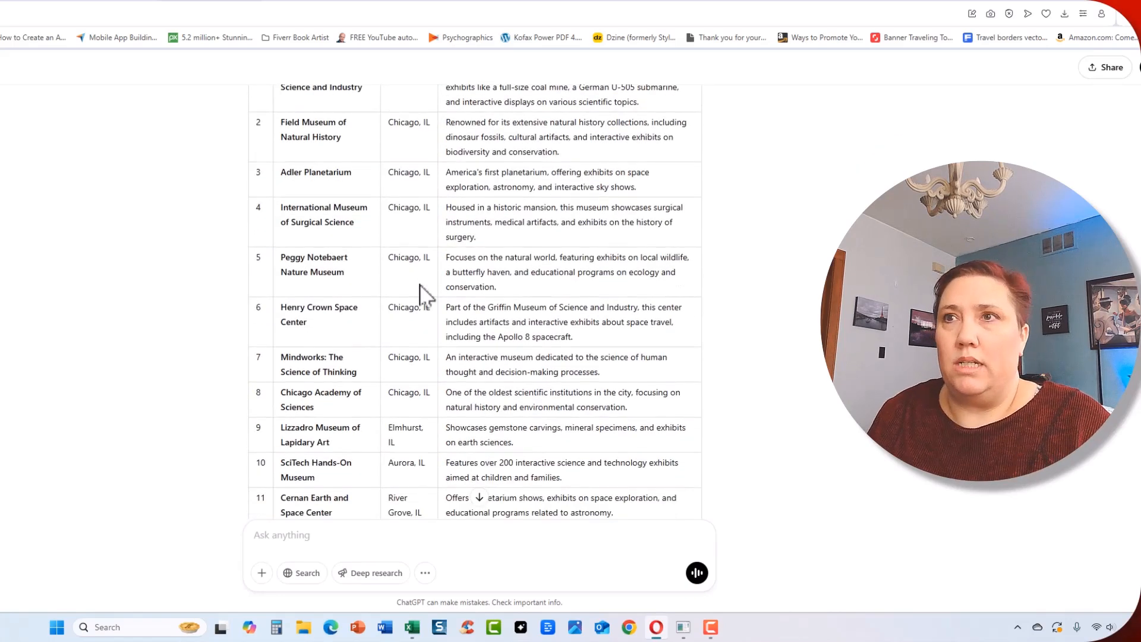
{"action": "scroll", "coordinate": [423, 295], "scroll_direction": "down", "scroll_amount": 5}
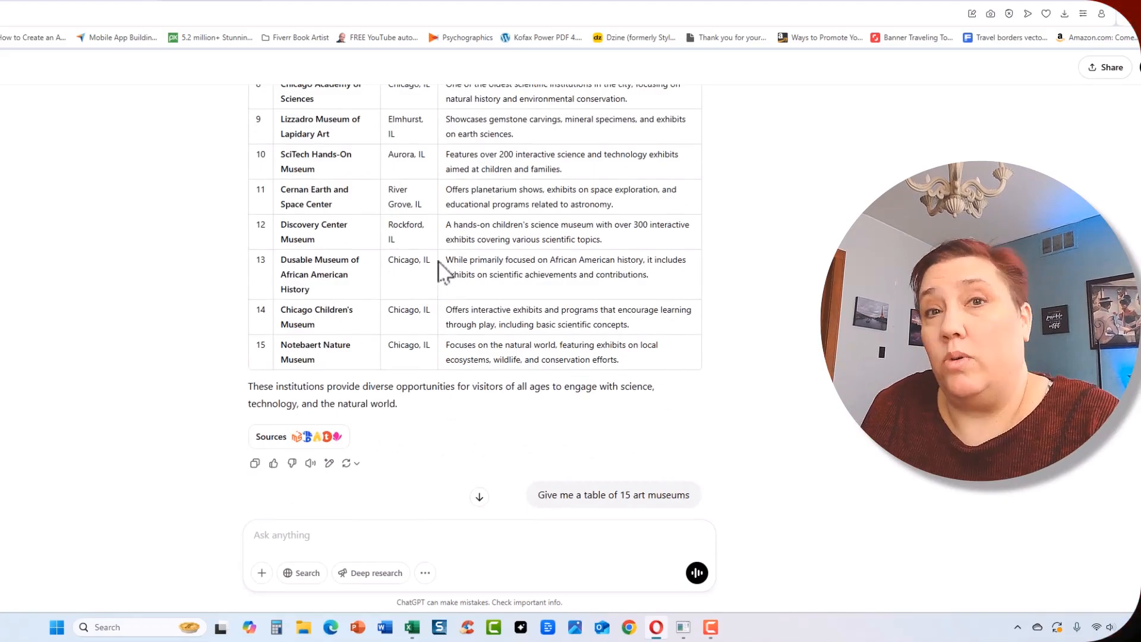
{"action": "scroll", "coordinate": [449, 268], "scroll_direction": "down", "scroll_amount": 16}
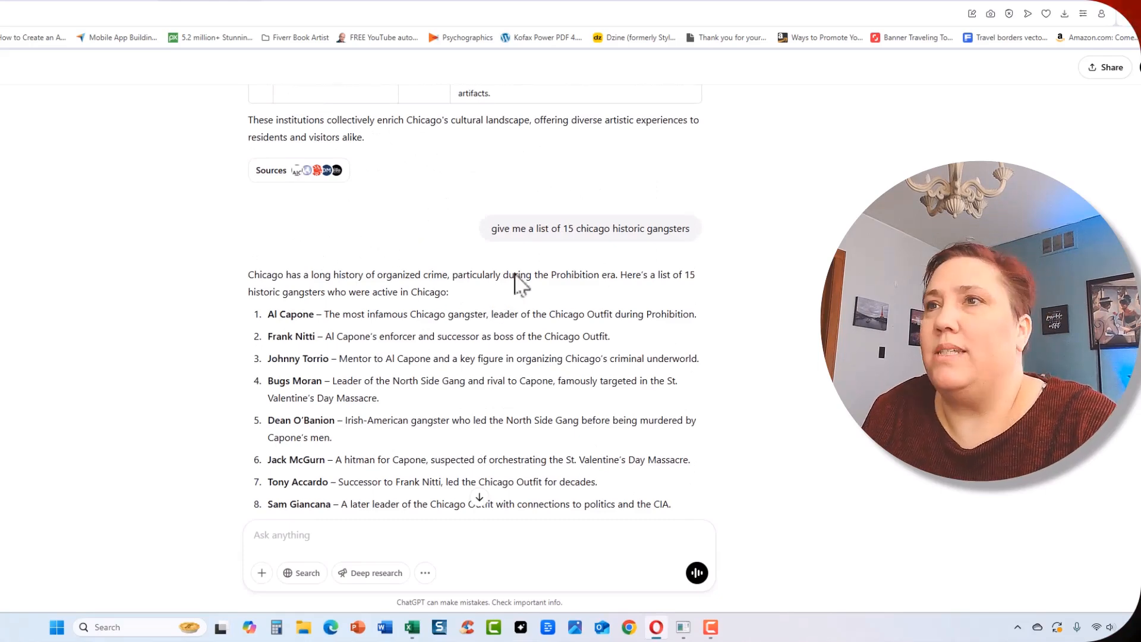
Highlight the prompt asking for 15 Chicago historic gangsters and the first names in the list it produced
{"action": "left_click_drag", "start_coordinate": [499, 229], "coordinate": [716, 248]}
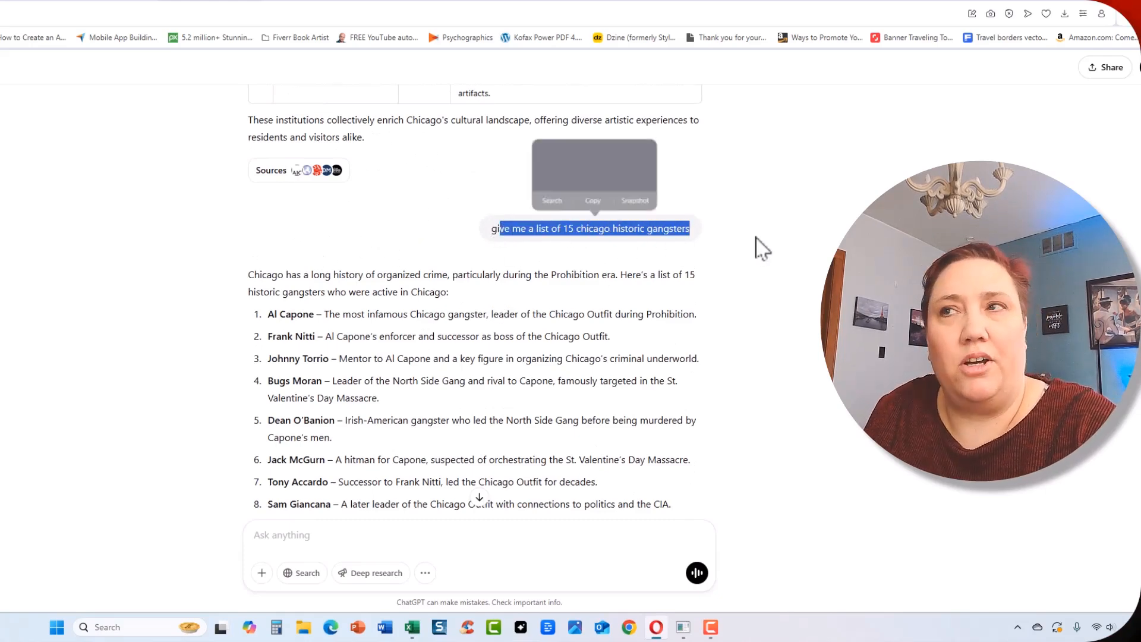
{"action": "left_click", "coordinate": [282, 317]}
{"action": "left_click_drag", "start_coordinate": [268, 315], "coordinate": [524, 335]}
{"action": "left_click", "coordinate": [570, 332]}
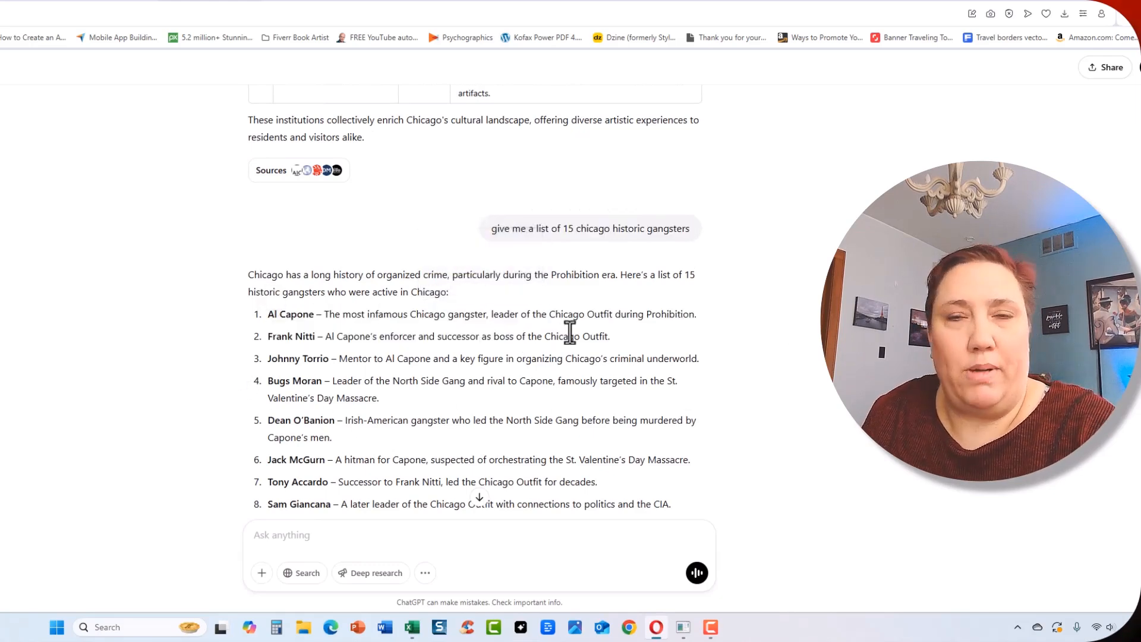
{"action": "scroll", "coordinate": [571, 331], "scroll_direction": "down", "scroll_amount": 1}
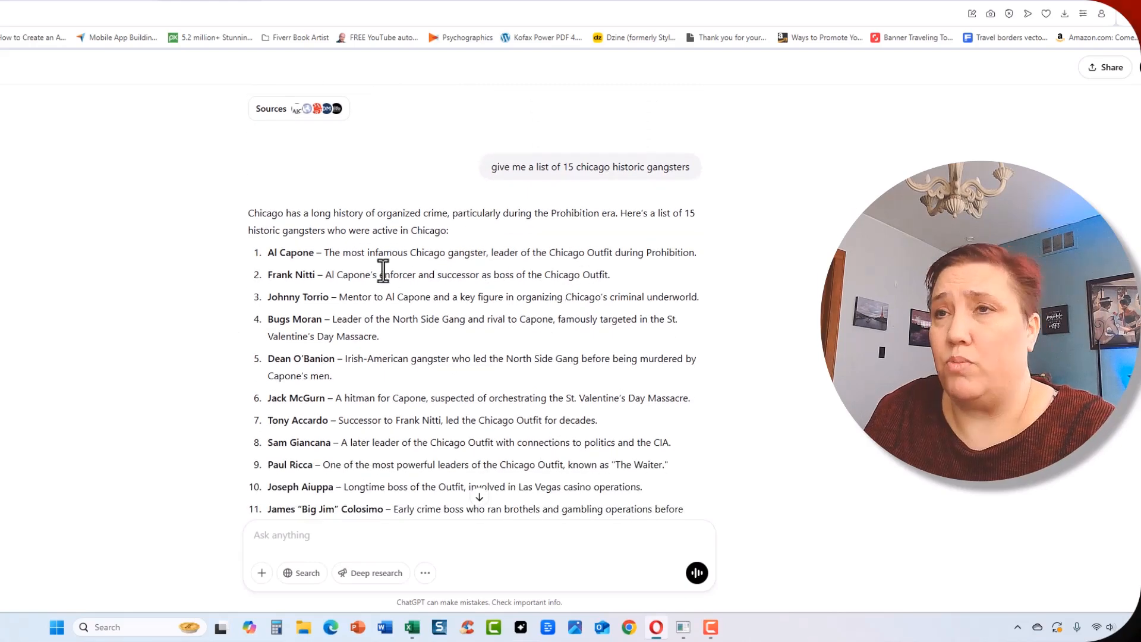
{"action": "left_click_drag", "start_coordinate": [268, 257], "coordinate": [326, 331]}
Review the prompt turning the gangster entries into a list with no description, and the names-only list below it
{"action": "scroll", "coordinate": [366, 321], "scroll_direction": "down", "scroll_amount": 4}
{"action": "scroll", "coordinate": [528, 369], "scroll_direction": "down", "scroll_amount": 2}
{"action": "scroll", "coordinate": [531, 369], "scroll_direction": "up", "scroll_amount": 2}
{"action": "scroll", "coordinate": [532, 368], "scroll_direction": "down", "scroll_amount": 2}
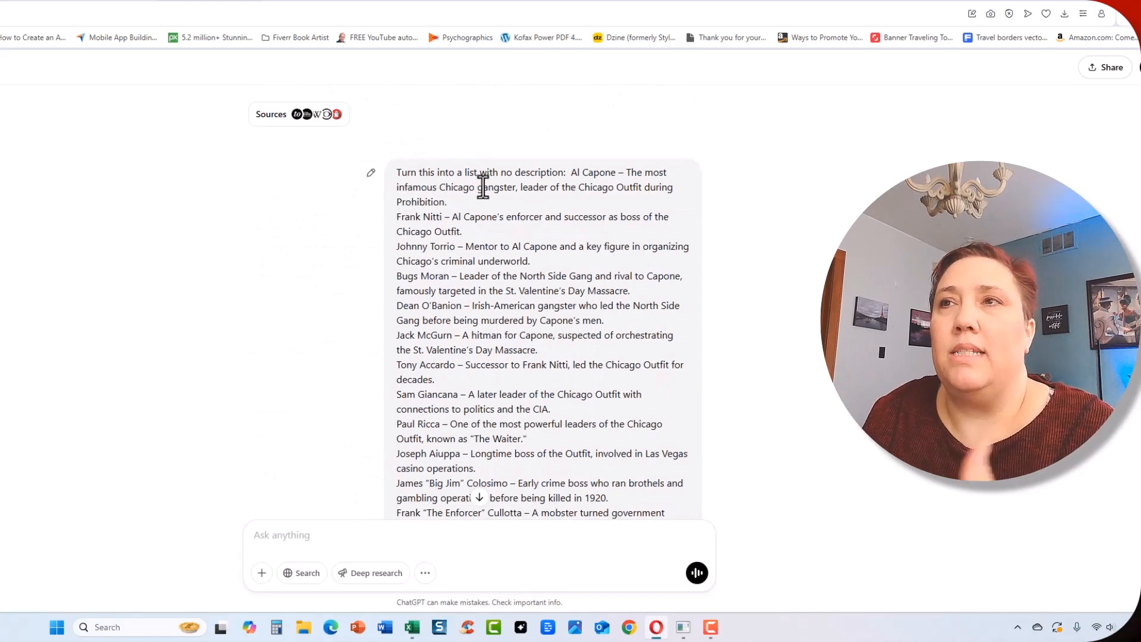
{"action": "scroll", "coordinate": [539, 250], "scroll_direction": "down", "scroll_amount": 9}
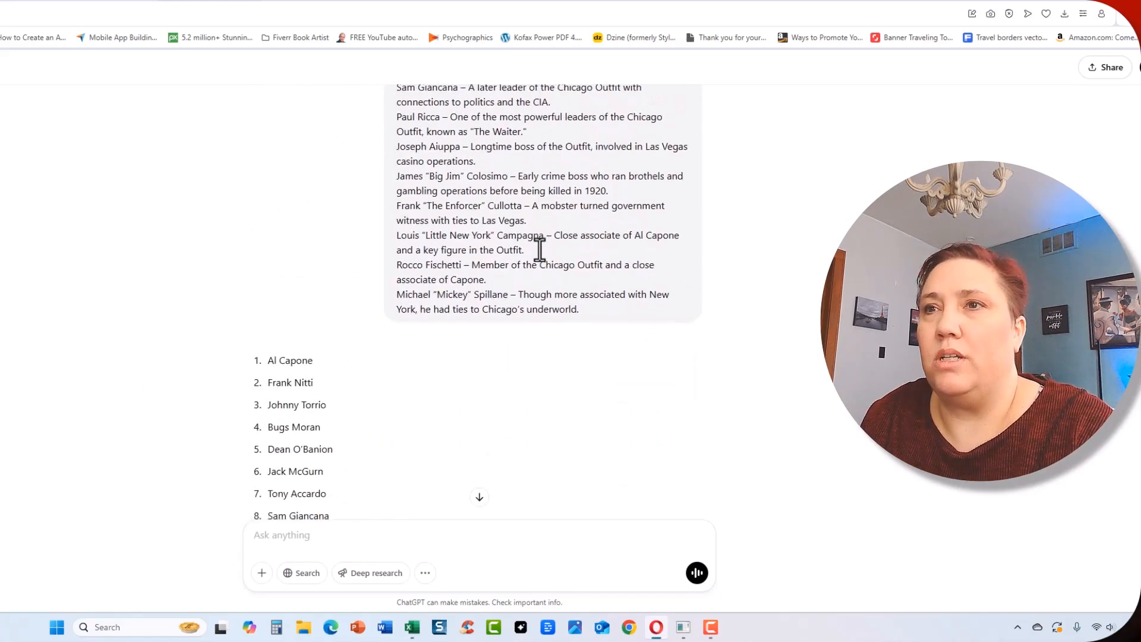
{"action": "scroll", "coordinate": [508, 407], "scroll_direction": "down", "scroll_amount": 2}
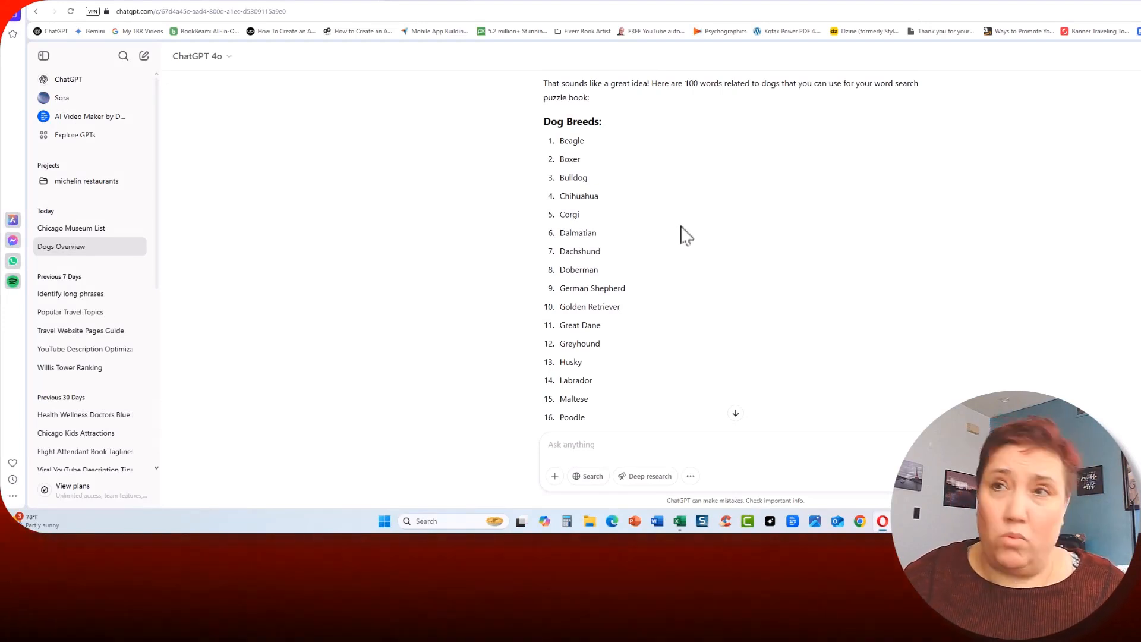
Copy the complete response with the first 100 dog-related words from the Dogs Overview chat
{"action": "scroll", "coordinate": [689, 241], "scroll_direction": "down", "scroll_amount": 1}
{"action": "scroll", "coordinate": [693, 238], "scroll_direction": "down", "scroll_amount": 16}
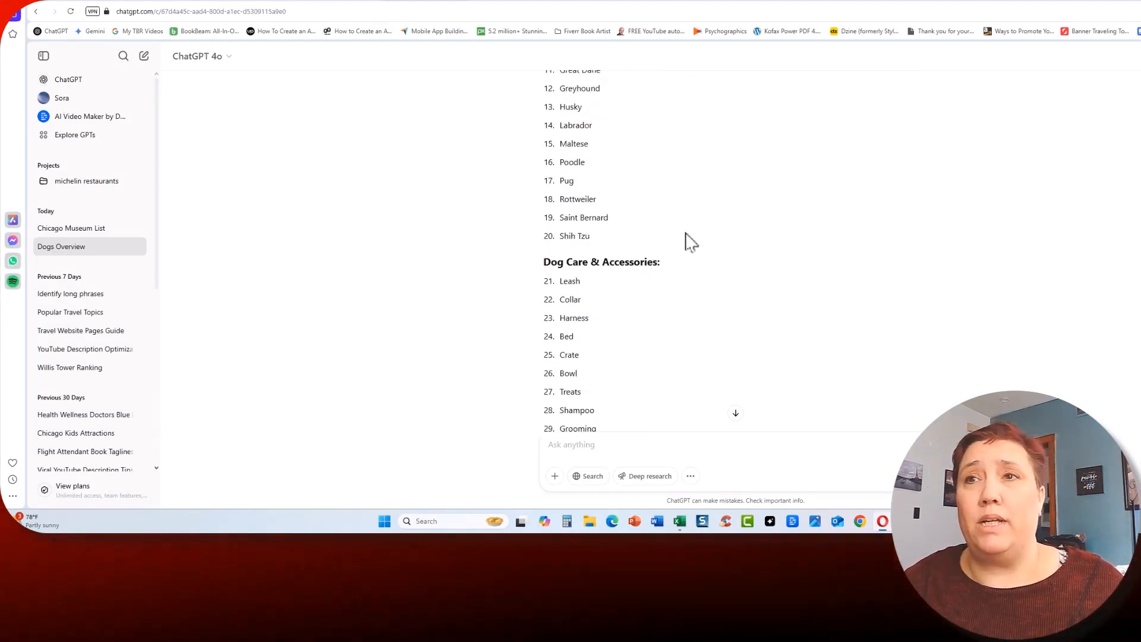
{"action": "scroll", "coordinate": [684, 197], "scroll_direction": "down", "scroll_amount": 5}
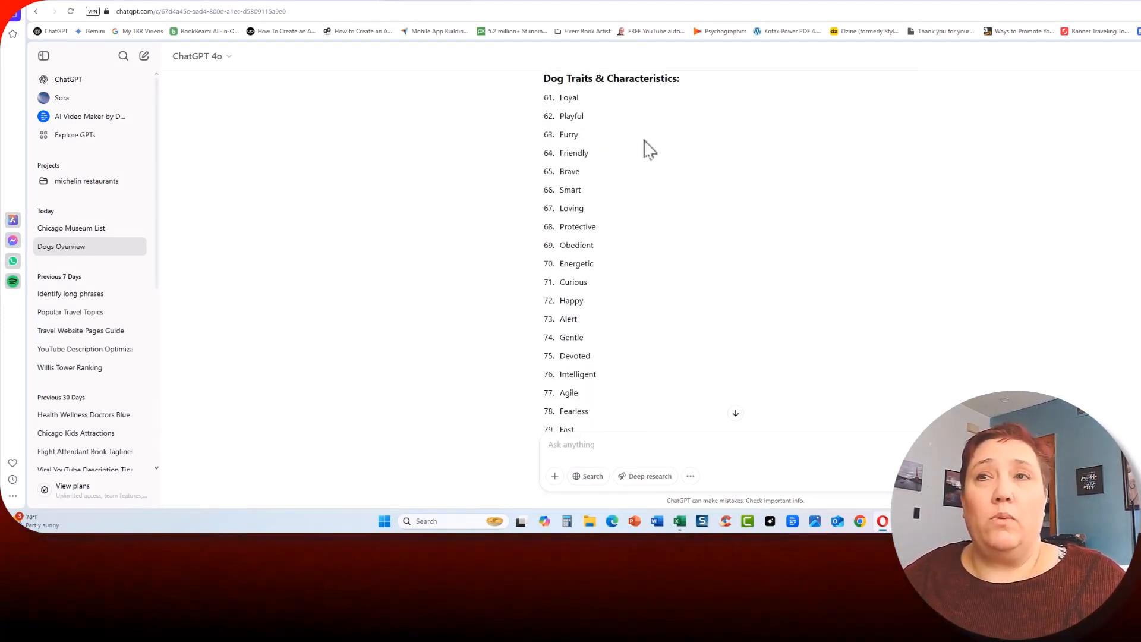
{"action": "scroll", "coordinate": [630, 158], "scroll_direction": "down", "scroll_amount": 4}
{"action": "scroll", "coordinate": [650, 156], "scroll_direction": "down", "scroll_amount": 9}
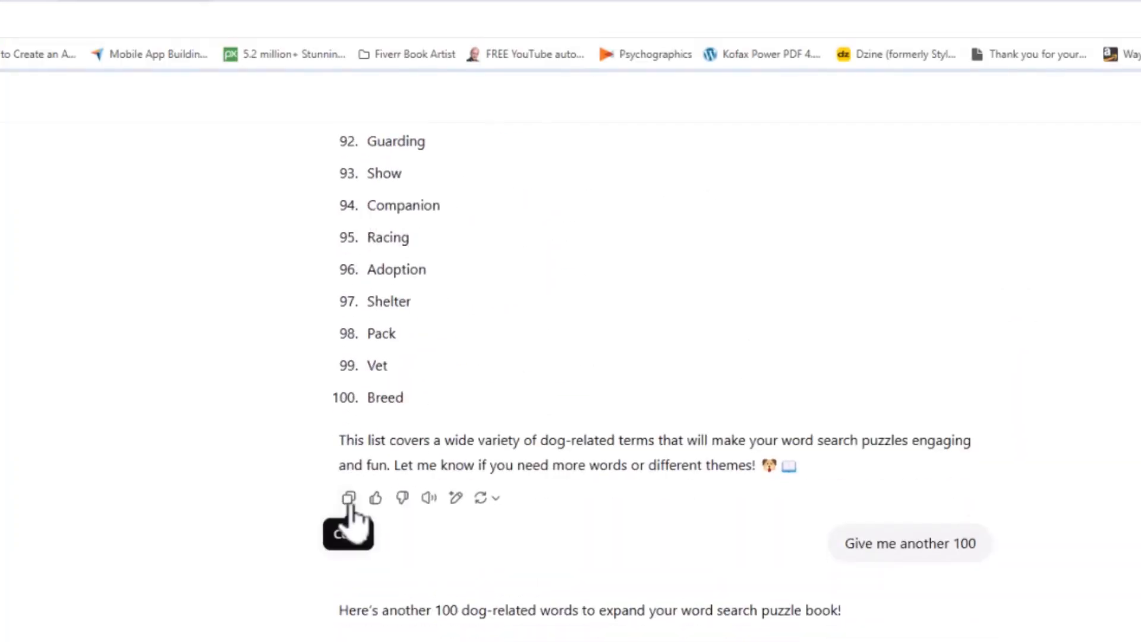
{"action": "left_click", "coordinate": [349, 499]}
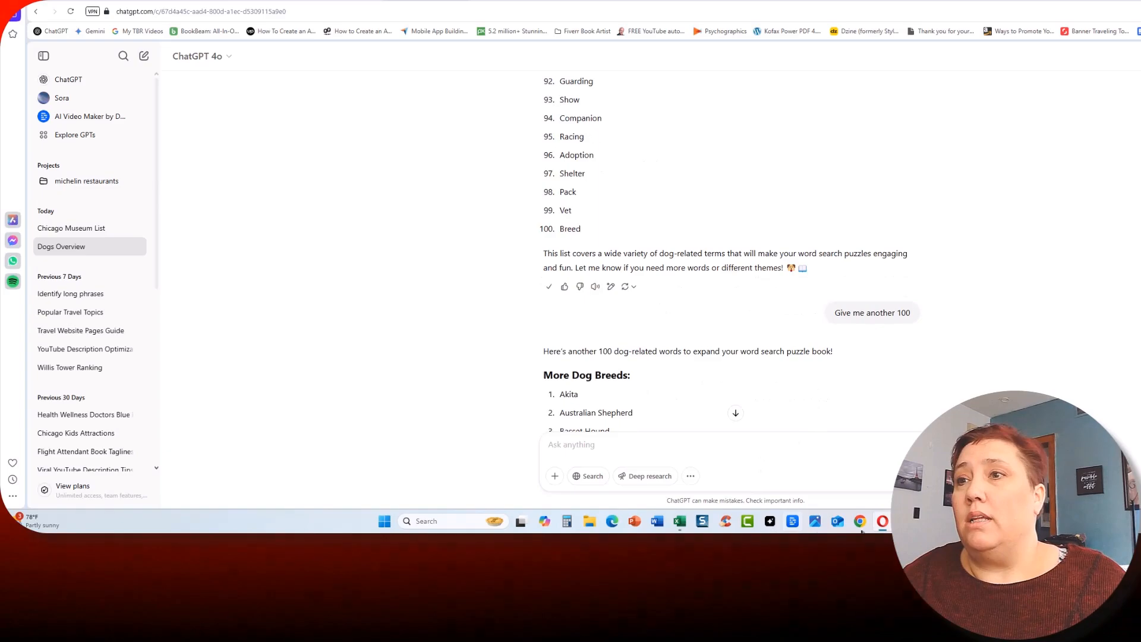
Switch to the blank Excel workbook, paste the copied dog words at A1, and fit column A to its contents
{"action": "mouse_move", "coordinate": [680, 521]}
{"action": "left_click", "coordinate": [765, 477]}
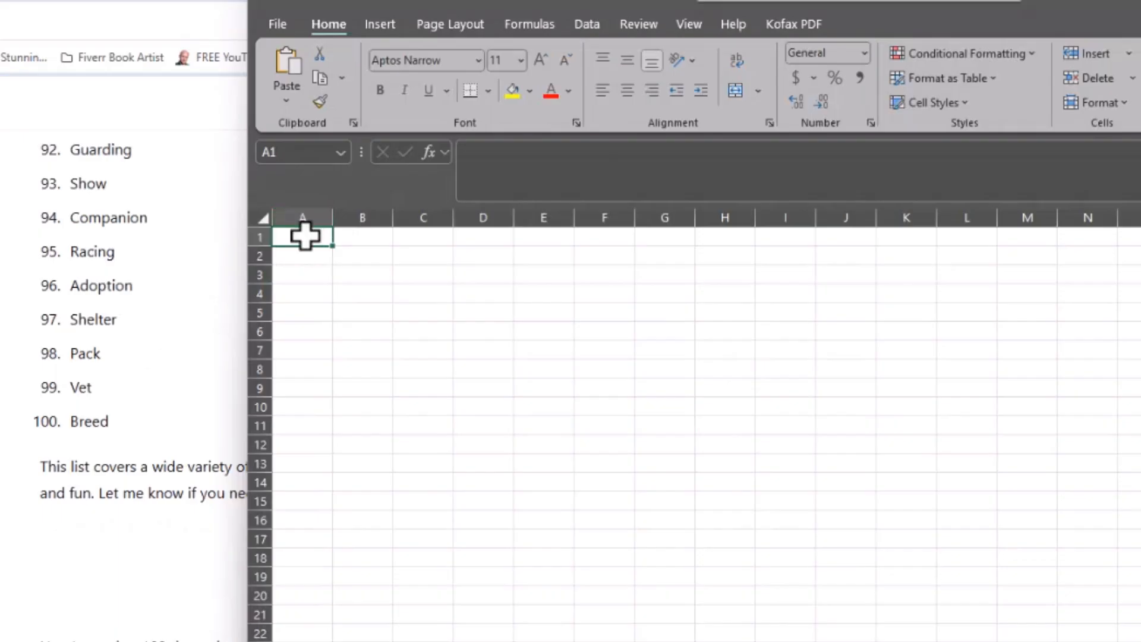
{"action": "key", "text": "ctrl+v"}
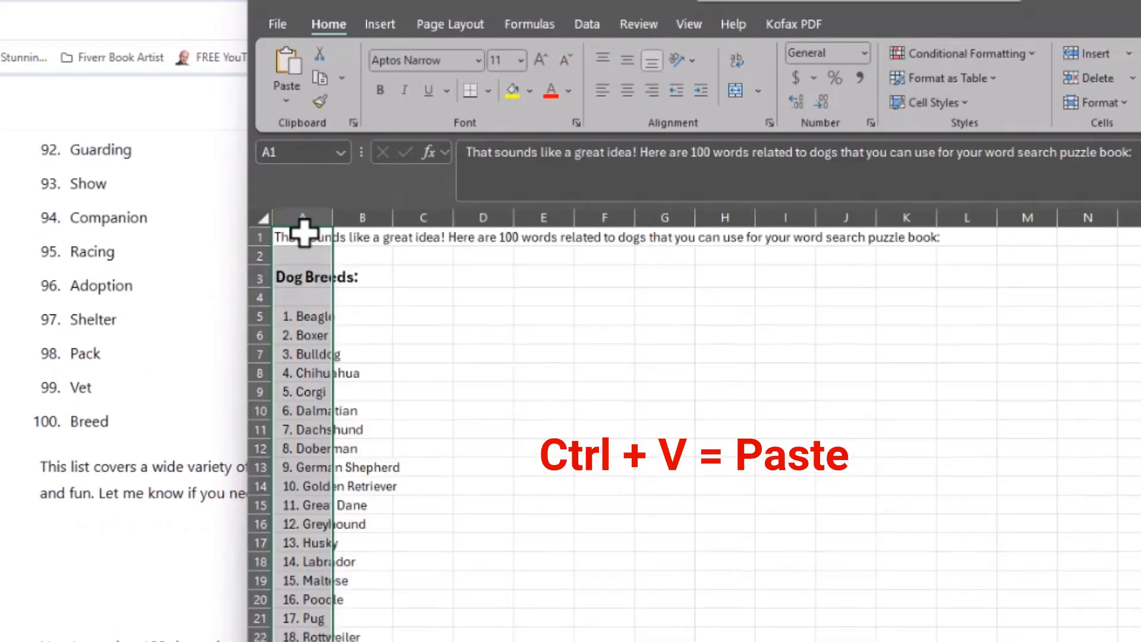
{"action": "double_click", "coordinate": [333, 219]}
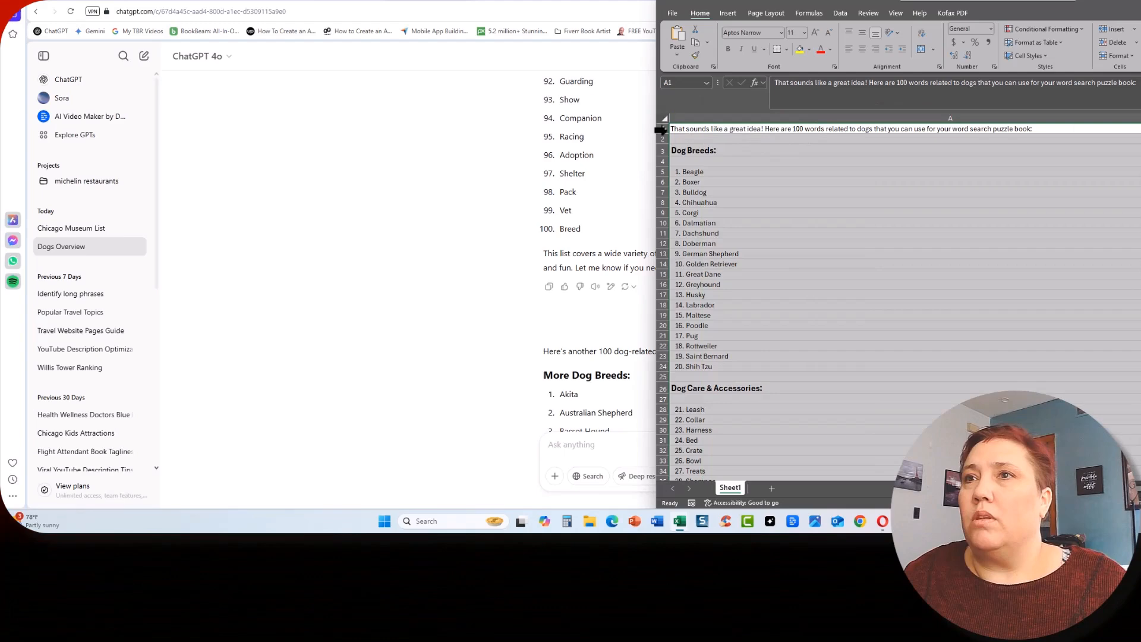
Delete rows 1 and 2 with the introductory sentence and the blank row above the Dog Breeds heading
{"action": "left_click", "coordinate": [260, 237]}
{"action": "left_click_drag", "start_coordinate": [664, 129], "coordinate": [664, 139]}
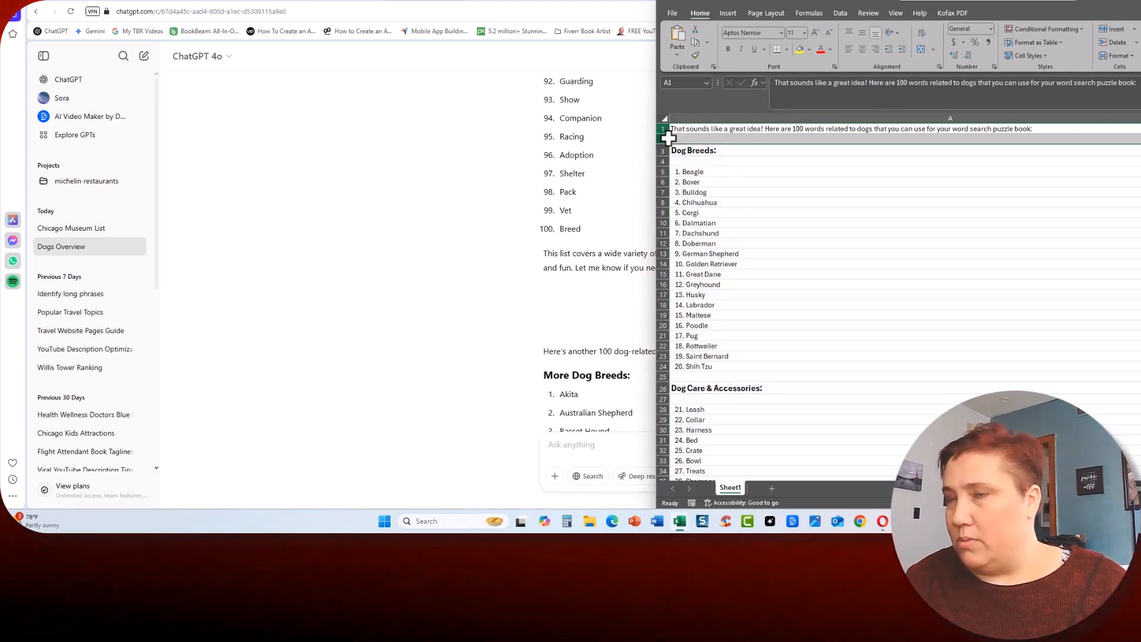
{"action": "key", "text": "ctrl+minus"}
{"action": "left_click", "coordinate": [803, 190]}
{"action": "key", "text": "ctrl+End"}
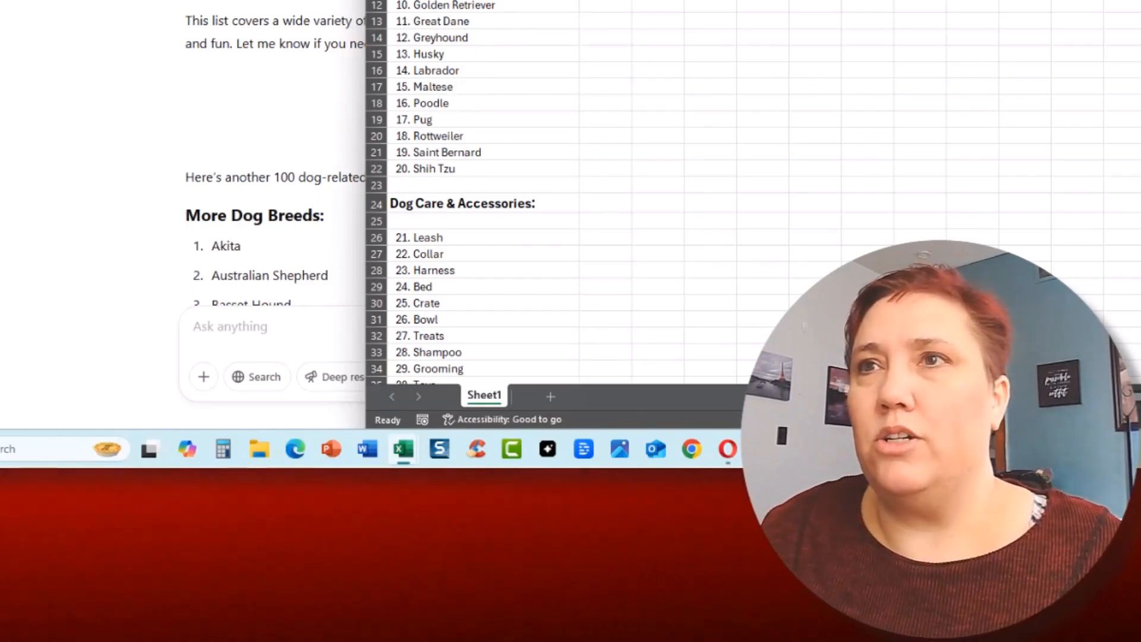
{"action": "left_click", "coordinate": [458, 205]}
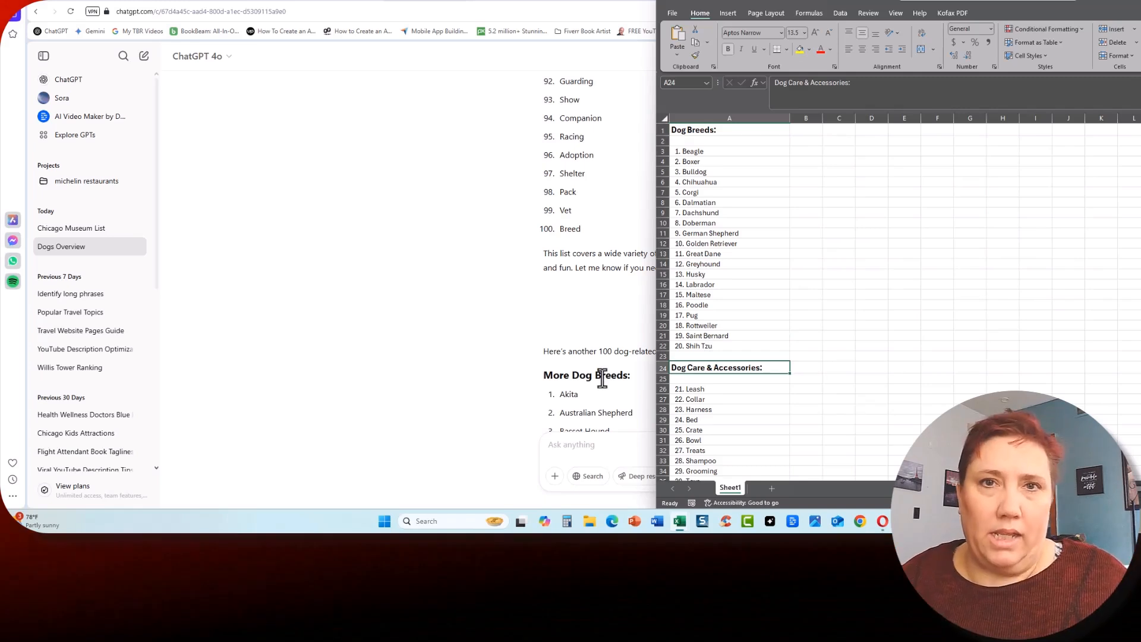
Sort the whole sheet A to Z so the blank rows and category headings separate from the numbered words
{"action": "left_click", "coordinate": [665, 119]}
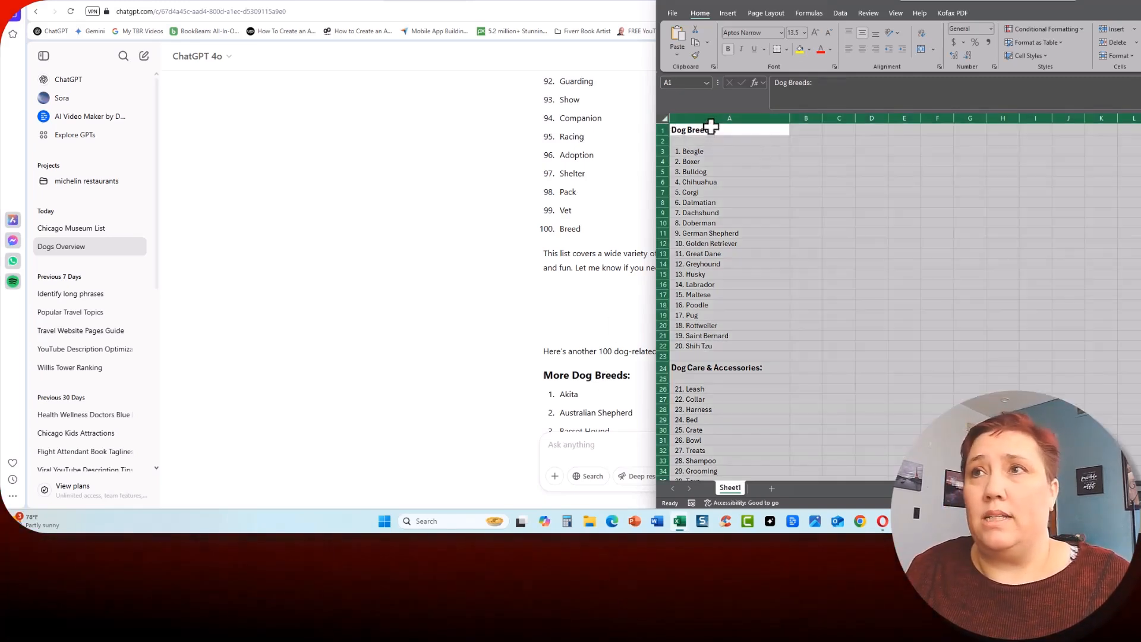
{"action": "left_click", "coordinate": [839, 13]}
{"action": "left_click", "coordinate": [953, 34]}
{"action": "left_click", "coordinate": [738, 131]}
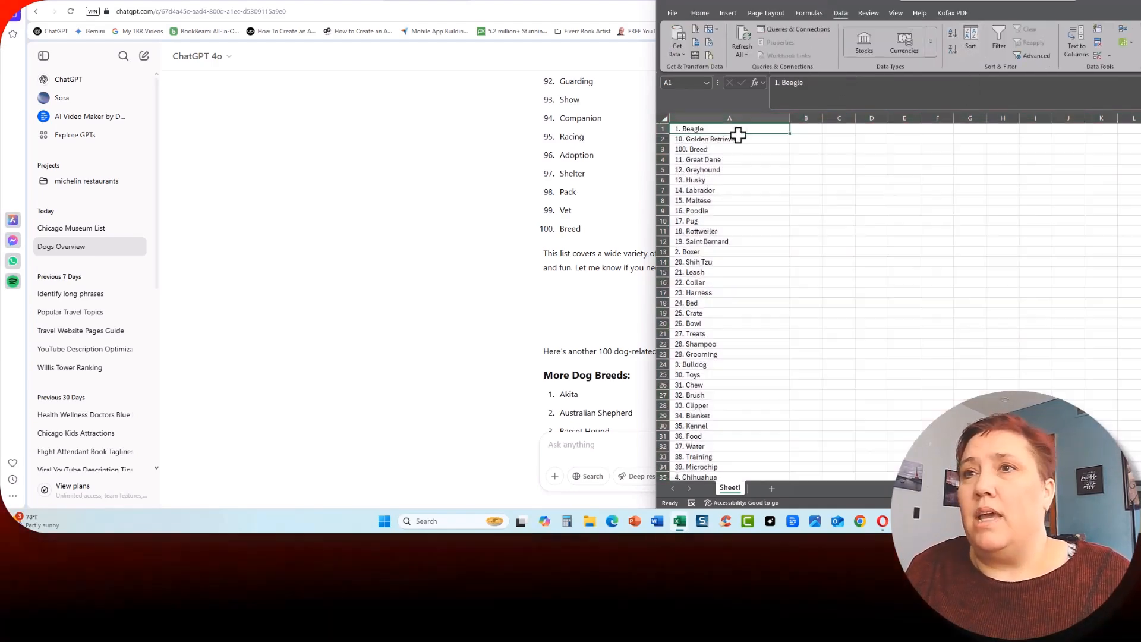
Delete rows 101 to 106, which hold the category headings below the sorted dog words
{"action": "scroll", "coordinate": [738, 131], "scroll_direction": "down", "scroll_amount": 20}
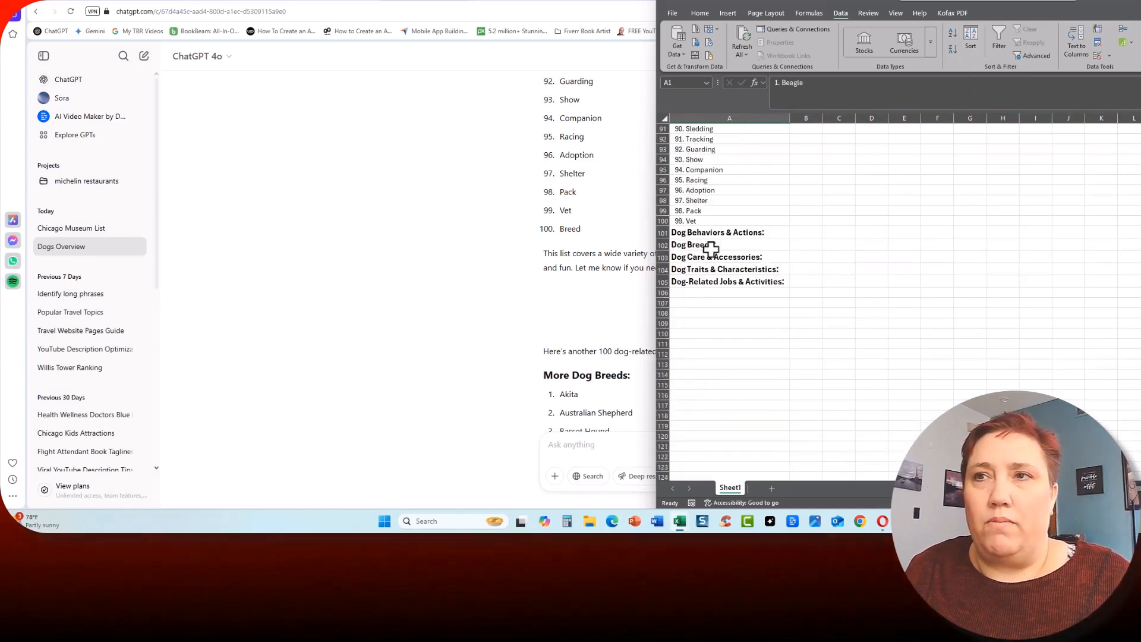
{"action": "left_click_drag", "start_coordinate": [660, 233], "coordinate": [666, 296]}
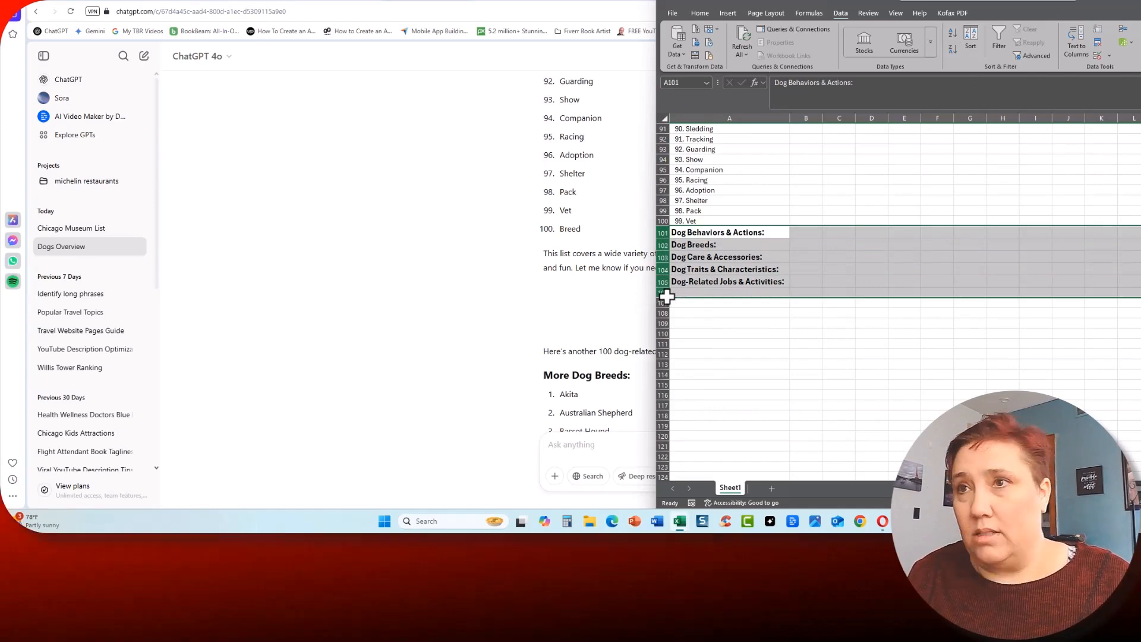
{"action": "key", "text": "ctrl+minus"}
{"action": "left_click", "coordinate": [731, 253]}
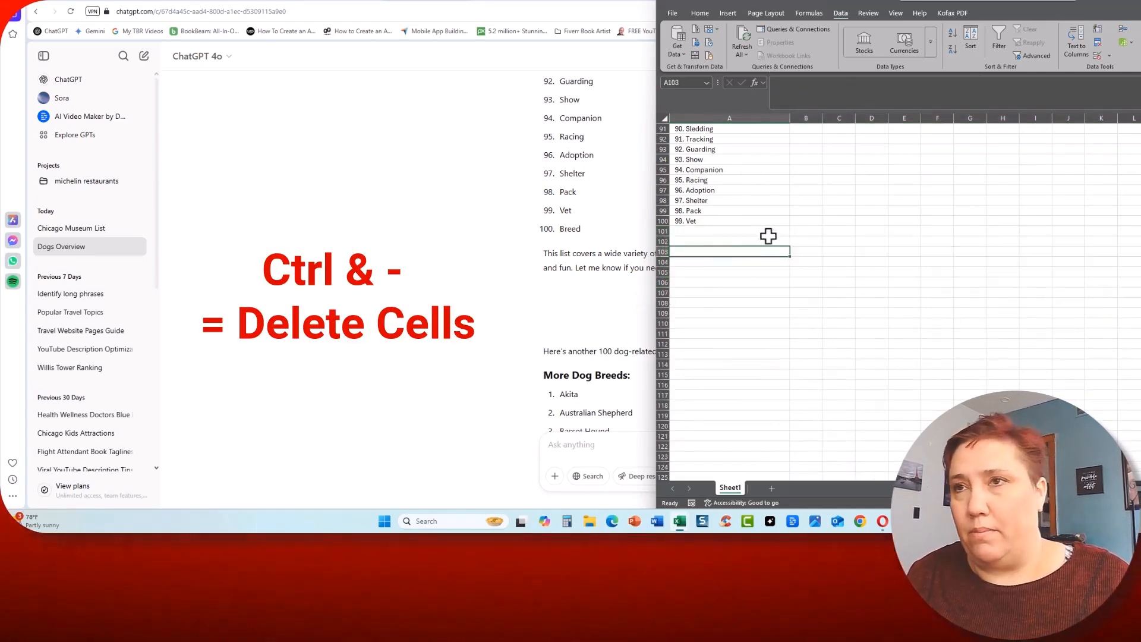
Enter the item numbers 1, 10 and 100 in B1 to B3 as a pattern beside the dog words
{"action": "scroll", "coordinate": [774, 234], "scroll_direction": "up", "scroll_amount": 20}
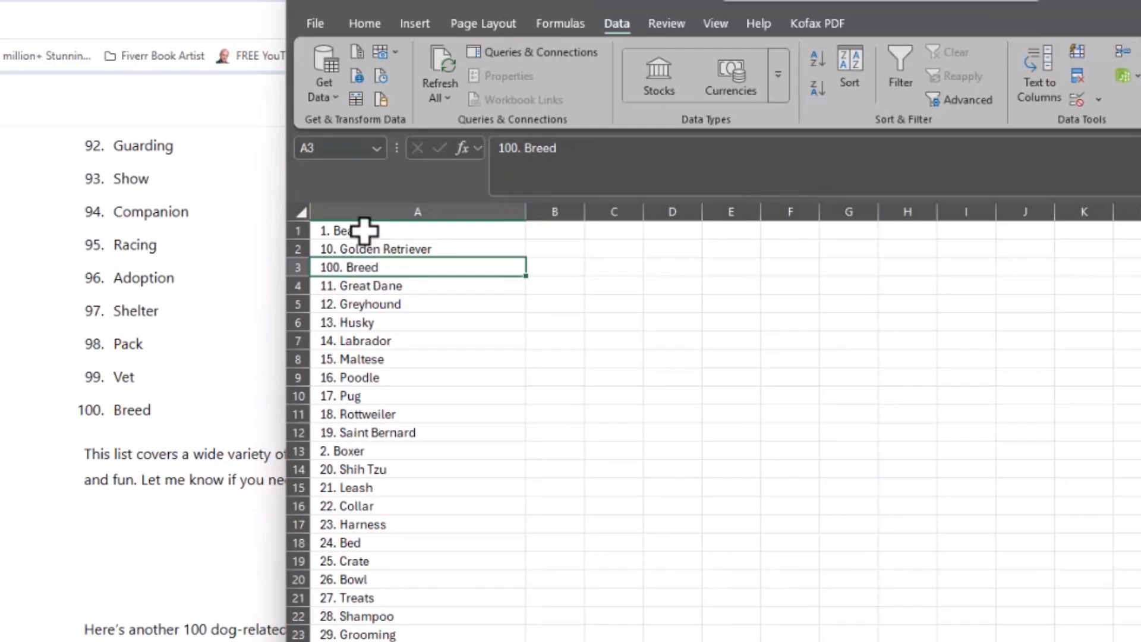
{"action": "left_click", "coordinate": [809, 118]}
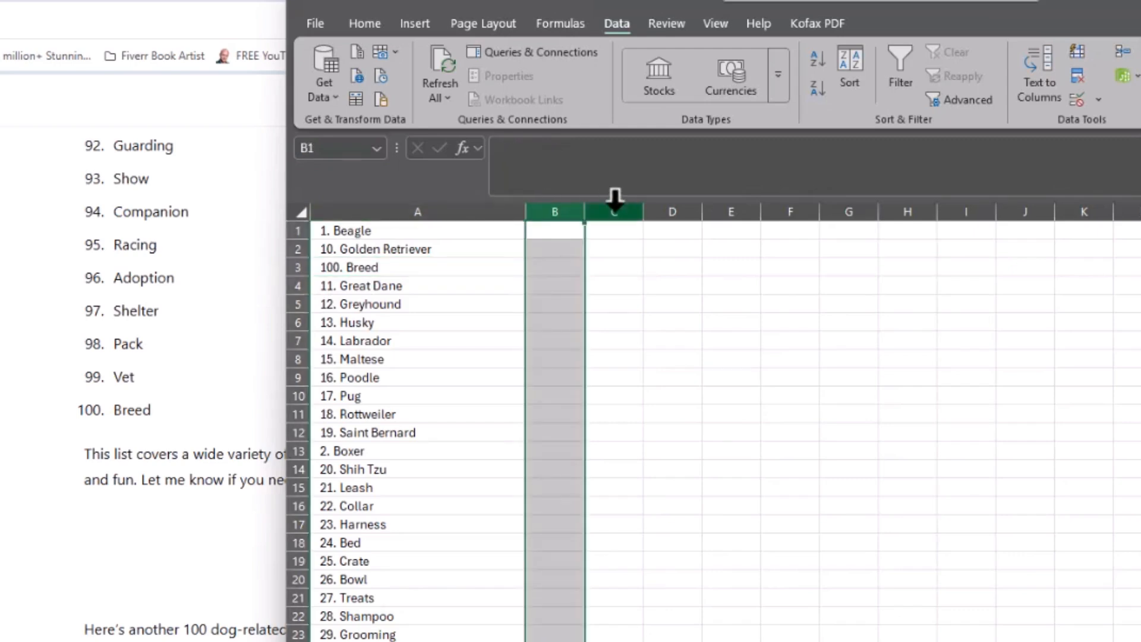
{"action": "type", "text": "1"}
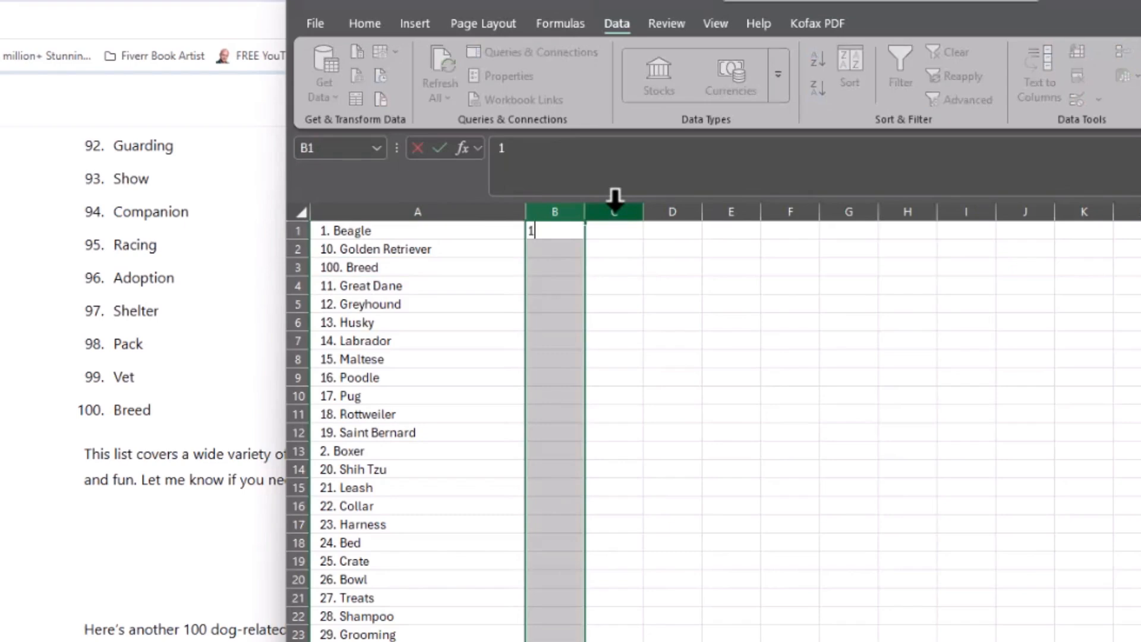
{"action": "key", "text": "Return"}
{"action": "type", "text": "10"}
{"action": "key", "text": "Return"}
{"action": "type", "text": "100"}
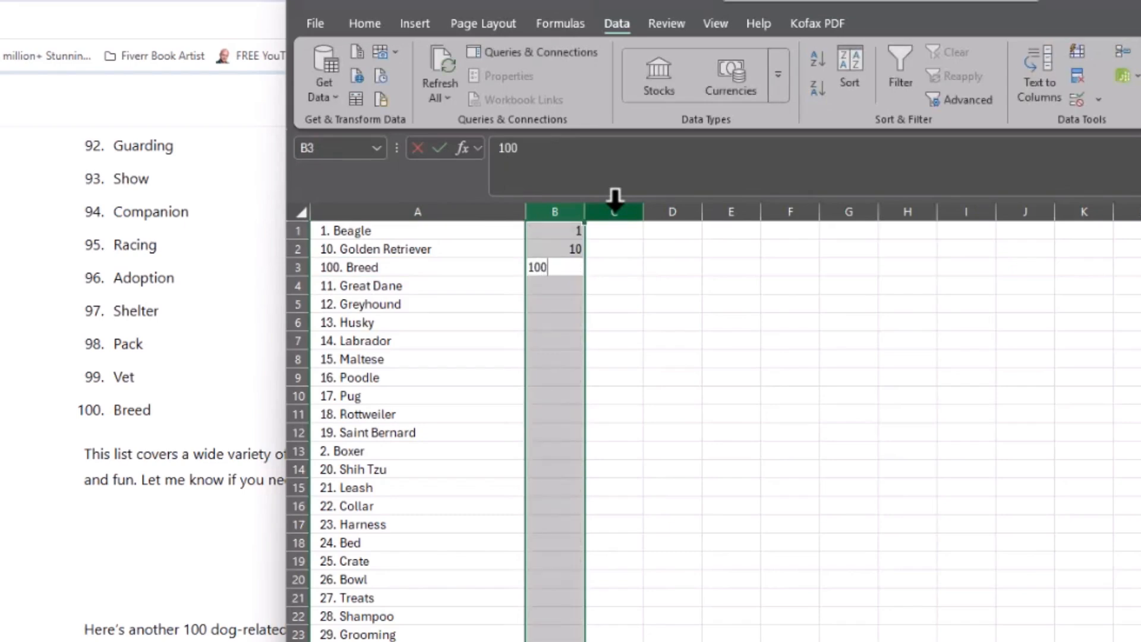
{"action": "key", "text": "Return"}
Flash Fill column B down to row 100 with the item numbers from column A
{"action": "left_click", "coordinate": [392, 450]}
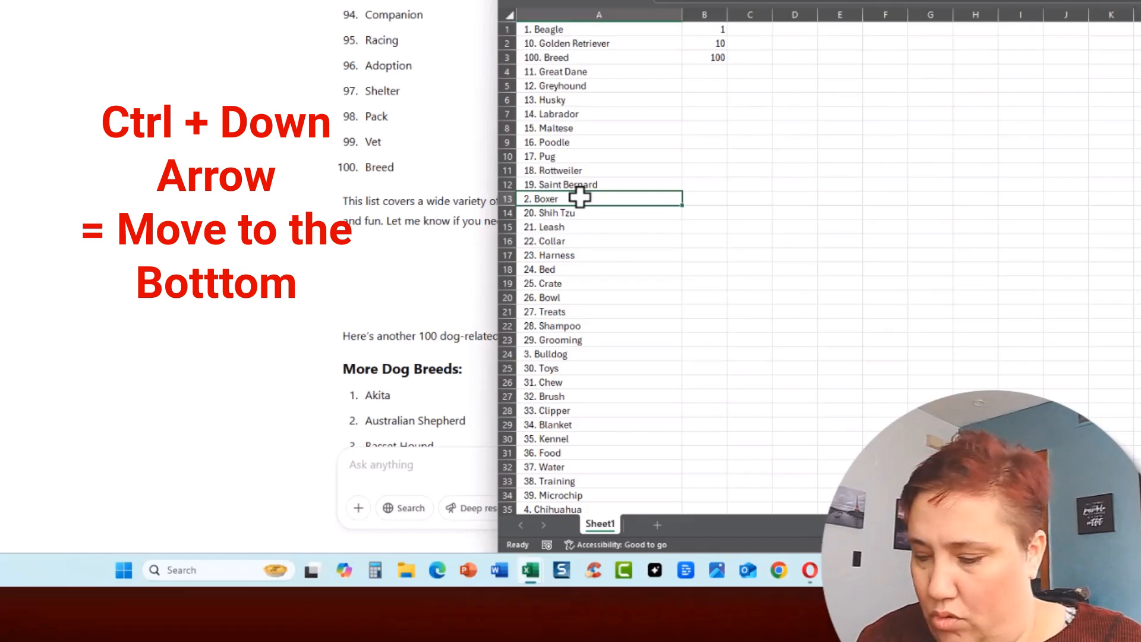
{"action": "key", "text": "ctrl+Down"}
{"action": "key", "text": "Right"}
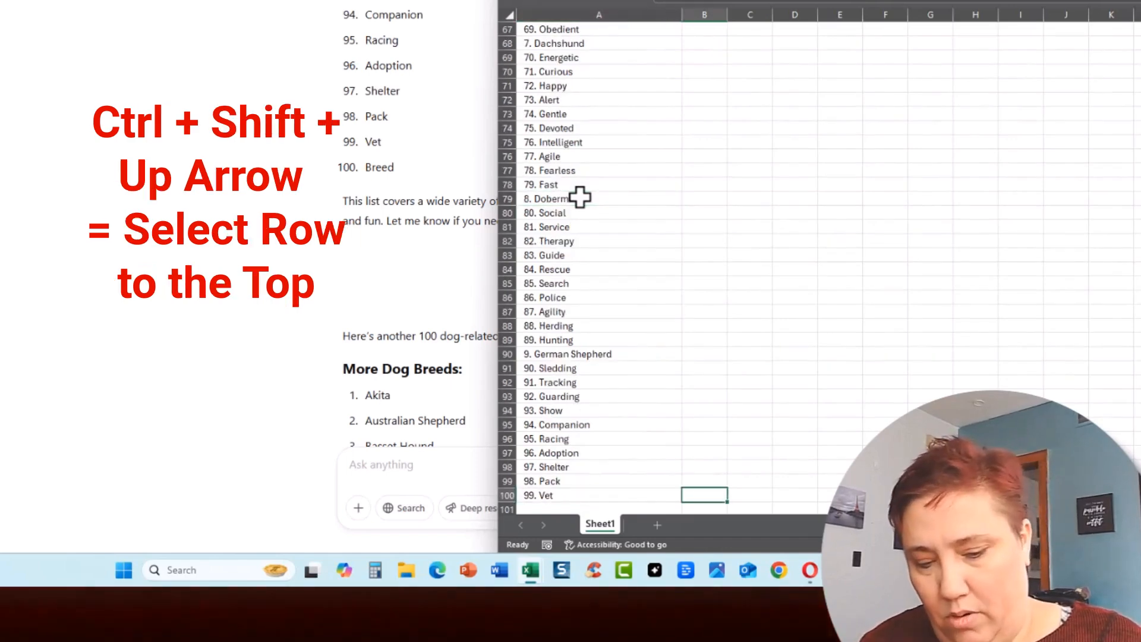
{"action": "key", "text": "ctrl+shift+Up"}
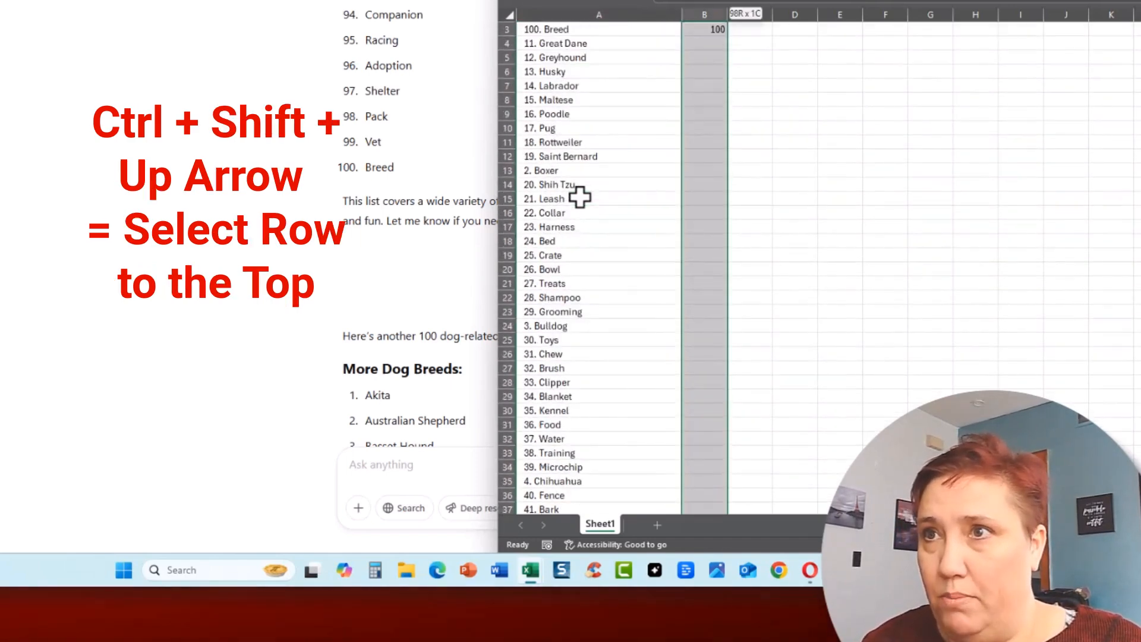
{"action": "key", "text": "ctrl+shift+Up"}
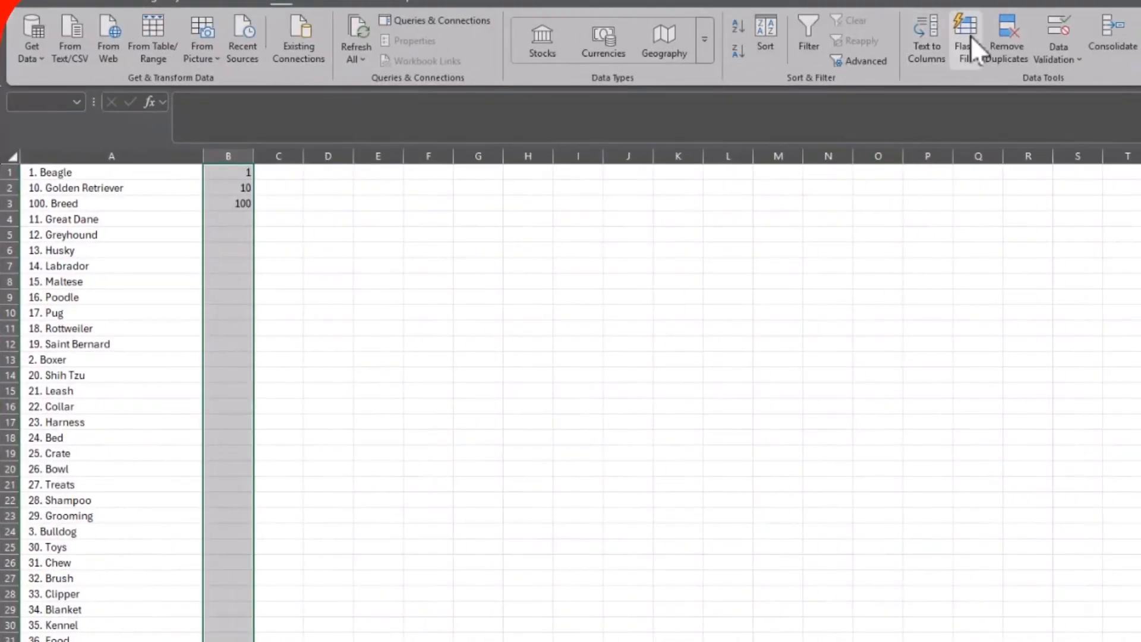
{"action": "left_click", "coordinate": [970, 35]}
{"action": "left_click", "coordinate": [220, 438]}
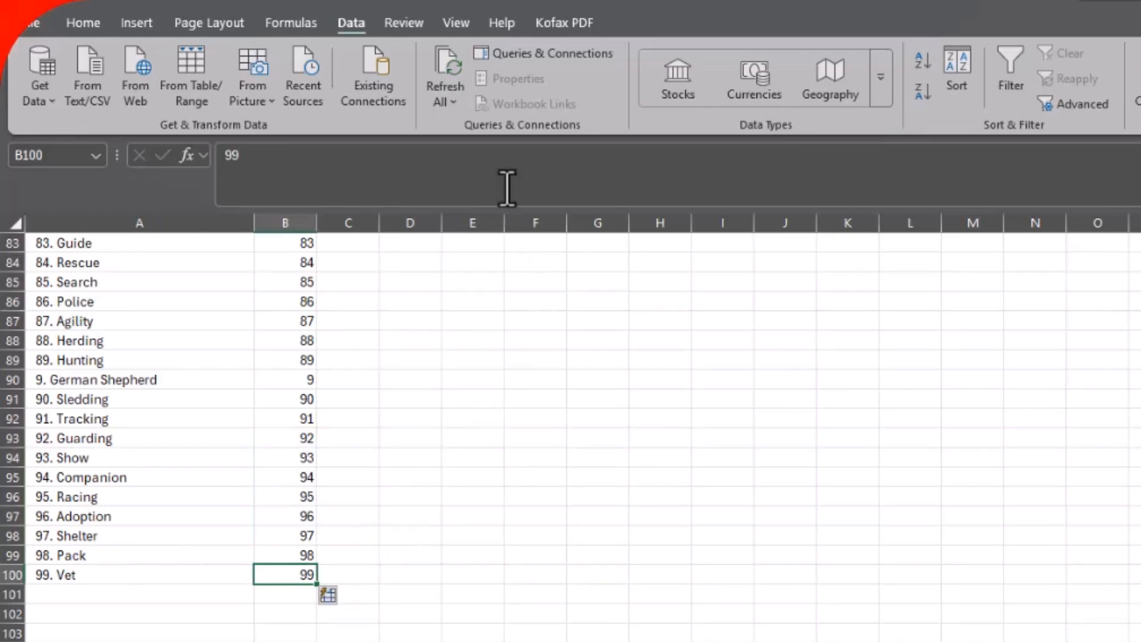
Insert a blank column between the dog words and the item numbers
{"action": "left_click", "coordinate": [285, 223]}
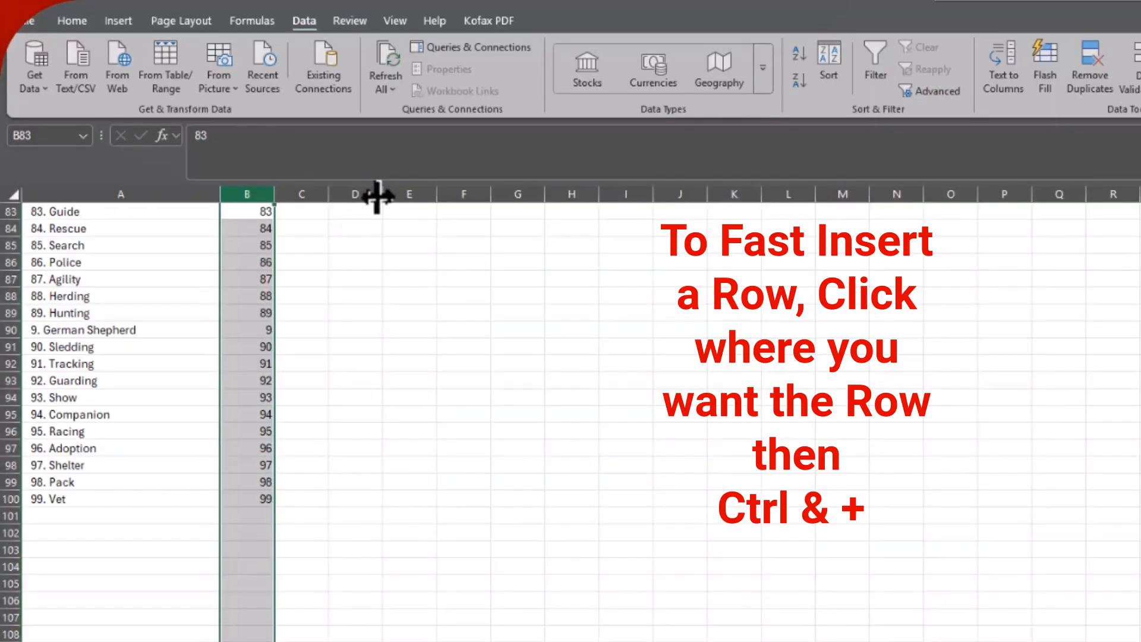
{"action": "key", "text": "ctrl+plus"}
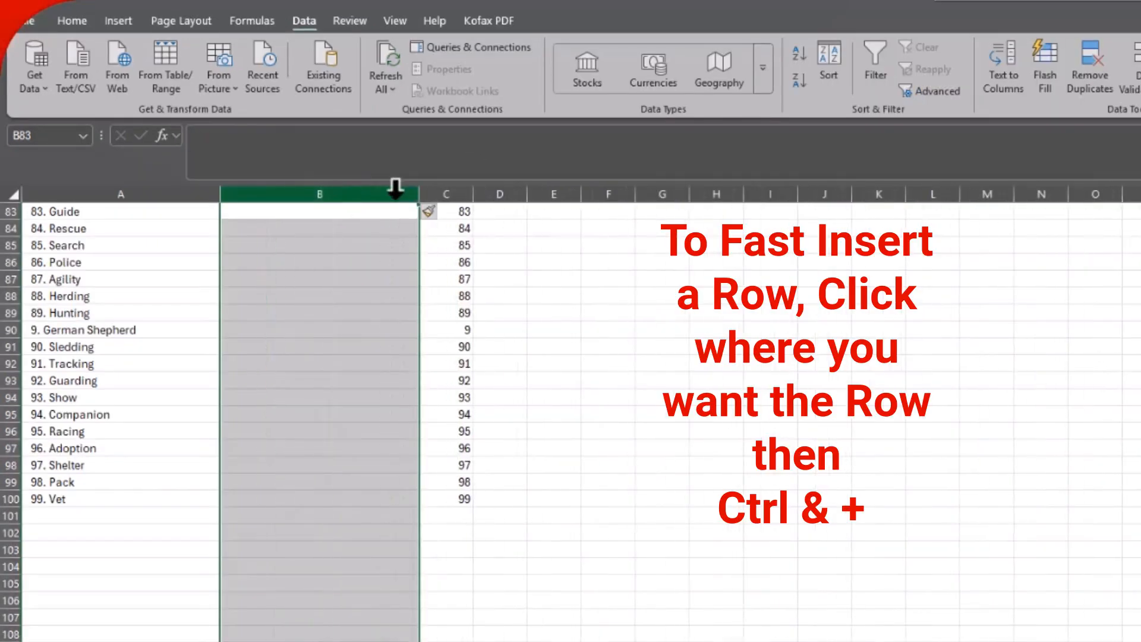
{"action": "left_click", "coordinate": [438, 292]}
Enter Beagle in B1 and Golden Retriever in B2, and accept the suggested fill of unnumbered words down column B
{"action": "key", "text": "ctrl+Up"}
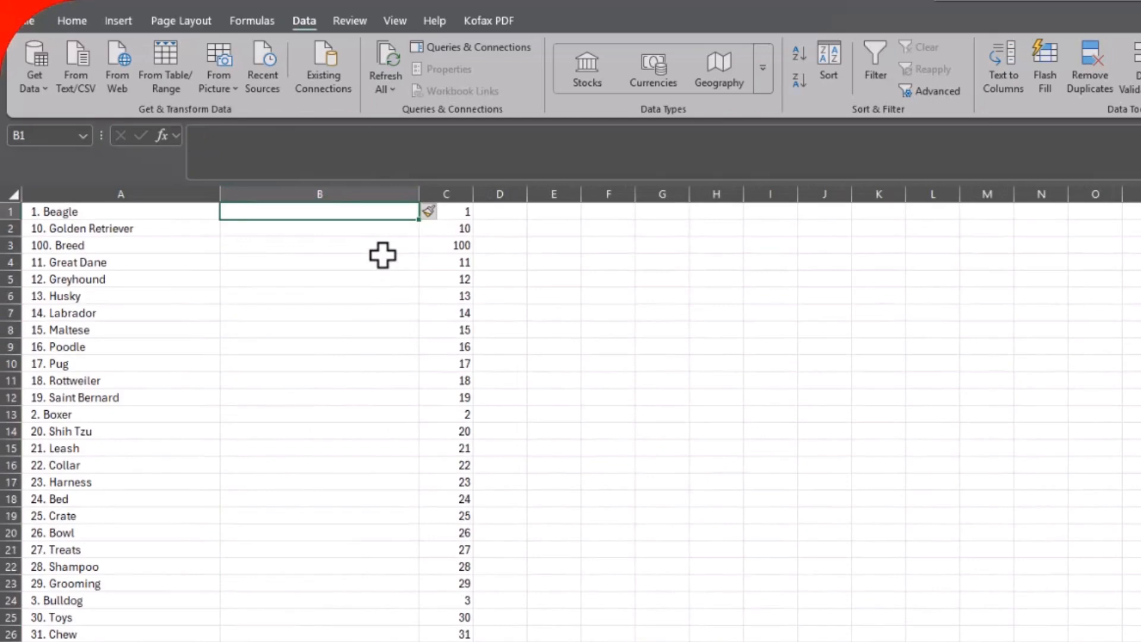
{"action": "type", "text": "Beagle"}
{"action": "key", "text": "Return"}
{"action": "type", "text": "Golden Retriever"}
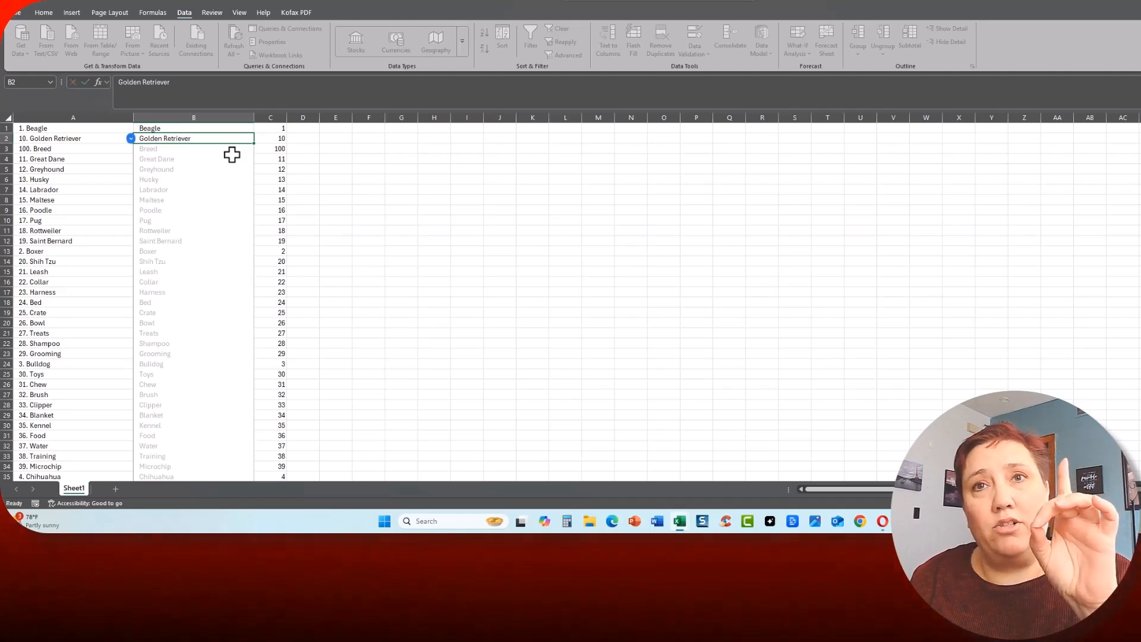
{"action": "key", "text": "Return"}
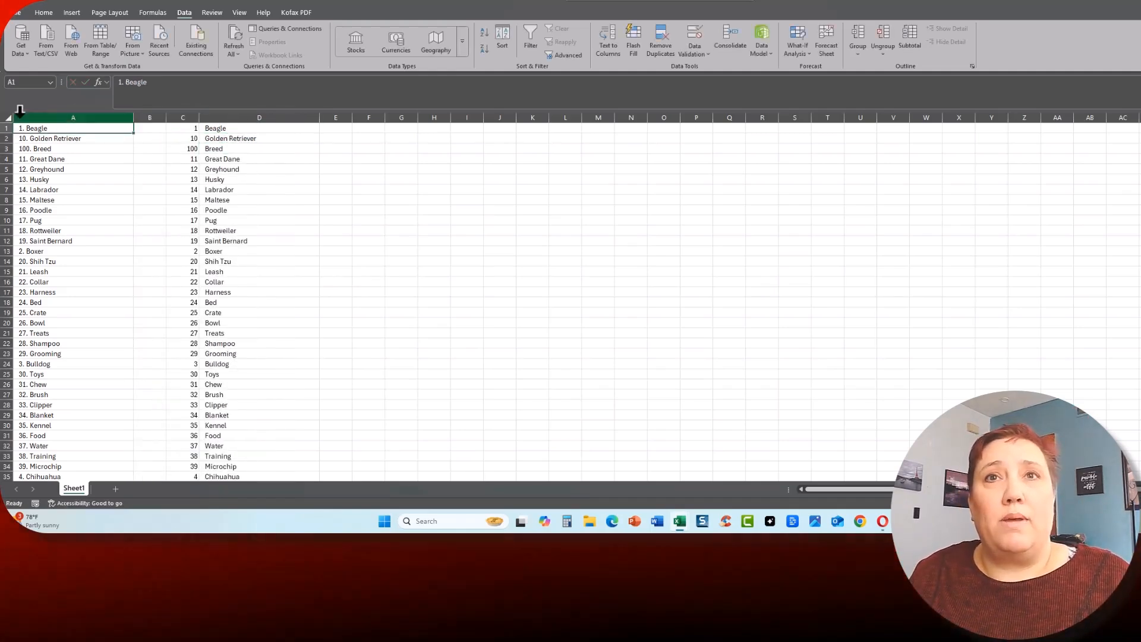
Delete the original numbered word column and the blank column beside it
{"action": "left_click_drag", "start_coordinate": [76, 119], "coordinate": [139, 124]}
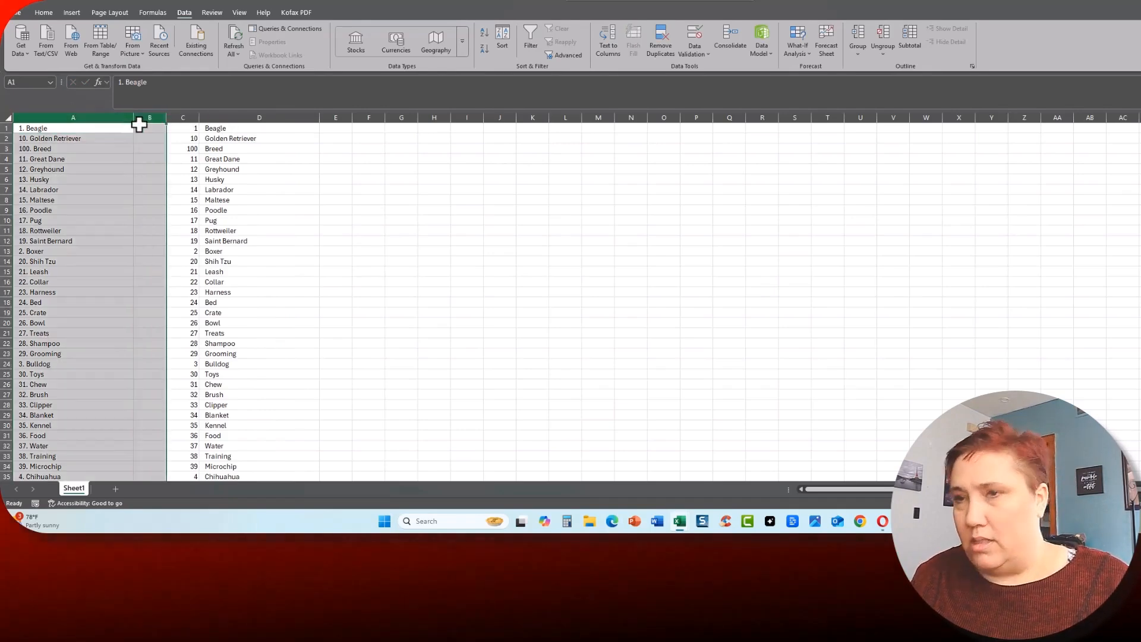
{"action": "key", "text": "ctrl+minus"}
{"action": "left_click", "coordinate": [33, 128]}
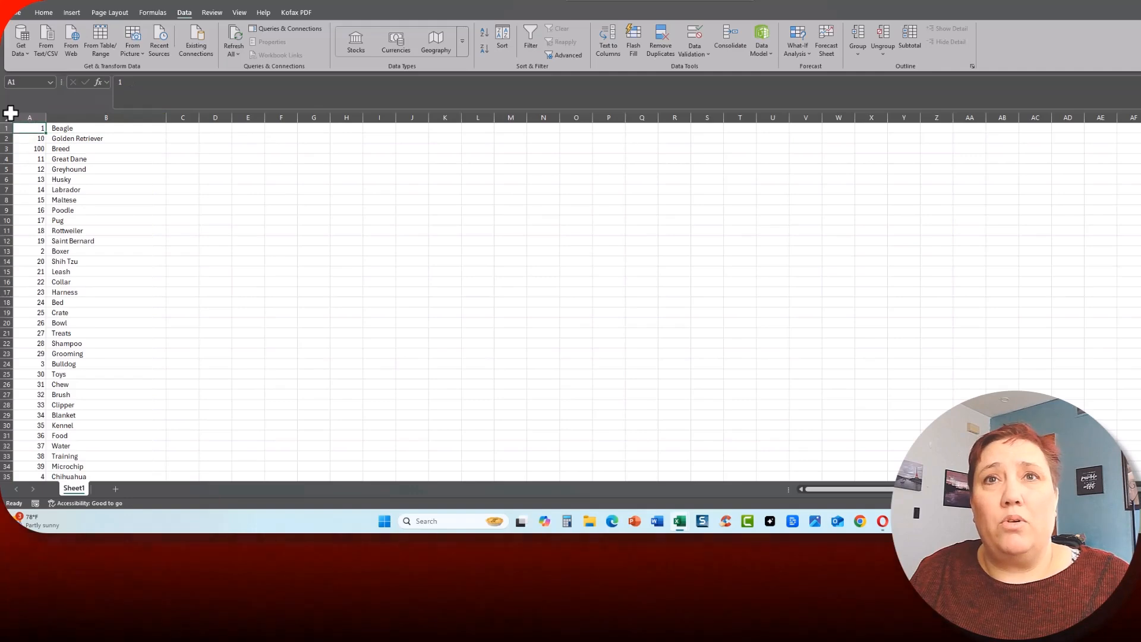
Sort the whole sheet in ascending order by the item numbers in column A
{"action": "left_click", "coordinate": [9, 116]}
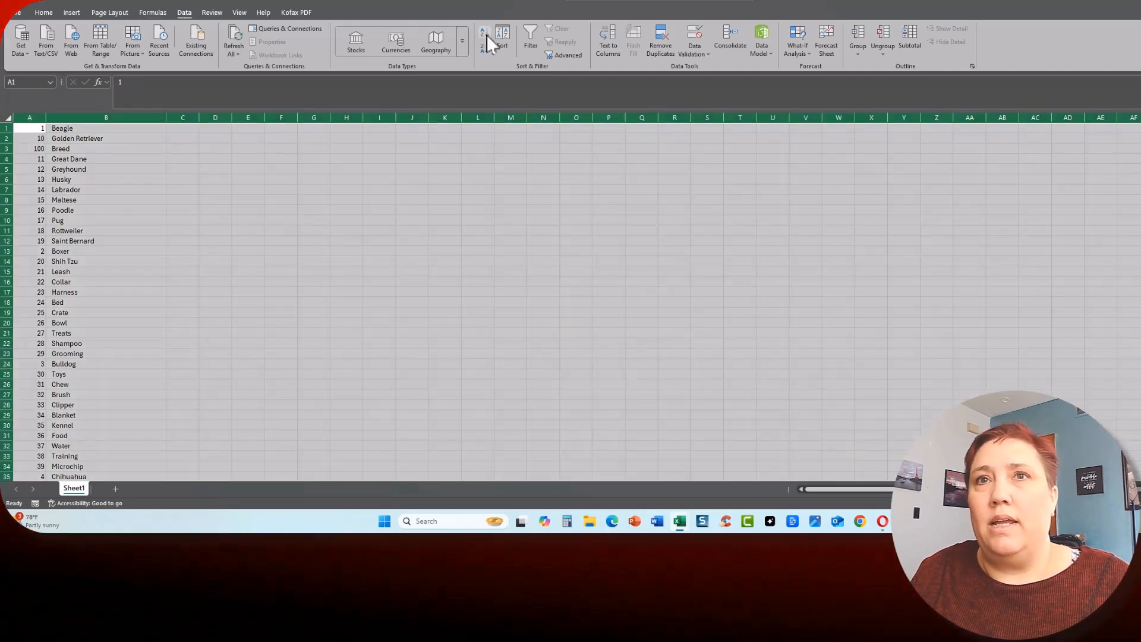
{"action": "left_click", "coordinate": [484, 32]}
{"action": "left_click", "coordinate": [69, 159]}
{"action": "left_click", "coordinate": [182, 240]}
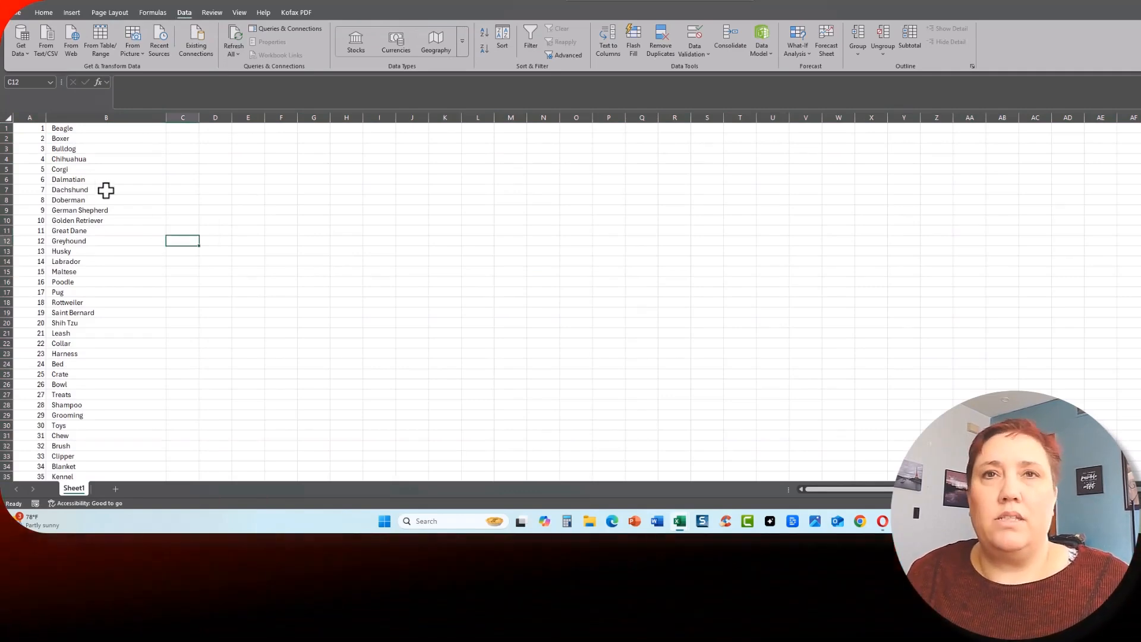
Left-align columns A and B and fit the width of the item number column to its contents
{"action": "left_click_drag", "start_coordinate": [30, 117], "coordinate": [74, 117]}
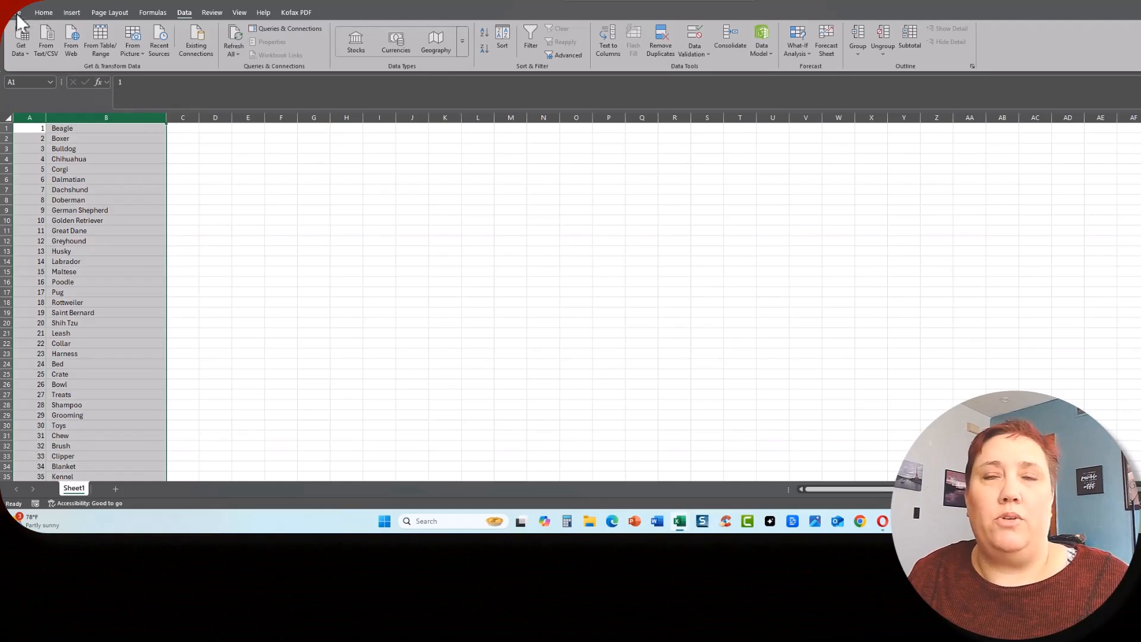
{"action": "left_click", "coordinate": [16, 13]}
{"action": "left_click", "coordinate": [13, 13]}
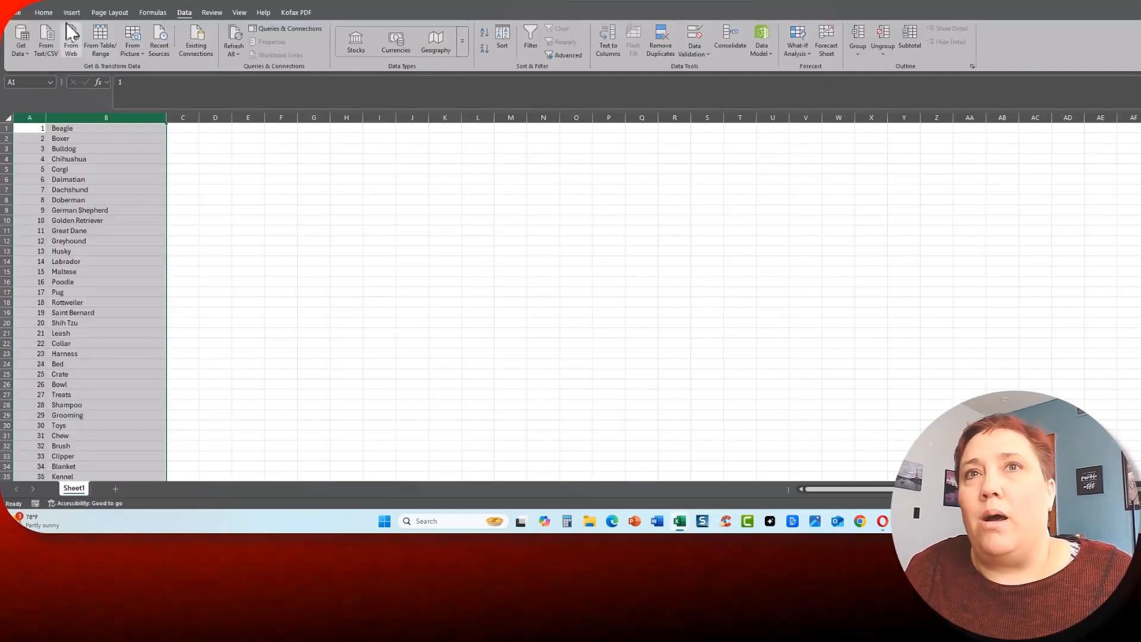
{"action": "left_click", "coordinate": [44, 11]}
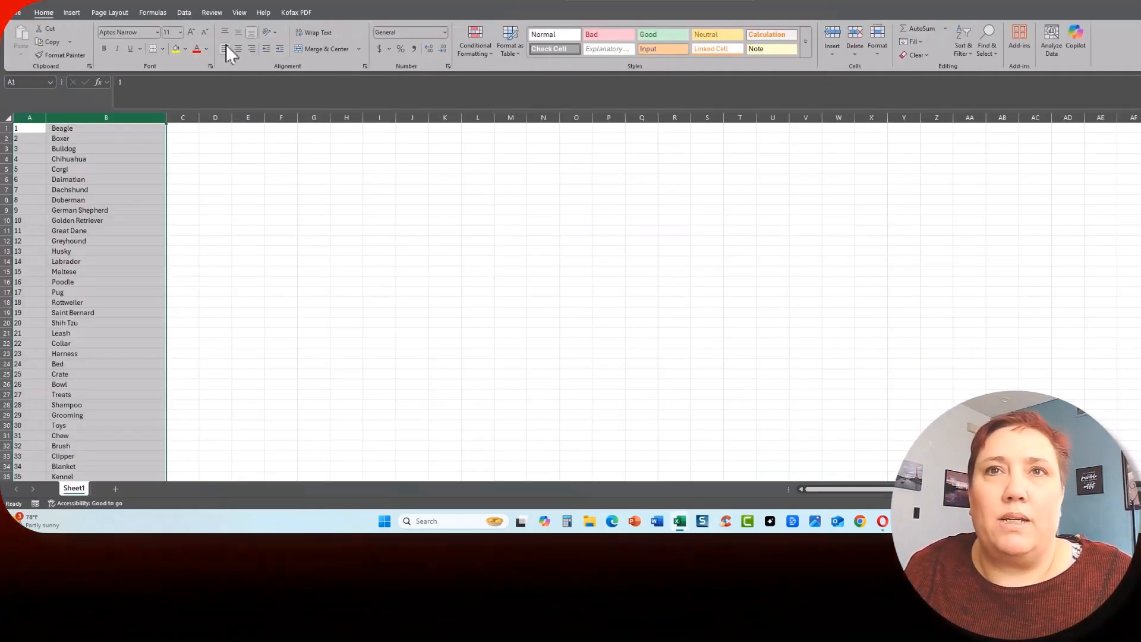
{"action": "left_click", "coordinate": [226, 47]}
{"action": "left_click", "coordinate": [182, 199]}
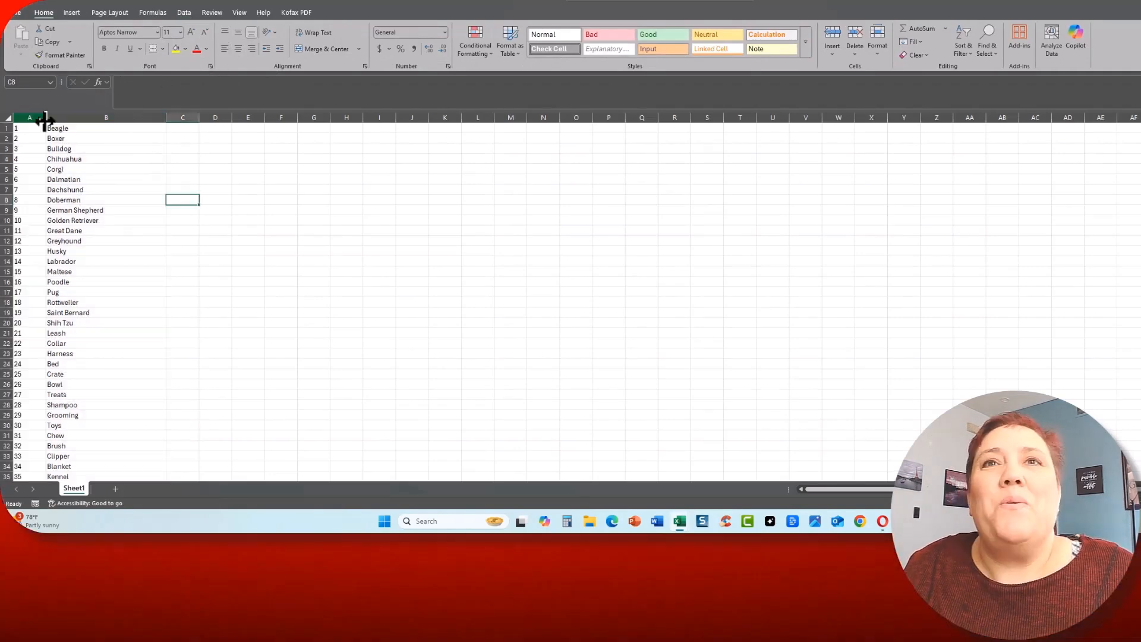
{"action": "double_click", "coordinate": [46, 118]}
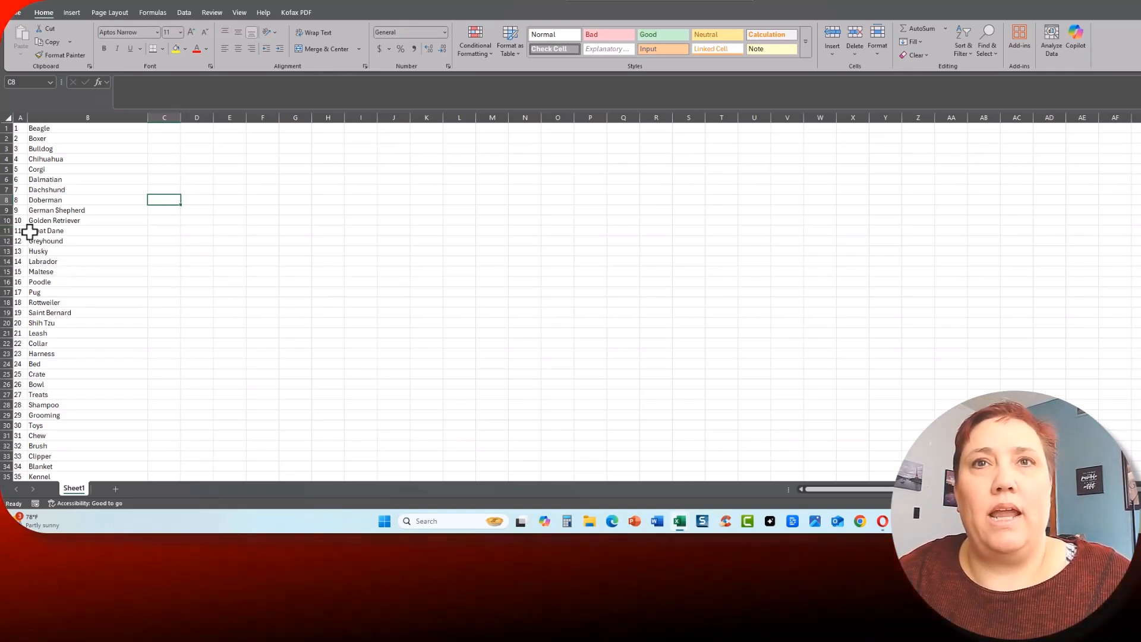
Insert blank cells above item 11, Great Dane, across columns A and B, shifting the existing cells down
{"action": "left_click", "coordinate": [24, 231]}
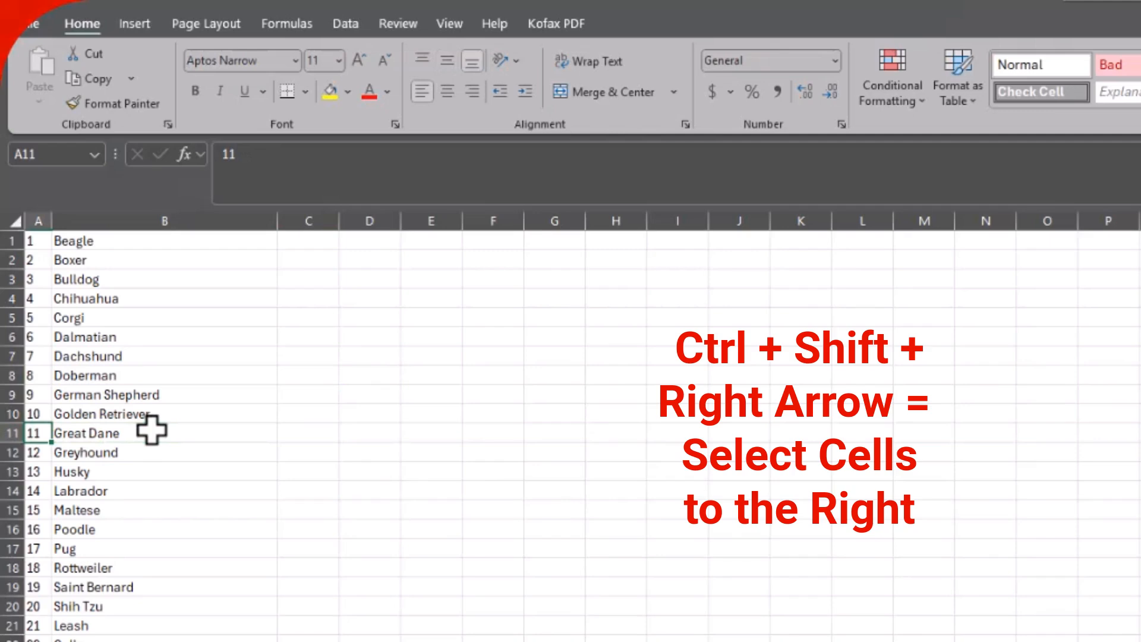
{"action": "key", "text": "ctrl+shift+Right"}
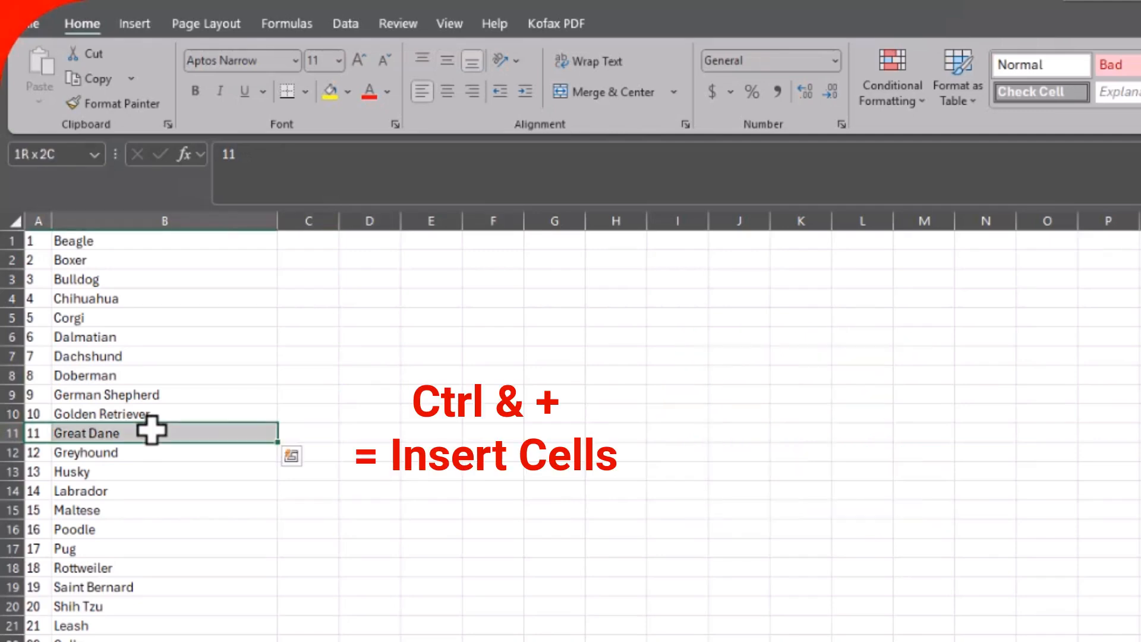
{"action": "key", "text": "ctrl+plus"}
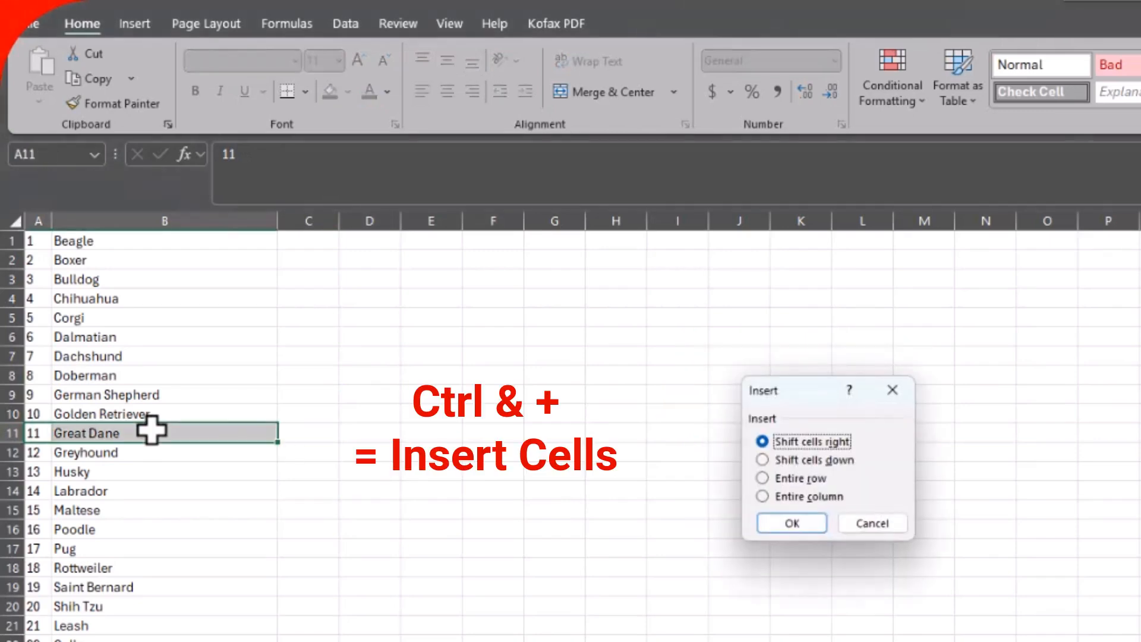
{"action": "key", "text": "Down"}
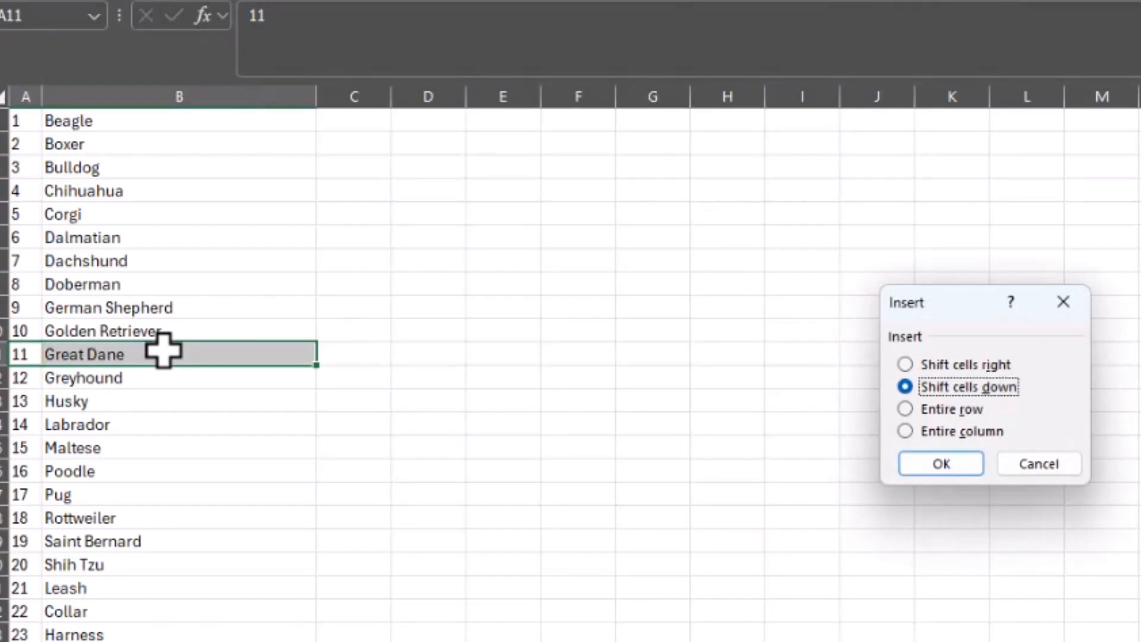
{"action": "key", "text": "Return"}
{"action": "left_click", "coordinate": [124, 355]}
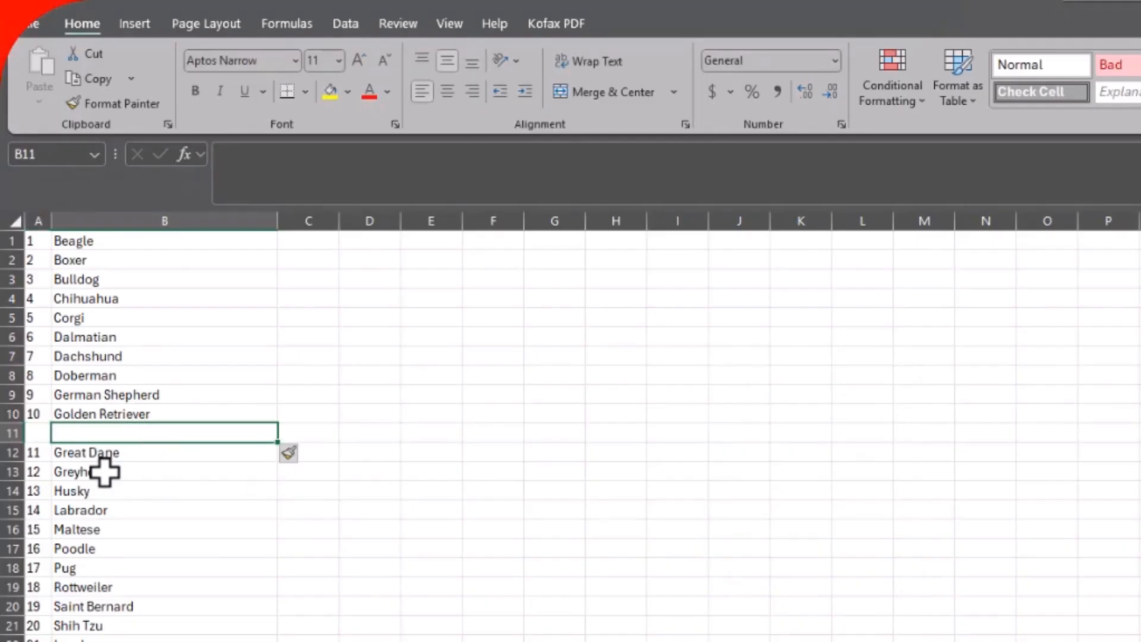
Insert a blank row above item 21, Leash, and another above item 30, Toys
{"action": "scroll", "coordinate": [143, 497], "scroll_direction": "down", "scroll_amount": 1}
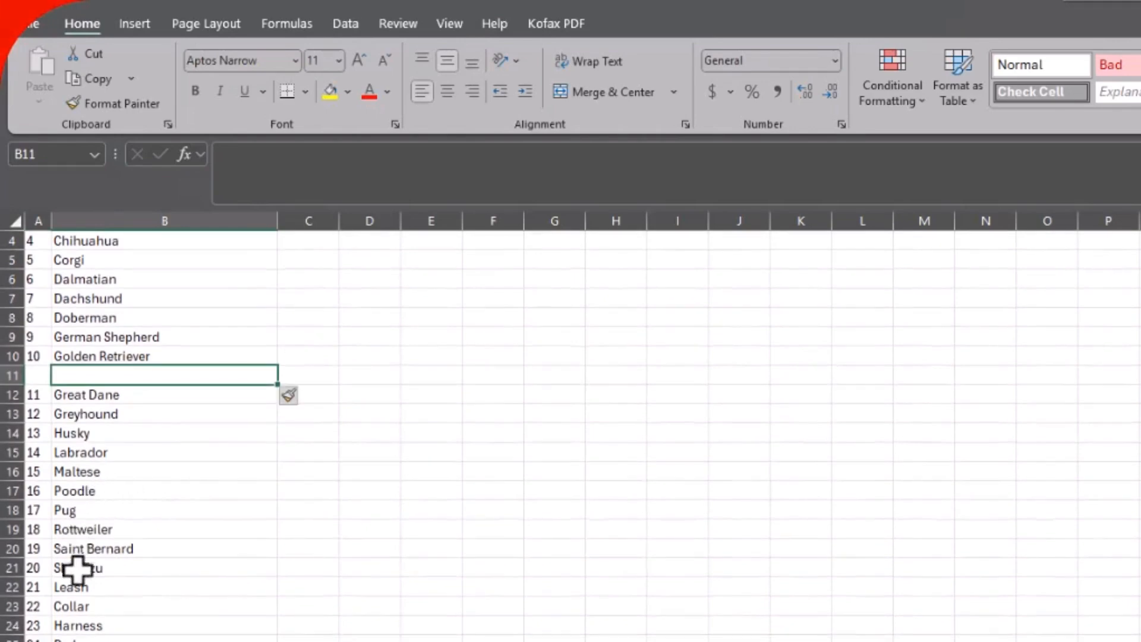
{"action": "left_click", "coordinate": [9, 587]}
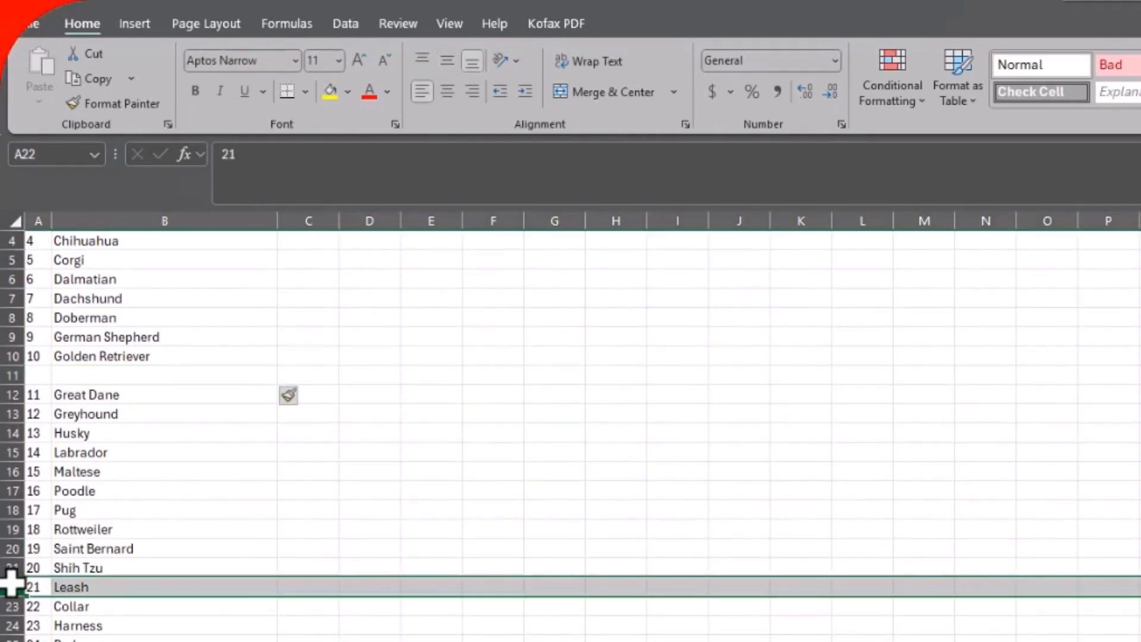
{"action": "key", "text": "ctrl+shift+plus"}
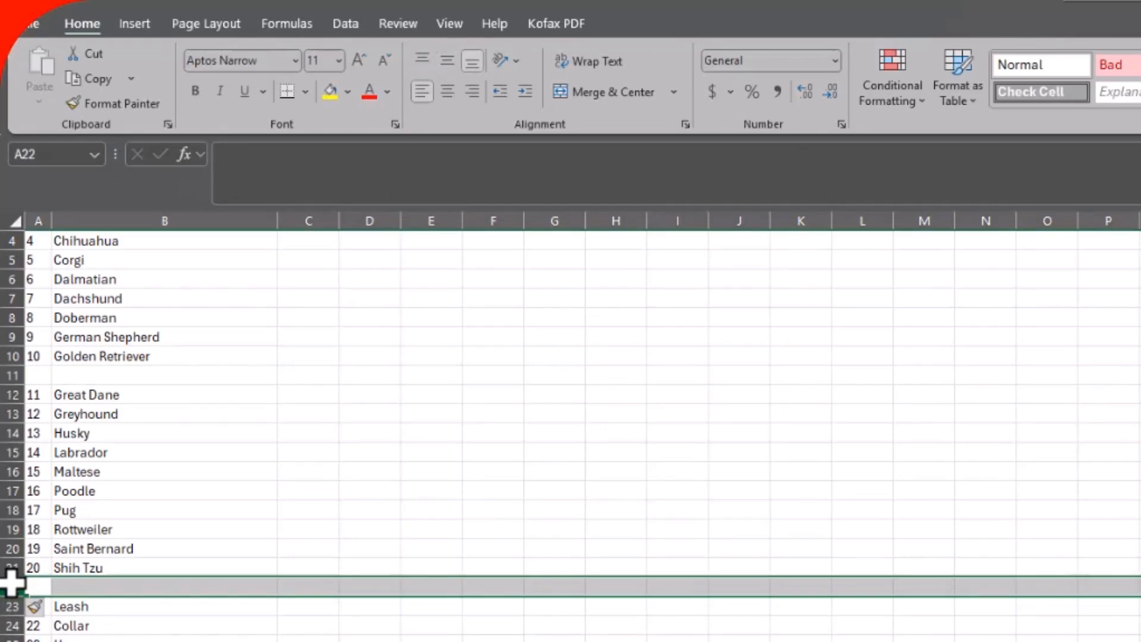
{"action": "scroll", "coordinate": [347, 509], "scroll_direction": "down", "scroll_amount": 1}
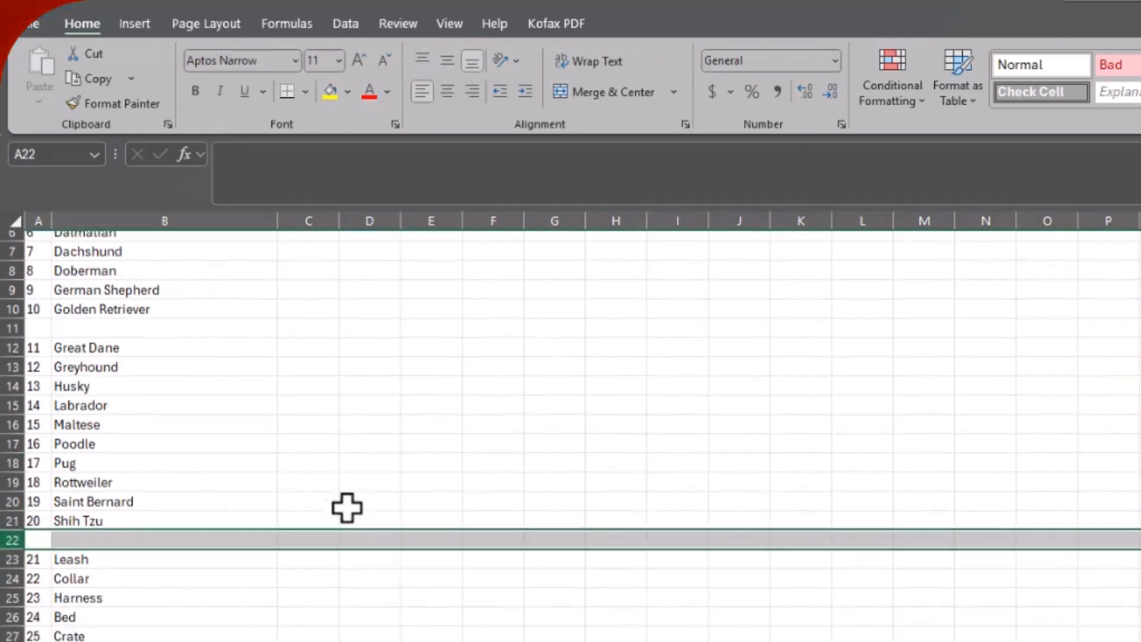
{"action": "scroll", "coordinate": [249, 448], "scroll_direction": "down", "scroll_amount": 3}
{"action": "left_click", "coordinate": [6, 533]}
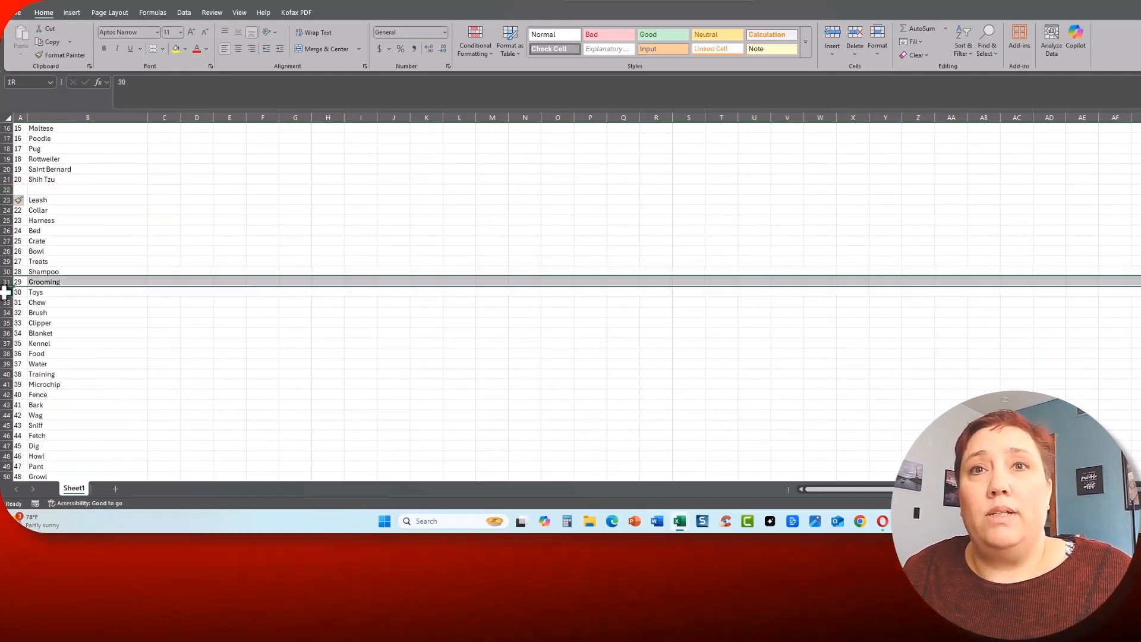
{"action": "left_click", "coordinate": [6, 292]}
{"action": "key", "text": "ctrl+shift+plus"}
Insert a blank row above item 40, Fence, and another above item 50, Roll
{"action": "scroll", "coordinate": [101, 281], "scroll_direction": "down", "scroll_amount": 3}
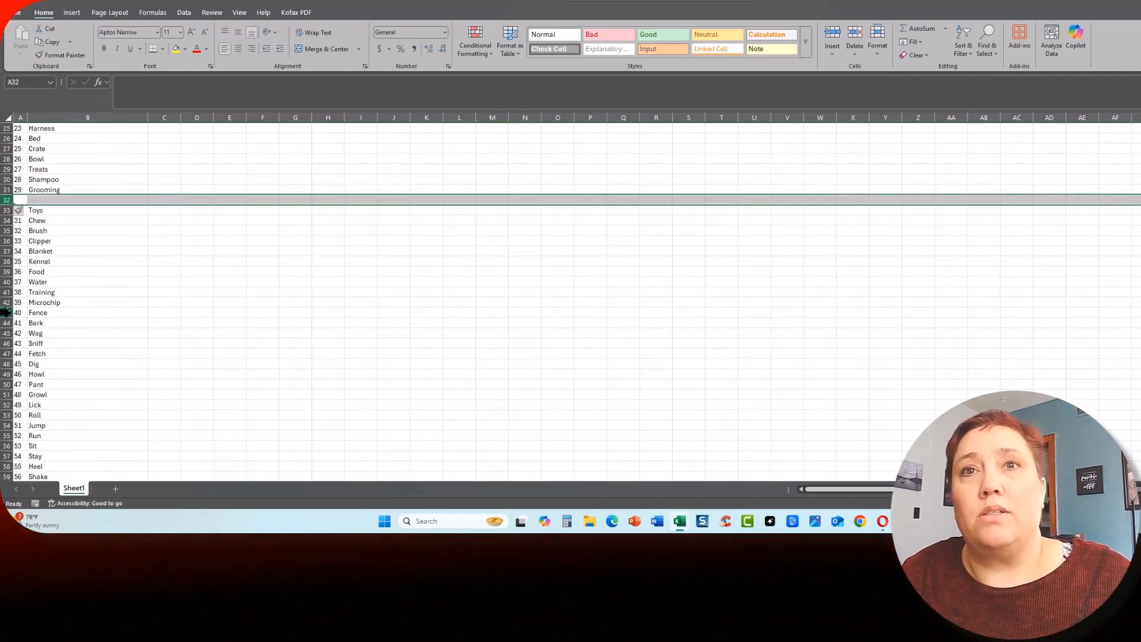
{"action": "left_click", "coordinate": [6, 312]}
{"action": "key", "text": "ctrl+shift+plus"}
{"action": "right_click", "coordinate": [6, 314]}
{"action": "scroll", "coordinate": [56, 267], "scroll_direction": "down", "scroll_amount": 3}
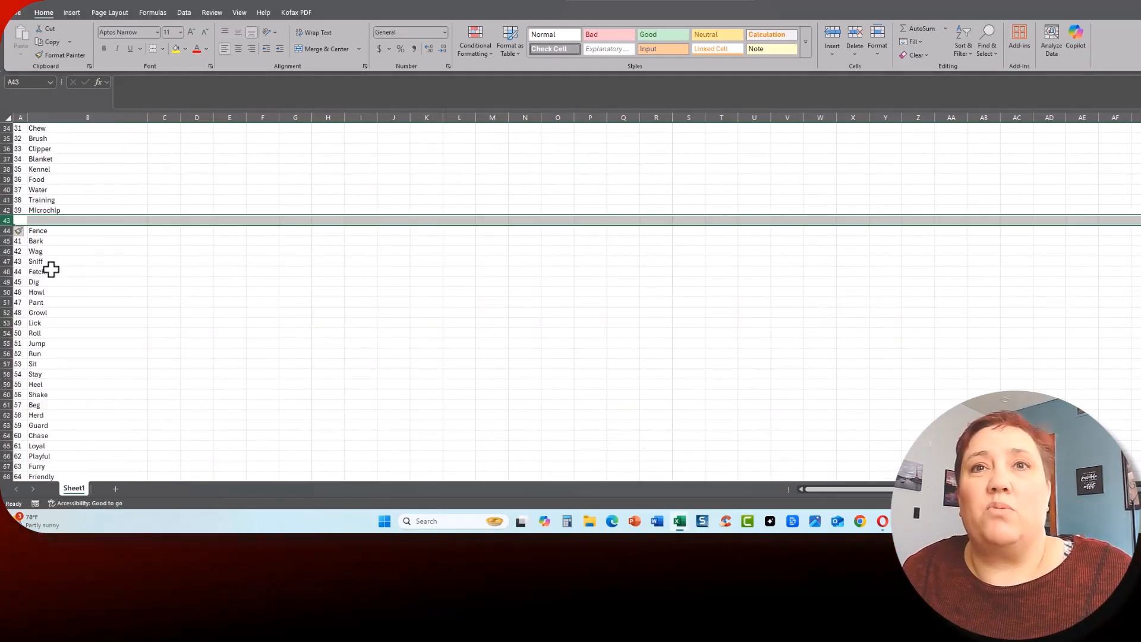
{"action": "left_click", "coordinate": [6, 332]}
{"action": "key", "text": "ctrl+shift+plus"}
Insert a blank row above item 60, Chase, and another above item 70, Energetic
{"action": "scroll", "coordinate": [176, 293], "scroll_direction": "down", "scroll_amount": 6}
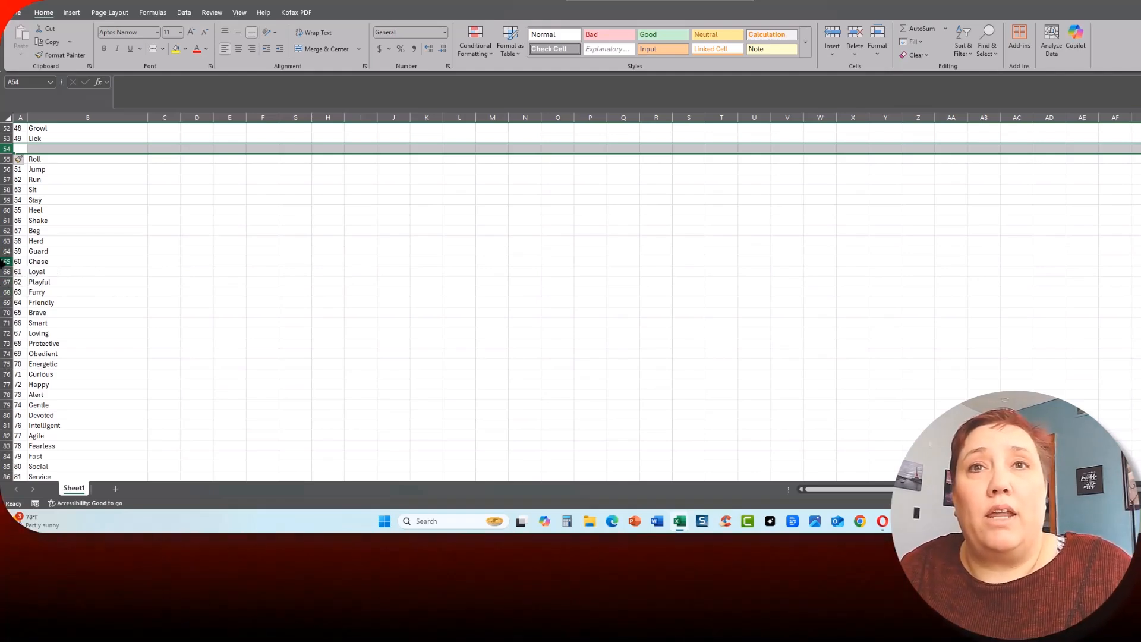
{"action": "left_click", "coordinate": [5, 262]}
{"action": "key", "text": "ctrl+shift+plus"}
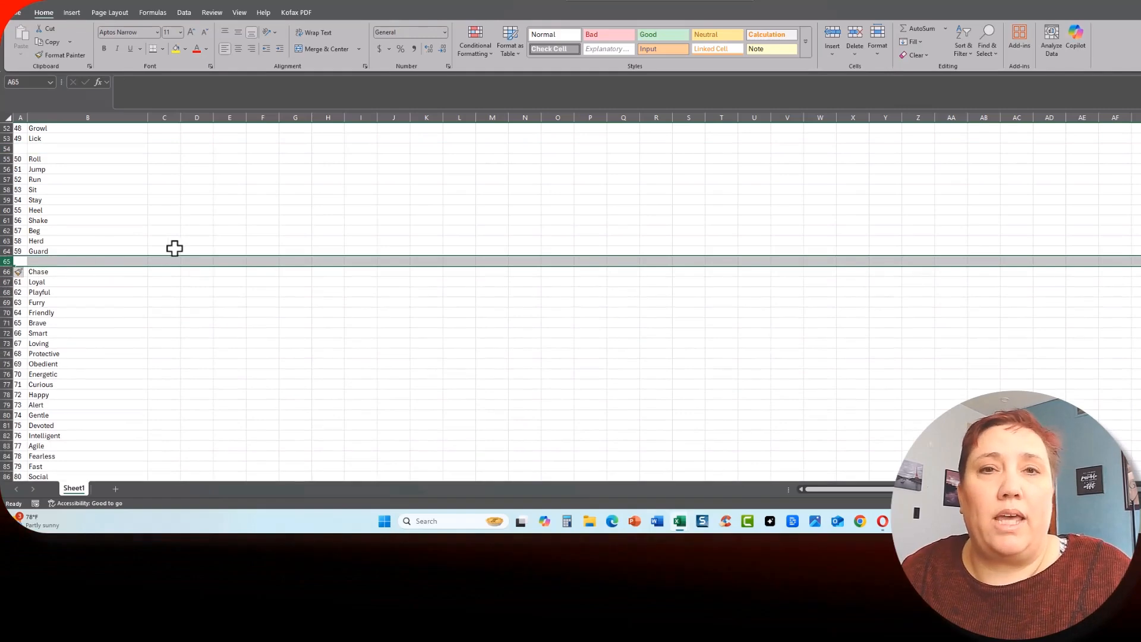
{"action": "left_click", "coordinate": [201, 242]}
{"action": "scroll", "coordinate": [206, 248], "scroll_direction": "down", "scroll_amount": 3}
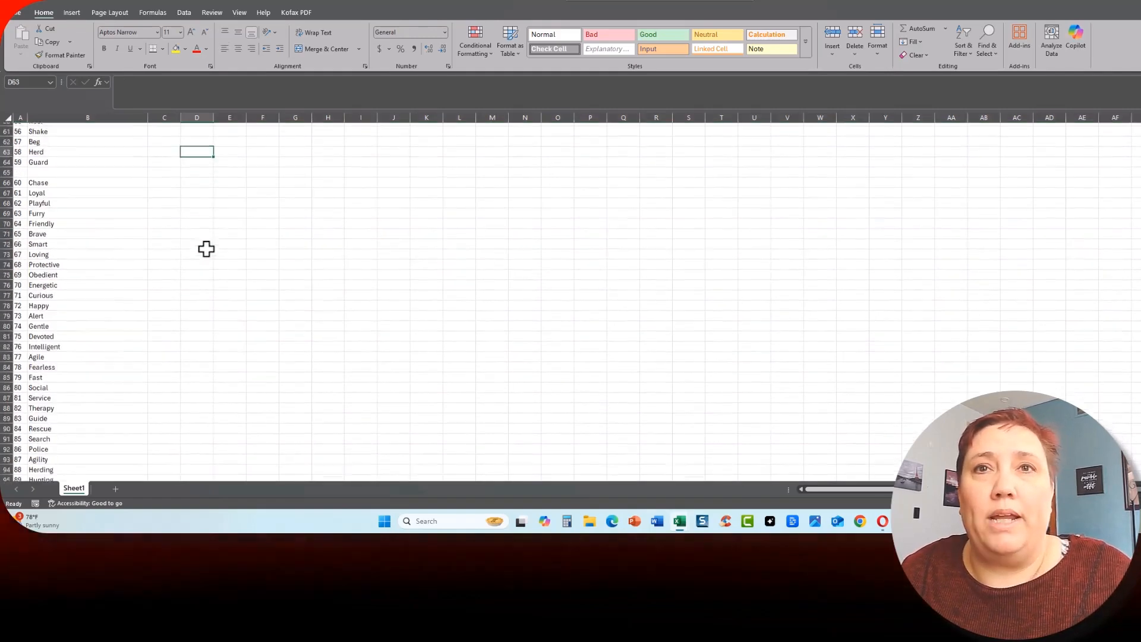
{"action": "left_click", "coordinate": [5, 282]}
{"action": "key", "text": "ctrl+shift+plus"}
Insert a blank row above item 80, Social, and another above item 90, Sledding
{"action": "scroll", "coordinate": [189, 257], "scroll_direction": "down", "scroll_amount": 1}
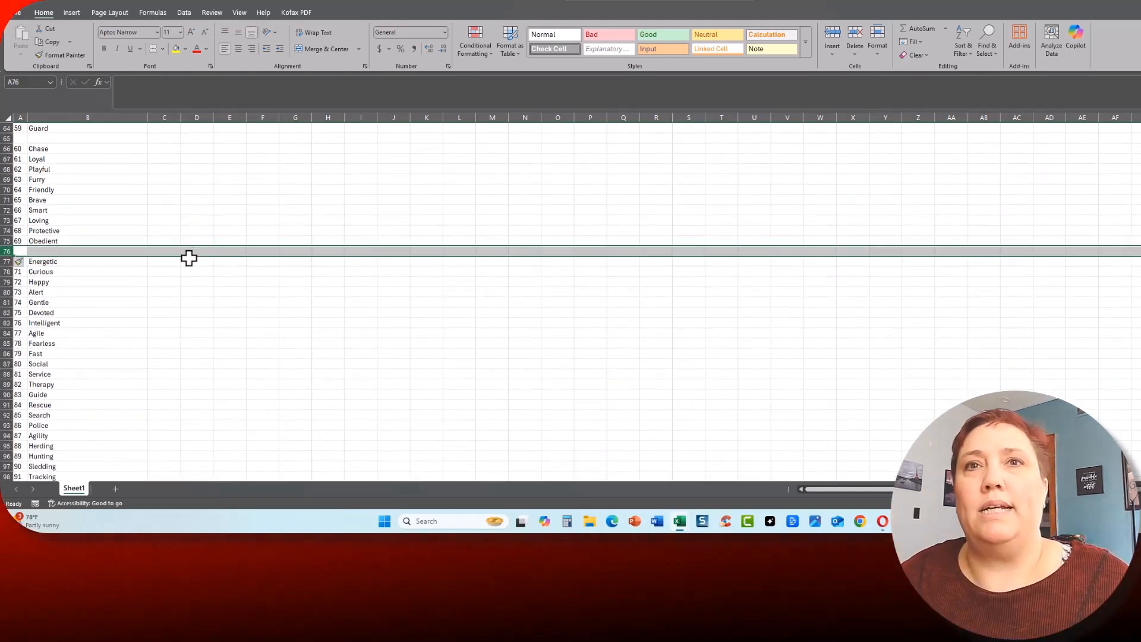
{"action": "scroll", "coordinate": [188, 258], "scroll_direction": "down", "scroll_amount": 1}
{"action": "left_click", "coordinate": [5, 333]}
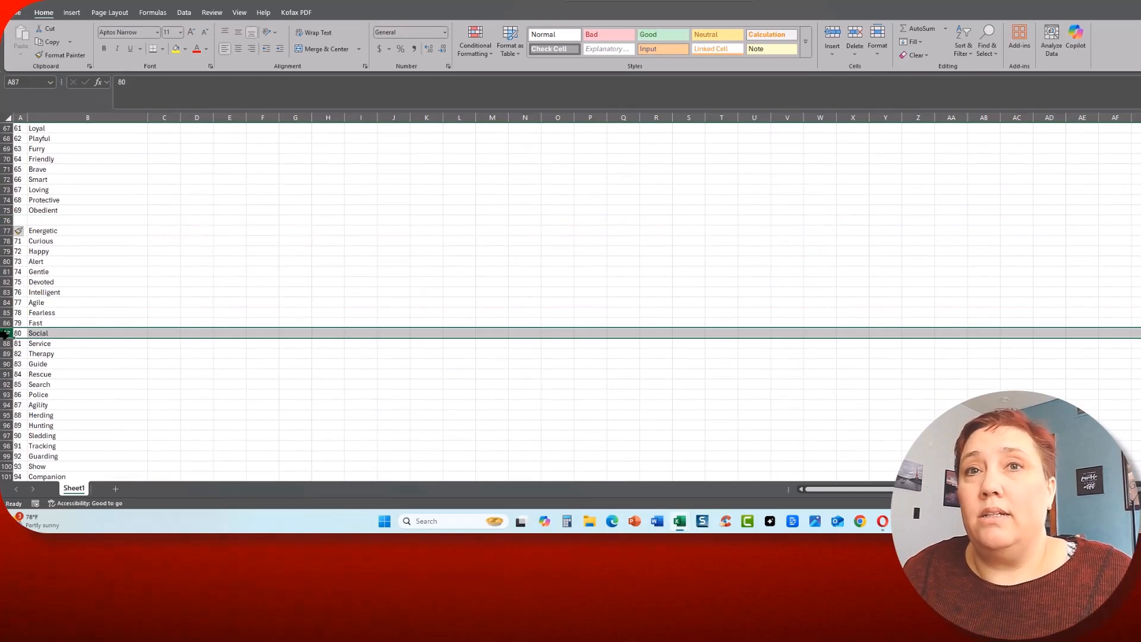
{"action": "key", "text": "ctrl+shift+plus"}
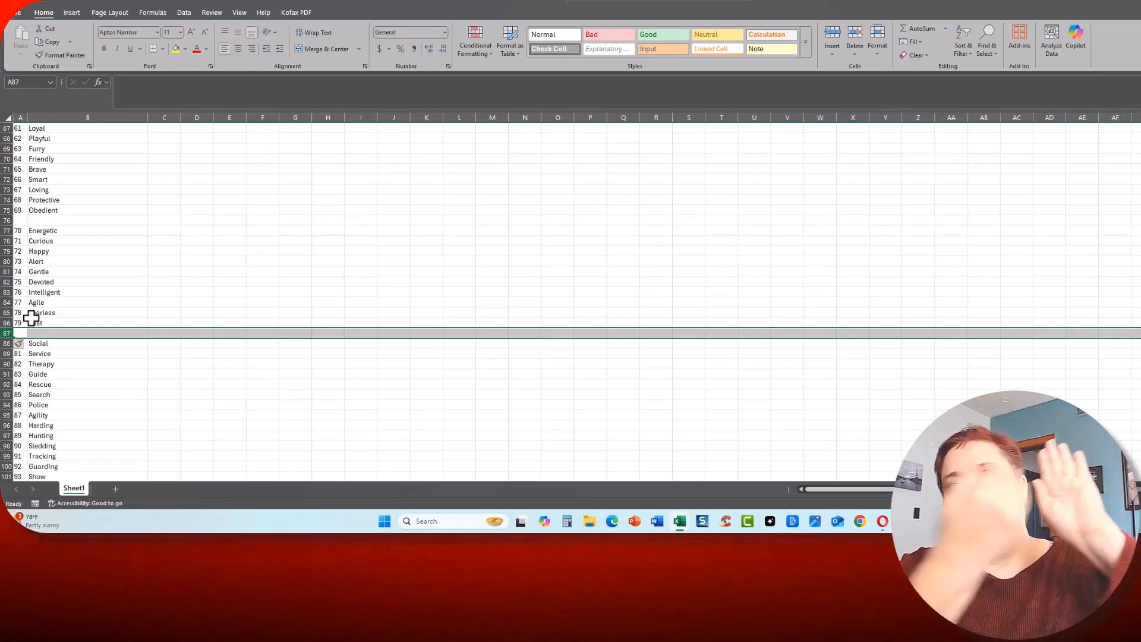
{"action": "scroll", "coordinate": [79, 277], "scroll_direction": "down", "scroll_amount": 7}
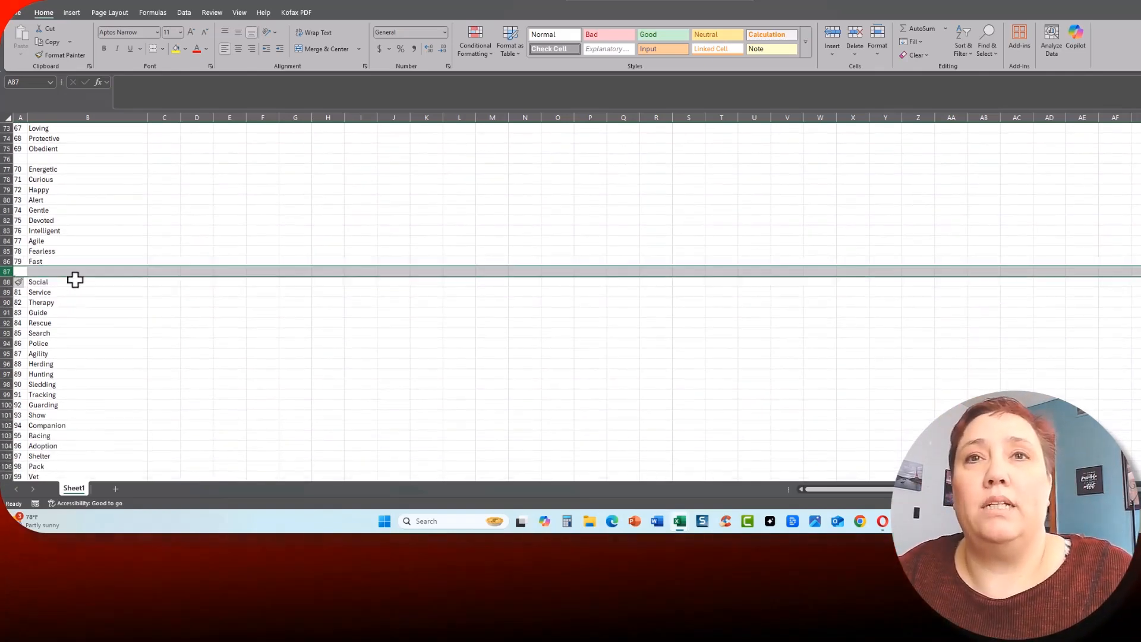
{"action": "left_click", "coordinate": [51, 361]}
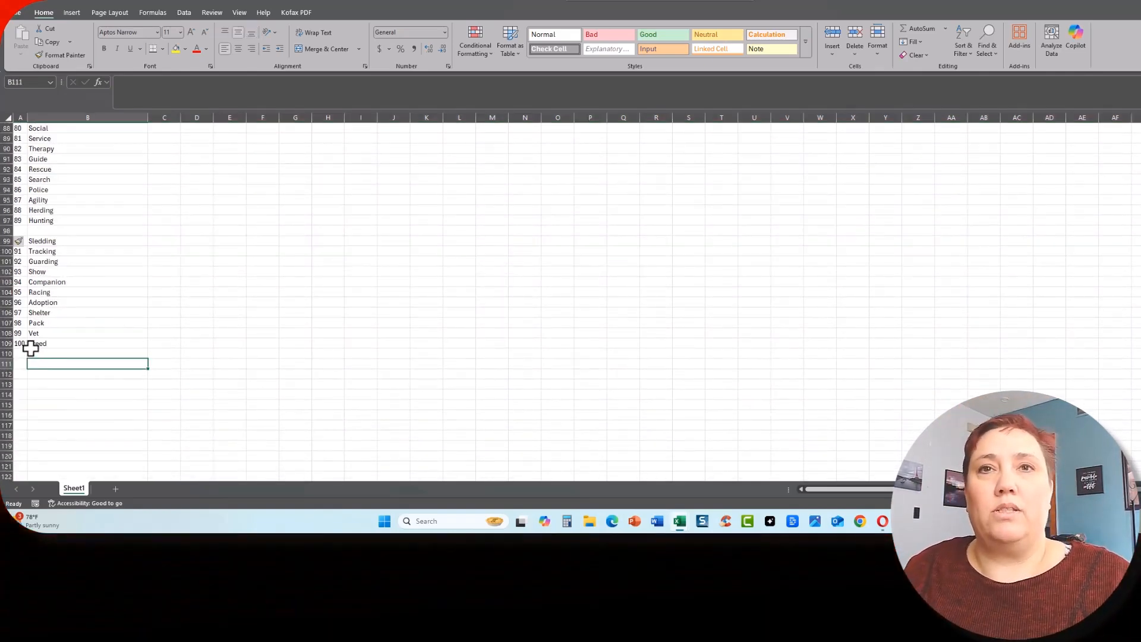
Delete the item number column so only the grouped dog words are left, and return to cell A1
{"action": "left_click", "coordinate": [18, 115]}
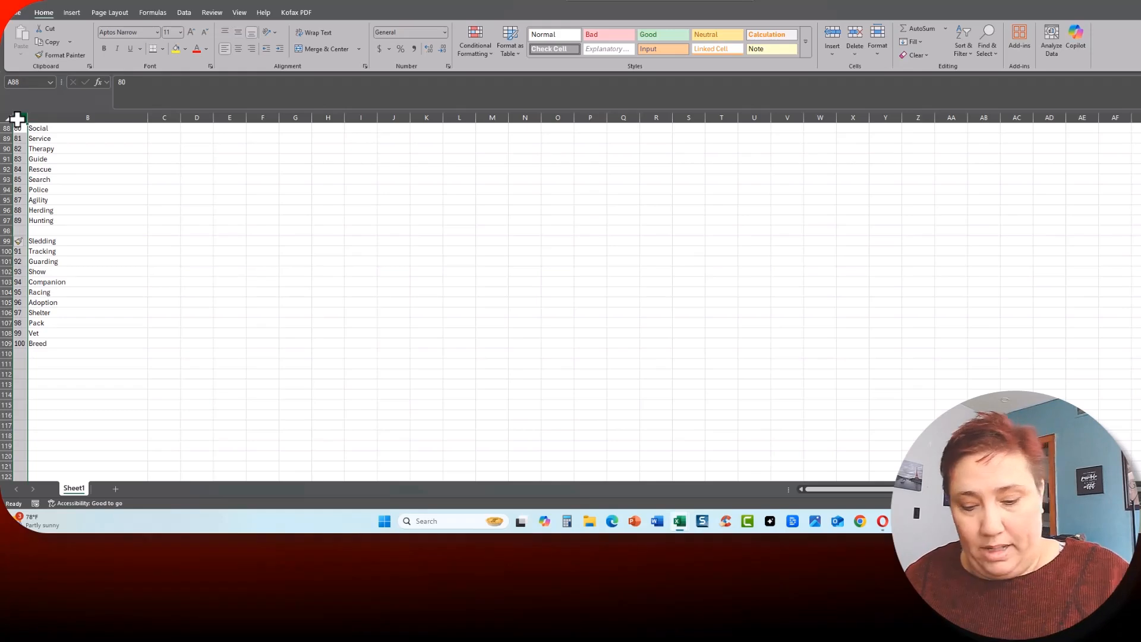
{"action": "key", "text": "ctrl+minus"}
{"action": "left_click", "coordinate": [97, 202]}
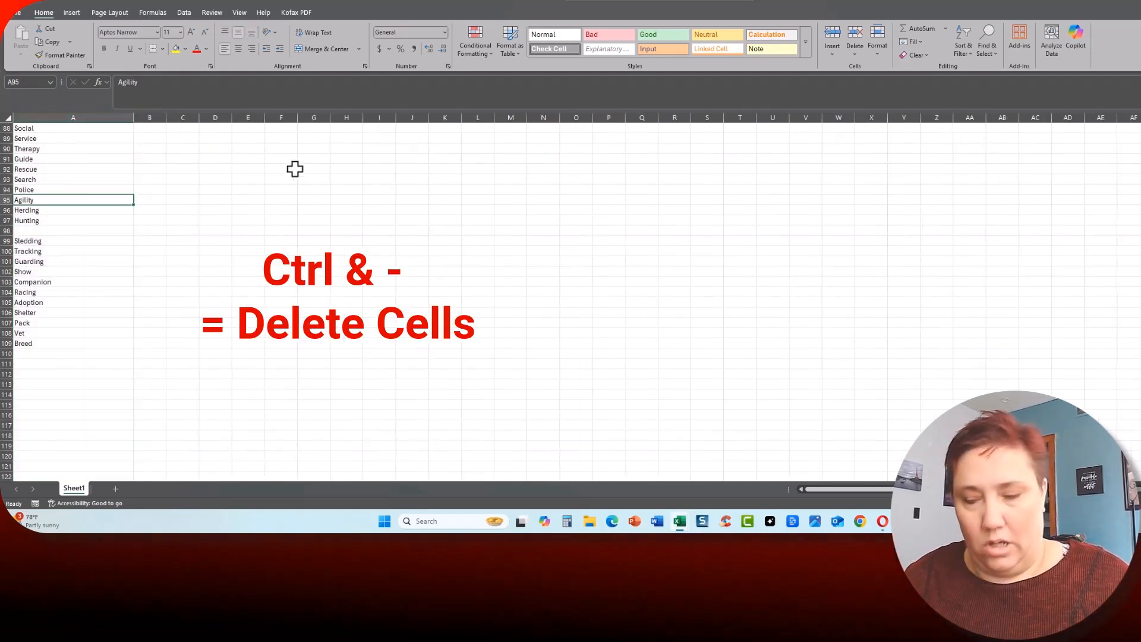
{"action": "key", "text": "ctrl+Home"}
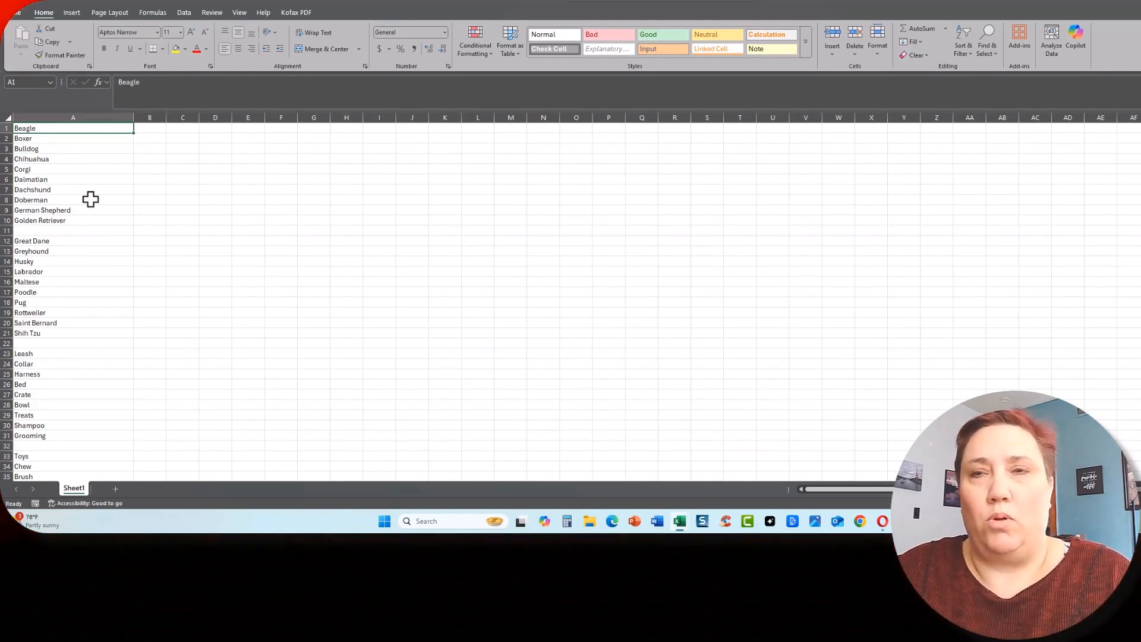
Start saving the workbook under the name Dog Word Search Puzzle and open the file format choices
{"action": "key", "text": "alt+f"}
{"action": "key", "text": "a"}
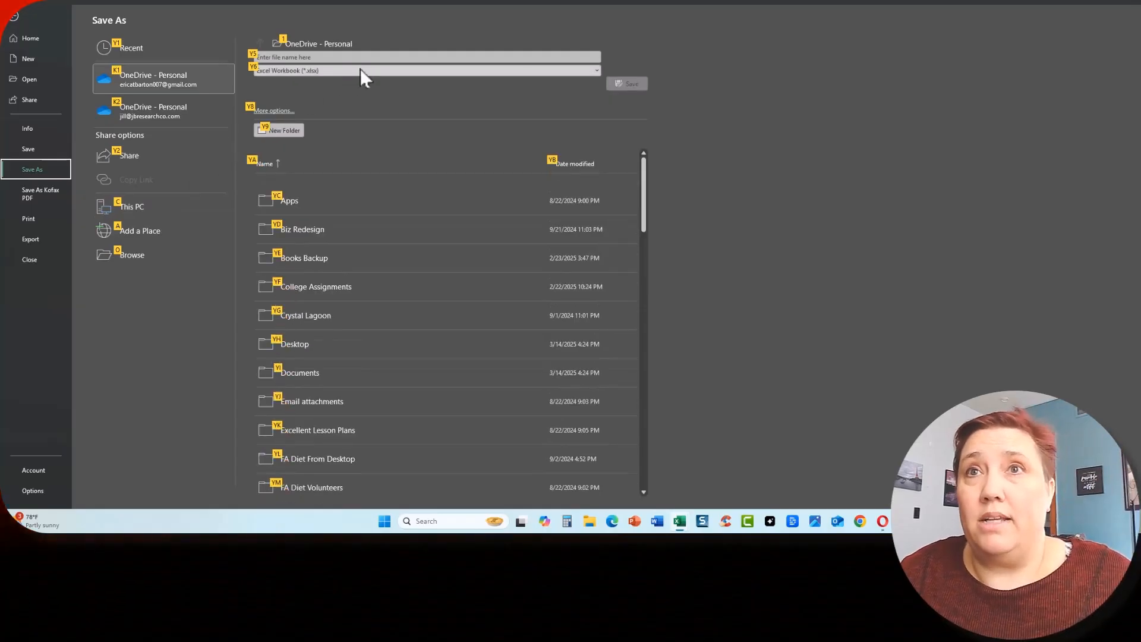
{"action": "left_click", "coordinate": [380, 63]}
{"action": "type", "text": "Dog Word Search Puzzle"}
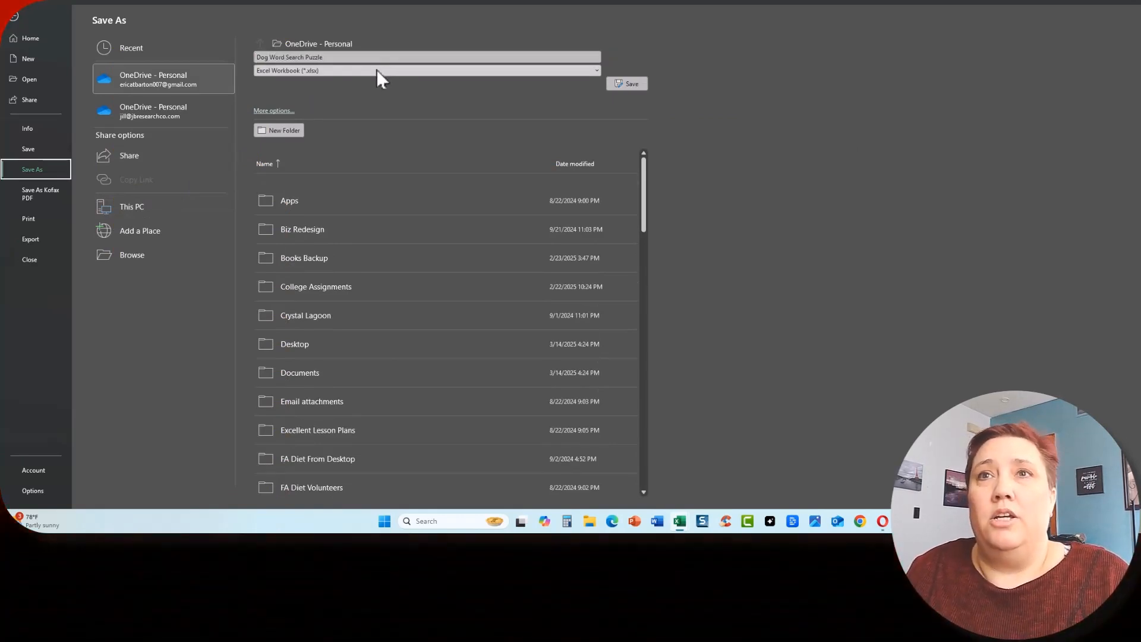
{"action": "left_click", "coordinate": [377, 70]}
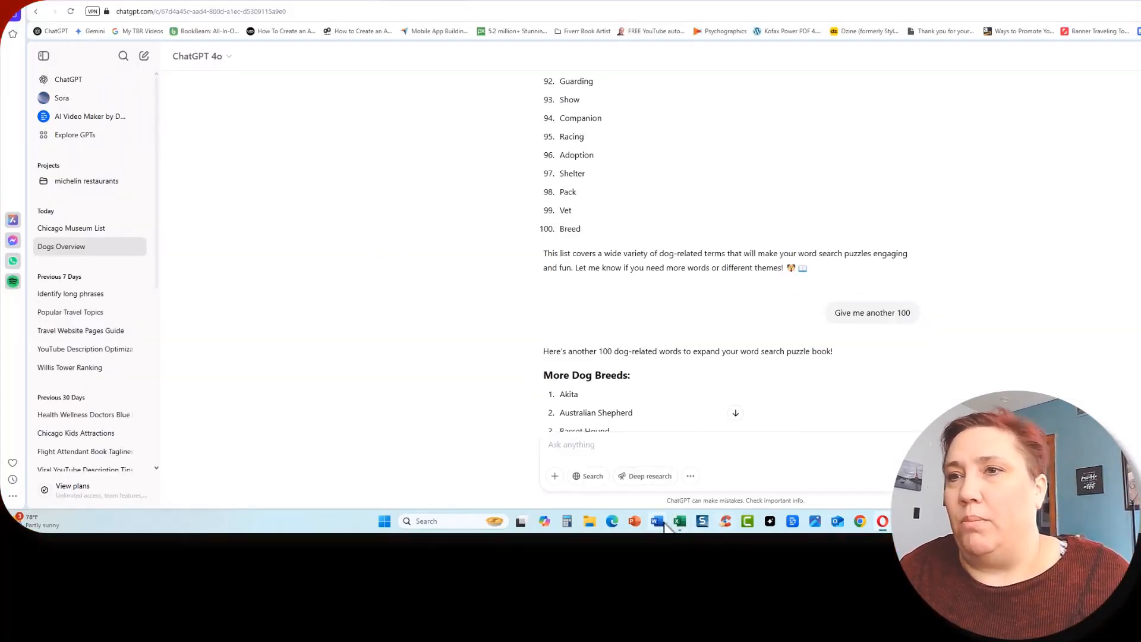
Switch to the Chicago workbooks in Excel and look through the numbered lists, from the museums to the politicians who served jail time
{"action": "left_click", "coordinate": [679, 521]}
{"action": "left_click", "coordinate": [121, 128]}
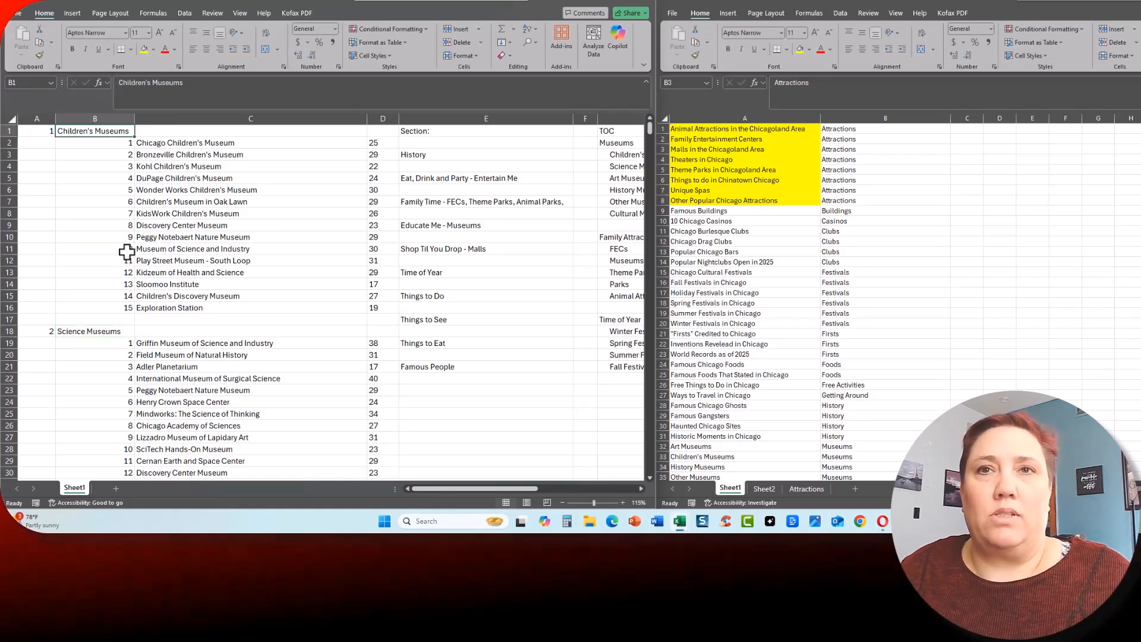
{"action": "left_click", "coordinate": [119, 304]}
{"action": "left_click", "coordinate": [119, 130]}
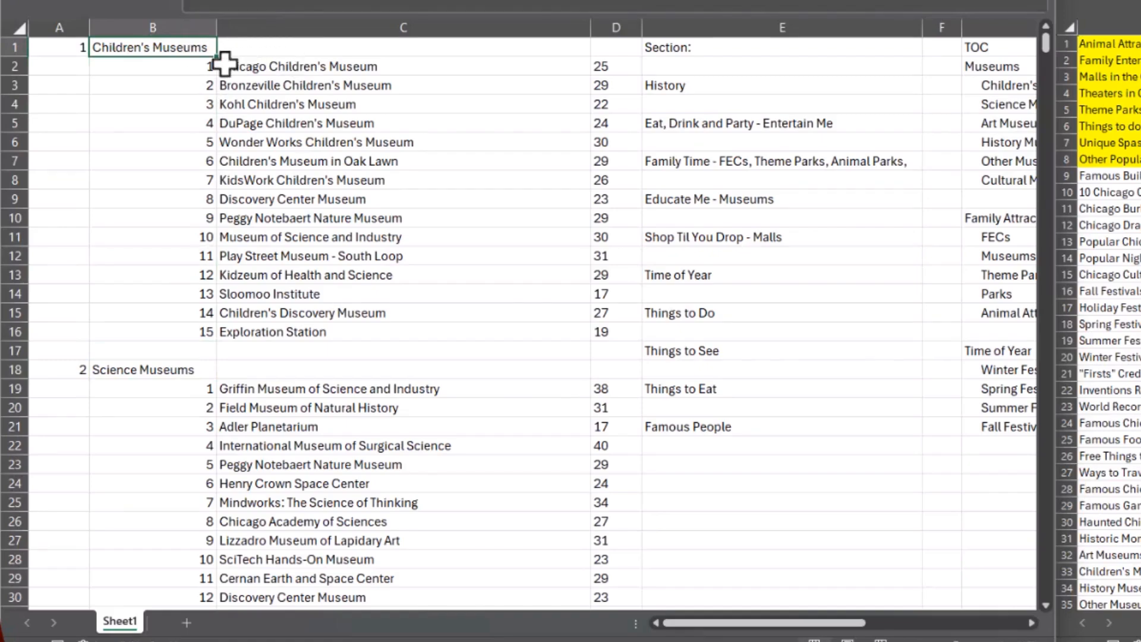
{"action": "left_click", "coordinate": [292, 427]}
{"action": "scroll", "coordinate": [343, 283], "scroll_direction": "down", "scroll_amount": 8}
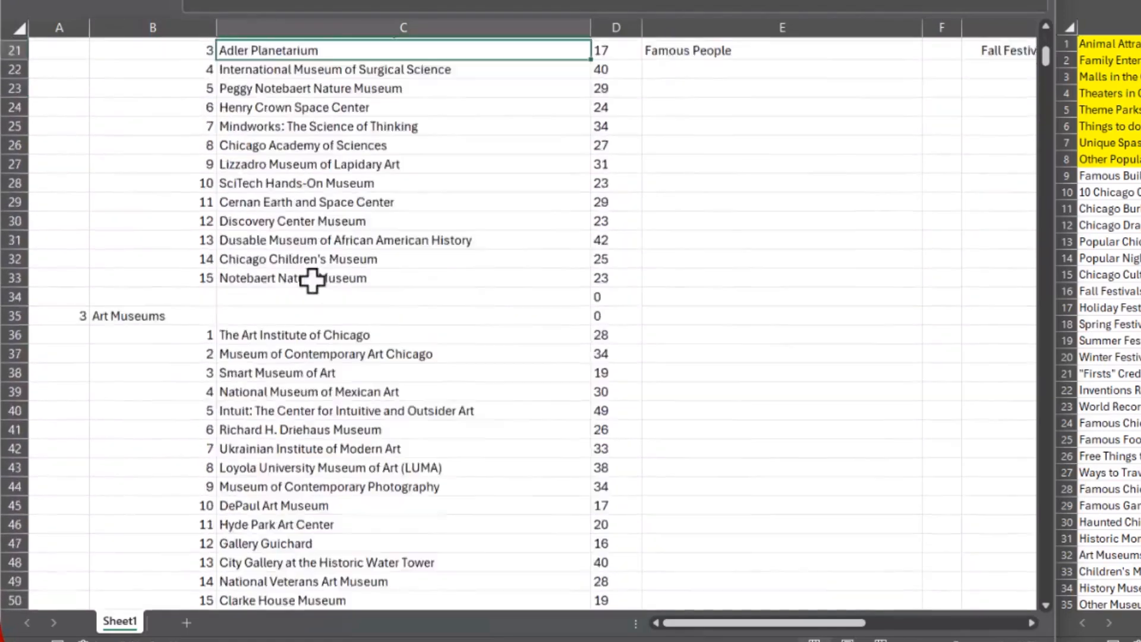
{"action": "scroll", "coordinate": [263, 239], "scroll_direction": "down", "scroll_amount": 8}
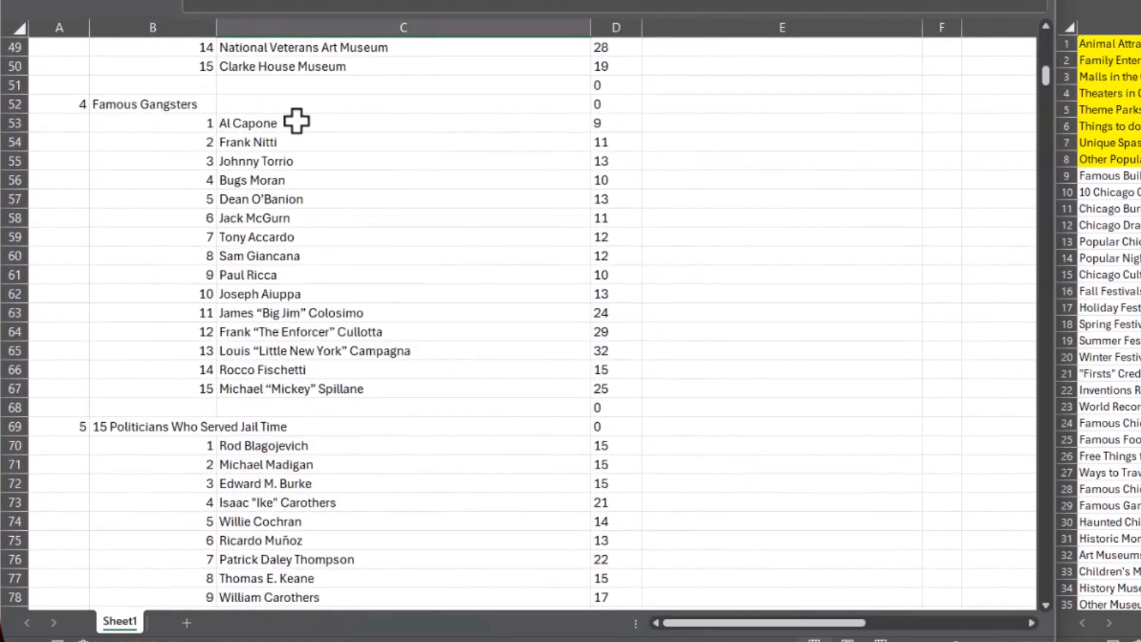
{"action": "scroll", "coordinate": [333, 198], "scroll_direction": "down", "scroll_amount": 1}
{"action": "scroll", "coordinate": [332, 198], "scroll_direction": "down", "scroll_amount": 3}
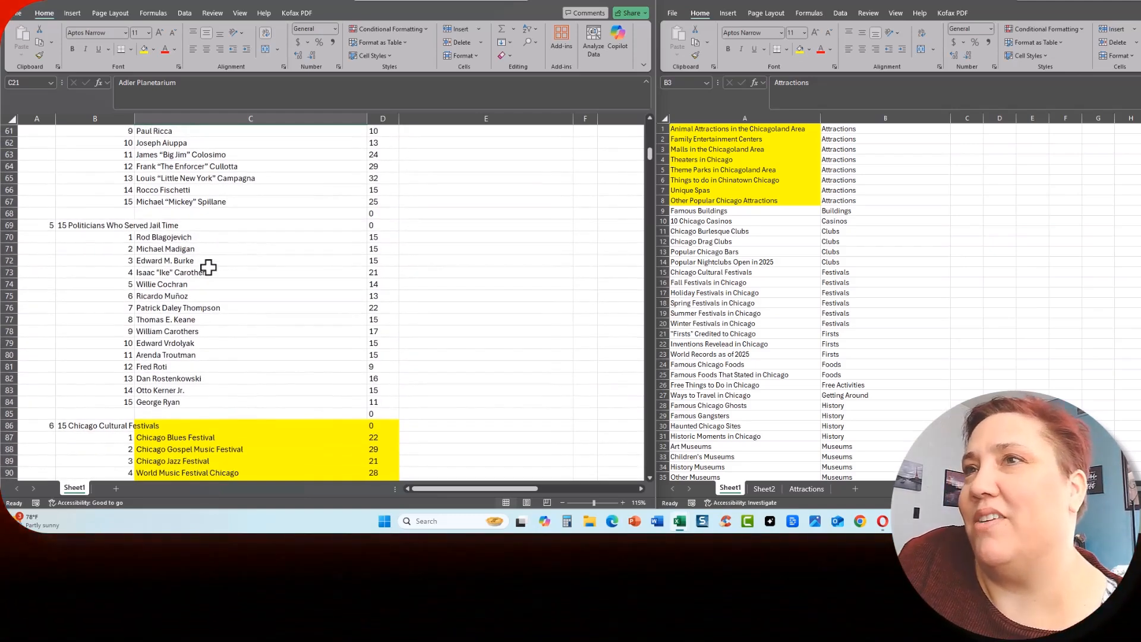
{"action": "scroll", "coordinate": [229, 260], "scroll_direction": "up", "scroll_amount": 2}
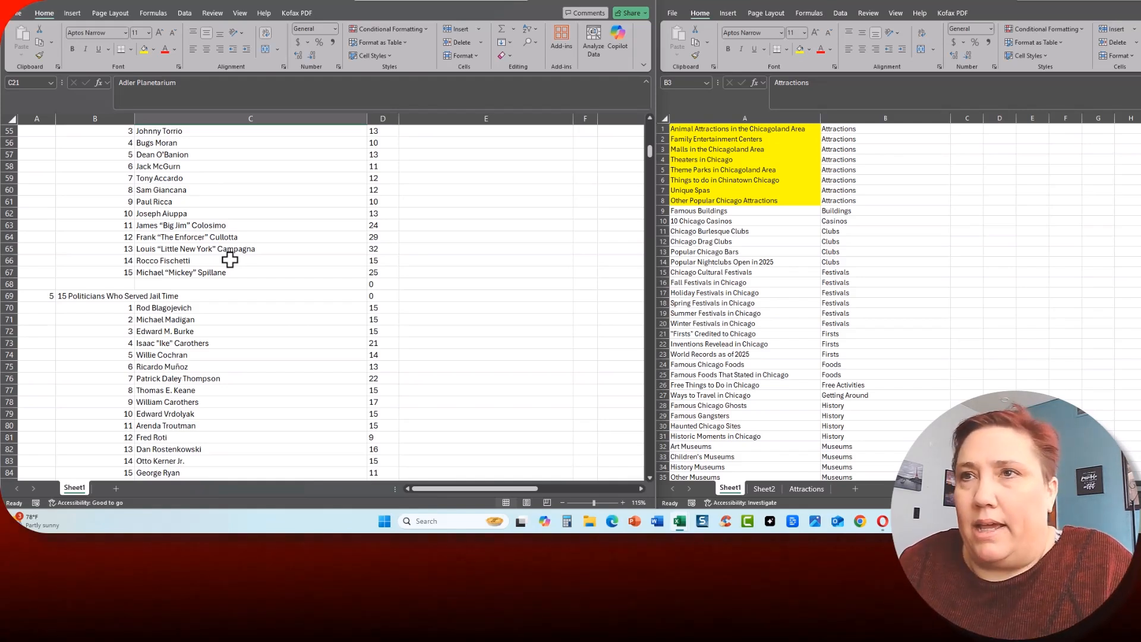
{"action": "scroll", "coordinate": [230, 260], "scroll_direction": "up", "scroll_amount": 18}
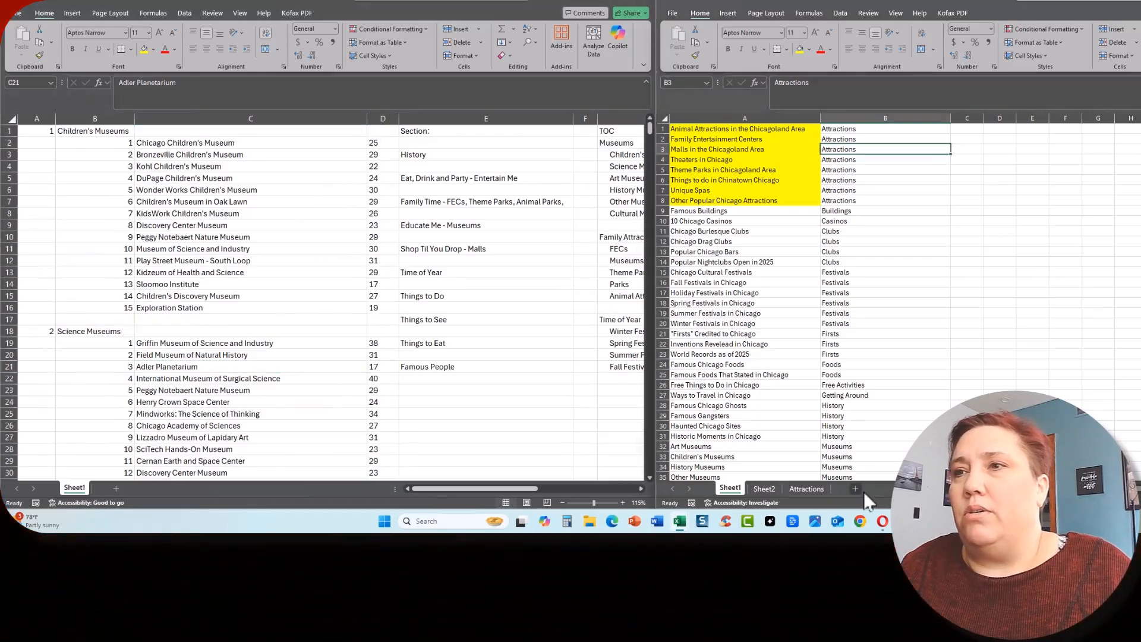
Add a new sheet to the second workbook and copy column B of the numbered lists into its column A
{"action": "left_click", "coordinate": [856, 489]}
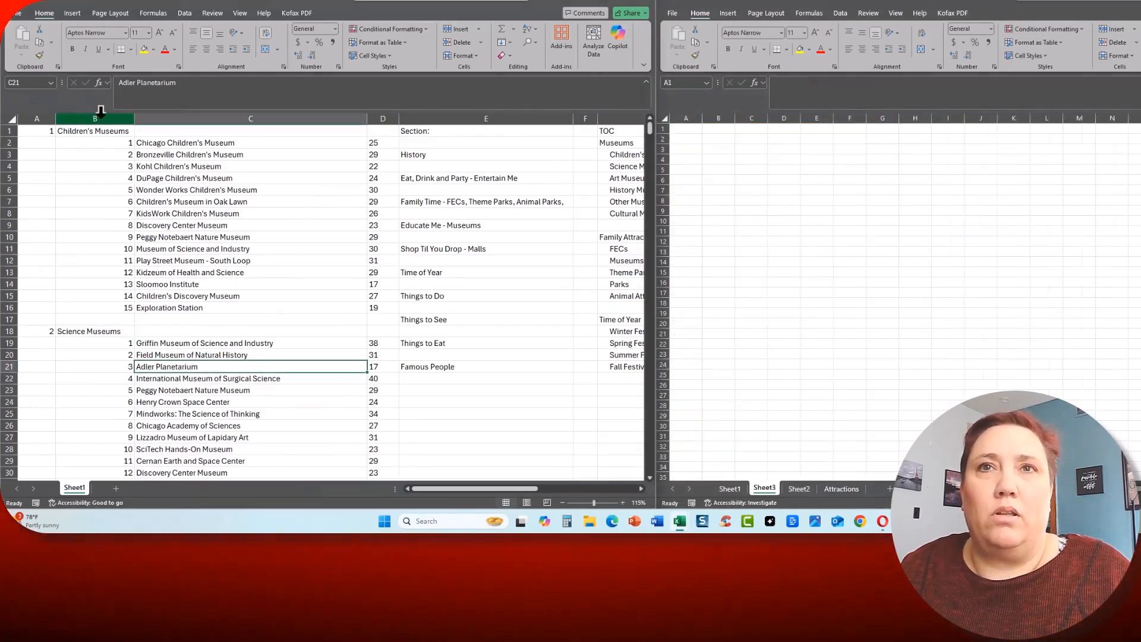
{"action": "left_click", "coordinate": [99, 117]}
{"action": "key", "text": "ctrl+c"}
{"action": "left_click", "coordinate": [695, 129]}
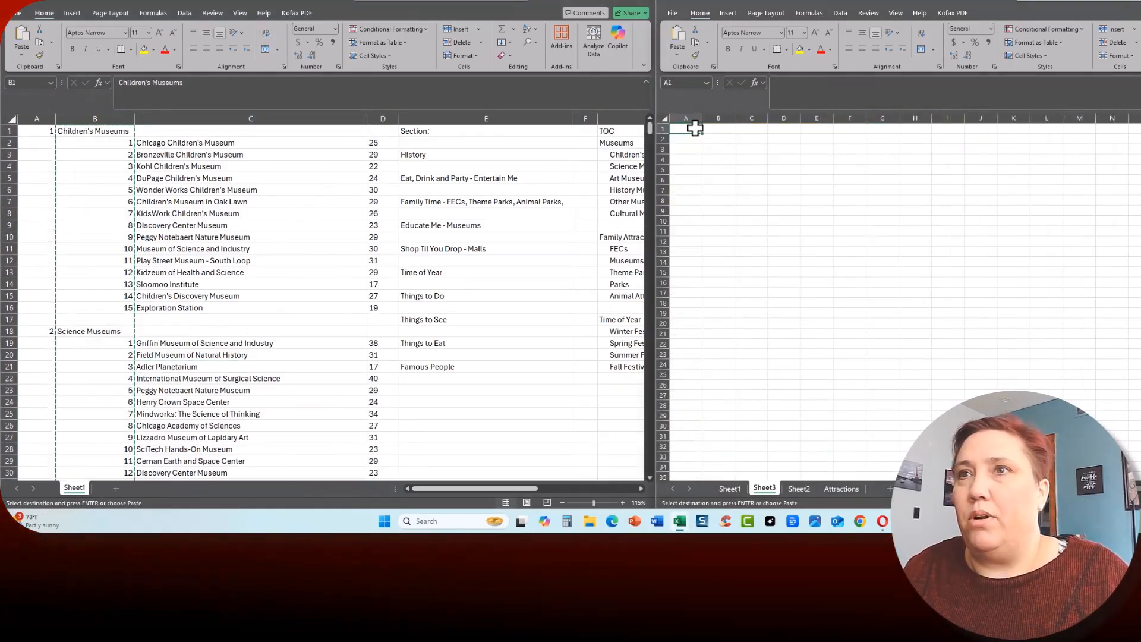
{"action": "key", "text": "ctrl+v"}
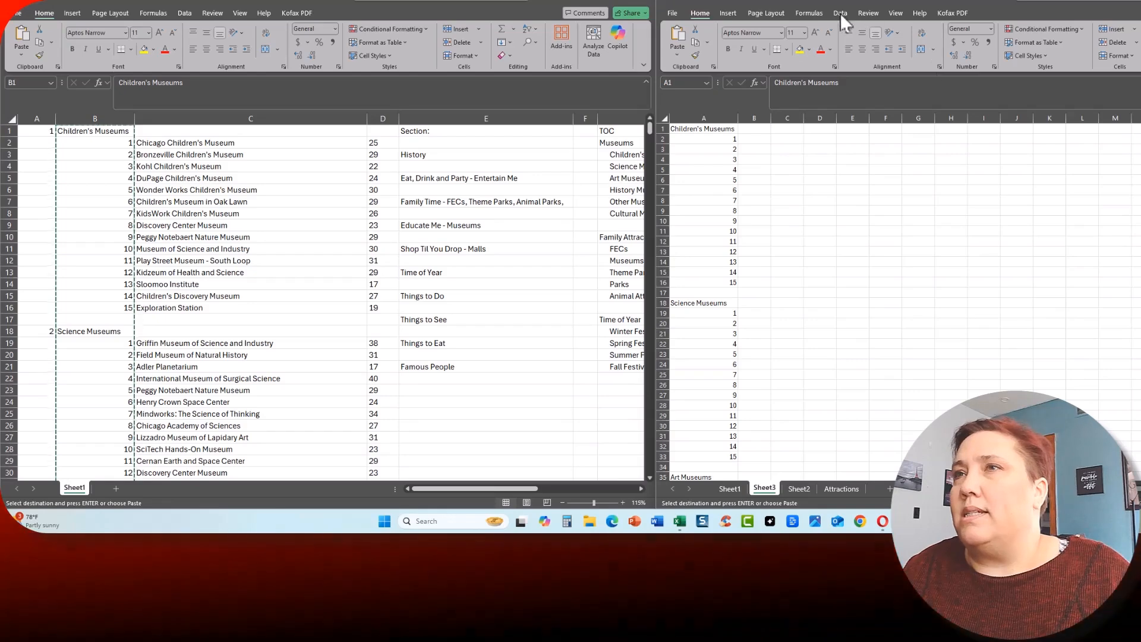
Sort the pasted column in descending order to delete the item numbers, leaving only the list titles sorted A to Z
{"action": "left_click", "coordinate": [848, 13]}
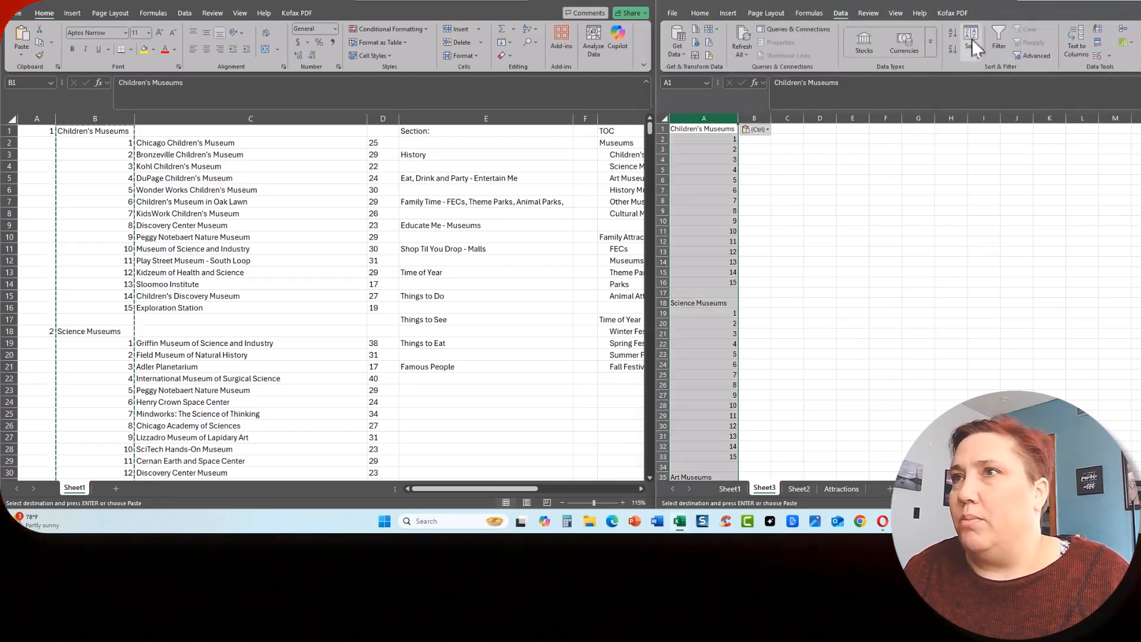
{"action": "left_click", "coordinate": [953, 48]}
{"action": "scroll", "coordinate": [703, 234], "scroll_direction": "down", "scroll_amount": 14}
{"action": "left_click", "coordinate": [700, 235]}
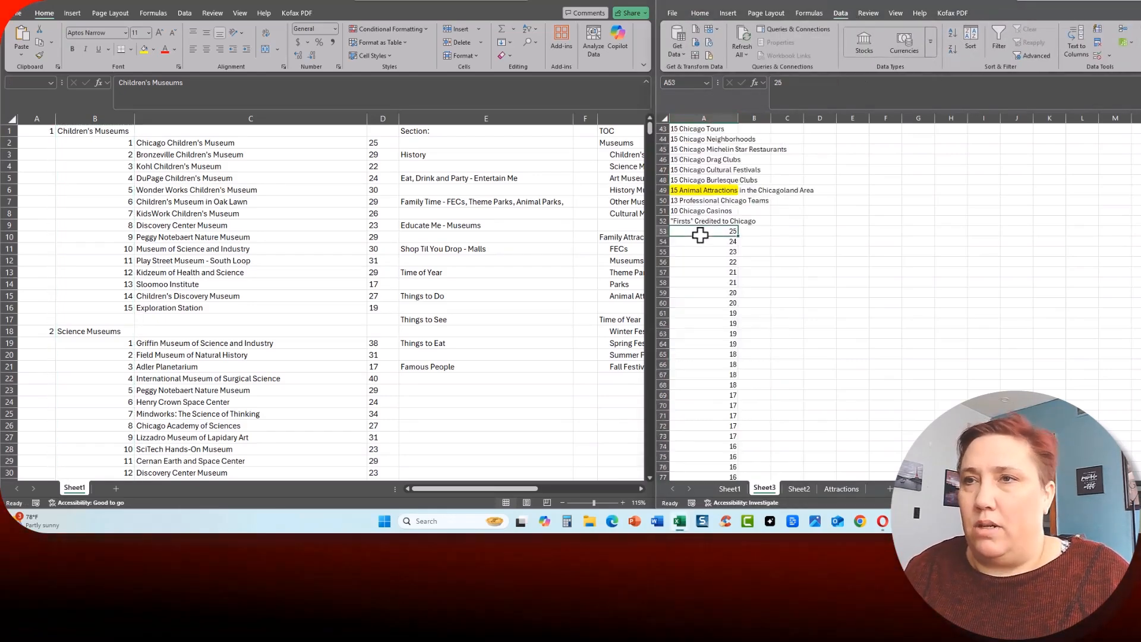
{"action": "key", "text": "ctrl+shift+Down"}
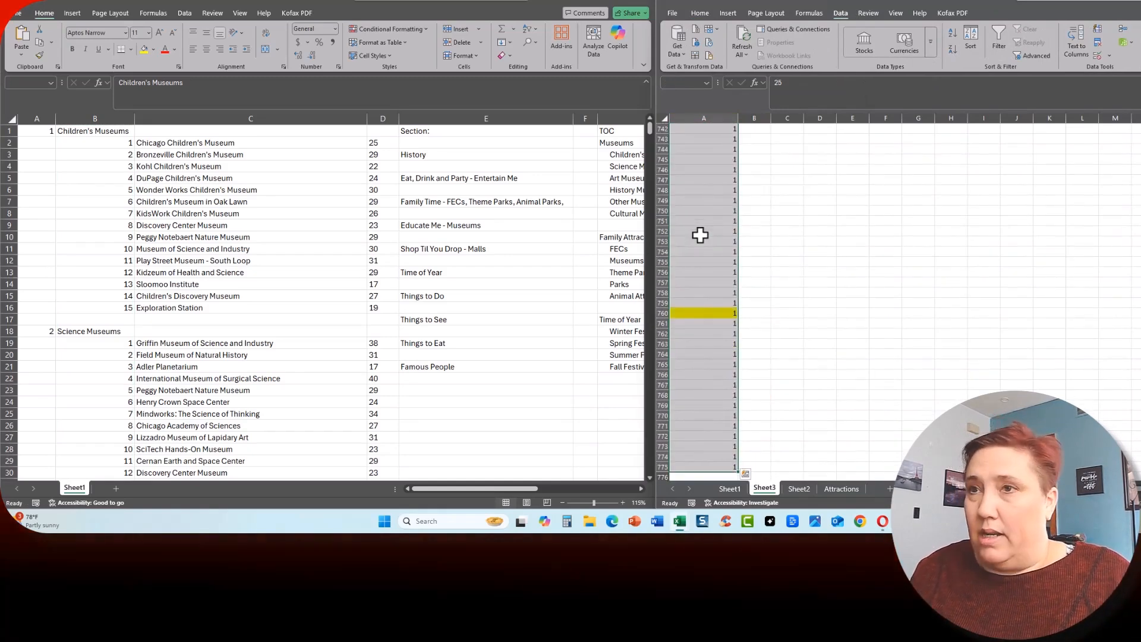
{"action": "key", "text": "ctrl+minus"}
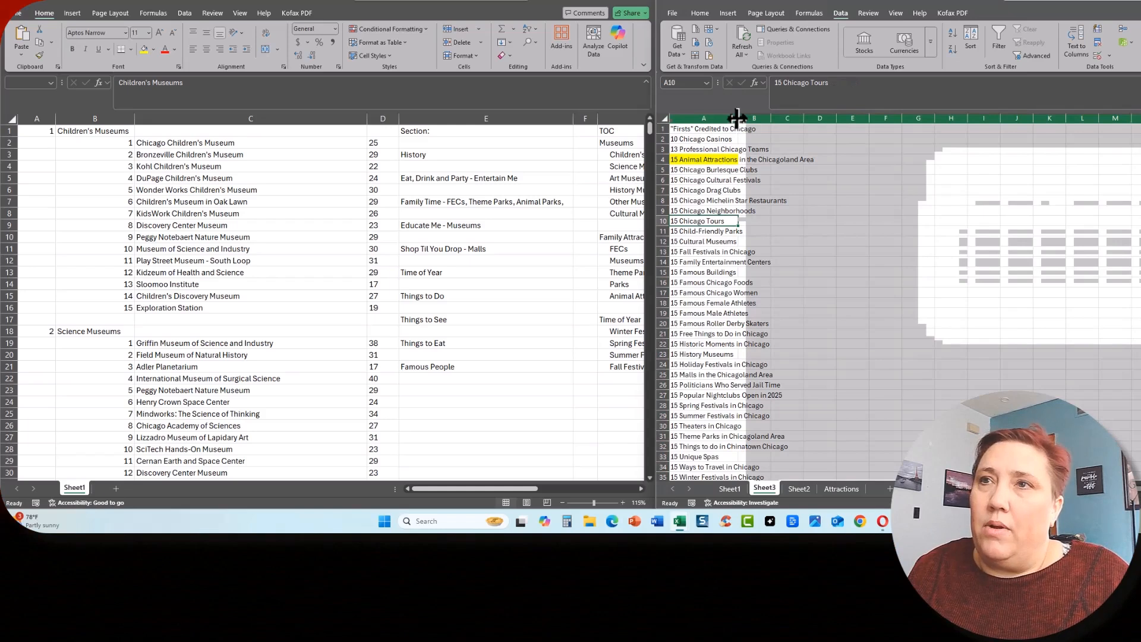
Fit column A to the width of the list titles and widen column B for categories
{"action": "double_click", "coordinate": [734, 115]}
{"action": "left_click", "coordinate": [787, 190]}
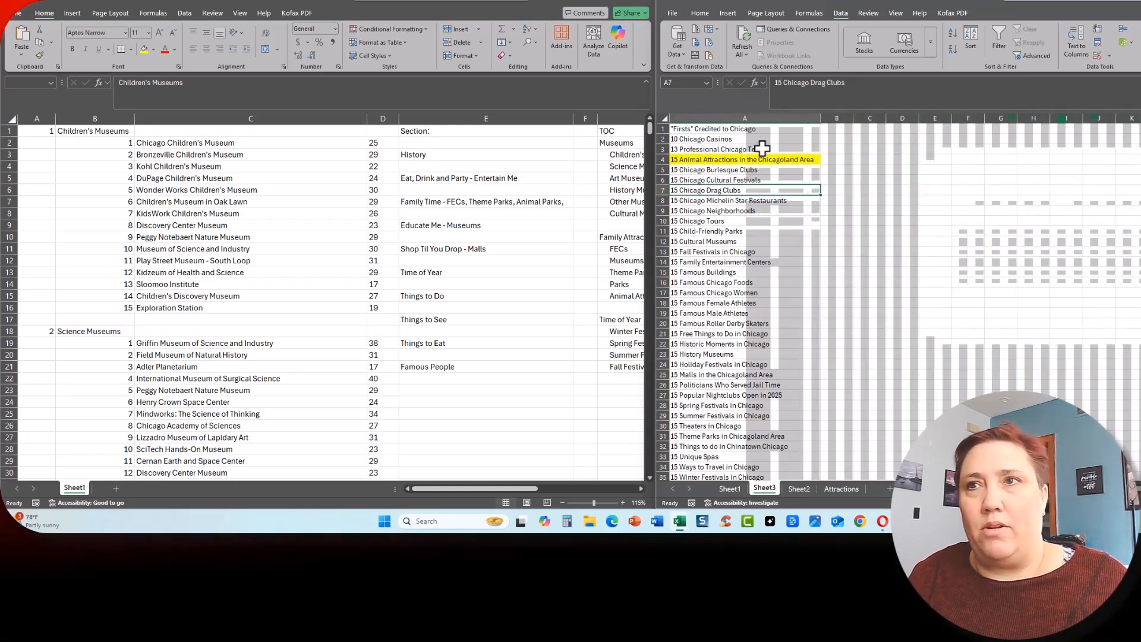
{"action": "left_click", "coordinate": [837, 149]}
{"action": "left_click_drag", "start_coordinate": [853, 117], "coordinate": [913, 119]}
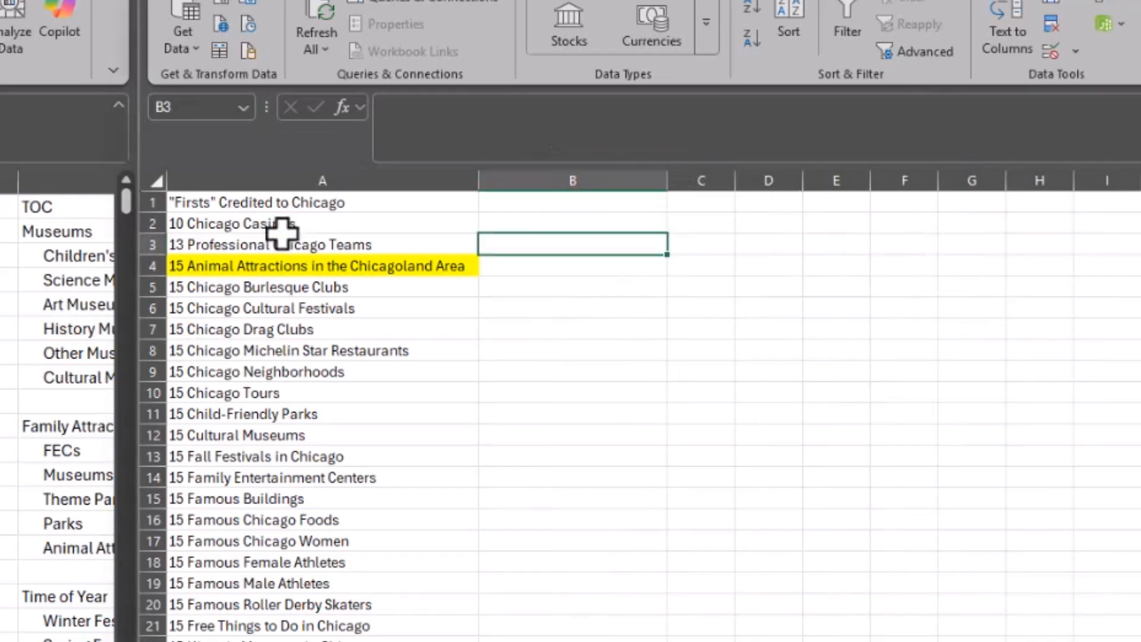
Enter the categories Firsts, Casinos and Sports in B1 to B3 beside the first three list titles
{"action": "left_click", "coordinate": [724, 148]}
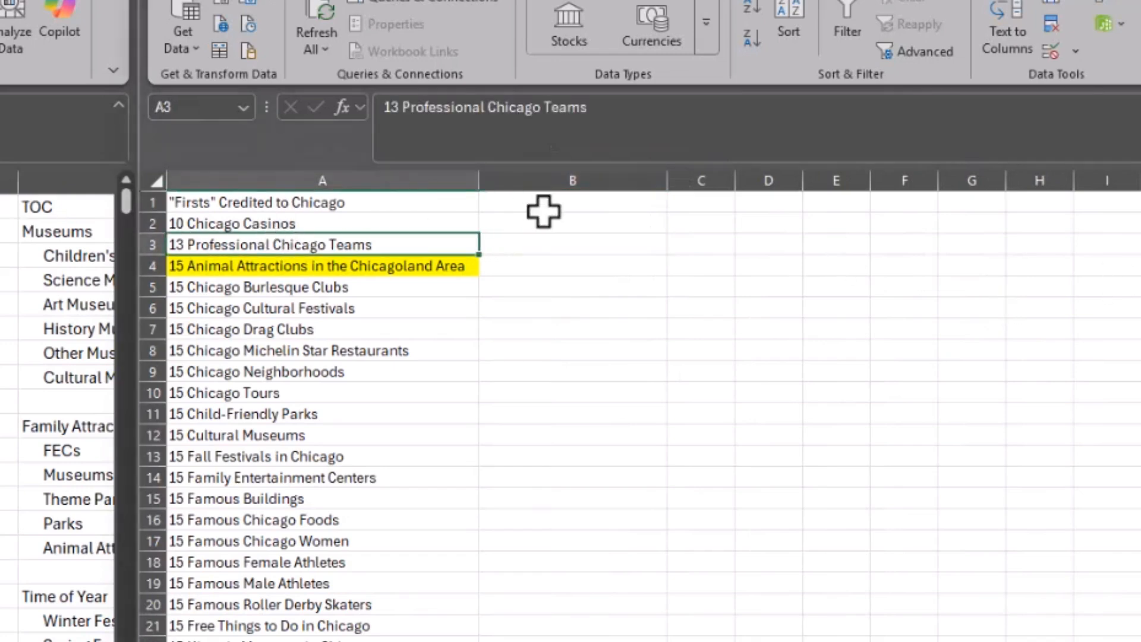
{"action": "left_click", "coordinate": [601, 204]}
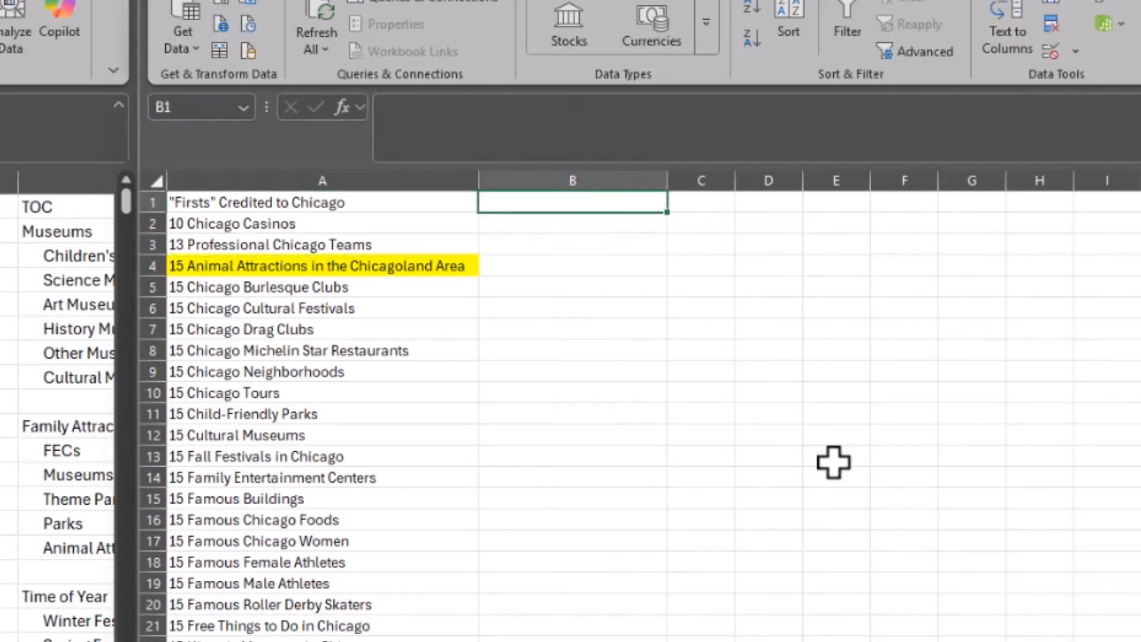
{"action": "type", "text": "Firsts"}
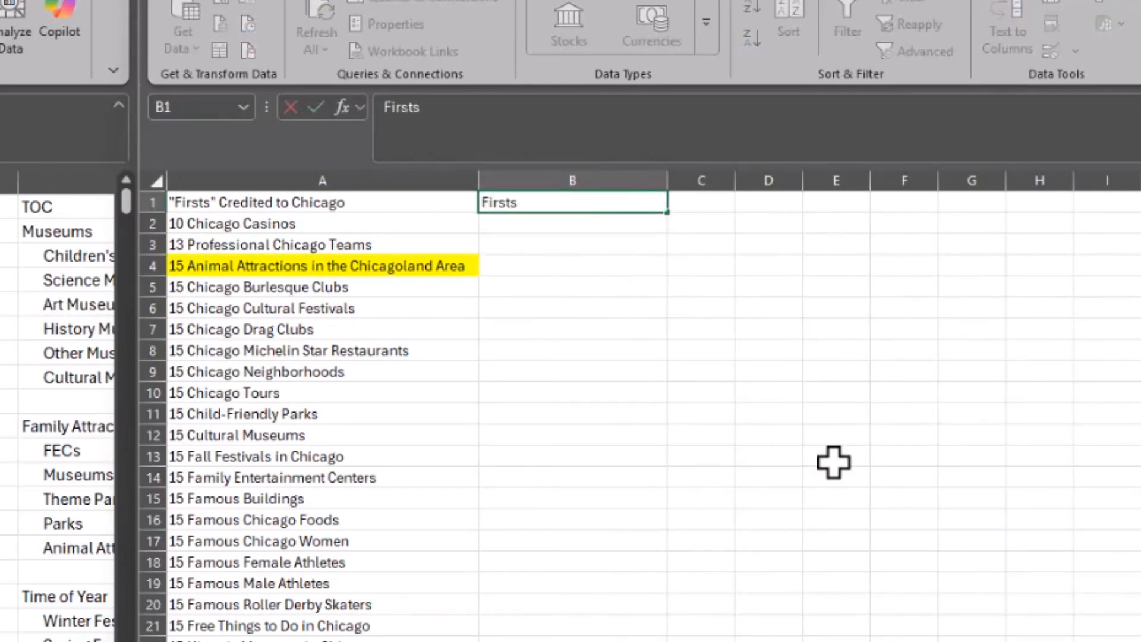
{"action": "key", "text": "Return"}
{"action": "type", "text": "Casinos"}
{"action": "key", "text": "Return"}
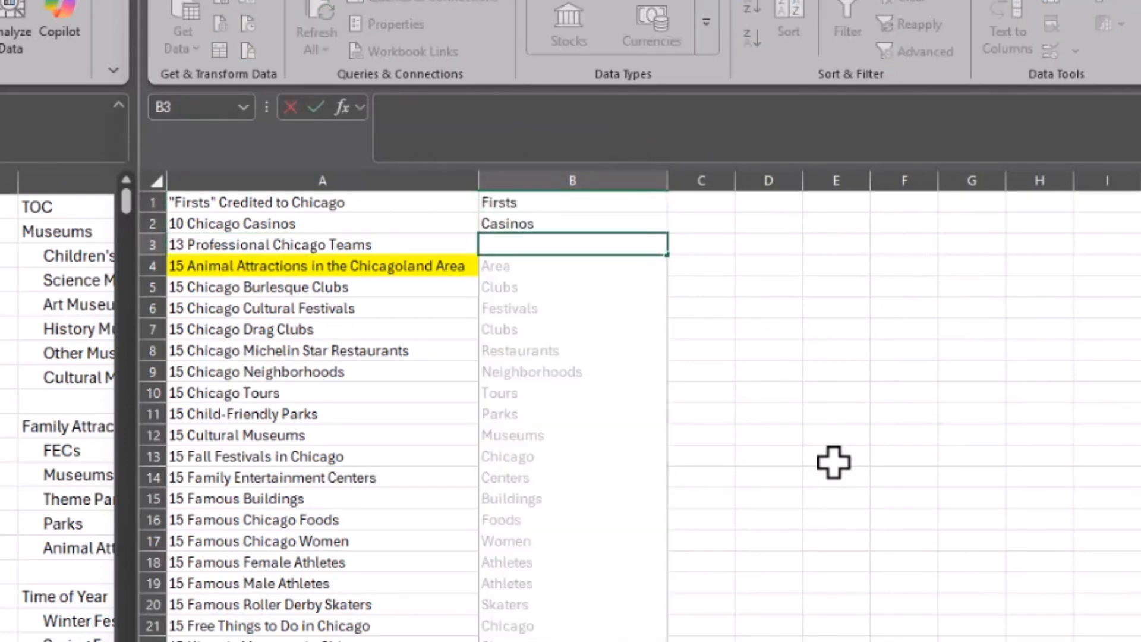
{"action": "type", "text": "Sports"}
{"action": "key", "text": "Return"}
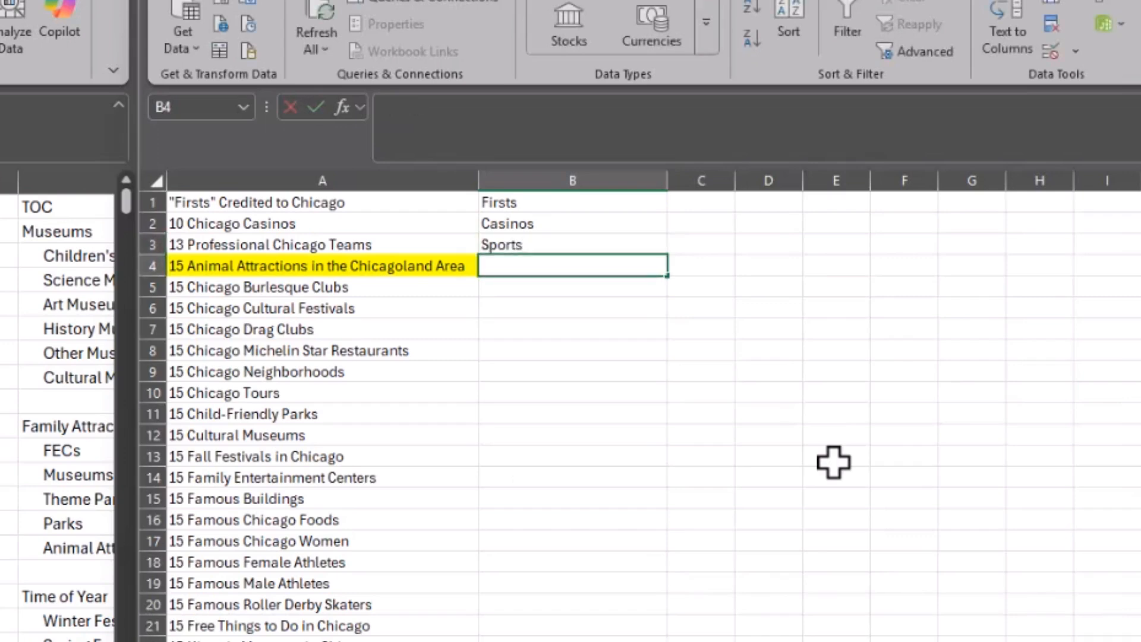
Categorize the titles in rows 4 to 8 as Attractions, Clubs, Festivals, Clubs and Food in column B
{"action": "type", "text": "Attractions"}
{"action": "key", "text": "Return"}
{"action": "type", "text": "Clubs"}
{"action": "key", "text": "Return"}
{"action": "type", "text": "Festivals"}
{"action": "key", "text": "Return"}
{"action": "type", "text": "Clubs"}
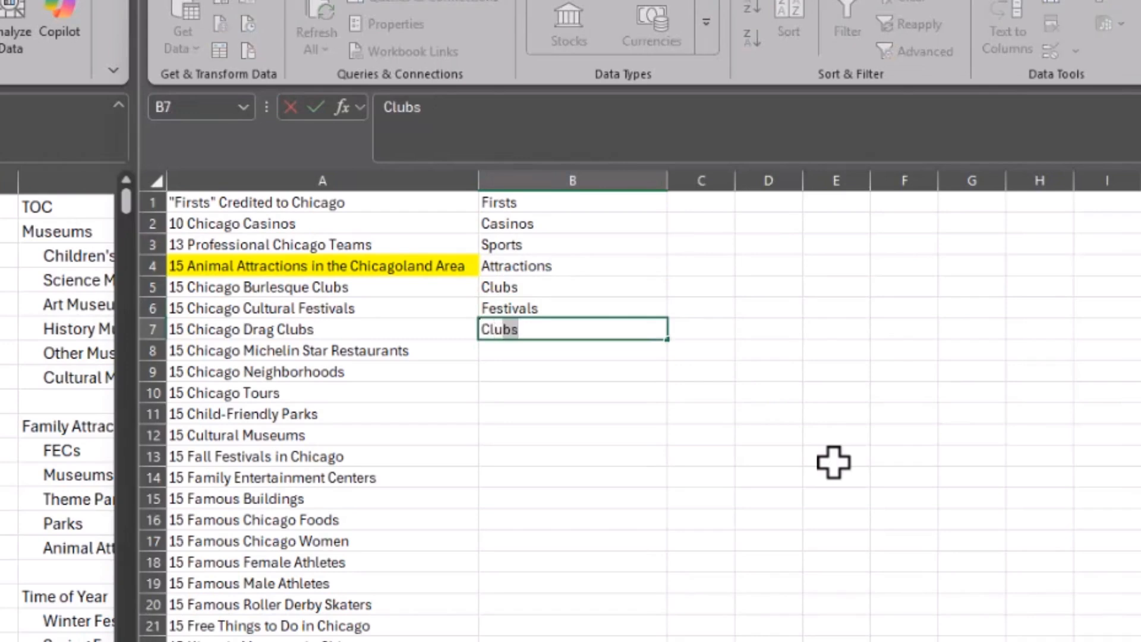
{"action": "key", "text": "Return"}
{"action": "type", "text": "Food"}
{"action": "key", "text": "Return"}
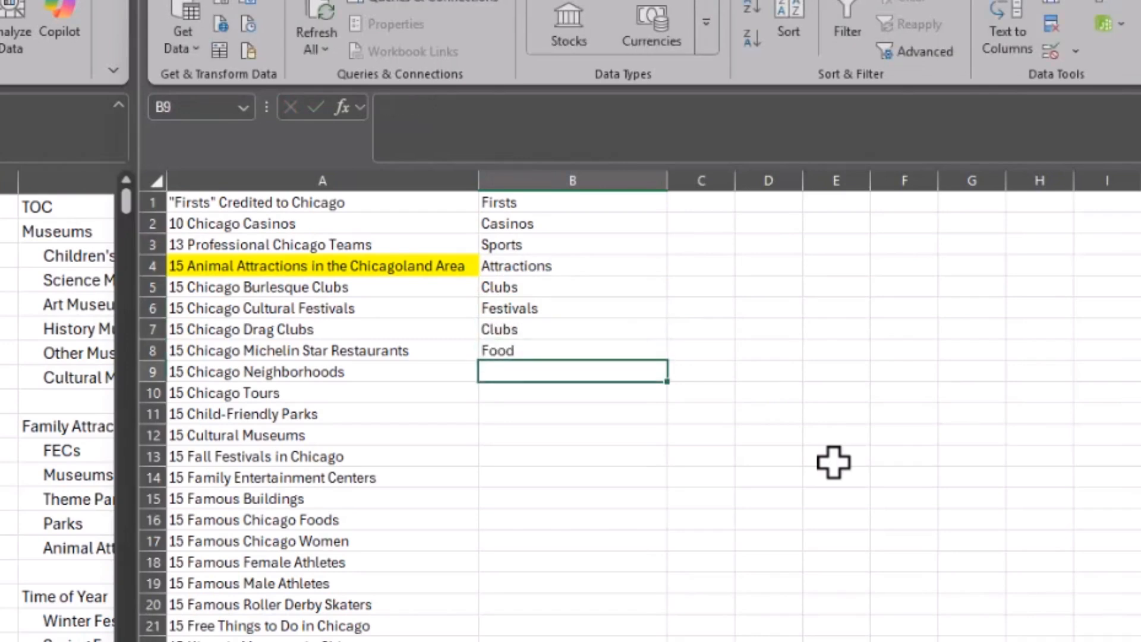
Categorize the titles in rows 9 to 12 as Places, Tours, Parks and Museum in column B
{"action": "type", "text": "Plac"}
{"action": "key", "text": "Return"}
{"action": "type", "text": "Tours"}
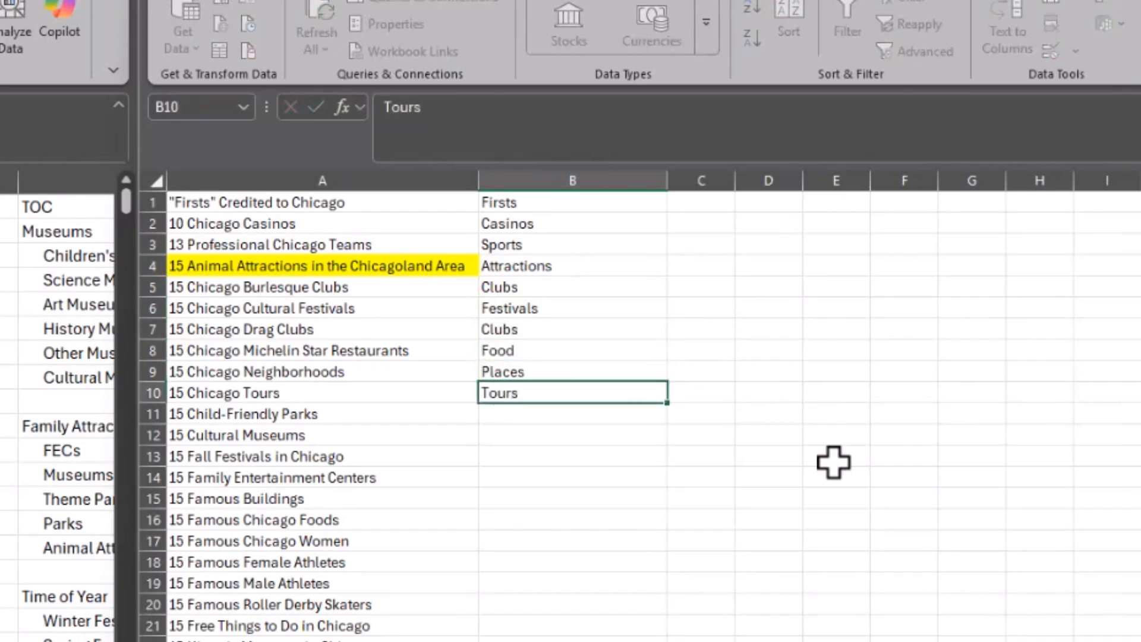
{"action": "key", "text": "Return"}
{"action": "type", "text": "Parks"}
{"action": "key", "text": "Return"}
{"action": "type", "text": "Museum"}
{"action": "key", "text": "Return"}
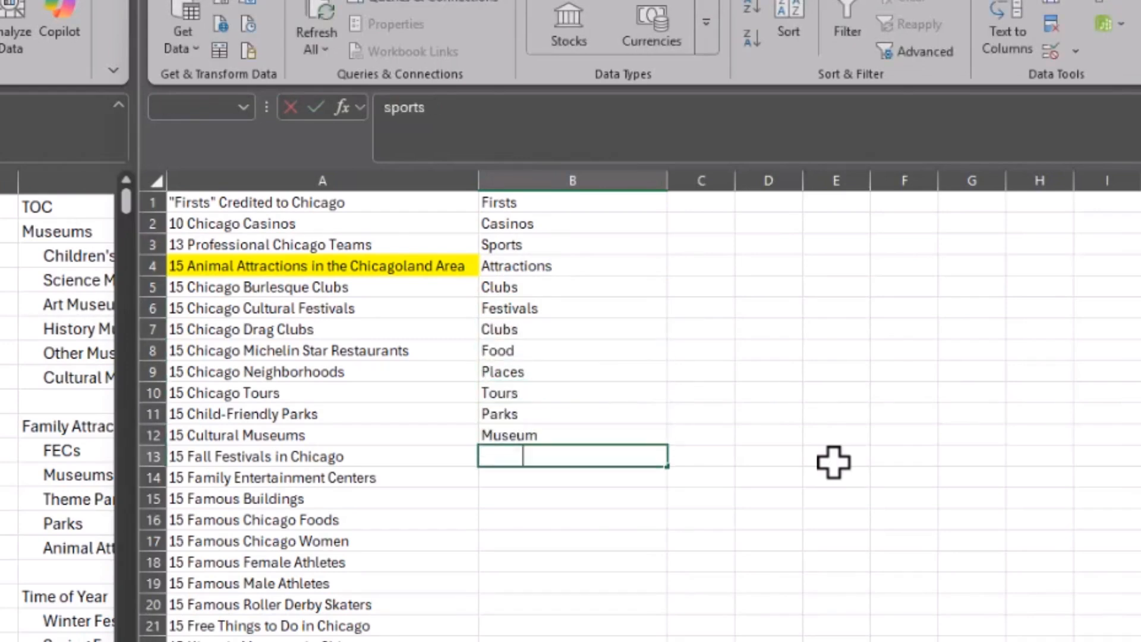
Categorize the Fall Festivals title as Festivals and the Family Entertainment Centers title as Attractions
{"action": "type", "text": "stivals"}
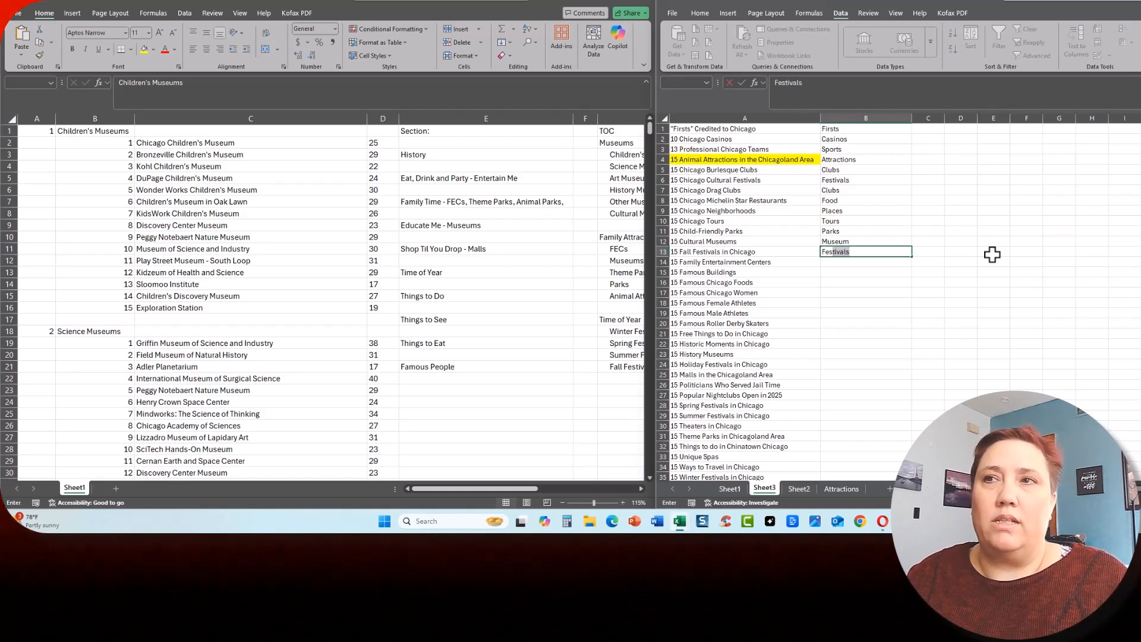
{"action": "key", "text": "Return"}
{"action": "type", "text": "Attractions"}
{"action": "key", "text": "Return"}
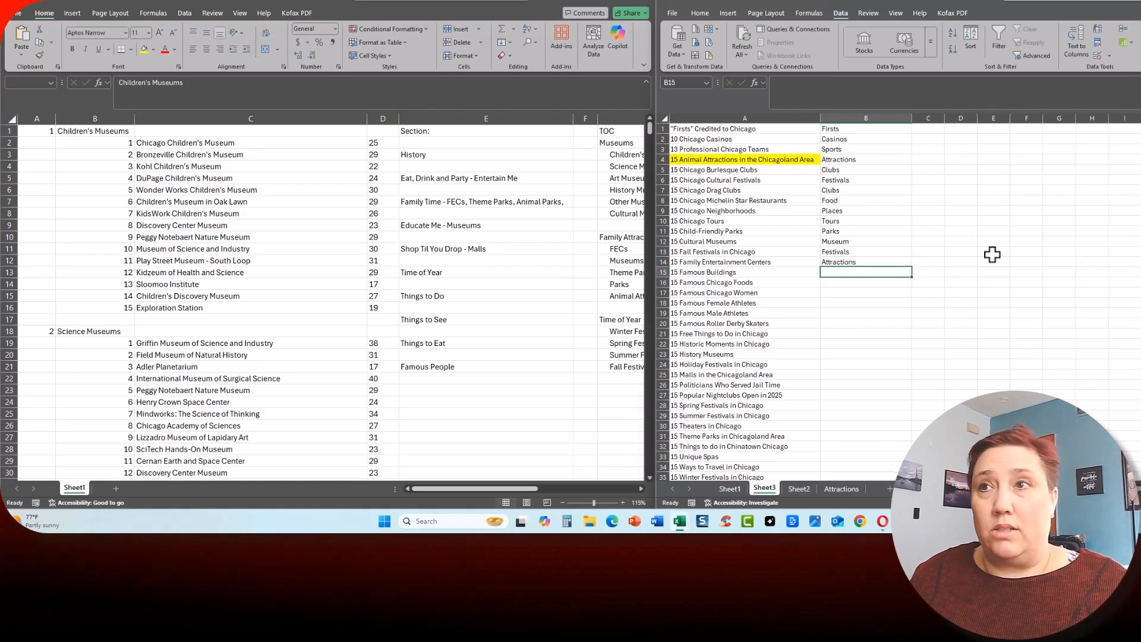
Go to Sheet1 with the fully categorized list and look over its titles and categories
{"action": "key", "text": "Left"}
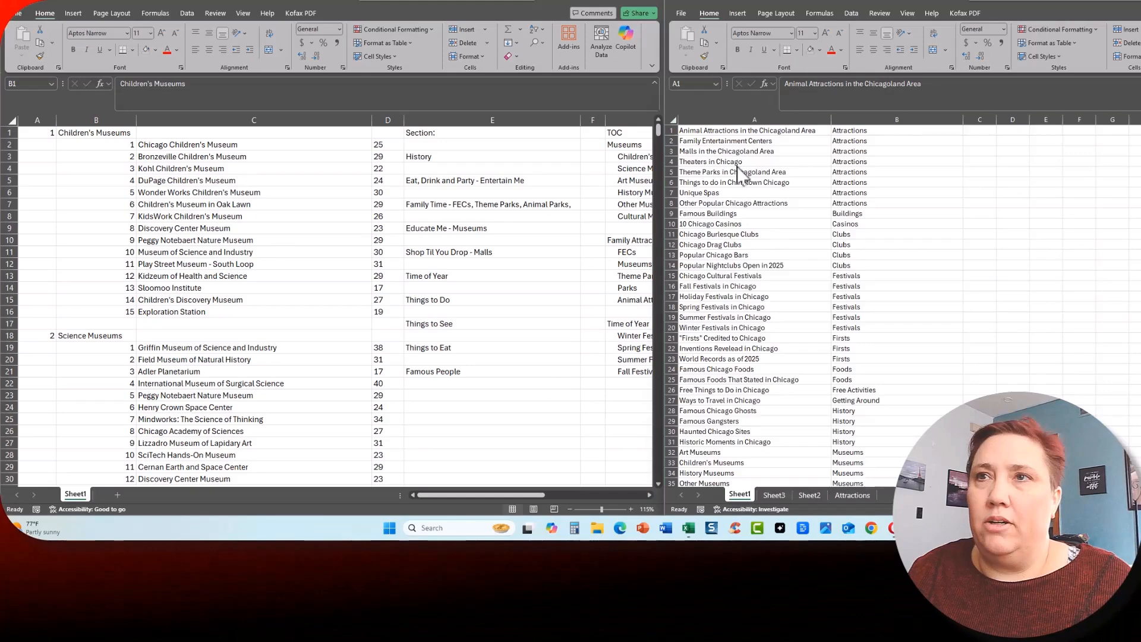
{"action": "key", "text": "ctrl+a"}
{"action": "left_click", "coordinate": [713, 126]}
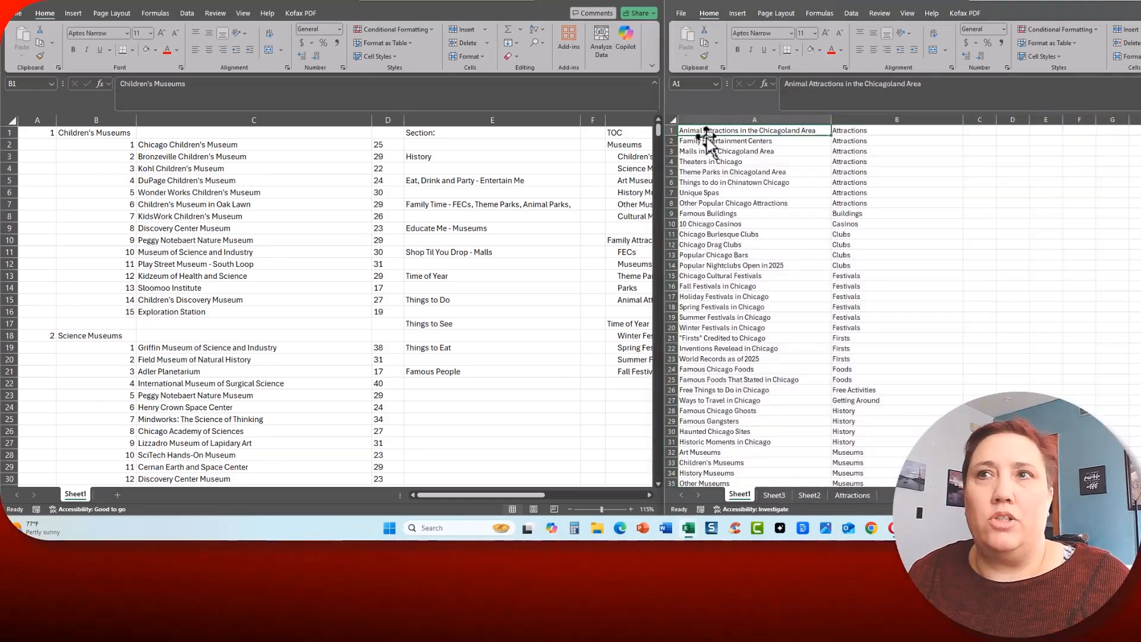
{"action": "scroll", "coordinate": [743, 138], "scroll_direction": "down", "scroll_amount": 2}
{"action": "scroll", "coordinate": [743, 138], "scroll_direction": "up", "scroll_amount": 2}
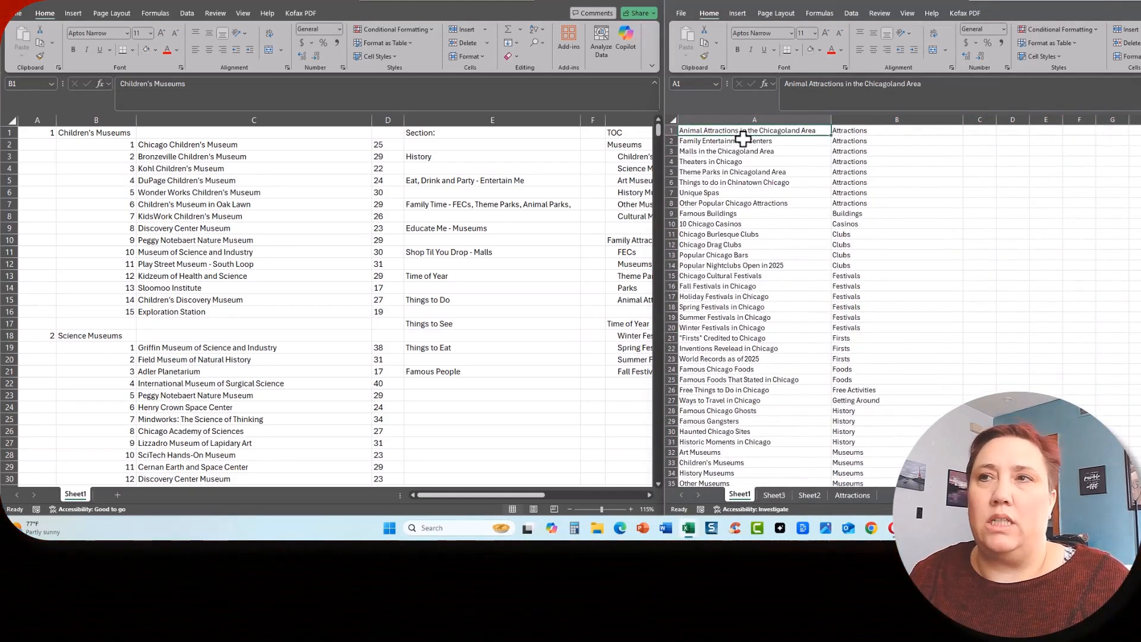
Sort all of Sheet1 by the category column, first descending and finally ascending, and select the Attractions entries in B1:B8
{"action": "left_click", "coordinate": [674, 120]}
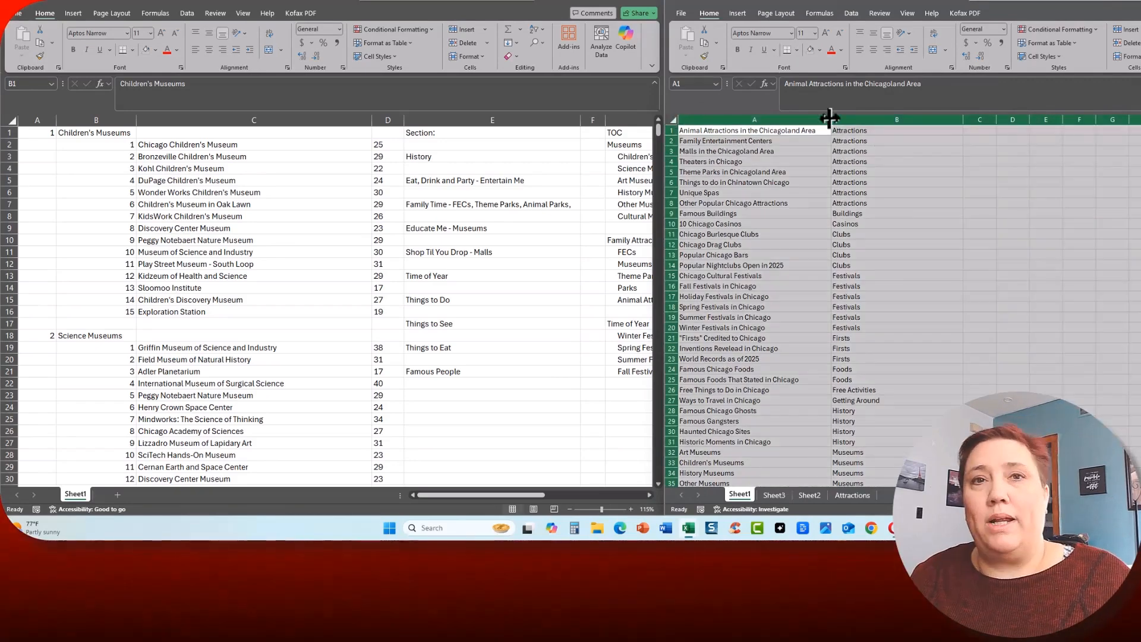
{"action": "key", "text": "Tab"}
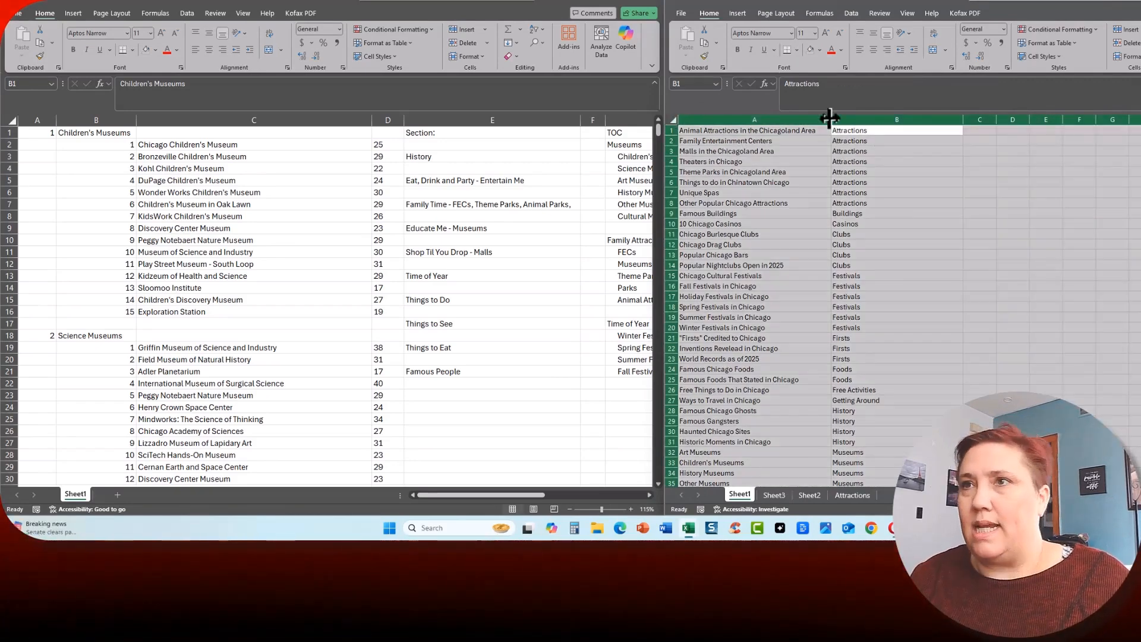
{"action": "left_click", "coordinate": [850, 13]}
{"action": "left_click", "coordinate": [965, 50]}
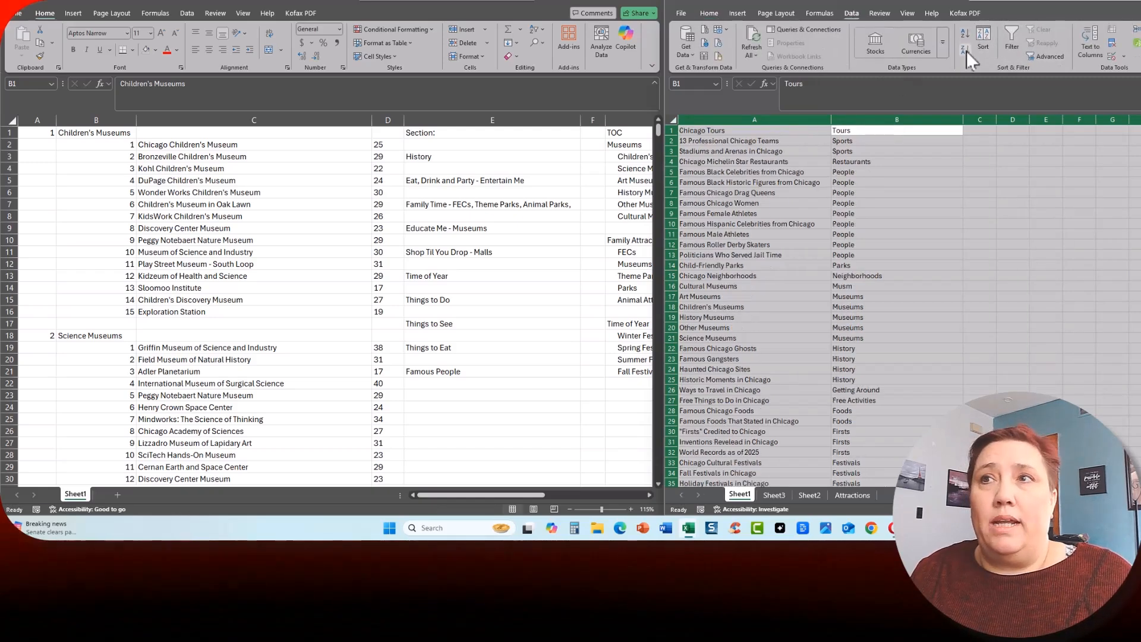
{"action": "left_click", "coordinate": [964, 34]}
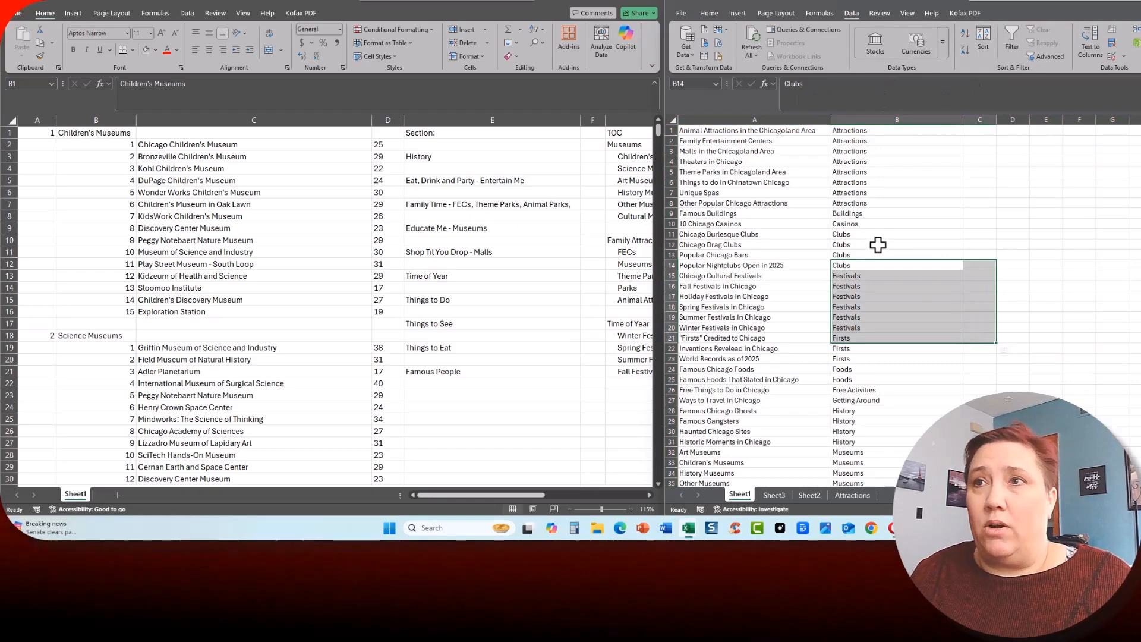
{"action": "left_click", "coordinate": [947, 244]}
{"action": "left_click_drag", "start_coordinate": [854, 126], "coordinate": [869, 200]}
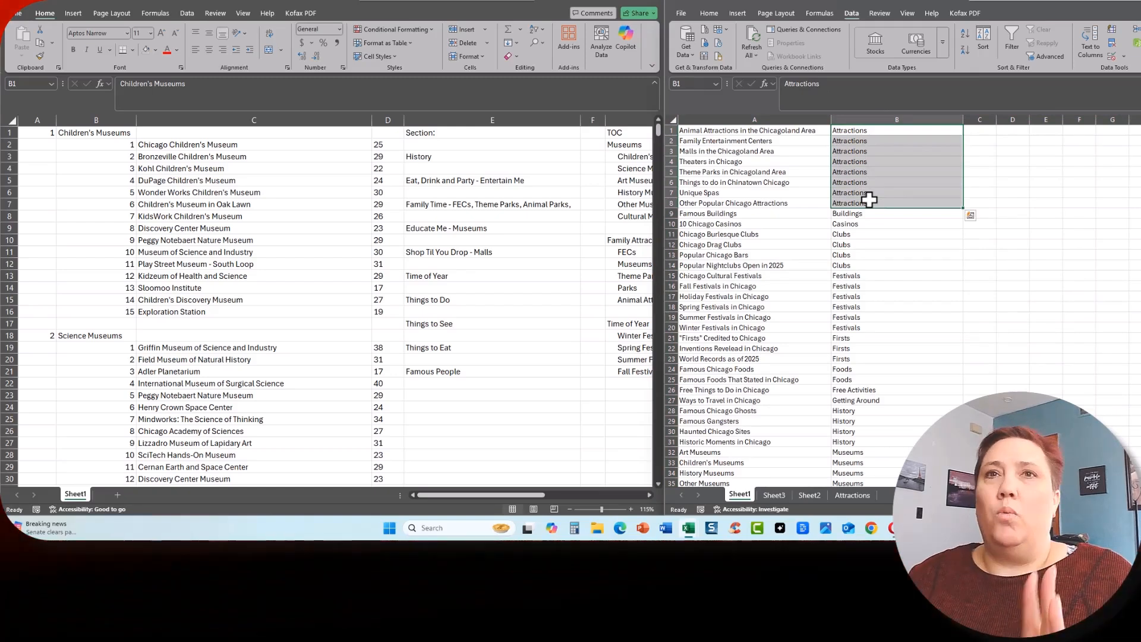
Search the numbered word list workbook for "animal attractions", the first Attractions title in the categorized list
{"action": "left_click", "coordinate": [173, 157]}
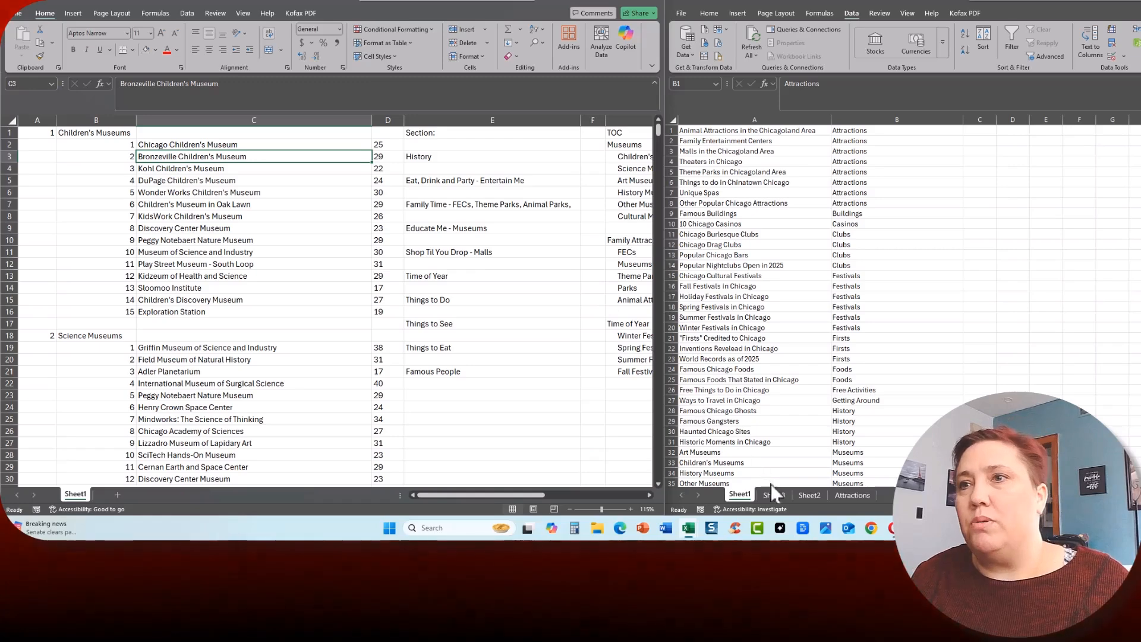
{"action": "left_click", "coordinate": [764, 148]}
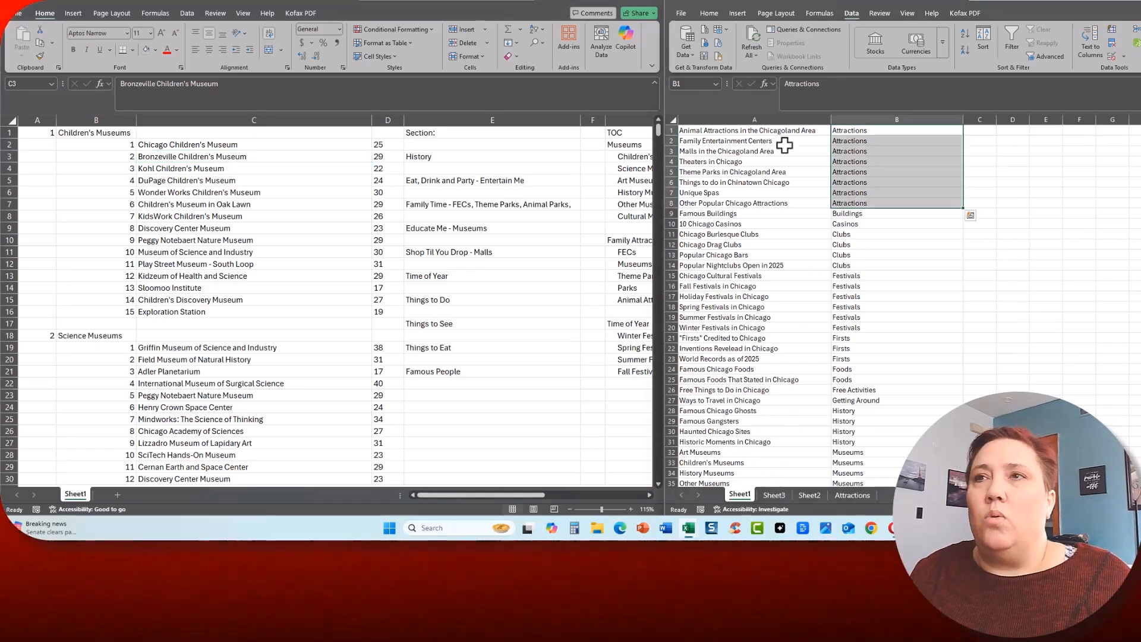
{"action": "left_click", "coordinate": [771, 130]}
{"action": "left_click", "coordinate": [271, 193]}
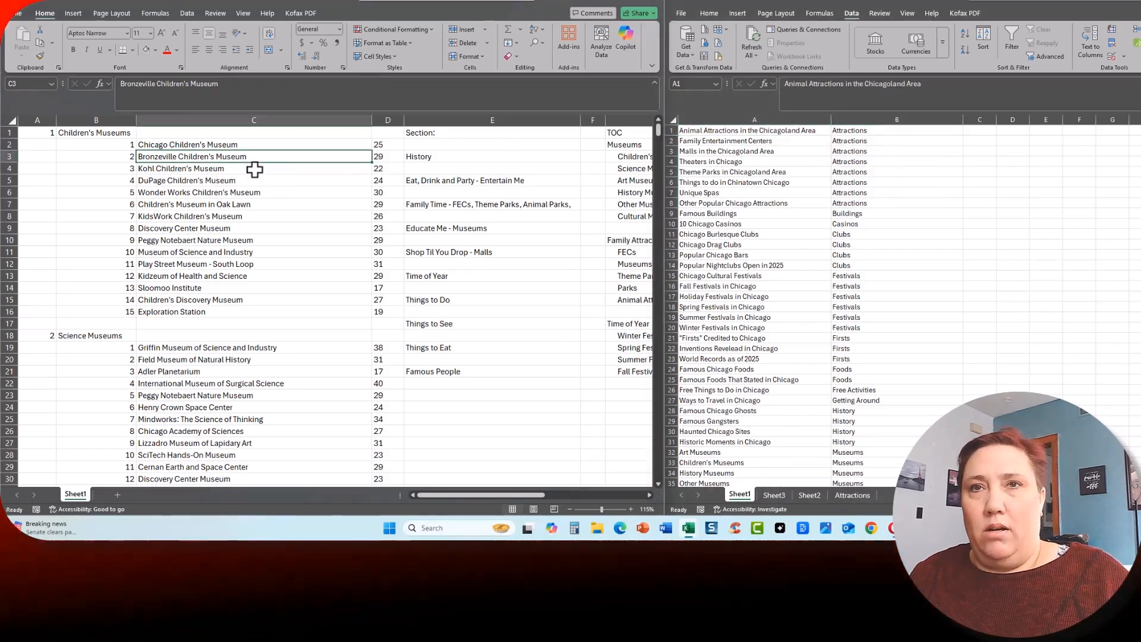
{"action": "key", "text": "ctrl+f"}
{"action": "type", "text": "animal attractions"}
{"action": "key", "text": "Return"}
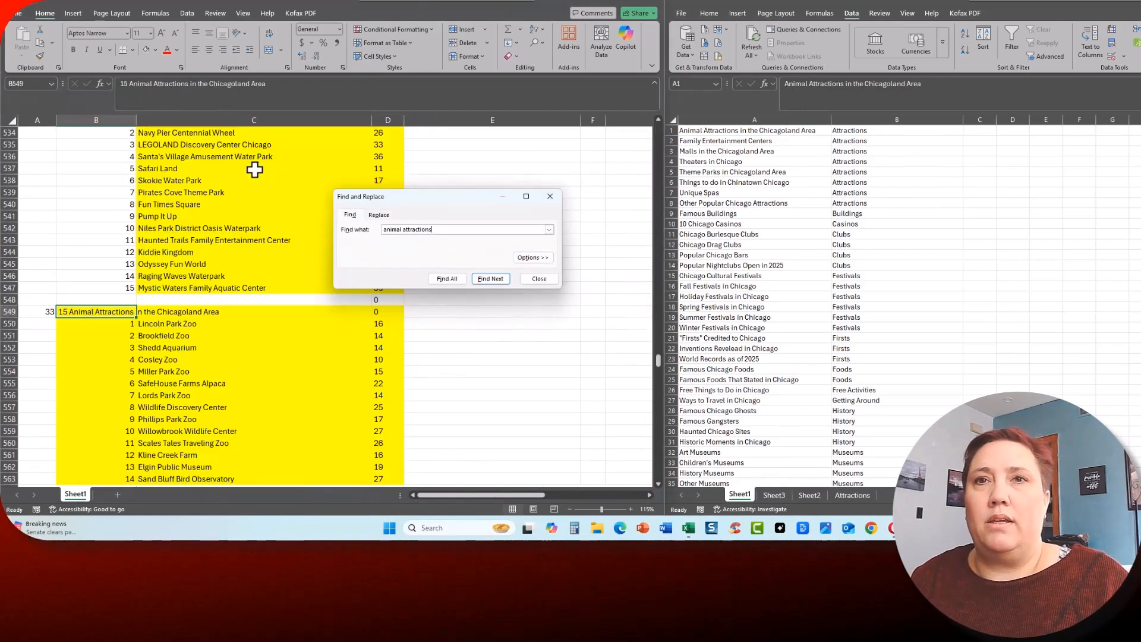
Close the search and select the Animal Attractions title with its first nine entries, B549:C558
{"action": "key", "text": "Escape"}
{"action": "key", "text": "shift+Right"}
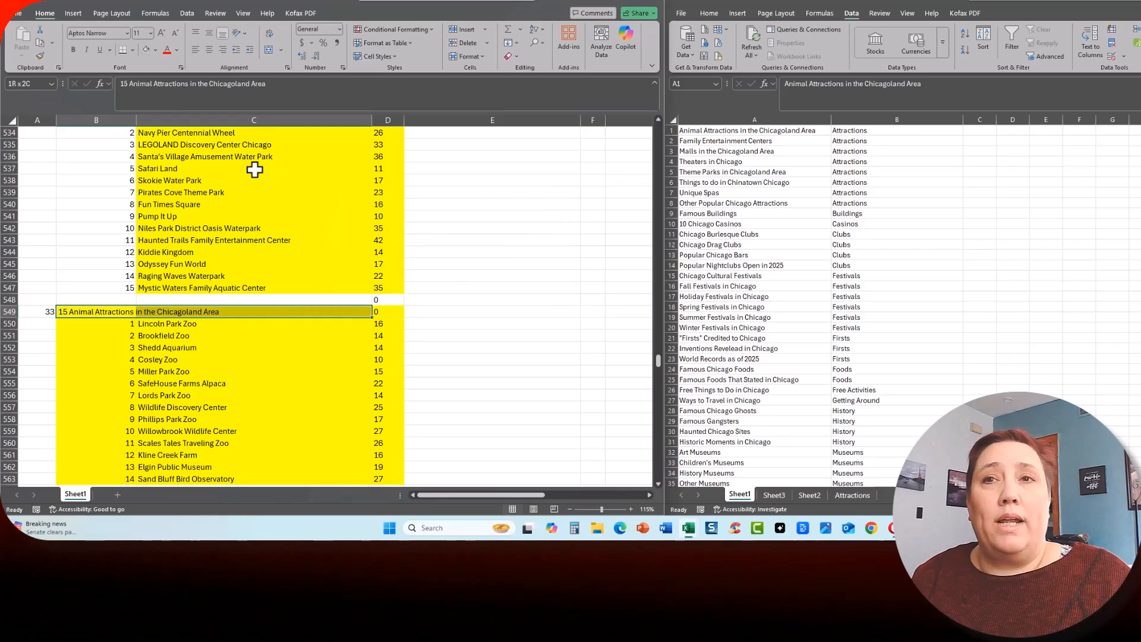
{"action": "key", "text": "shift+Down"}
{"action": "key", "text": "shift+Down"}
{"action": "key", "text": "shift+Down"}
{"action": "key", "text": "shift+Down"}
{"action": "key", "text": "shift+Down"}
{"action": "key", "text": "shift+Down"}
{"action": "key", "text": "shift+Down"}
{"action": "key", "text": "shift+Down"}
{"action": "key", "text": "shift+Down"}
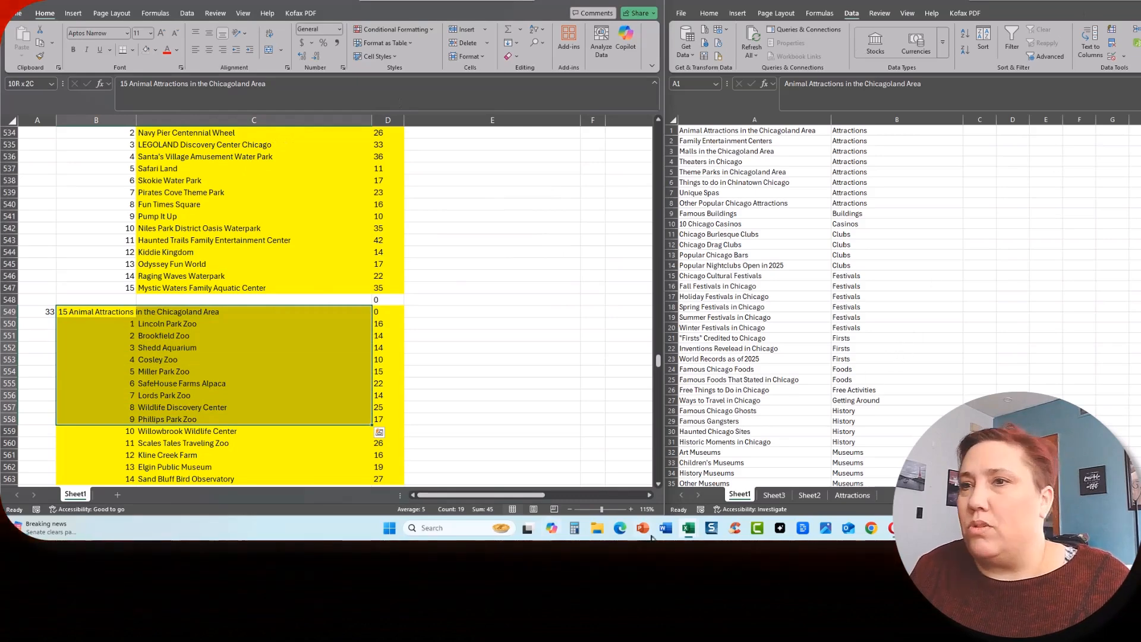
Switch to the Chicago Word Search Attractions workbook, fit column A to its contents, and select Lincoln Park Zoo in the master list
{"action": "left_click", "coordinate": [687, 534]}
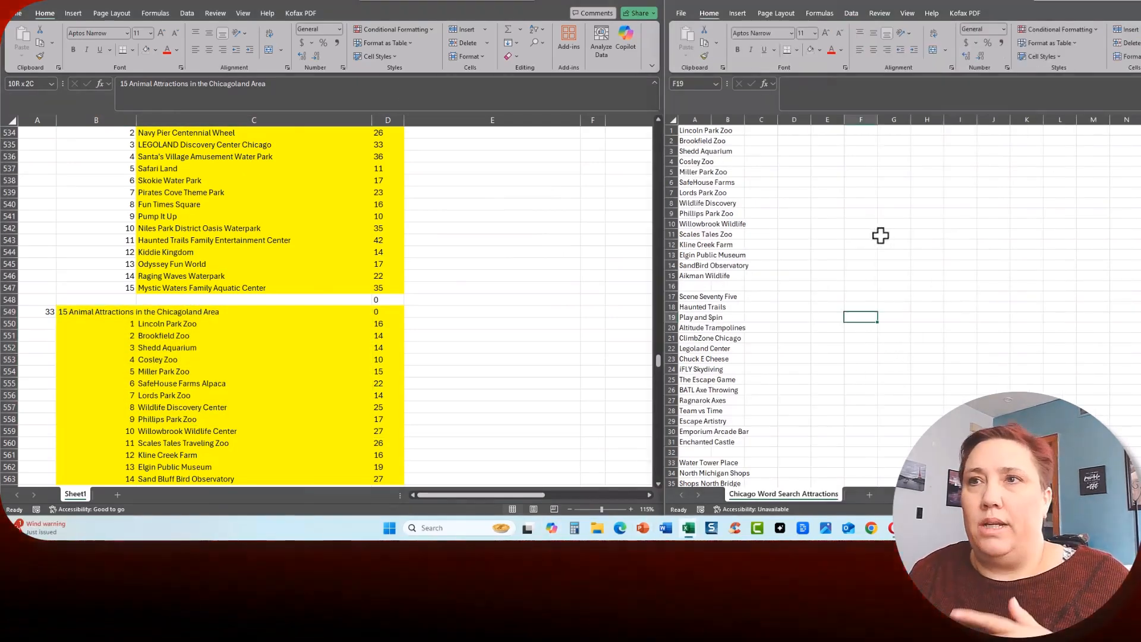
{"action": "double_click", "coordinate": [711, 119]}
{"action": "left_click", "coordinate": [166, 323]}
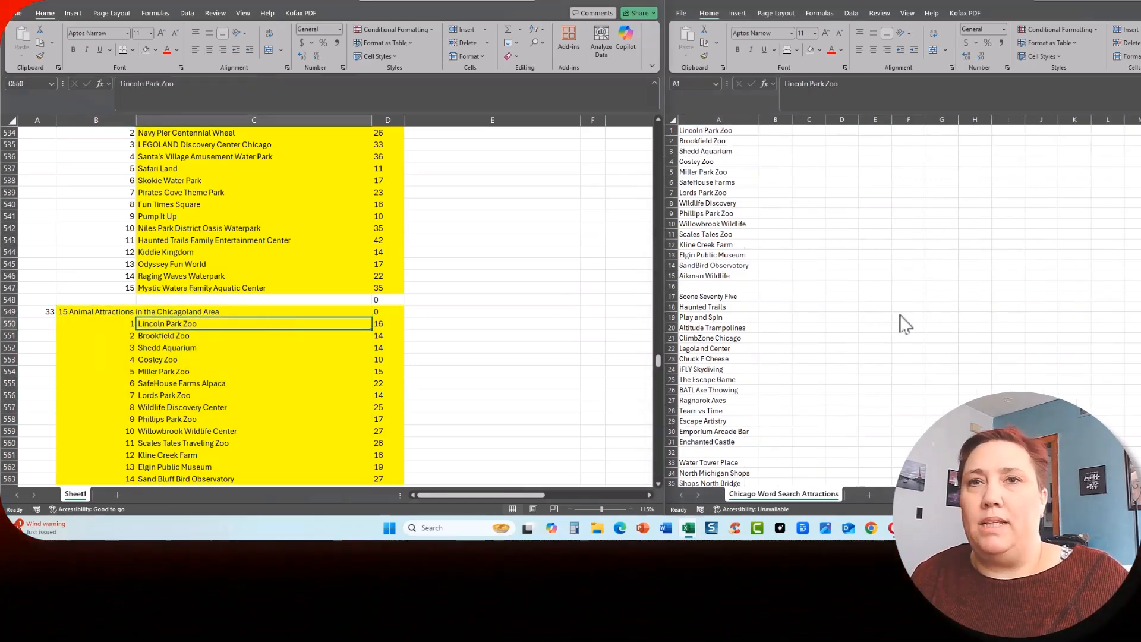
Return to the categorized title list and fill the Attractions rows A1:B8 with yellow
{"action": "left_click", "coordinate": [769, 496]}
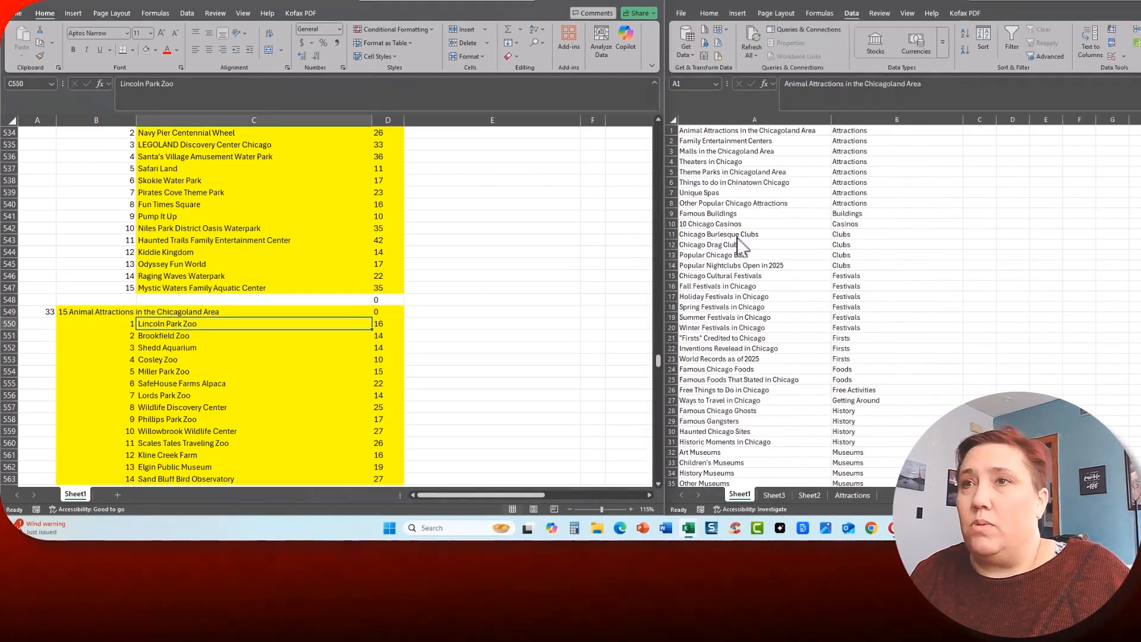
{"action": "left_click", "coordinate": [732, 131]}
{"action": "left_click_drag", "start_coordinate": [732, 131], "coordinate": [866, 203]}
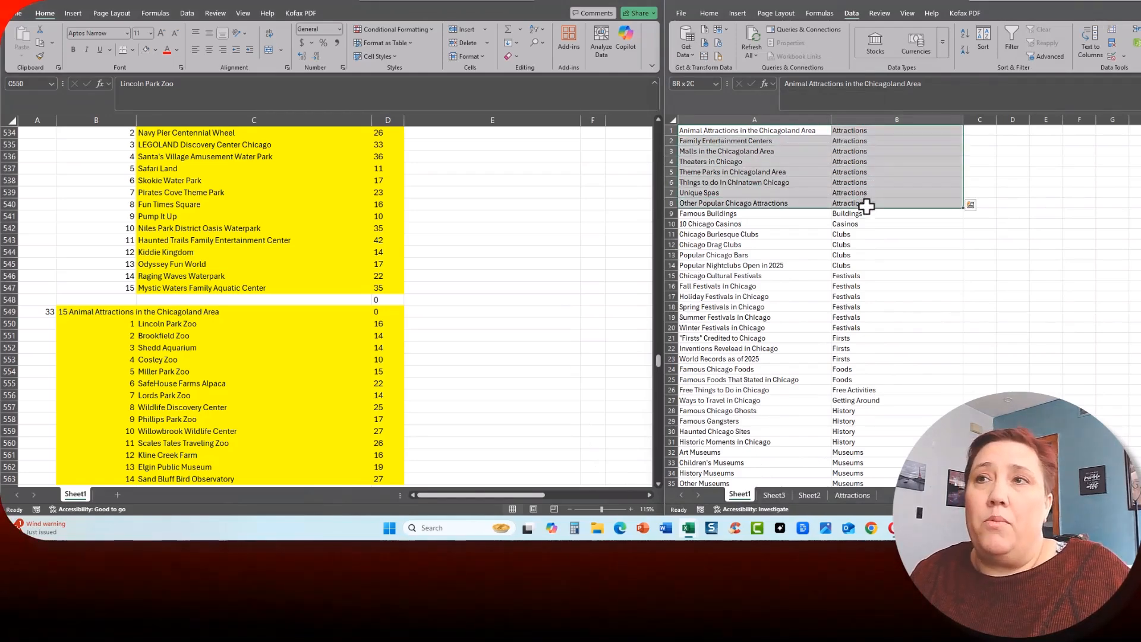
{"action": "left_click", "coordinate": [709, 13]}
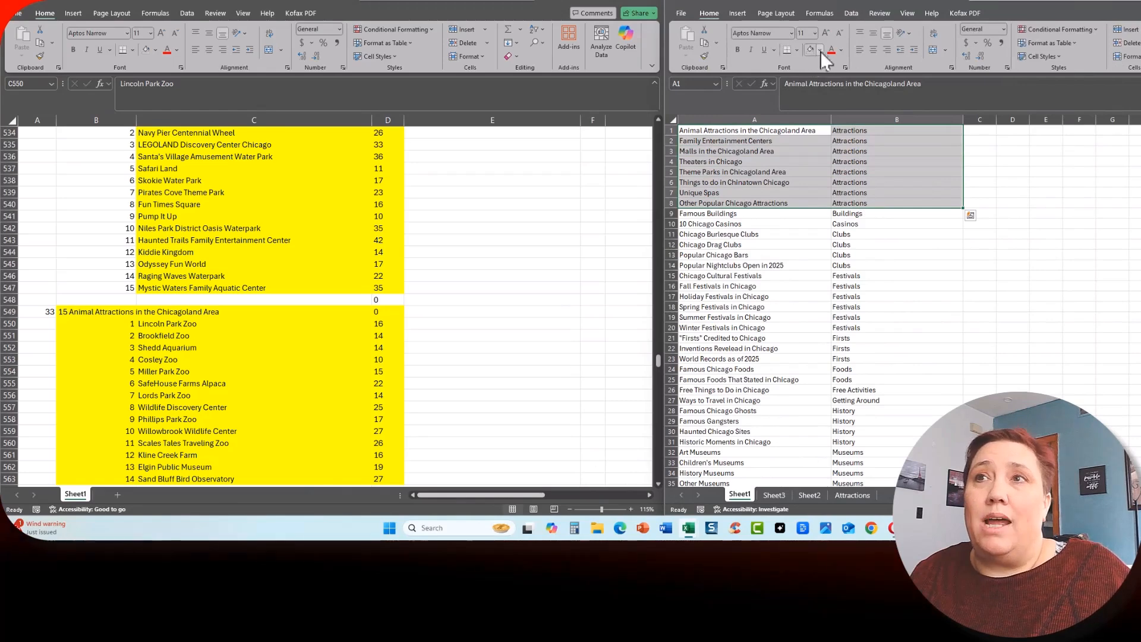
{"action": "left_click", "coordinate": [820, 51]}
{"action": "left_click", "coordinate": [854, 206]}
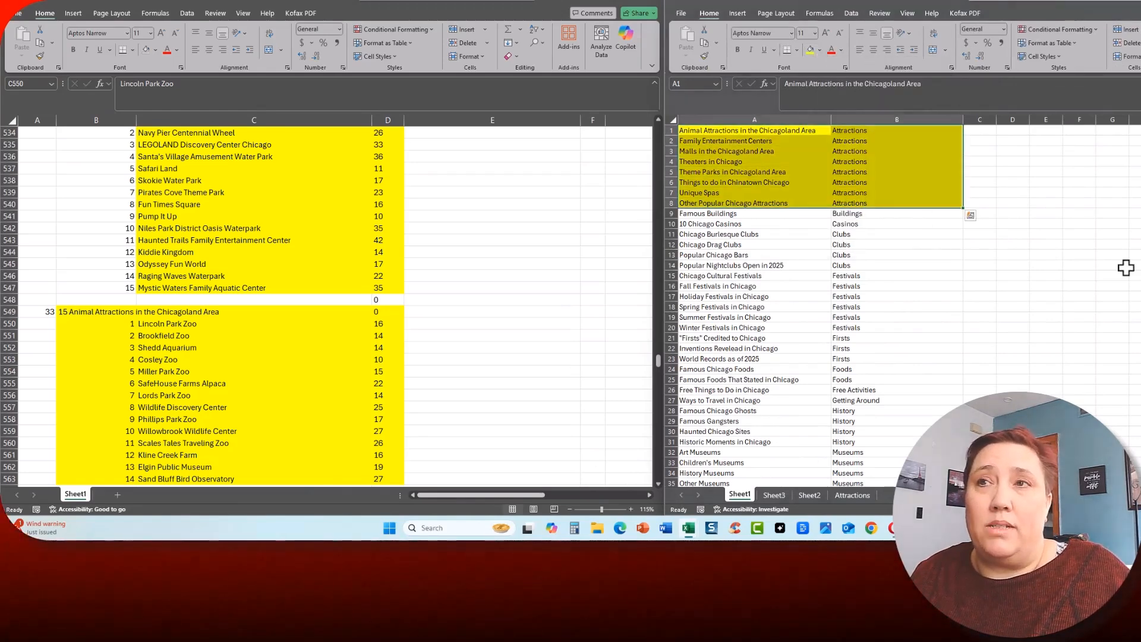
{"action": "left_click", "coordinate": [1120, 265]}
{"action": "scroll", "coordinate": [252, 209], "scroll_direction": "up", "scroll_amount": 4}
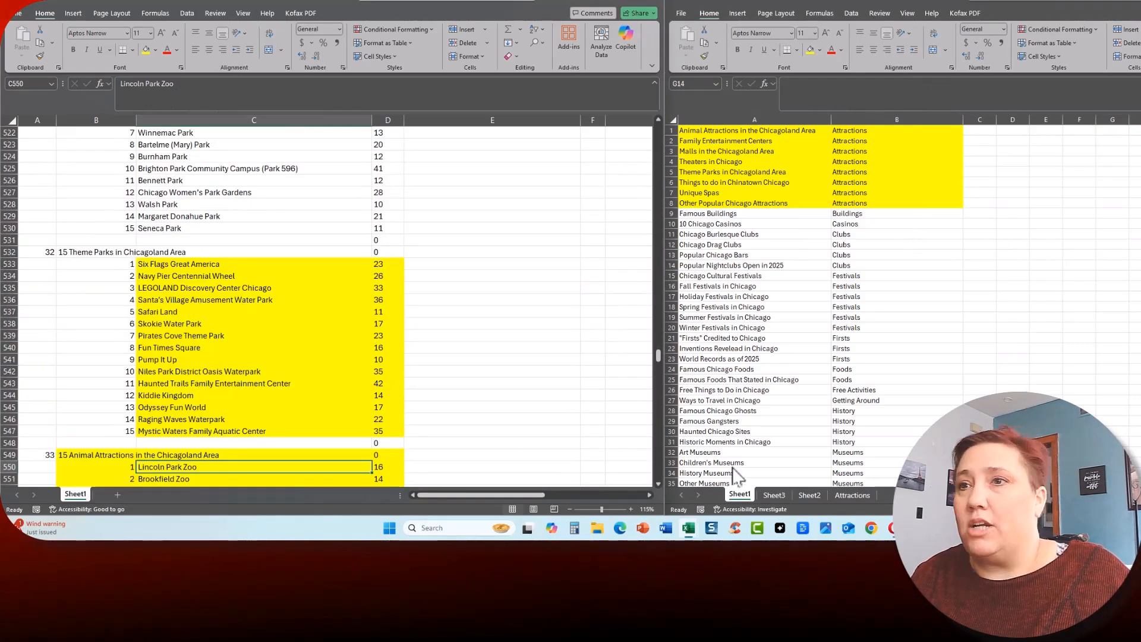
In the Chicago Word Search Attractions sheet, enter =LEN(A1) in B1 to count the characters of the first entry, and review the formula
{"action": "key", "text": "alt+Tab"}
{"action": "key", "text": "alt+Tab"}
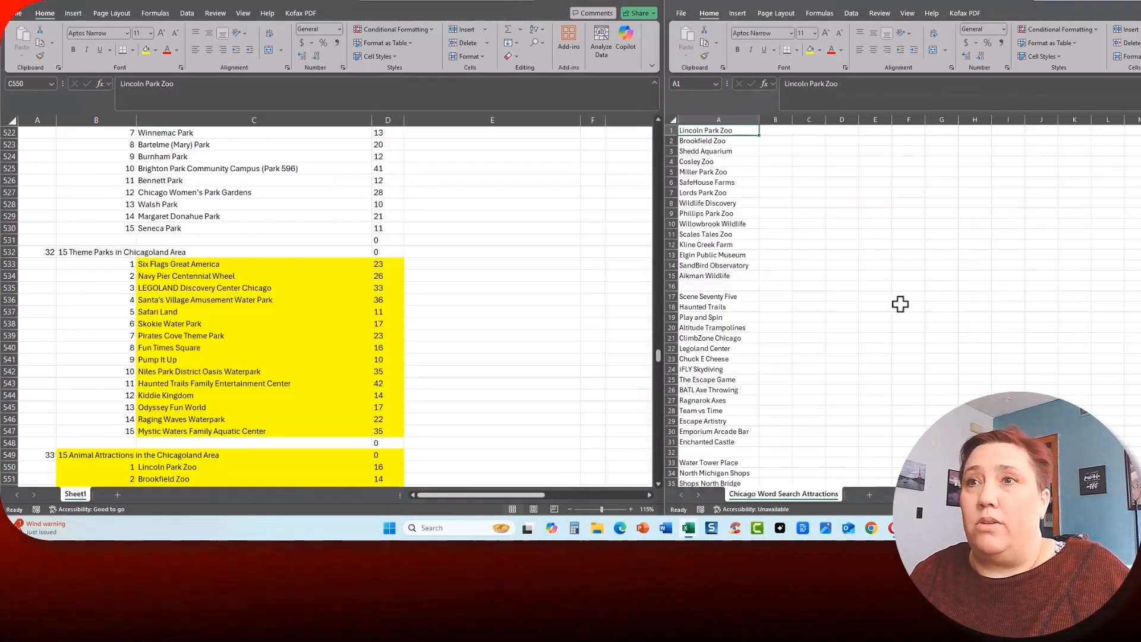
{"action": "left_click", "coordinate": [724, 155]}
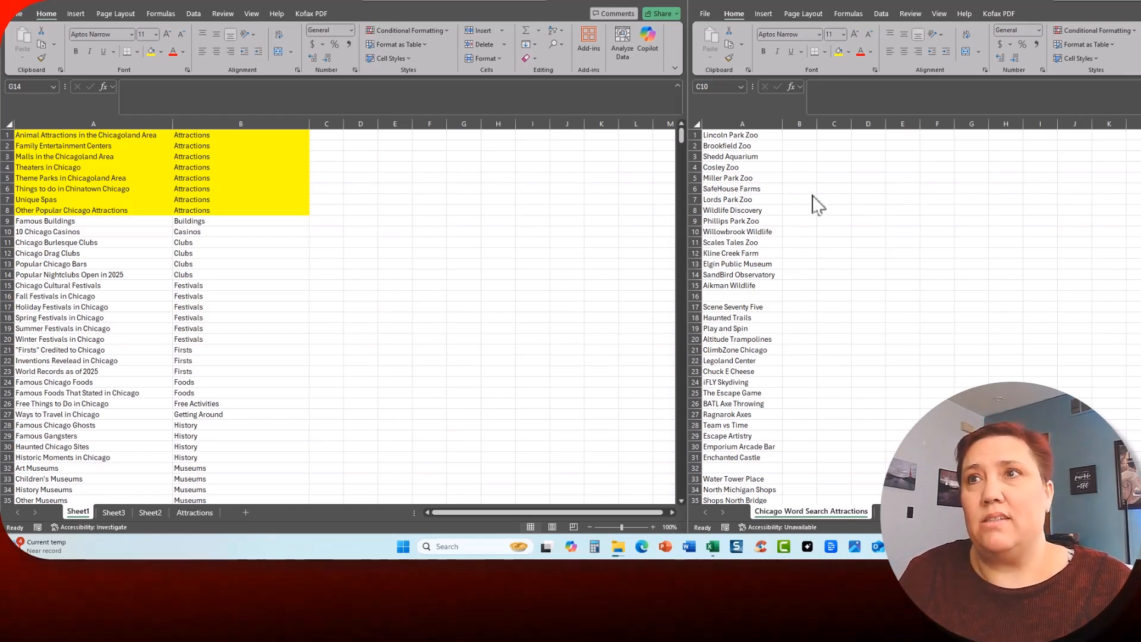
{"action": "key", "text": "ctrl+Home"}
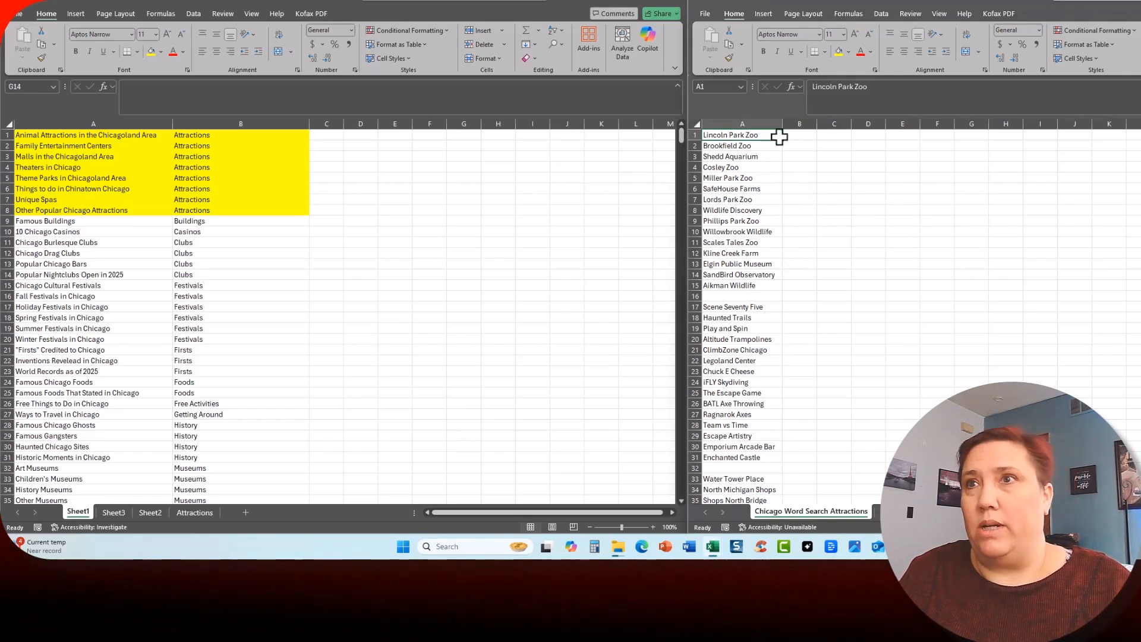
{"action": "left_click", "coordinate": [801, 134]}
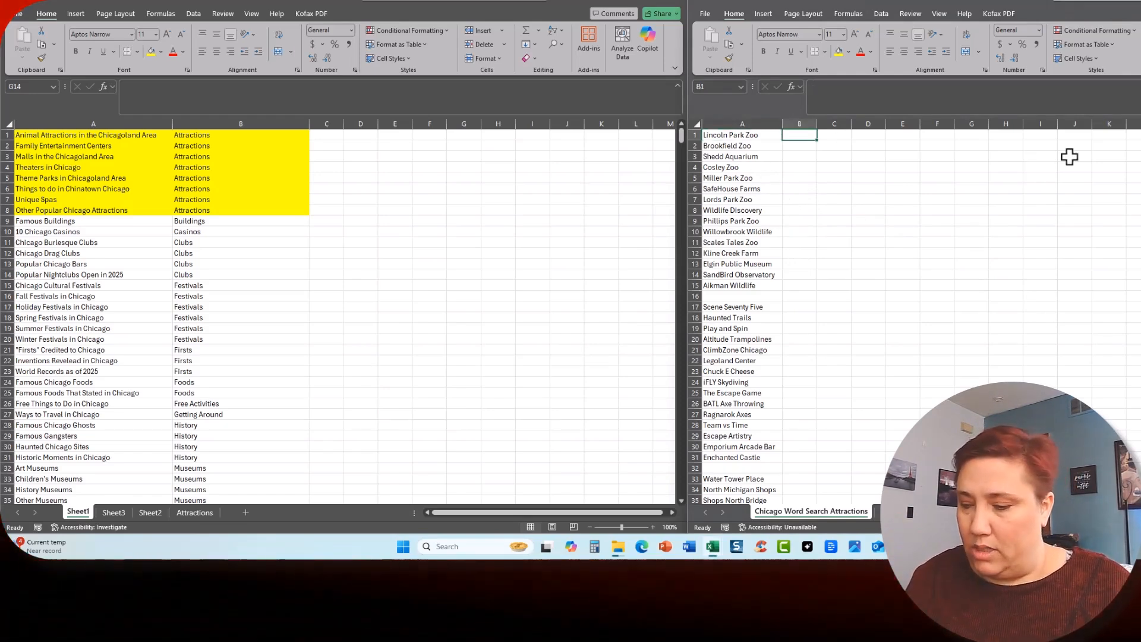
{"action": "type", "text": "="}
{"action": "type", "text": "len"}
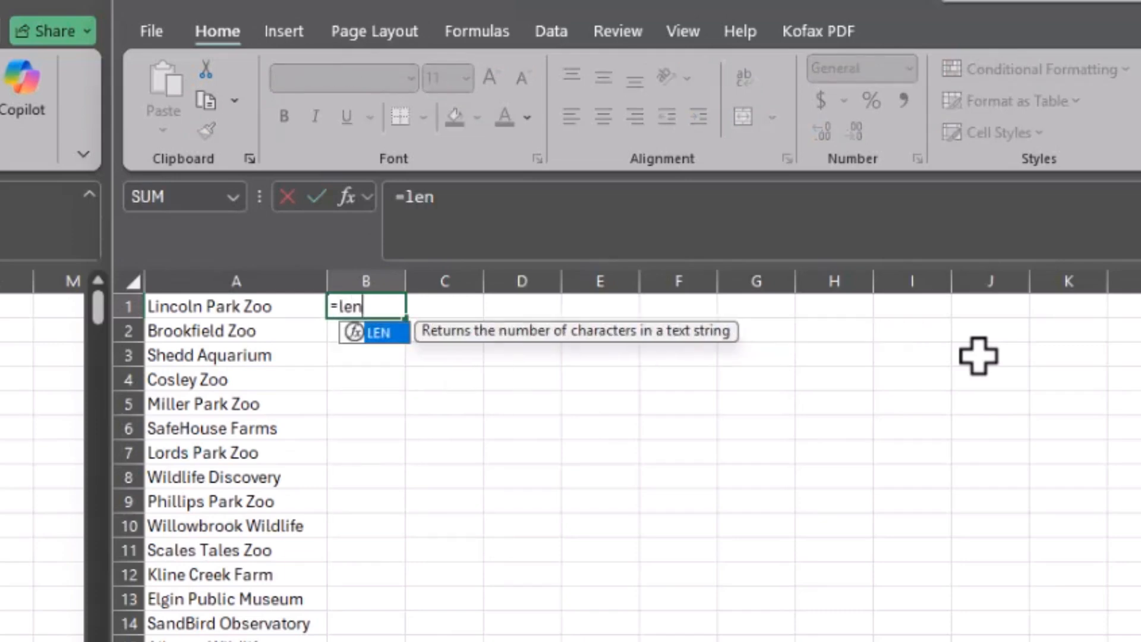
{"action": "type", "text": "("}
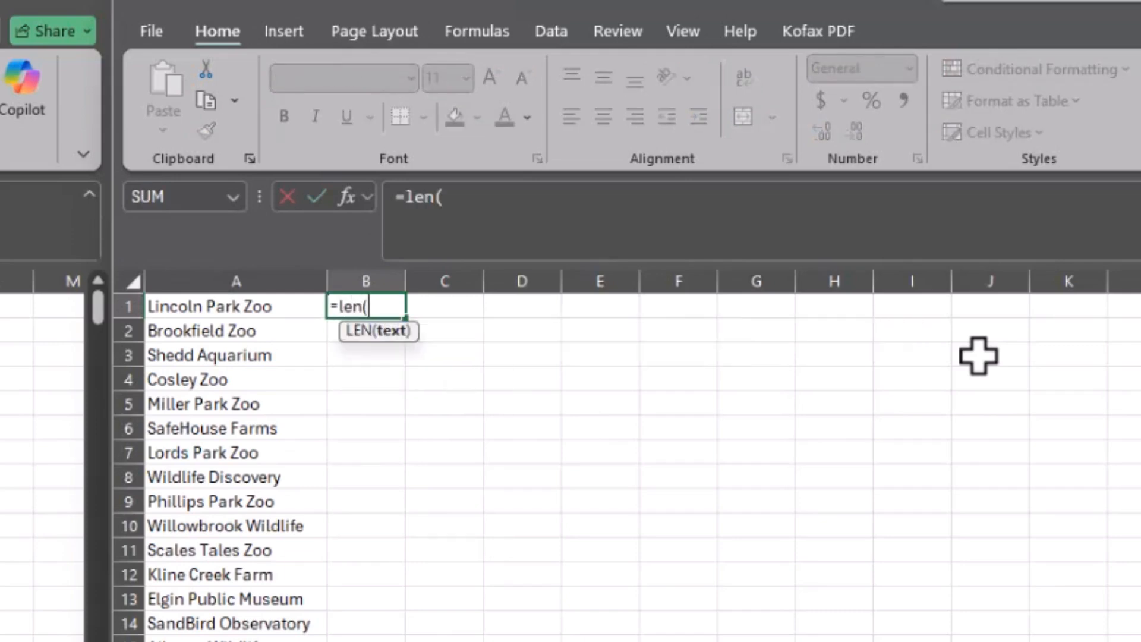
{"action": "left_click", "coordinate": [306, 307]}
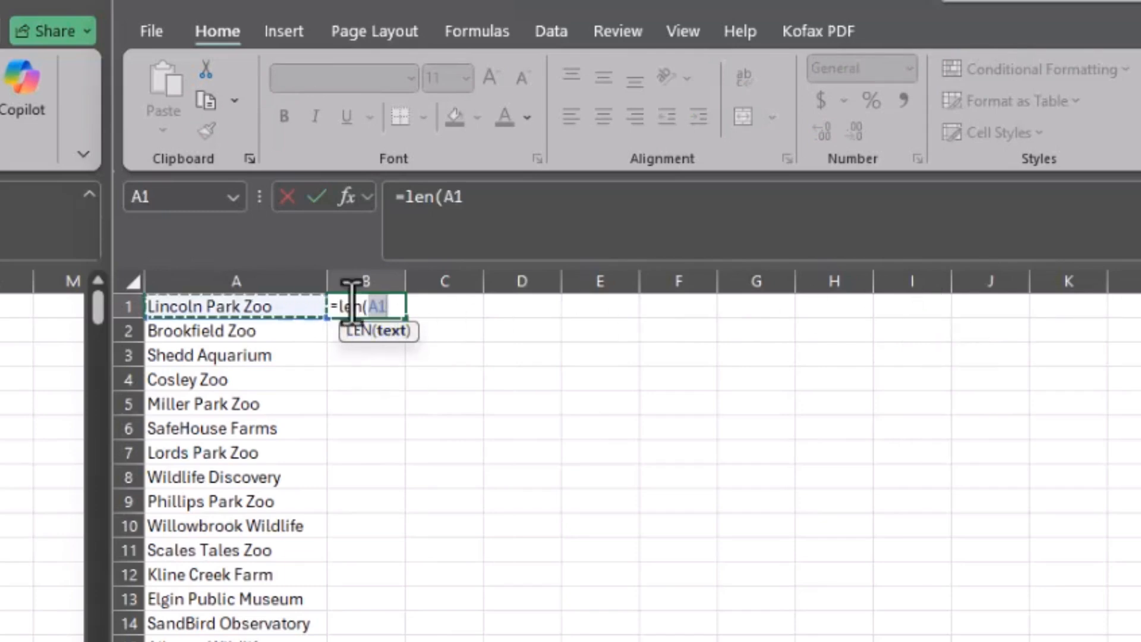
{"action": "key", "text": "Return"}
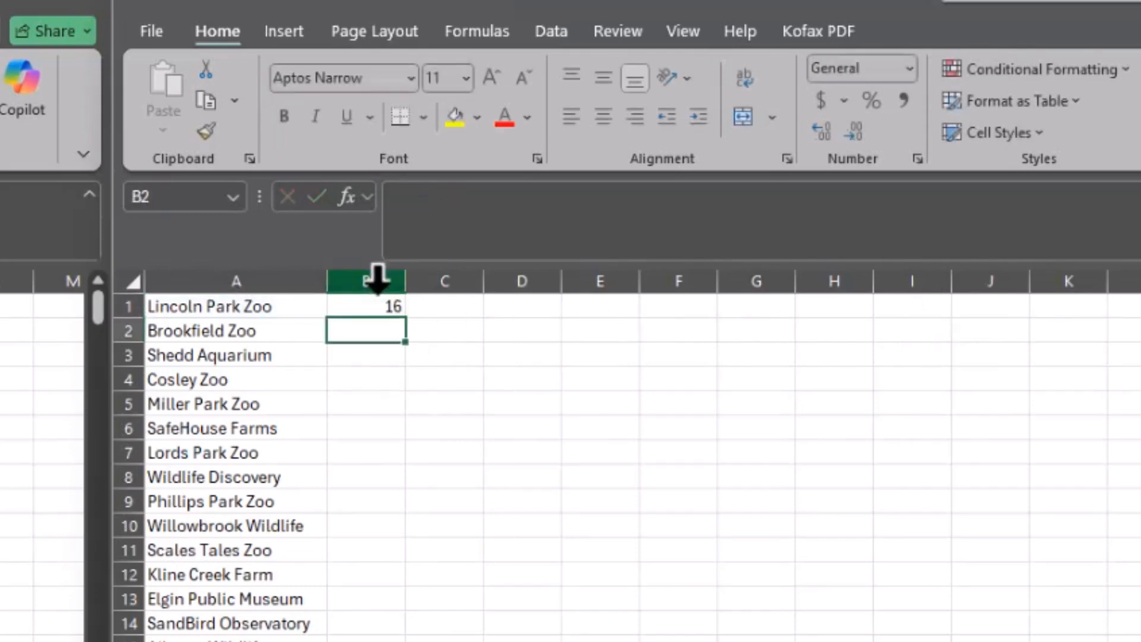
{"action": "left_click", "coordinate": [262, 303]}
{"action": "left_click", "coordinate": [377, 306]}
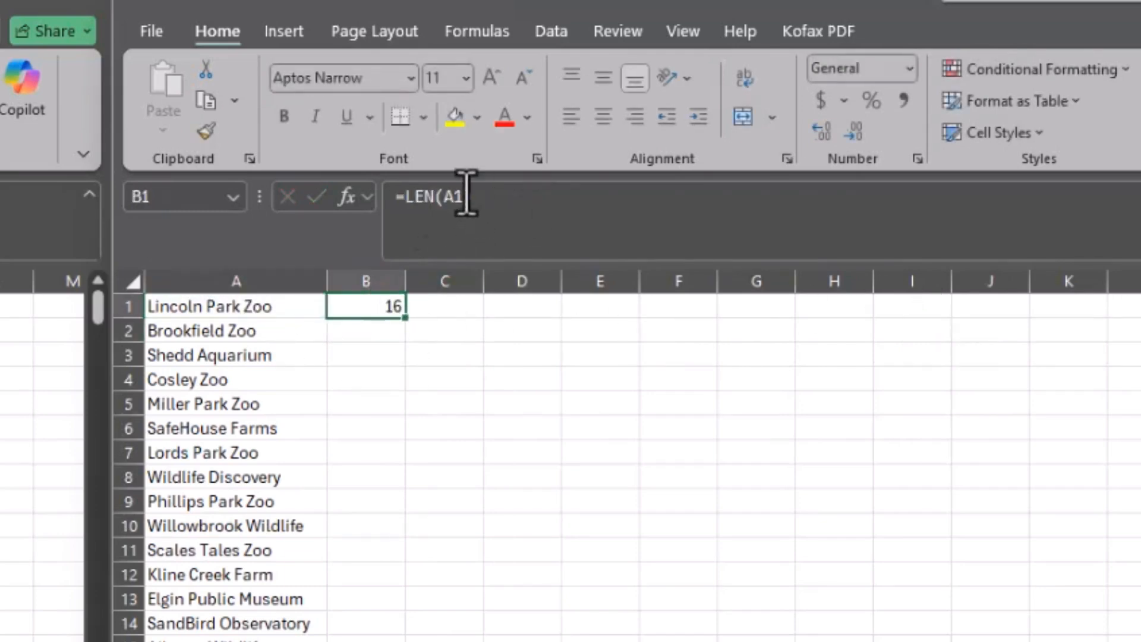
{"action": "left_click", "coordinate": [459, 198]}
Enter =20-B1 in C1 to compute how many characters remain under the 20-character limit
{"action": "left_click", "coordinate": [469, 310]}
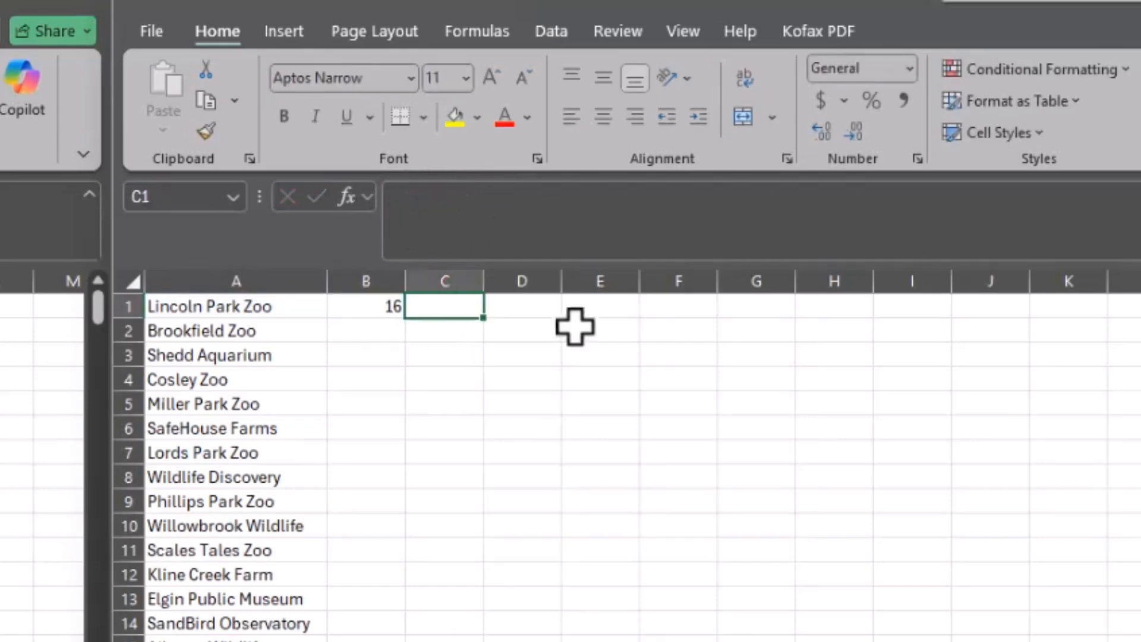
{"action": "type", "text": "=20-"}
{"action": "left_click", "coordinate": [364, 305]}
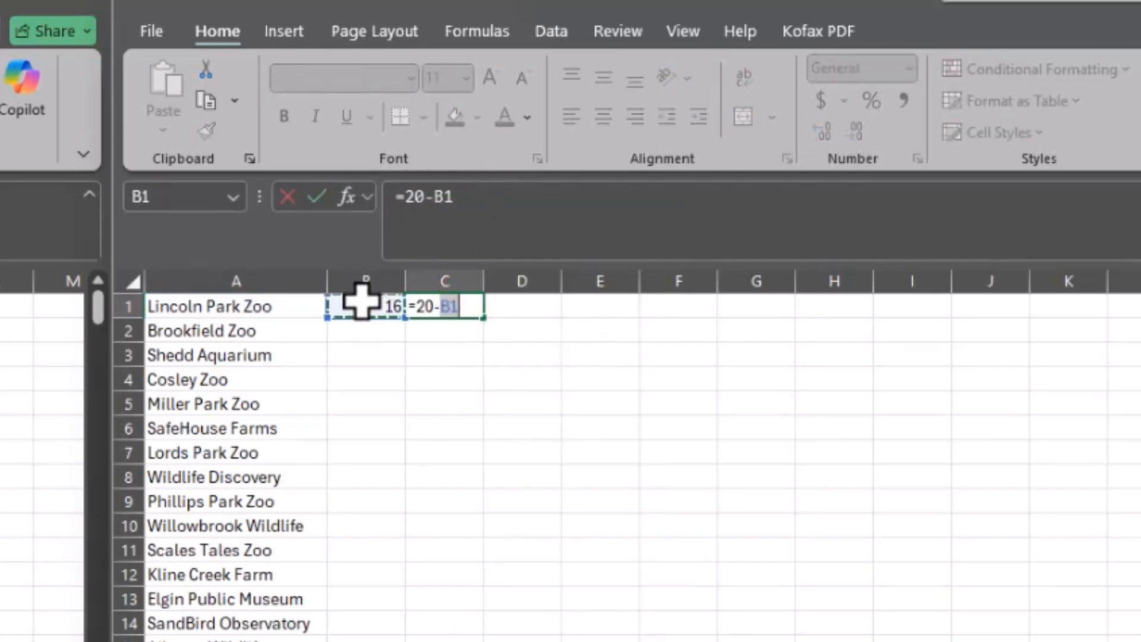
{"action": "key", "text": "Return"}
Copy the formulas in B1:C1 down to row 127, the last entry of the list
{"action": "left_click", "coordinate": [403, 305]}
{"action": "left_click_drag", "start_coordinate": [403, 305], "coordinate": [445, 641]}
{"action": "key", "text": "ctrl+c"}
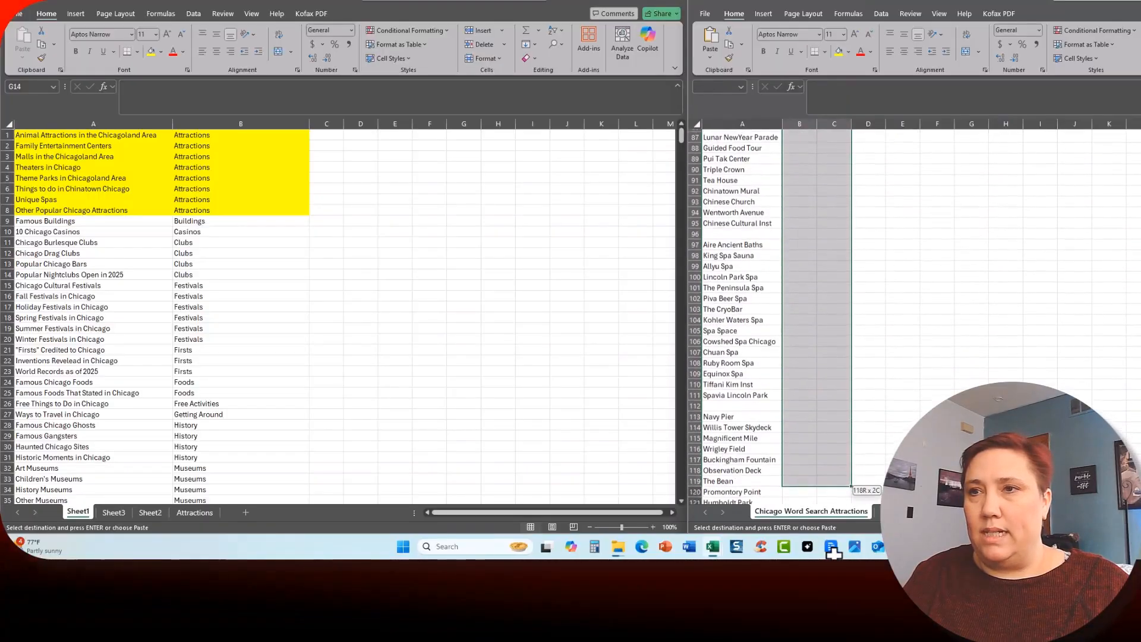
{"action": "left_click_drag", "start_coordinate": [834, 552], "coordinate": [844, 438]}
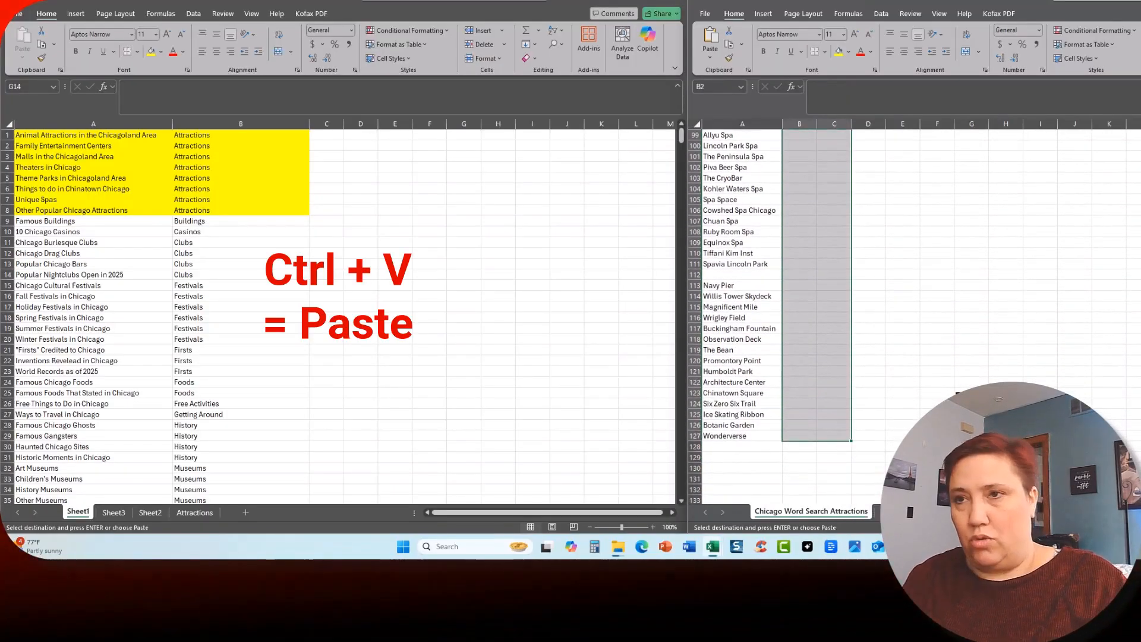
{"action": "key", "text": "ctrl+v"}
Format column C as Number with 0 decimal places and negative numbers in red parentheses
{"action": "left_click", "coordinate": [833, 121]}
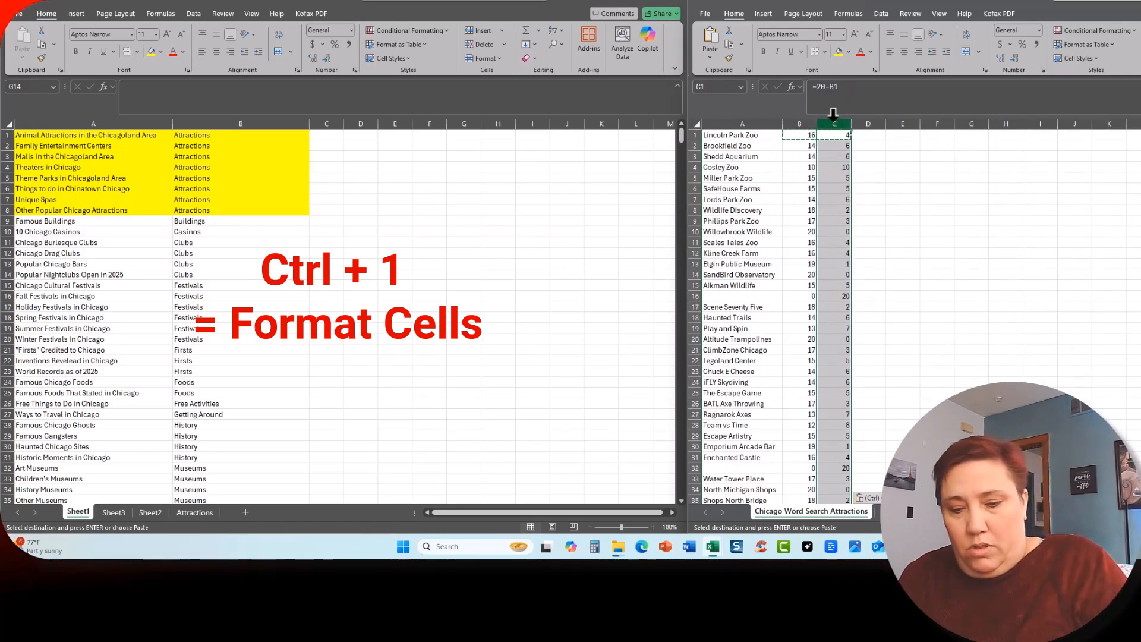
{"action": "key", "text": "ctrl+1"}
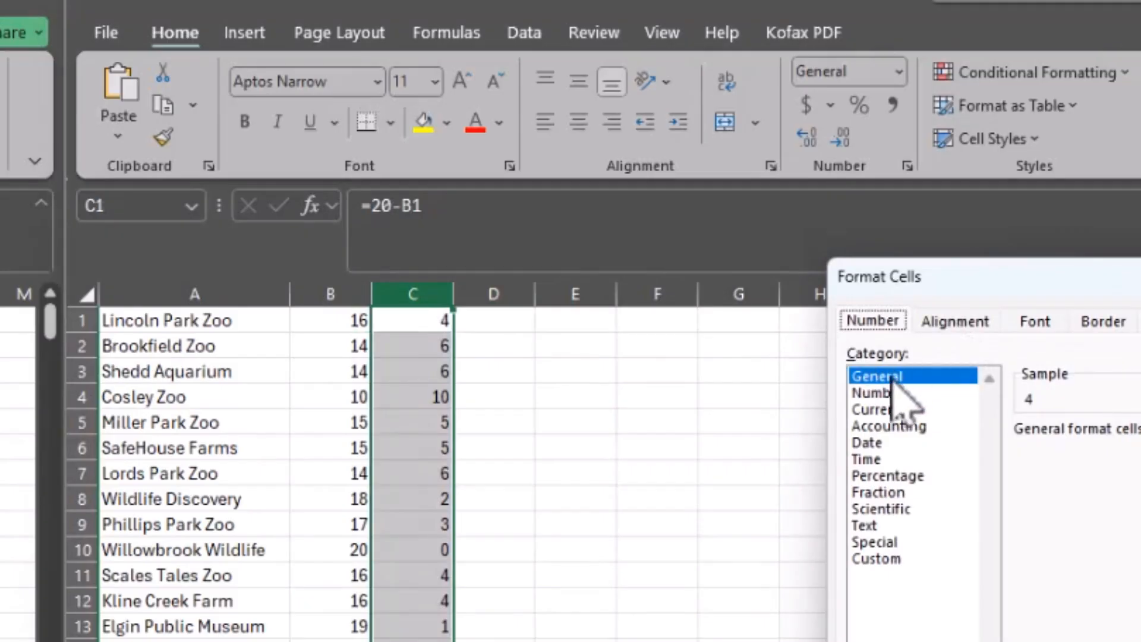
{"action": "left_click", "coordinate": [886, 392]}
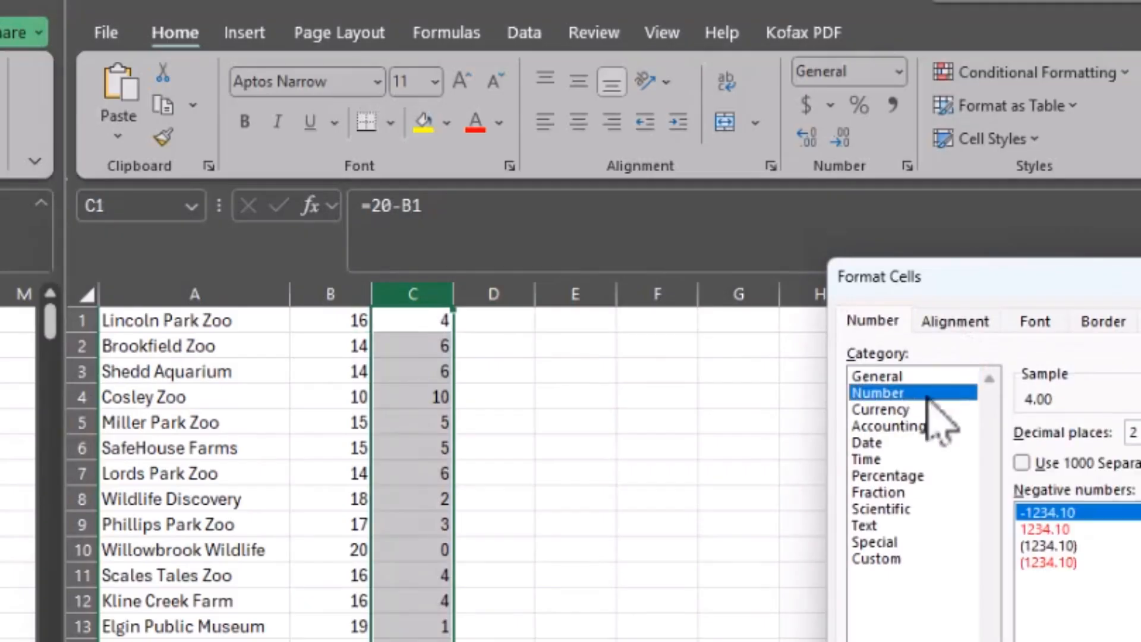
{"action": "left_click", "coordinate": [1049, 562]}
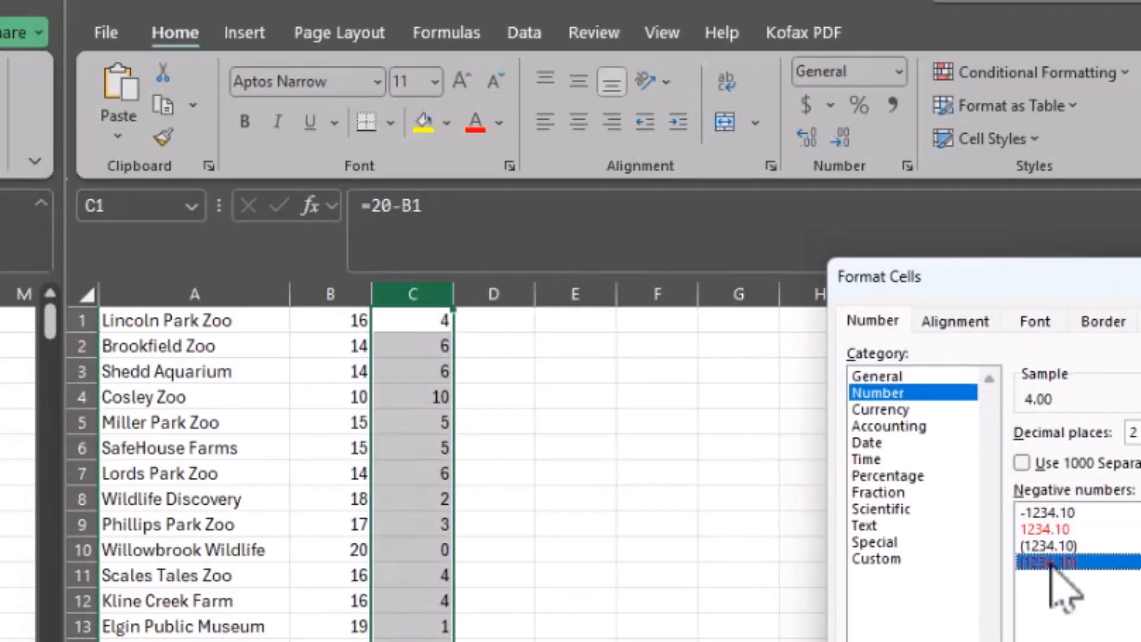
{"action": "key", "text": "alt+d"}
{"action": "type", "text": "0"}
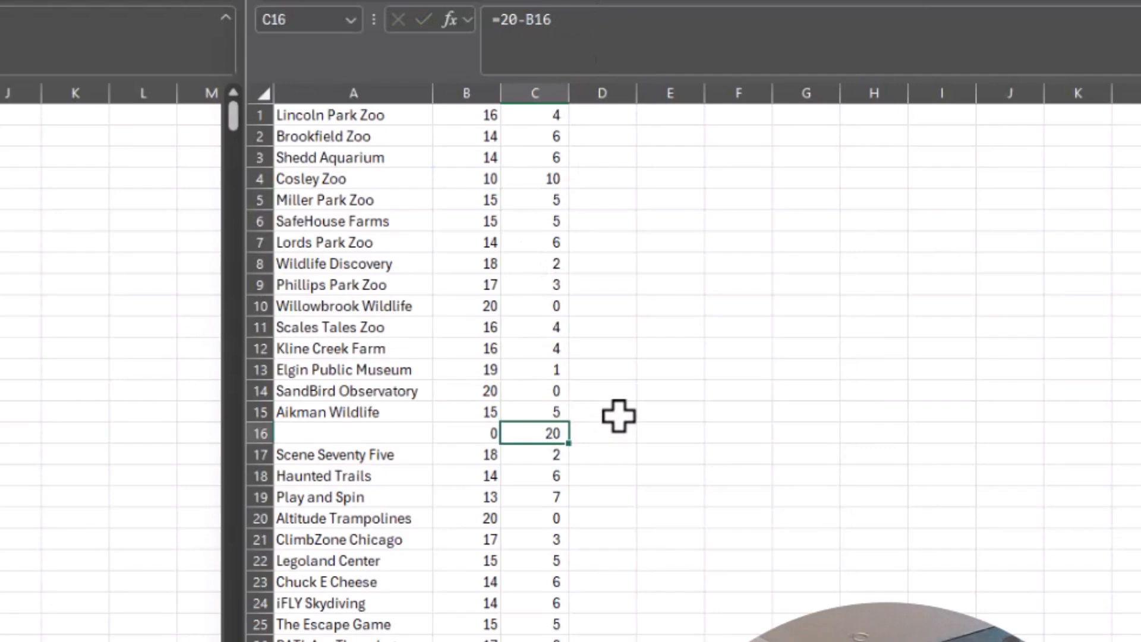
Clear the formulas from columns B and C in the blank separator rows 16, 32 and 48
{"action": "key", "text": "Left"}
{"action": "key", "text": "shift+Right"}
{"action": "key", "text": "Delete"}
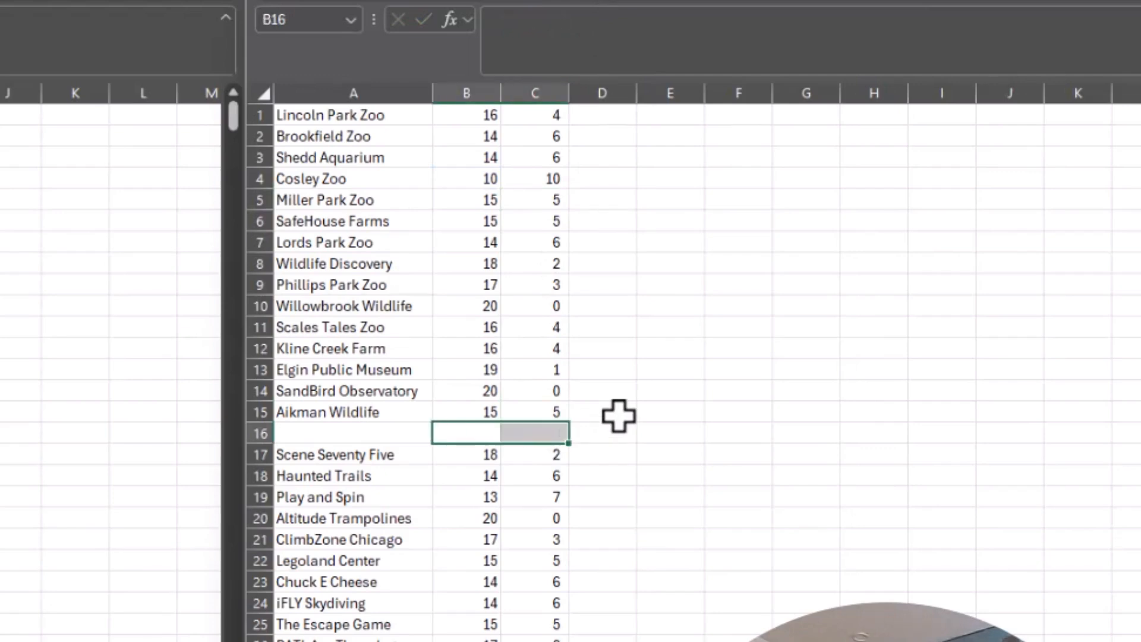
{"action": "scroll", "coordinate": [573, 453], "scroll_direction": "down", "scroll_amount": 4}
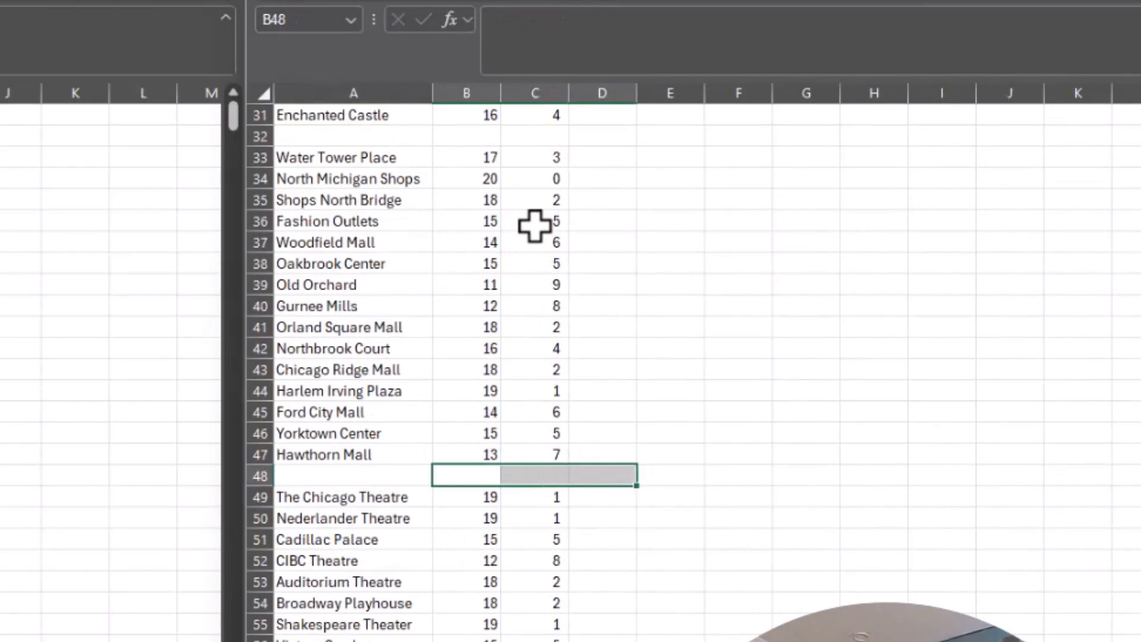
Change the Northbrook Court entry in A42 to "The Northbrook Court Mall of America" and autofit column A to the longer text
{"action": "left_click", "coordinate": [535, 225]}
{"action": "left_click", "coordinate": [545, 369]}
{"action": "left_click", "coordinate": [377, 348]}
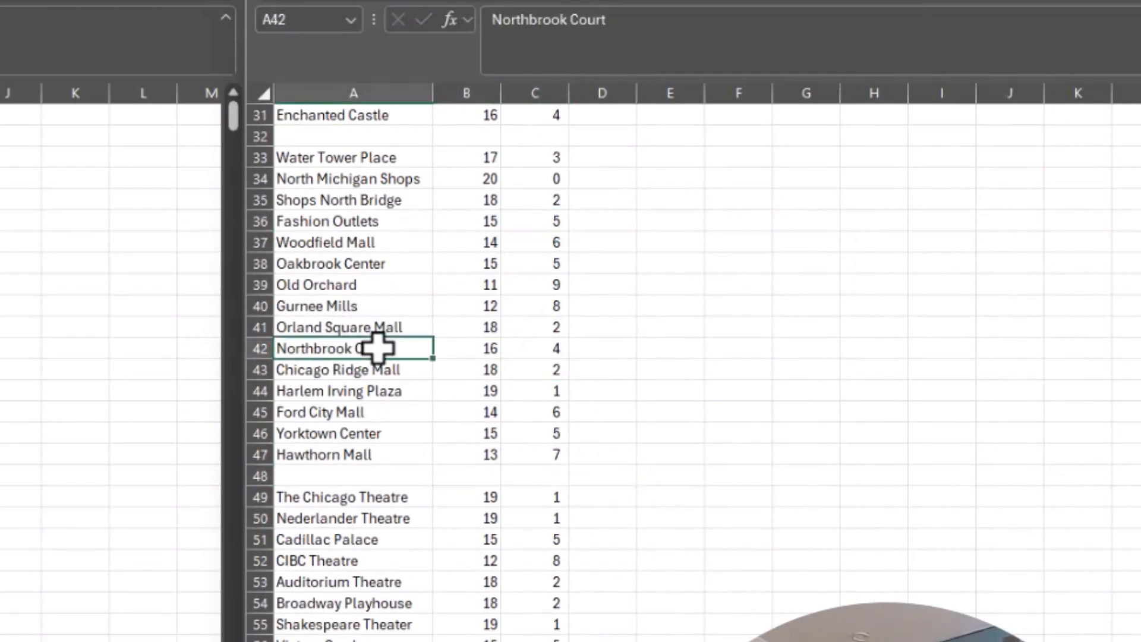
{"action": "left_click", "coordinate": [488, 21]}
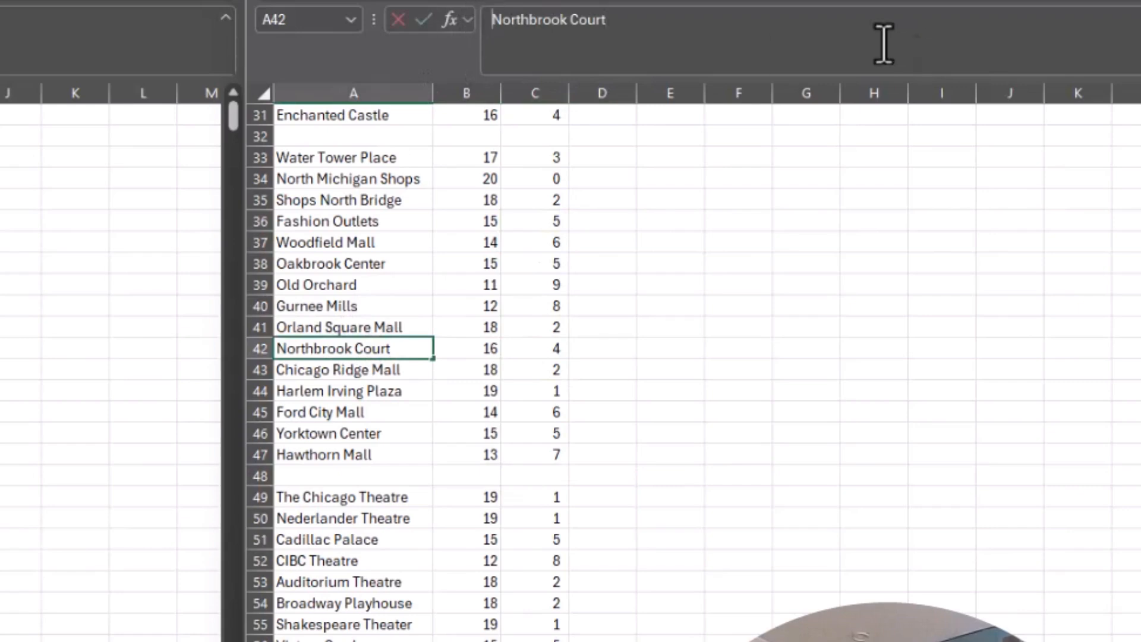
{"action": "type", "text": "The Northbrook"}
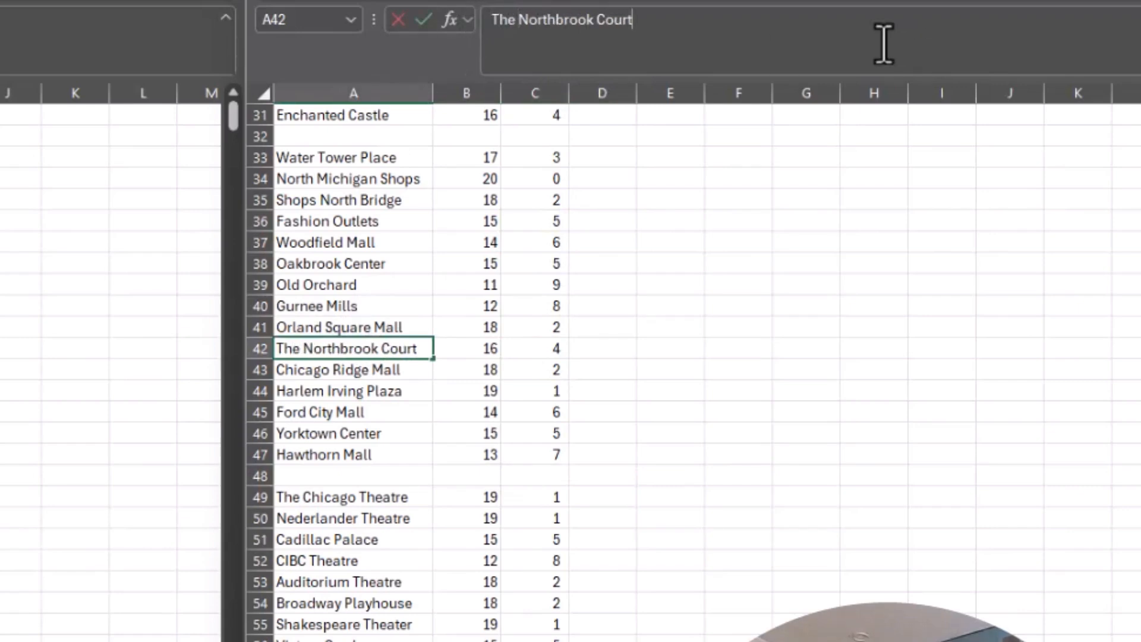
{"action": "type", "text": " Court Mall of Ameri"}
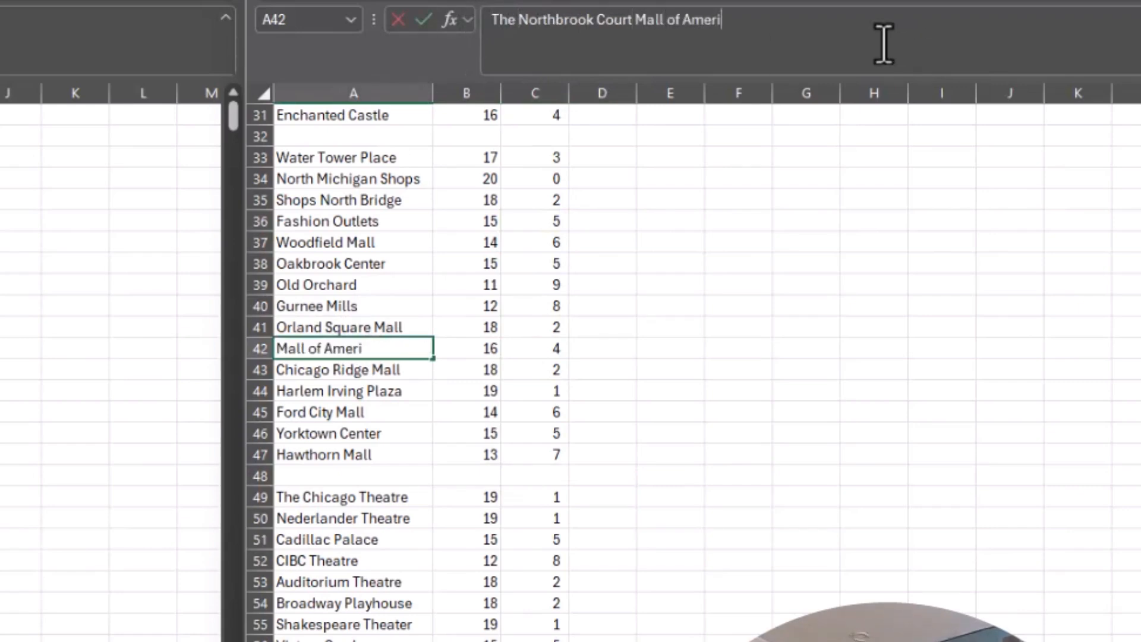
{"action": "type", "text": "ca"}
{"action": "key", "text": "Return"}
{"action": "double_click", "coordinate": [432, 94]}
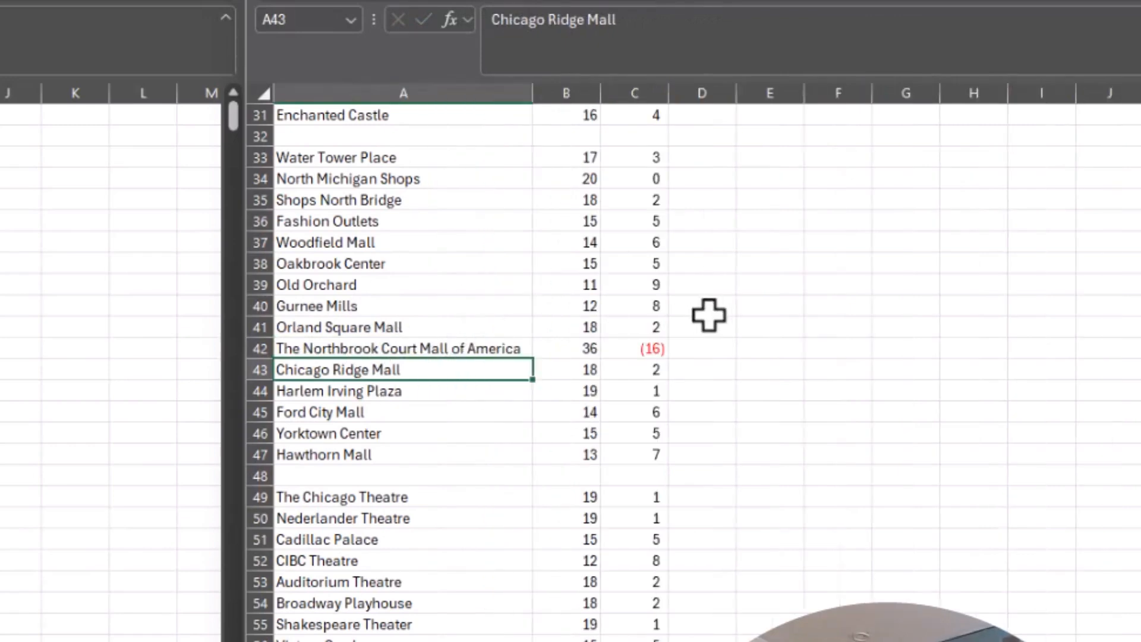
Check the character count and the remaining-character value for the lengthened entry in row 42
{"action": "left_click", "coordinate": [573, 347]}
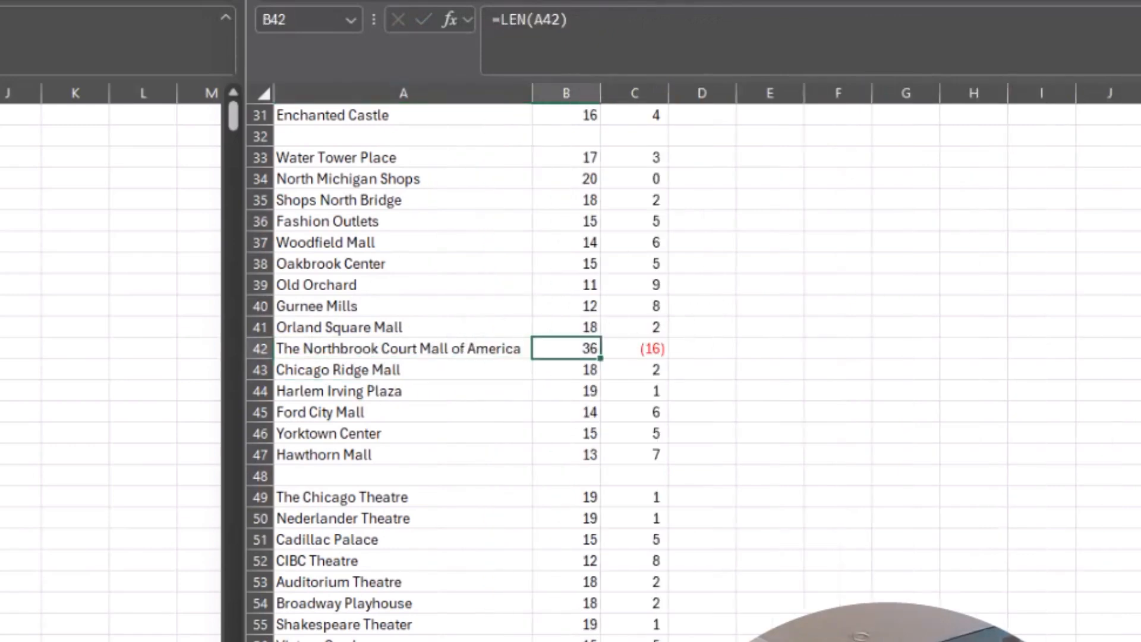
{"action": "left_click", "coordinate": [643, 347]}
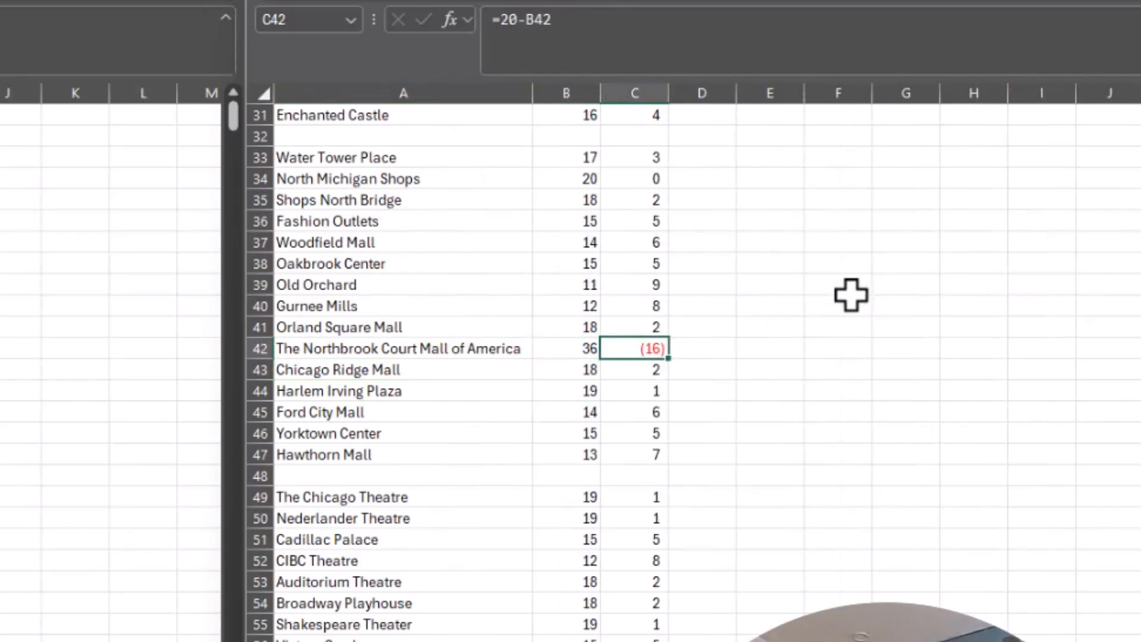
{"action": "scroll", "coordinate": [574, 375], "scroll_direction": "up", "scroll_amount": 5}
{"action": "scroll", "coordinate": [573, 375], "scroll_direction": "down", "scroll_amount": 1}
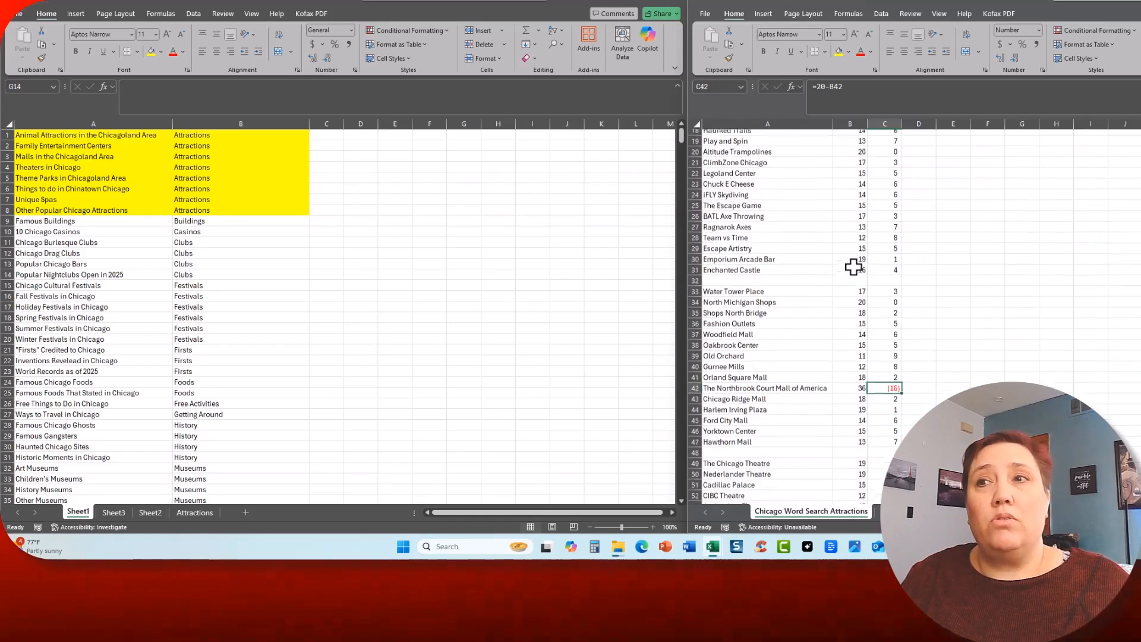
{"action": "scroll", "coordinate": [854, 267], "scroll_direction": "down", "scroll_amount": 1}
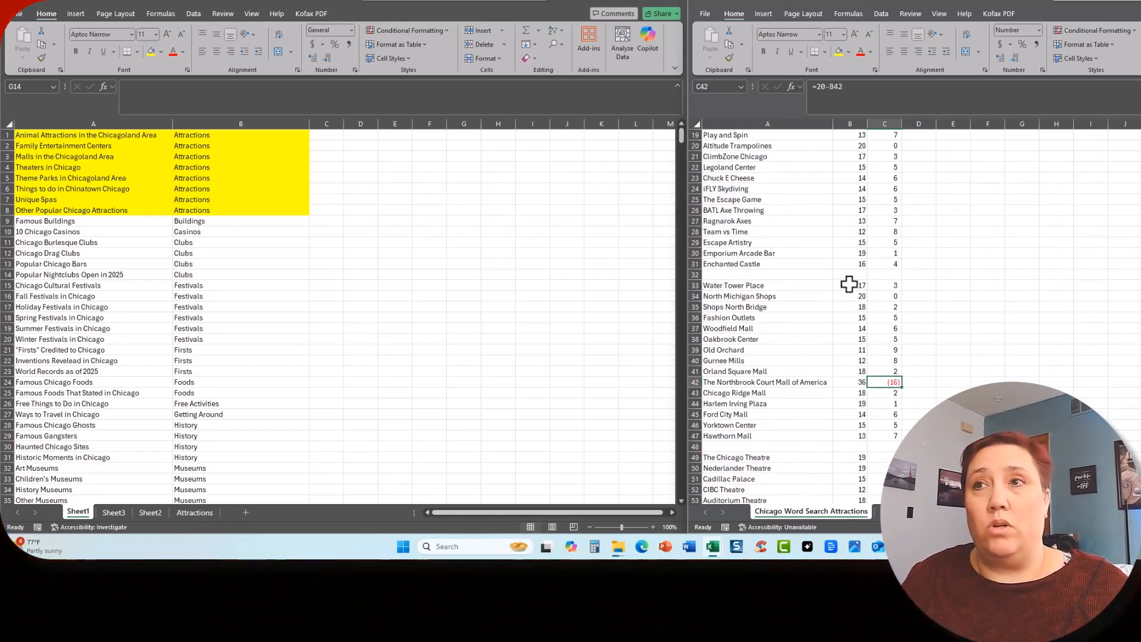
Remove the extra wording from the Northbrook Court entry in A42 and select the formula columns B and C
{"action": "left_click", "coordinate": [790, 381]}
{"action": "left_click_drag", "start_coordinate": [886, 88], "coordinate": [1045, 89]}
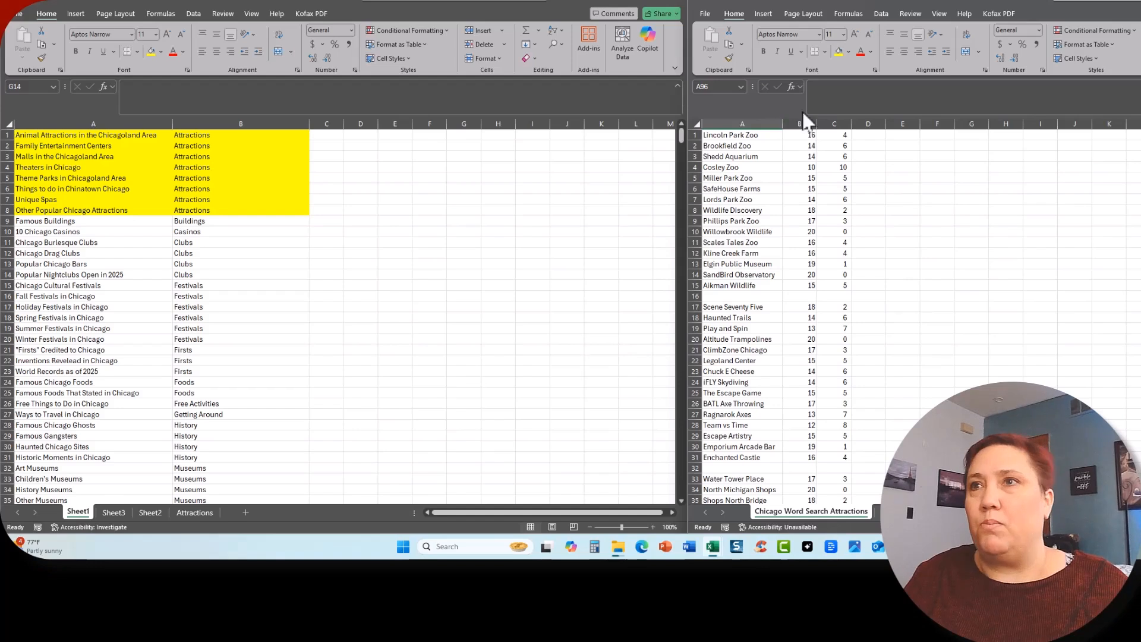
{"action": "left_click_drag", "start_coordinate": [802, 123], "coordinate": [860, 123]}
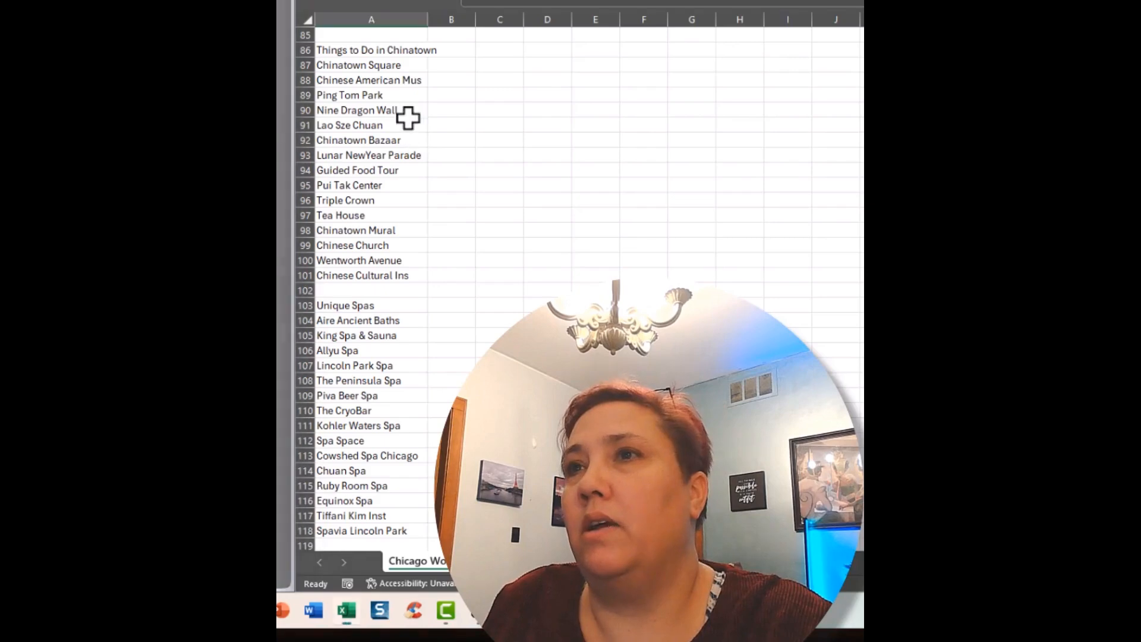
Enter a LEN formula in D1 that counts the characters of the list title in A1
{"action": "scroll", "coordinate": [400, 114], "scroll_direction": "up", "scroll_amount": 15}
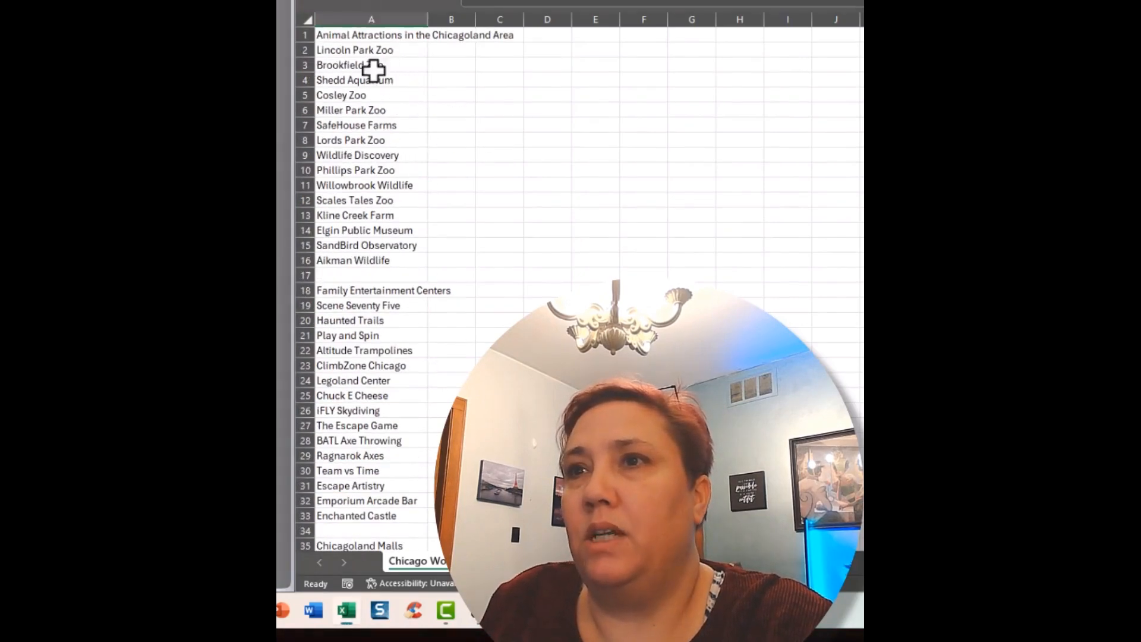
{"action": "left_click", "coordinate": [327, 260]}
{"action": "left_click", "coordinate": [204, 83]}
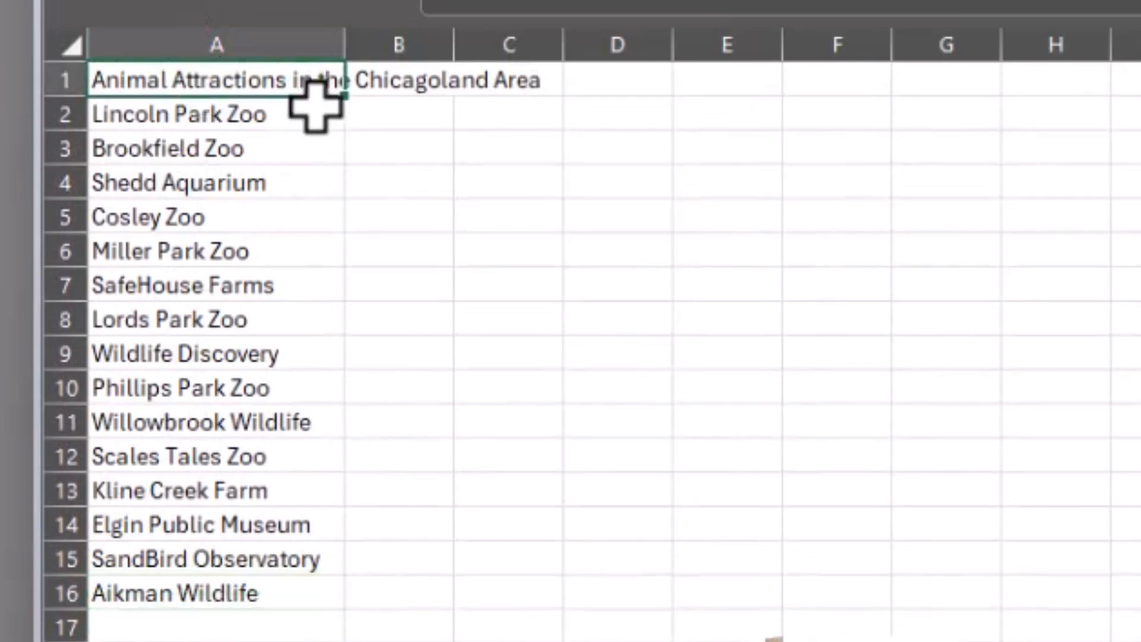
{"action": "left_click", "coordinate": [636, 74]}
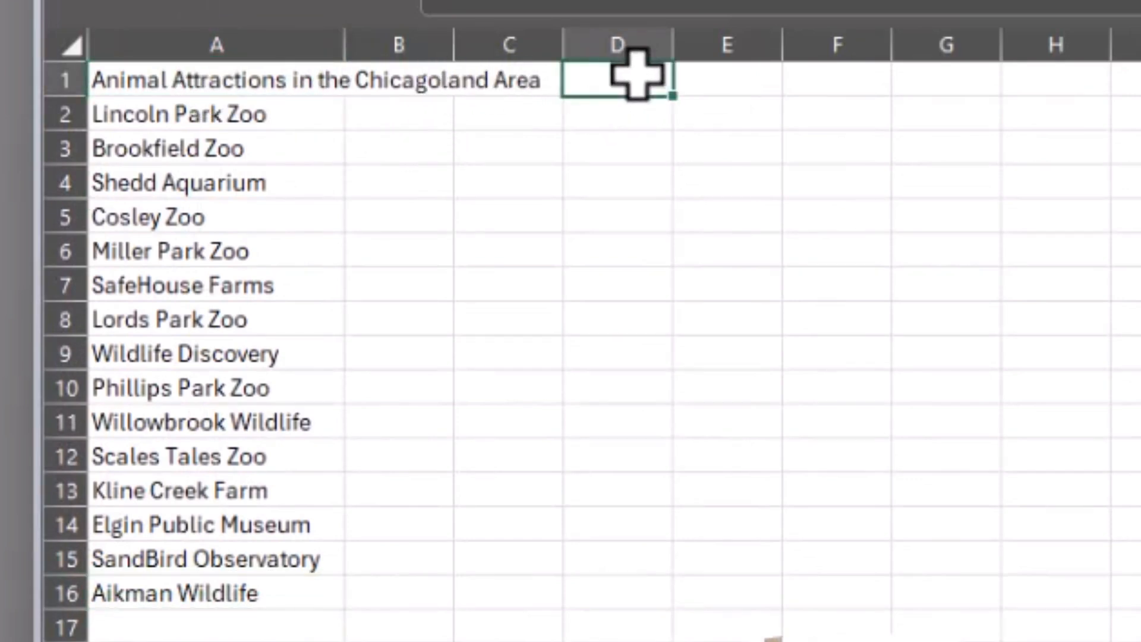
{"action": "type", "text": "=len("}
{"action": "key", "text": "Left"}
{"action": "key", "text": "Left"}
{"action": "key", "text": "Left"}
{"action": "key", "text": "Return"}
{"action": "left_click", "coordinate": [650, 74]}
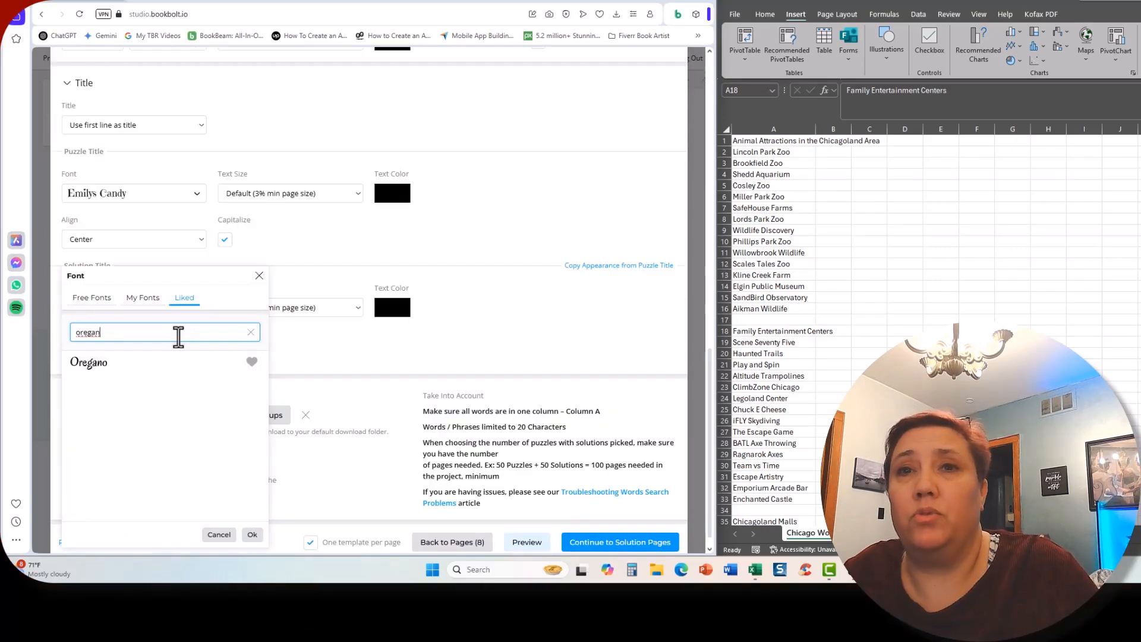
In Book Bolt Studio, choose Oregano as the solution title font and open page 3 of the generated puzzles
{"action": "left_click", "coordinate": [108, 364]}
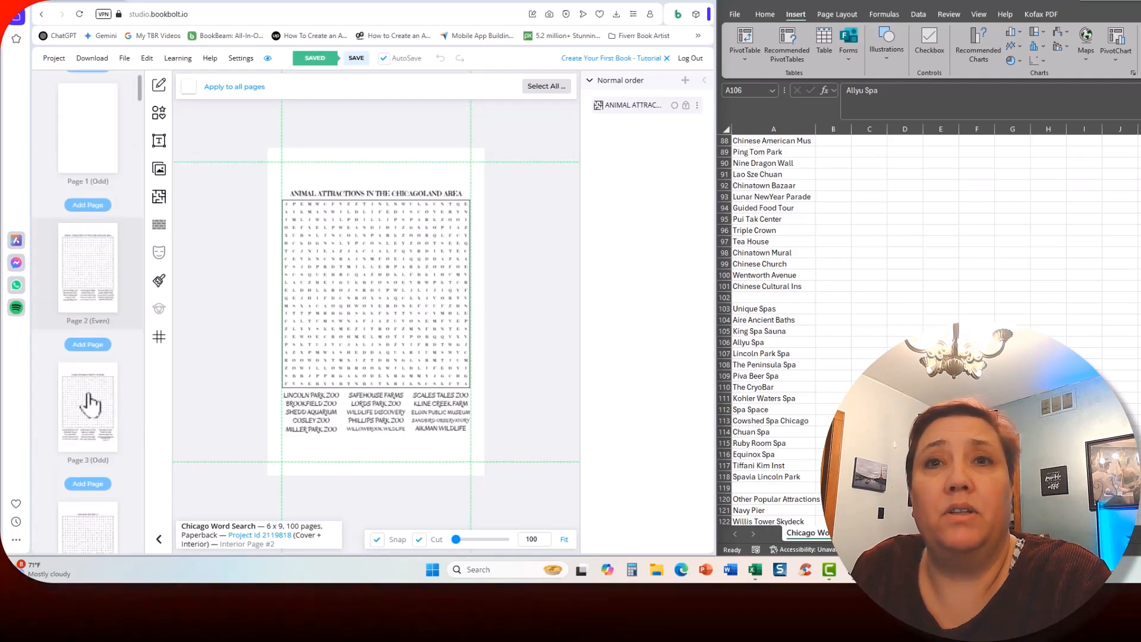
{"action": "left_click", "coordinate": [89, 405]}
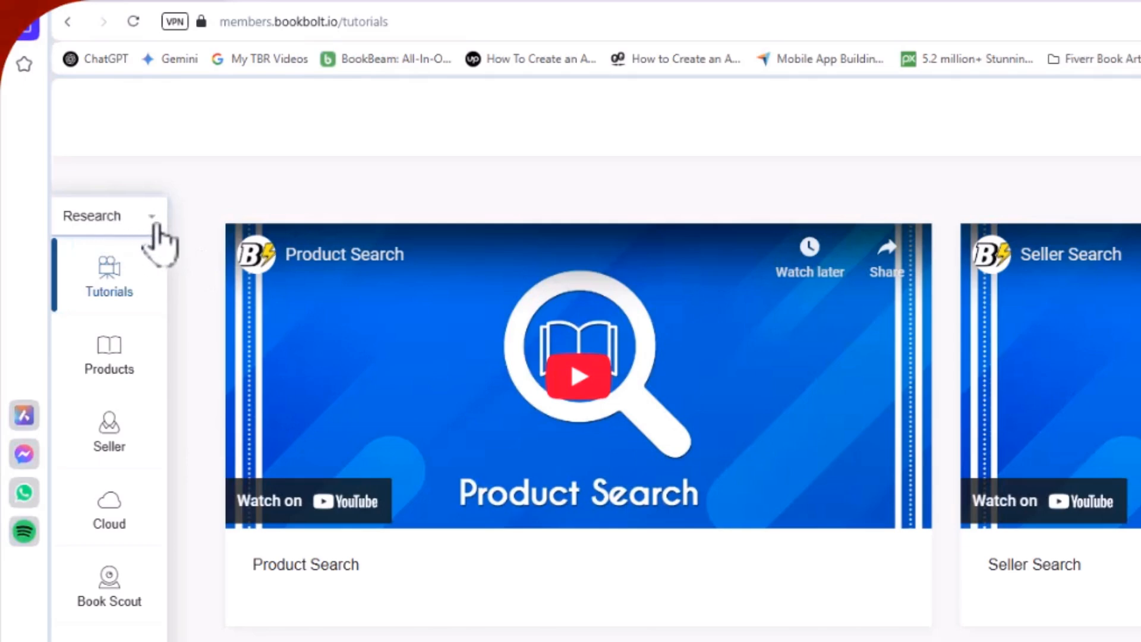
Switch the Book Bolt members area from Research to Create and open BookBolt Studio
{"action": "left_click", "coordinate": [79, 116]}
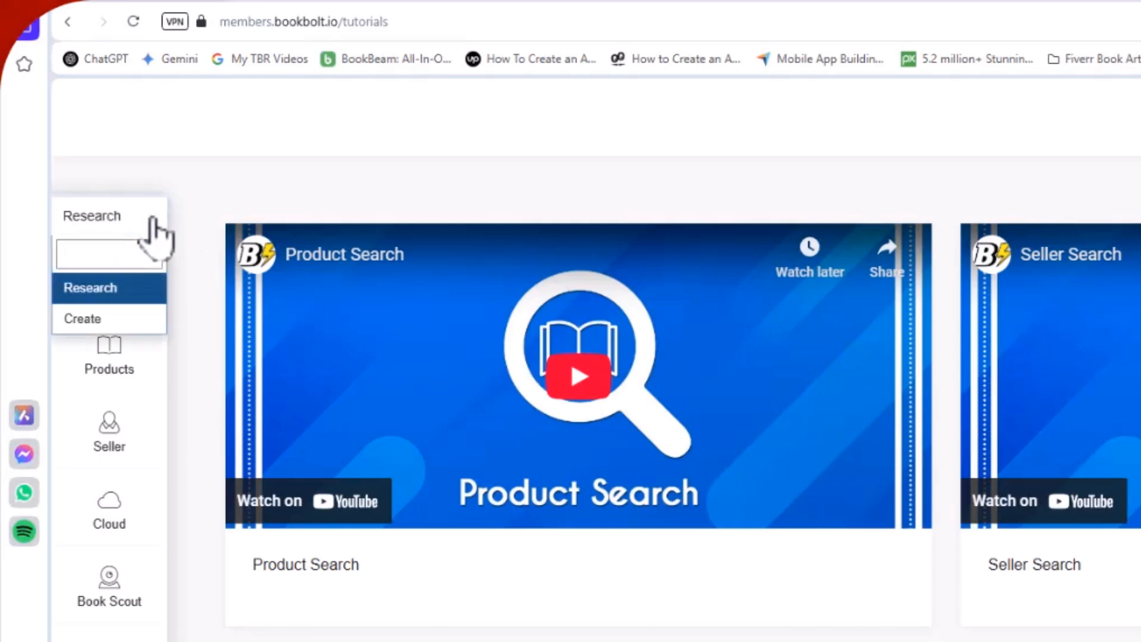
{"action": "left_click", "coordinate": [95, 319]}
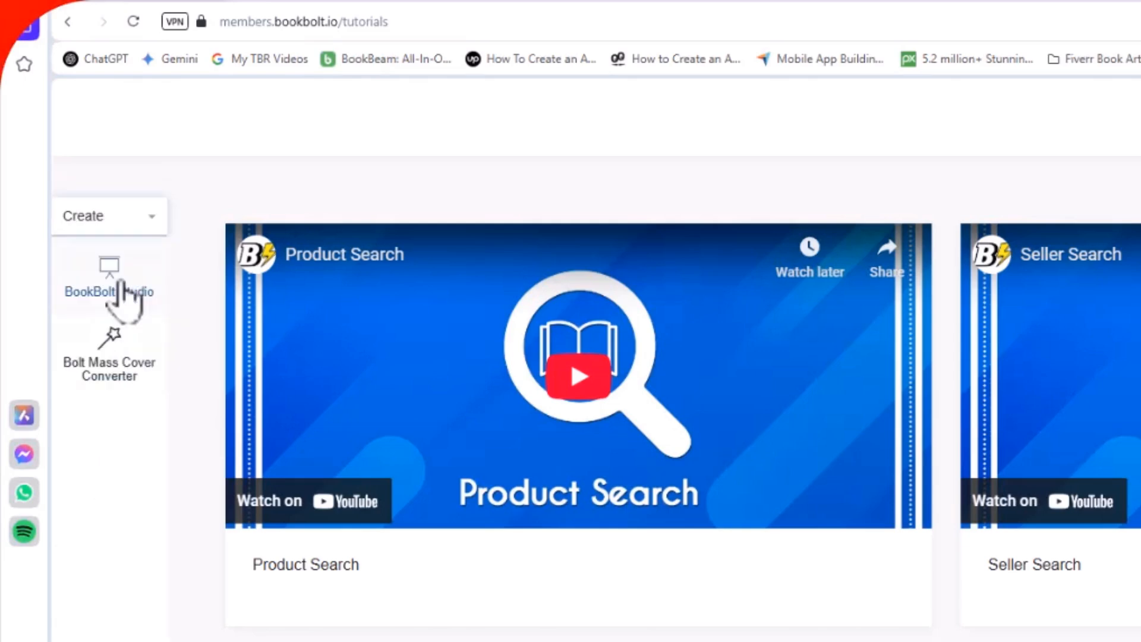
{"action": "left_click", "coordinate": [126, 295]}
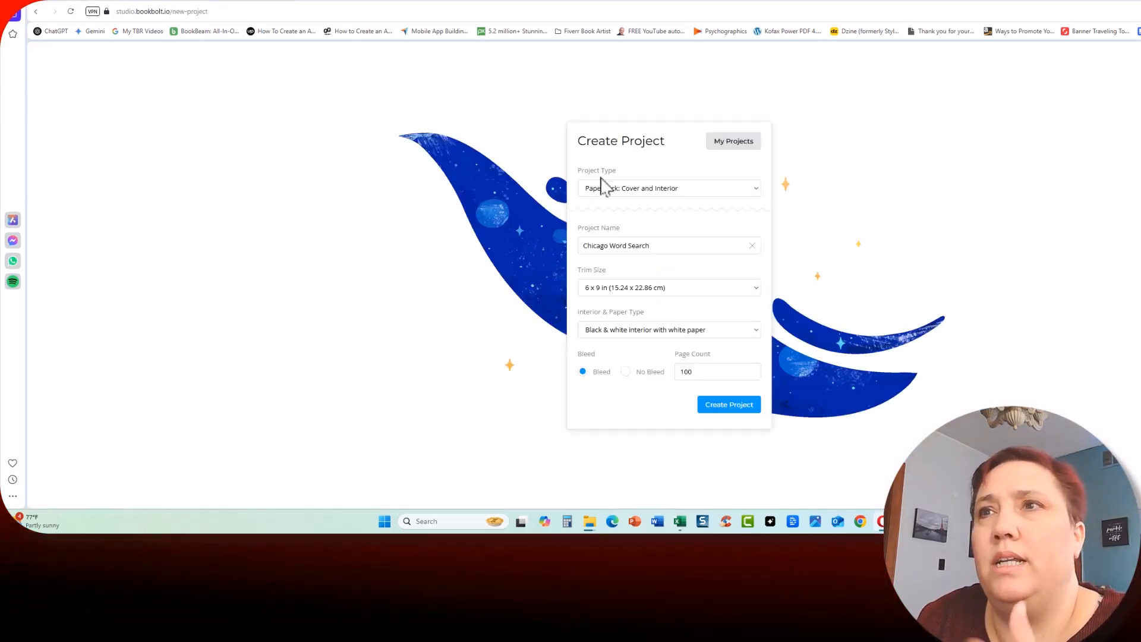
Set up a "Paperback: Cover and Interior" project named Chicago Word Search with a 6 x 9 in trim size
{"action": "left_click", "coordinate": [755, 192]}
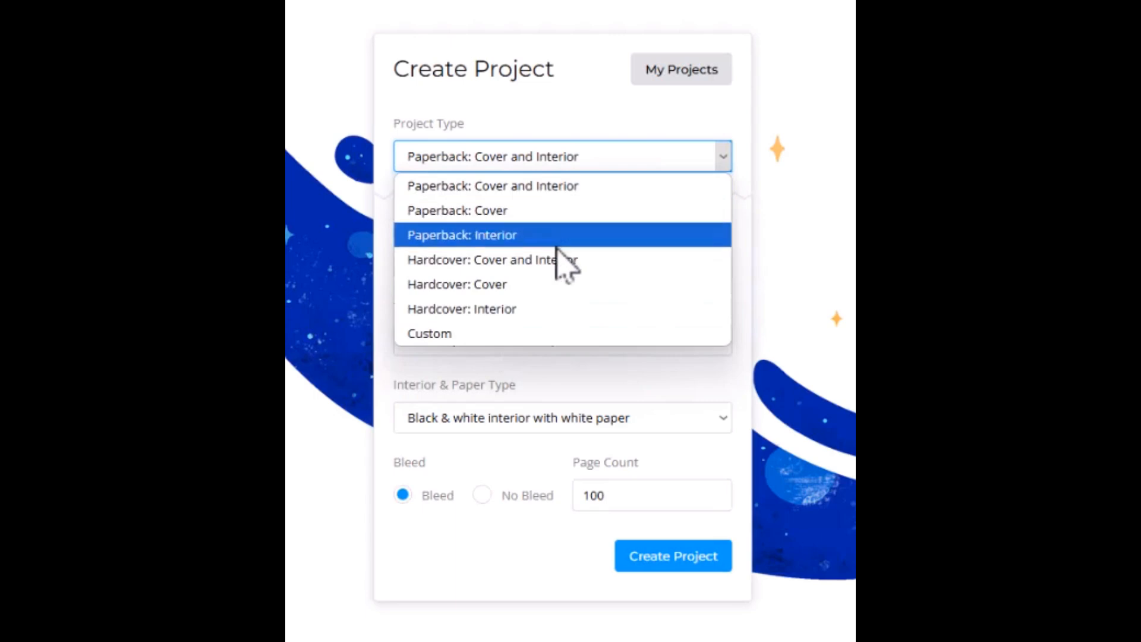
{"action": "left_click", "coordinate": [584, 189]}
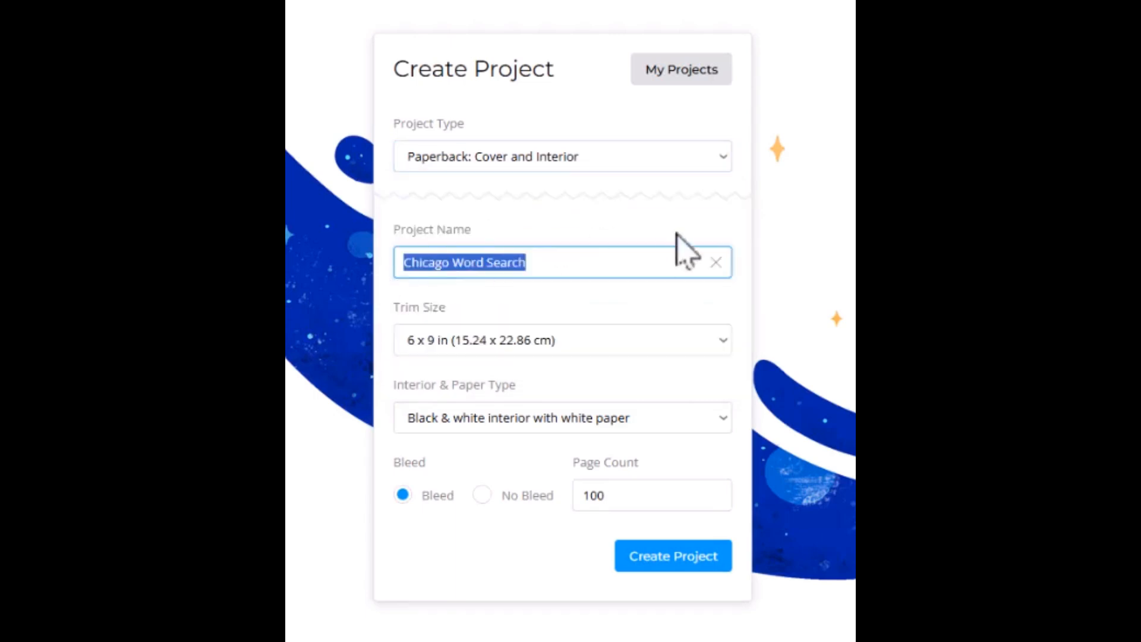
{"action": "left_click", "coordinate": [713, 261]}
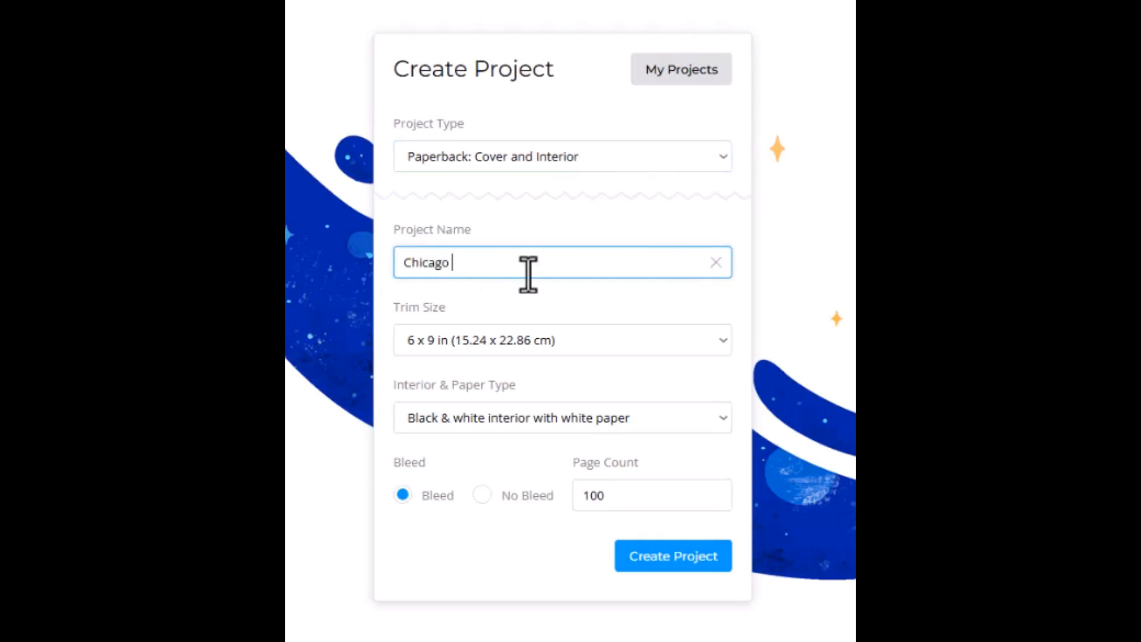
{"action": "left_click", "coordinate": [722, 343]}
{"action": "left_click", "coordinate": [724, 344]}
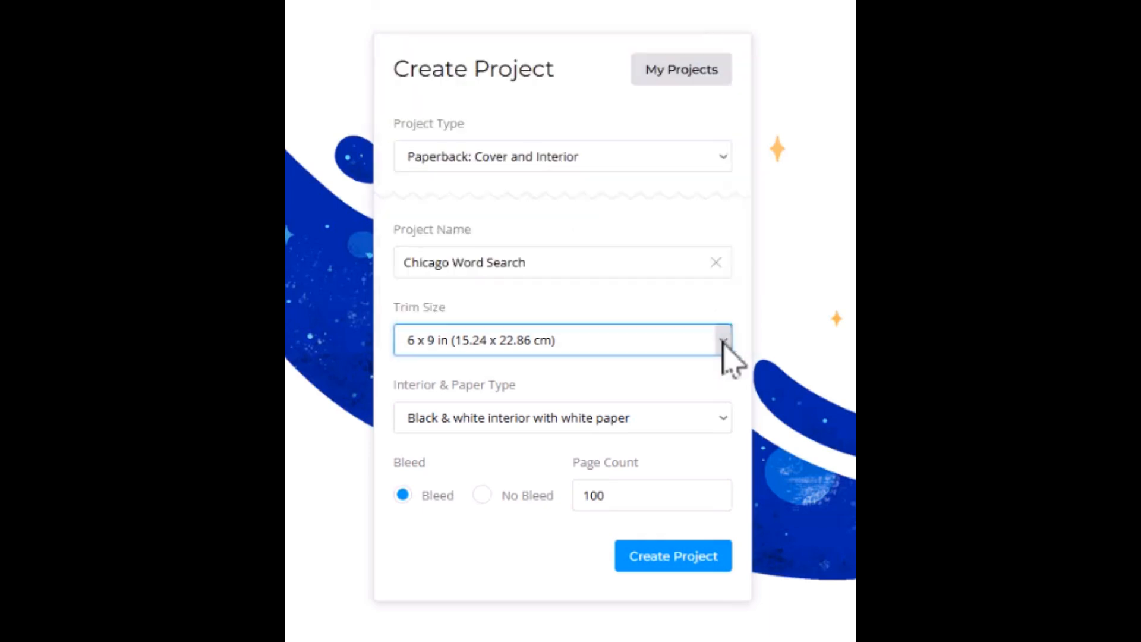
Choose black & white interior with white paper, keep Bleed and 100 pages, and create the project
{"action": "left_click", "coordinate": [460, 425]}
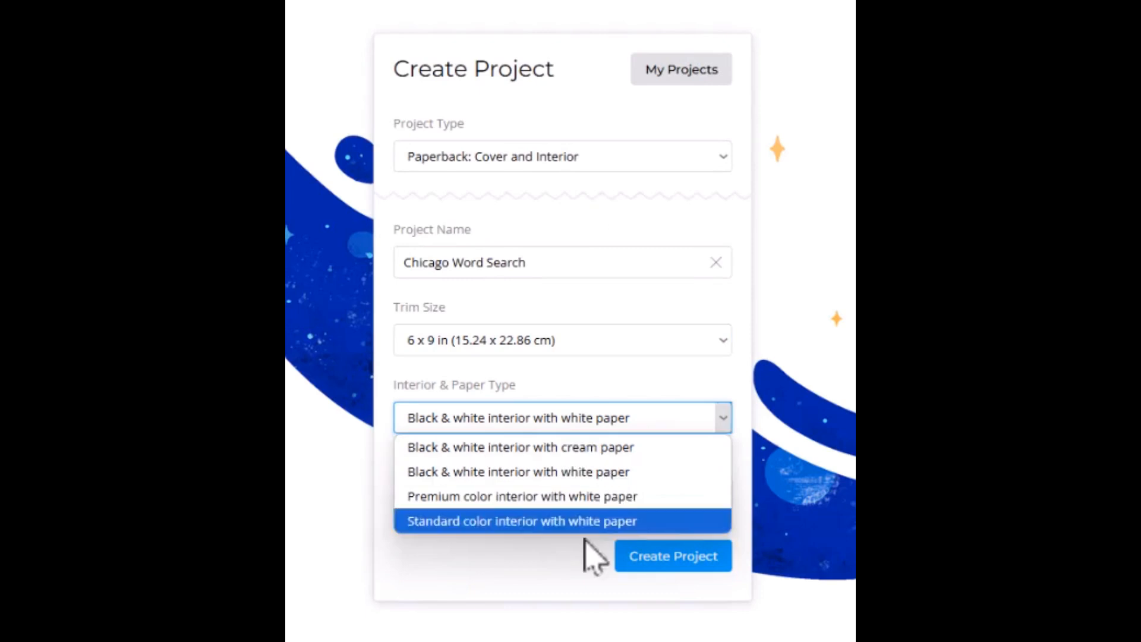
{"action": "left_click", "coordinate": [645, 476]}
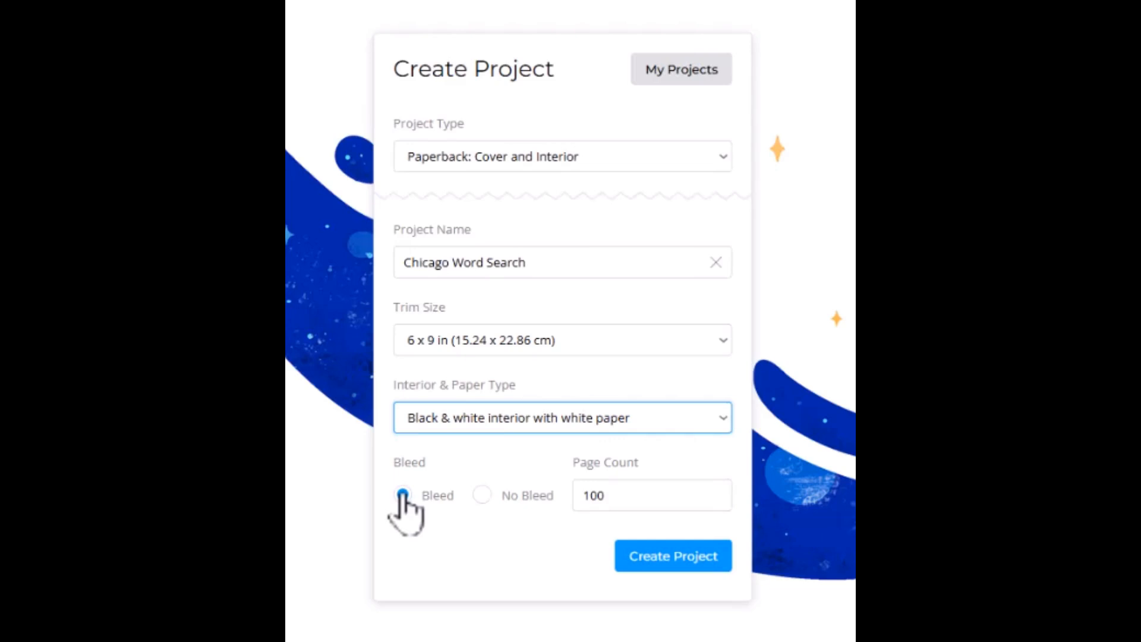
{"action": "left_click", "coordinate": [668, 561]}
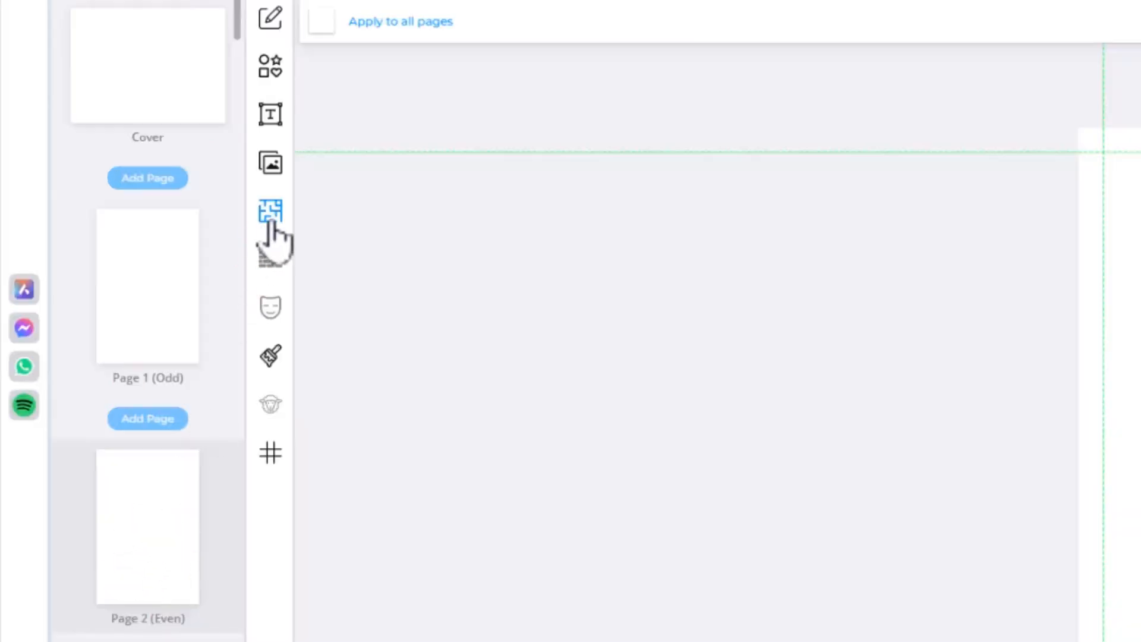
Open the Interior Templates Library and examine the available templates, particularly the word search and other puzzle types
{"action": "left_click", "coordinate": [271, 220]}
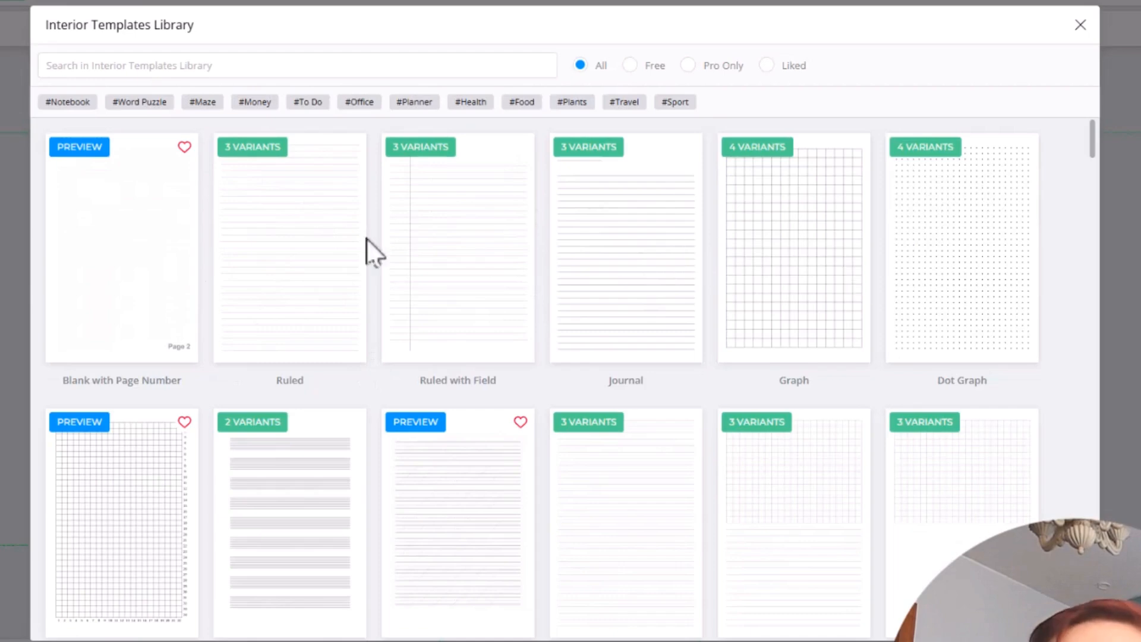
{"action": "scroll", "coordinate": [910, 241], "scroll_direction": "down", "scroll_amount": 2}
{"action": "scroll", "coordinate": [923, 274], "scroll_direction": "down", "scroll_amount": 4}
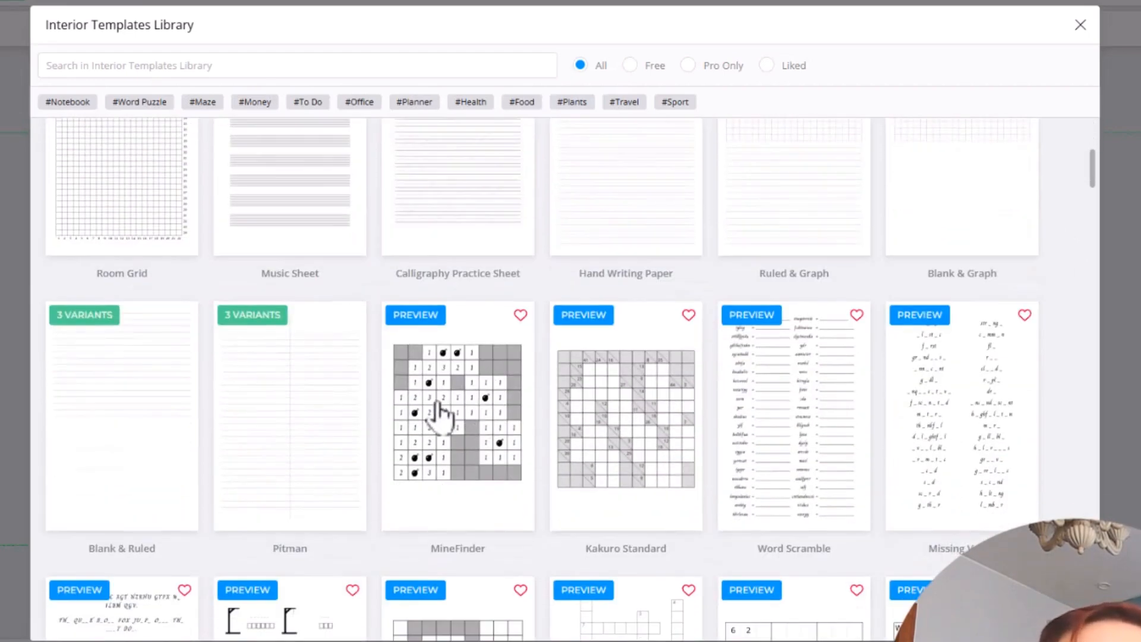
{"action": "scroll", "coordinate": [858, 405], "scroll_direction": "down", "scroll_amount": 3}
{"action": "scroll", "coordinate": [921, 348], "scroll_direction": "down", "scroll_amount": 10}
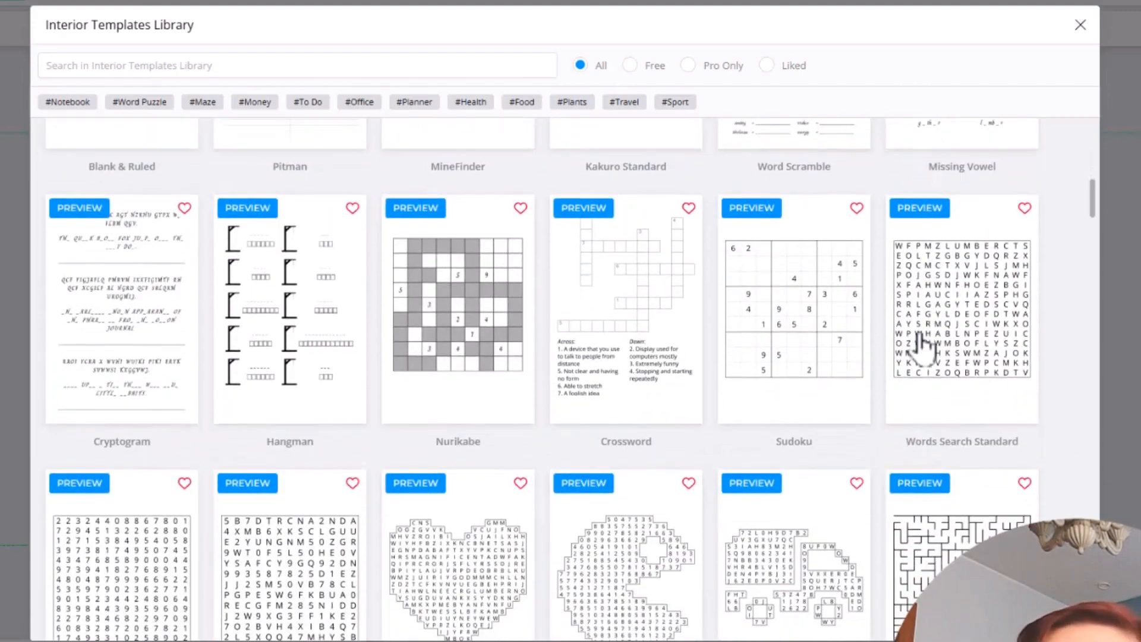
{"action": "scroll", "coordinate": [920, 347], "scroll_direction": "down", "scroll_amount": 20}
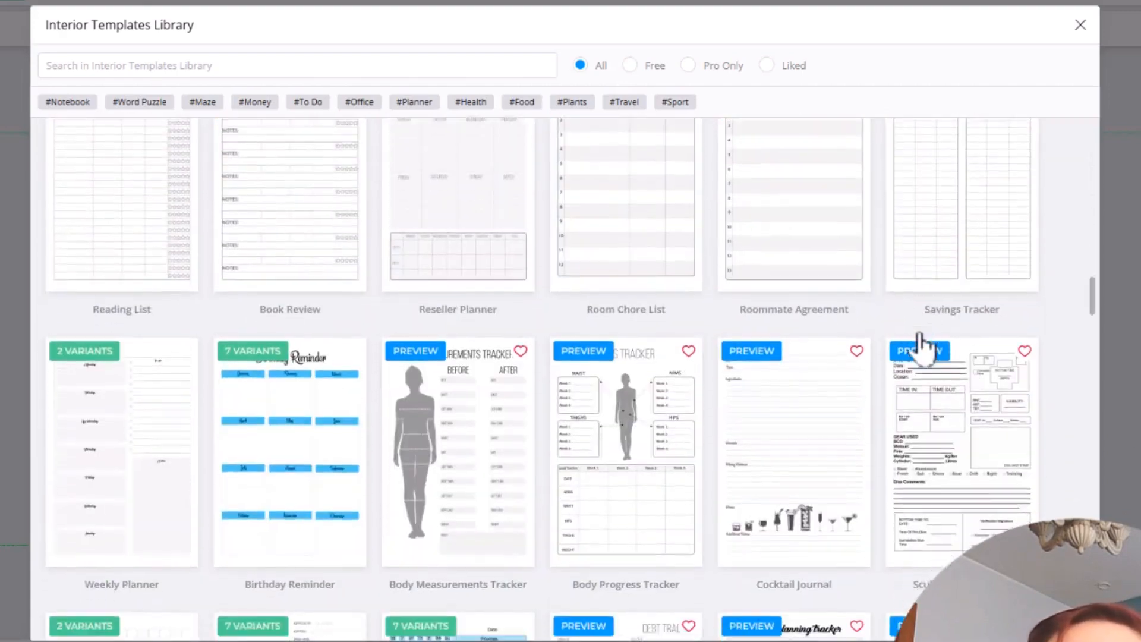
{"action": "scroll", "coordinate": [875, 298], "scroll_direction": "down", "scroll_amount": 3}
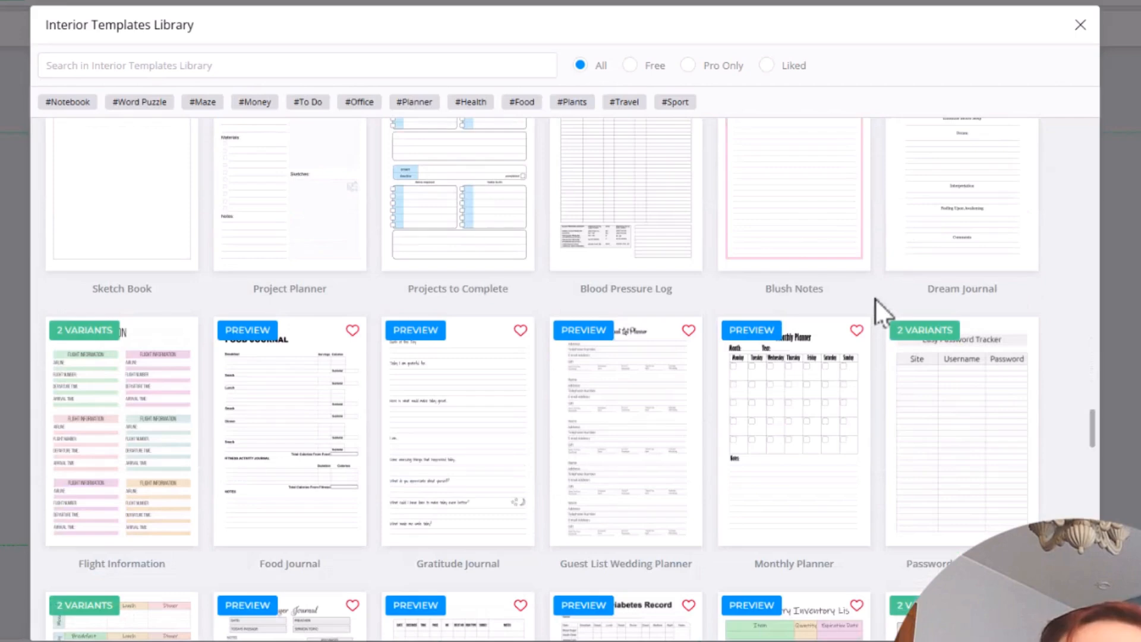
{"action": "scroll", "coordinate": [879, 331], "scroll_direction": "down", "scroll_amount": 3}
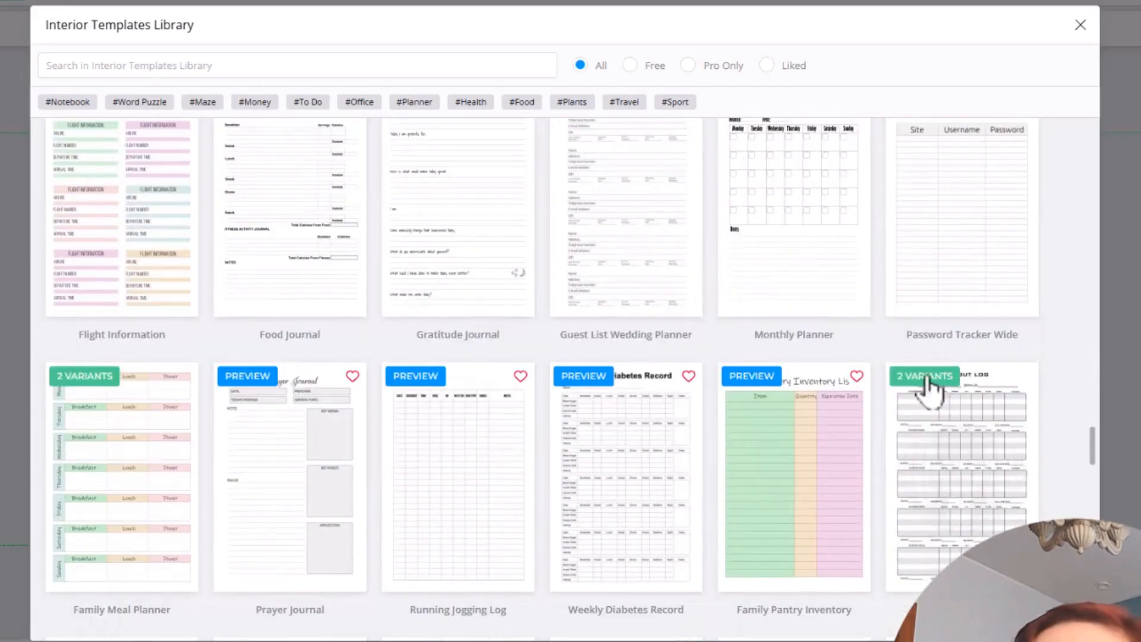
{"action": "scroll", "coordinate": [880, 380], "scroll_direction": "down", "scroll_amount": 1}
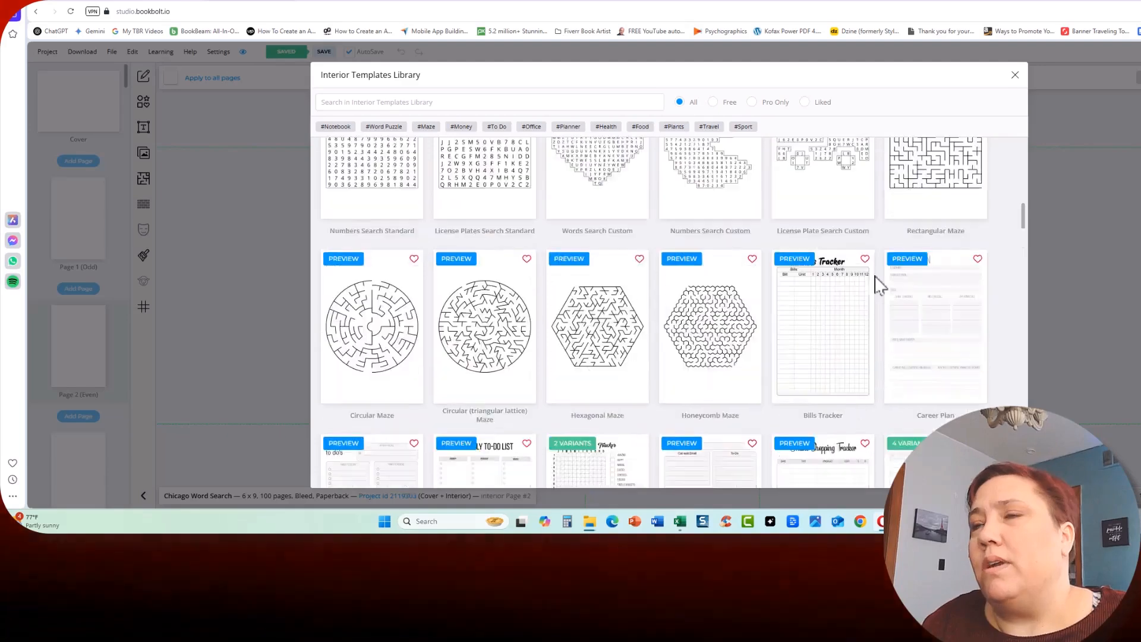
{"action": "scroll", "coordinate": [879, 286], "scroll_direction": "up", "scroll_amount": 5}
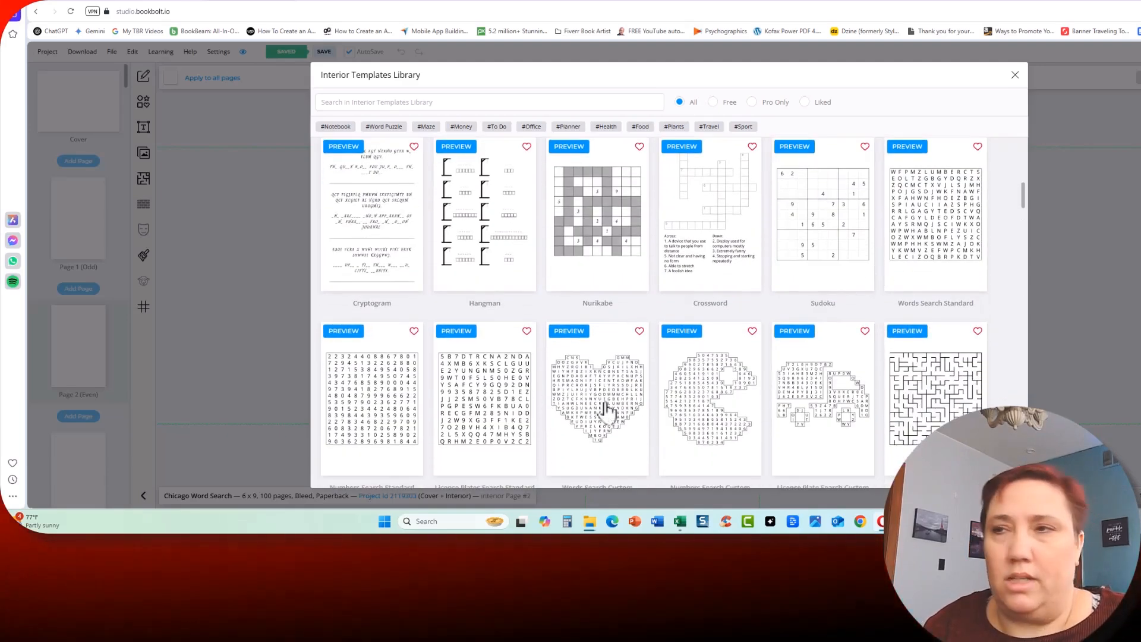
Choose the Words Search Standard template and select pages 2 to 7 for the puzzles
{"action": "left_click", "coordinate": [916, 228]}
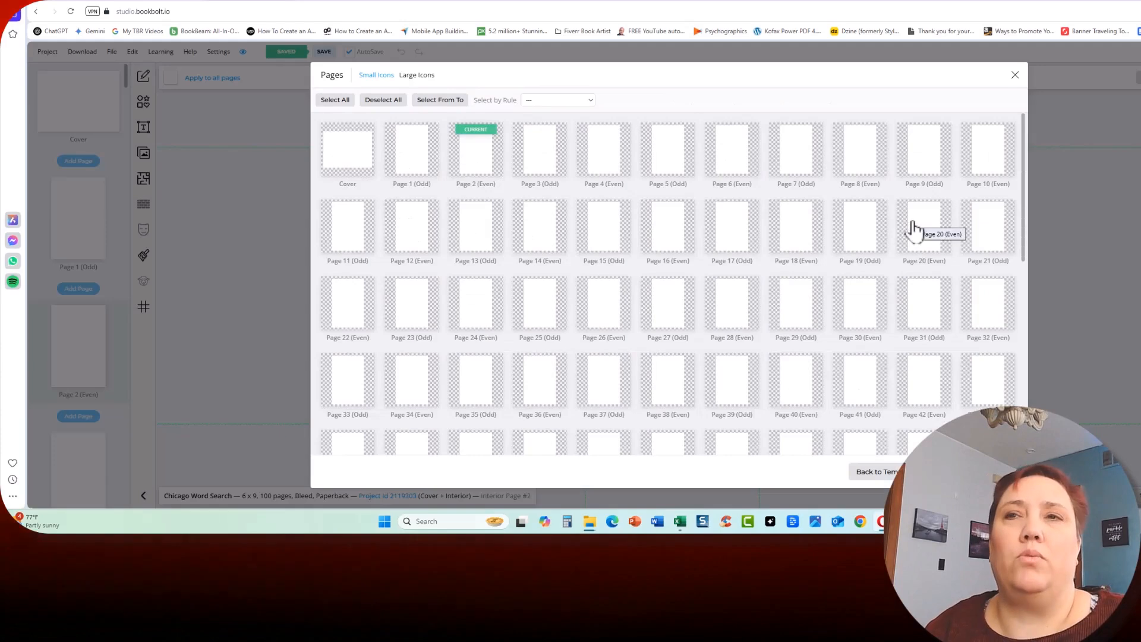
{"action": "left_click", "coordinate": [476, 156]}
{"action": "left_click", "coordinate": [539, 153]}
{"action": "left_click", "coordinate": [604, 153]}
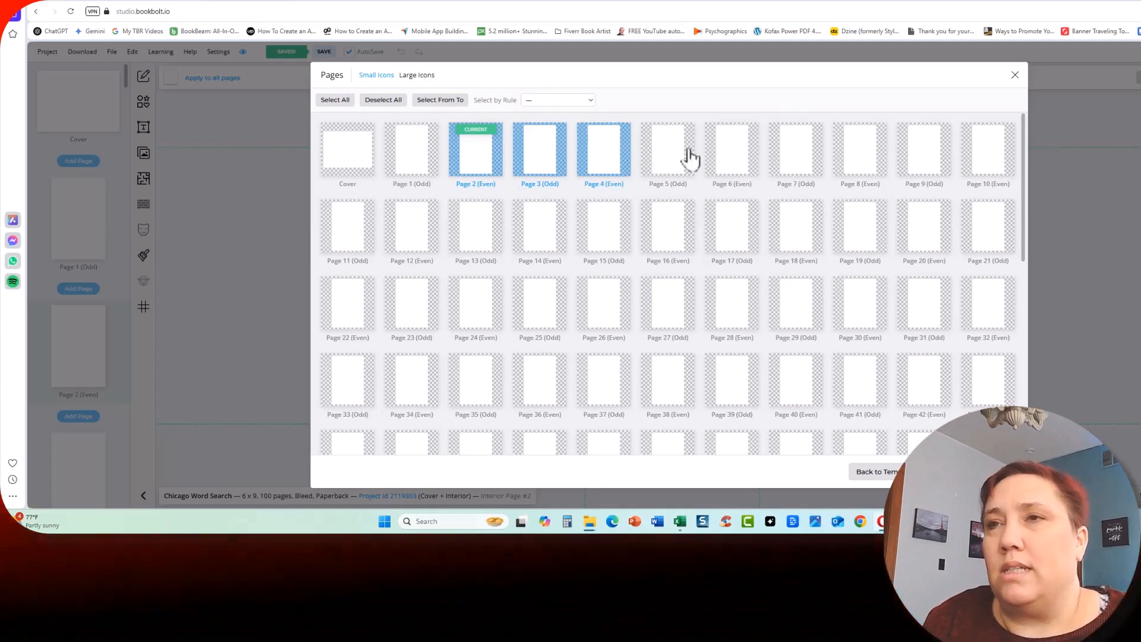
{"action": "left_click", "coordinate": [663, 156]}
{"action": "left_click", "coordinate": [730, 156]}
{"action": "left_click", "coordinate": [794, 165]}
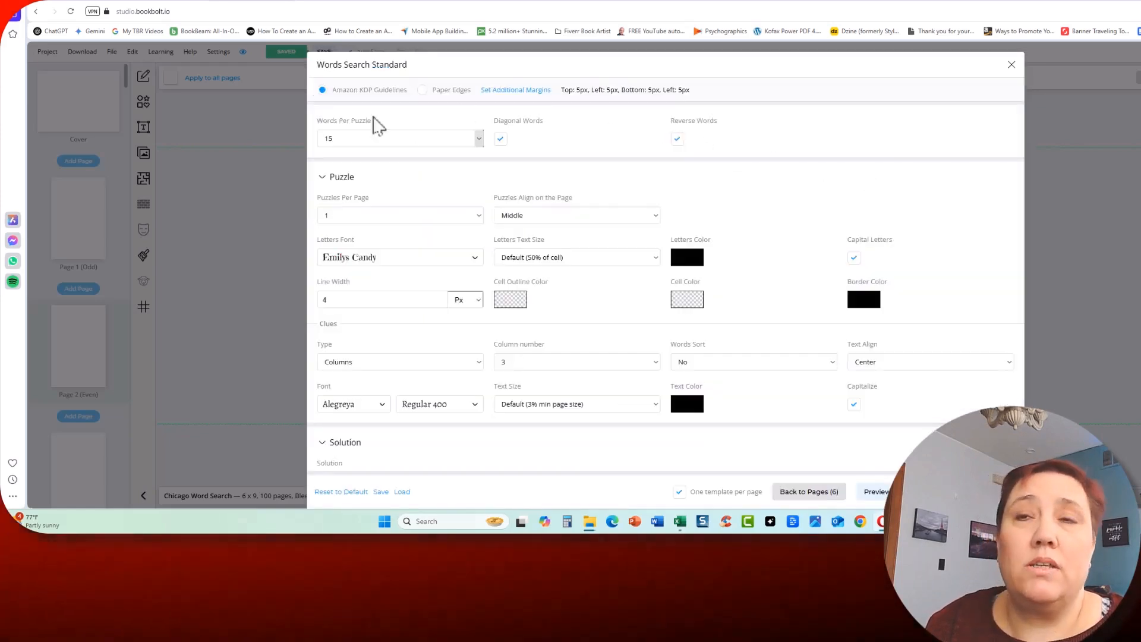
Examine the word search settings for letter font, page alignment, clues, solutions and puzzle titles
{"action": "left_click", "coordinate": [415, 257]}
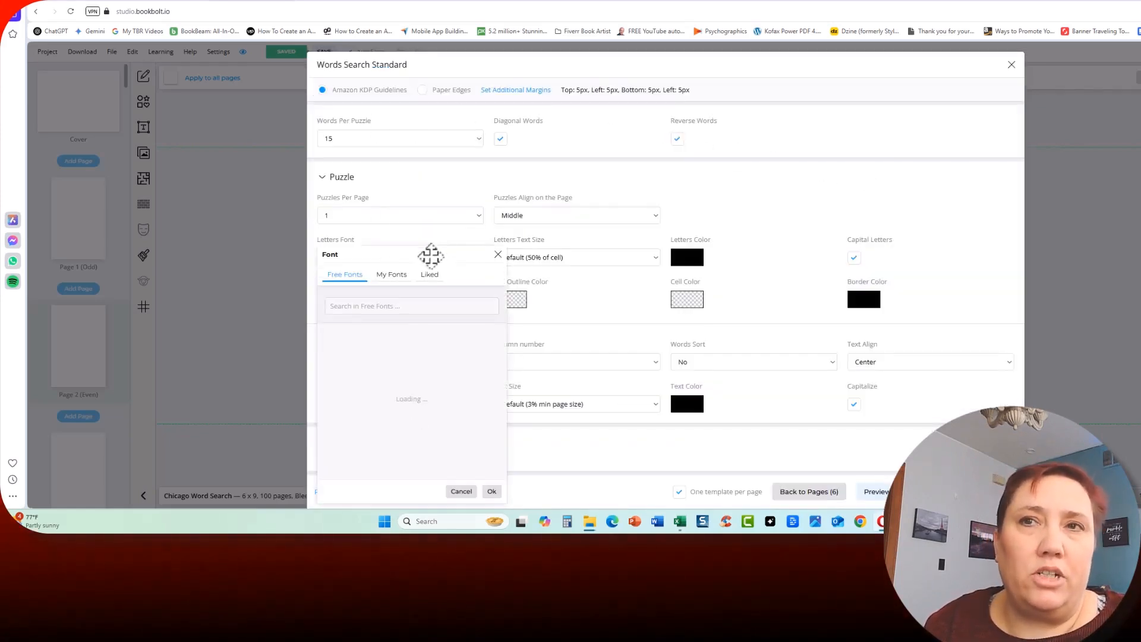
{"action": "left_click", "coordinate": [498, 254]}
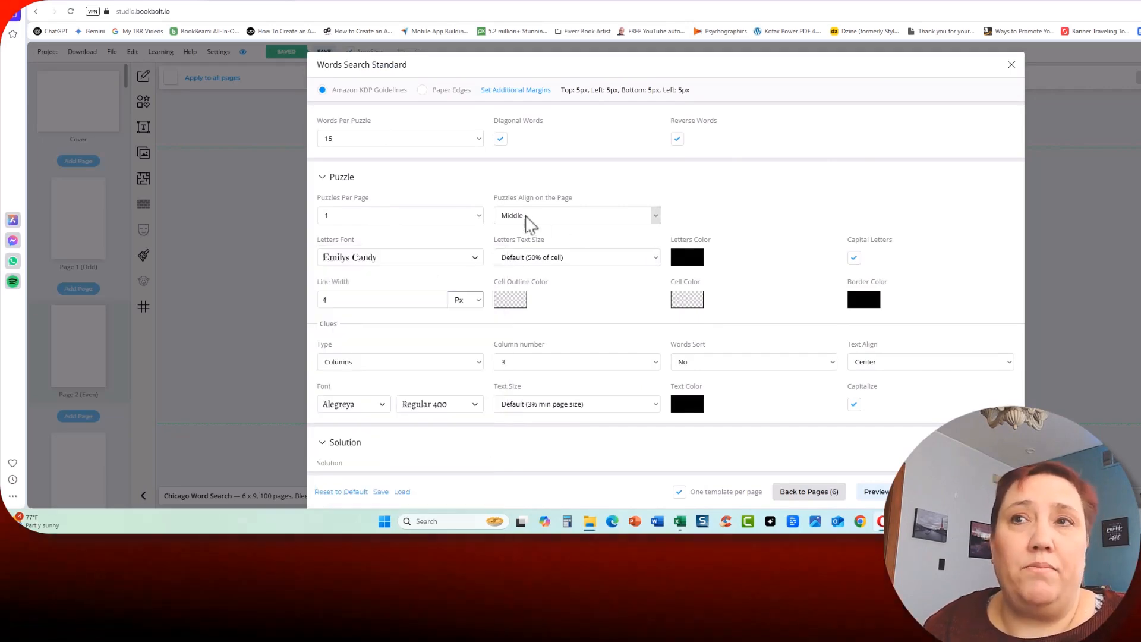
{"action": "left_click", "coordinate": [591, 221]}
{"action": "left_click", "coordinate": [609, 220]}
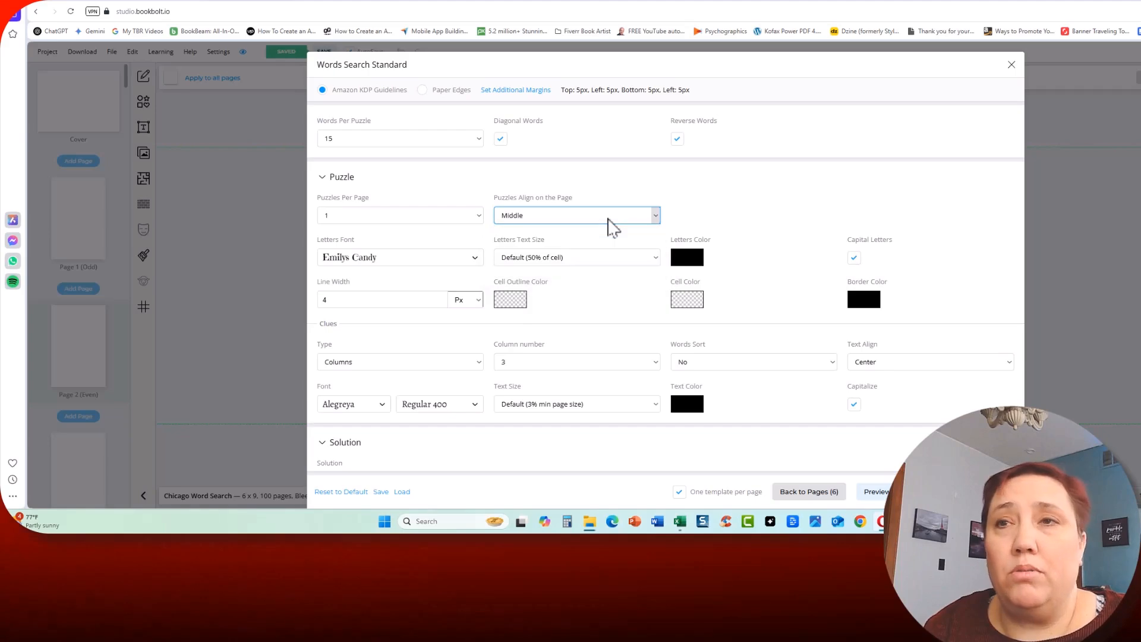
{"action": "scroll", "coordinate": [601, 287], "scroll_direction": "down", "scroll_amount": 4}
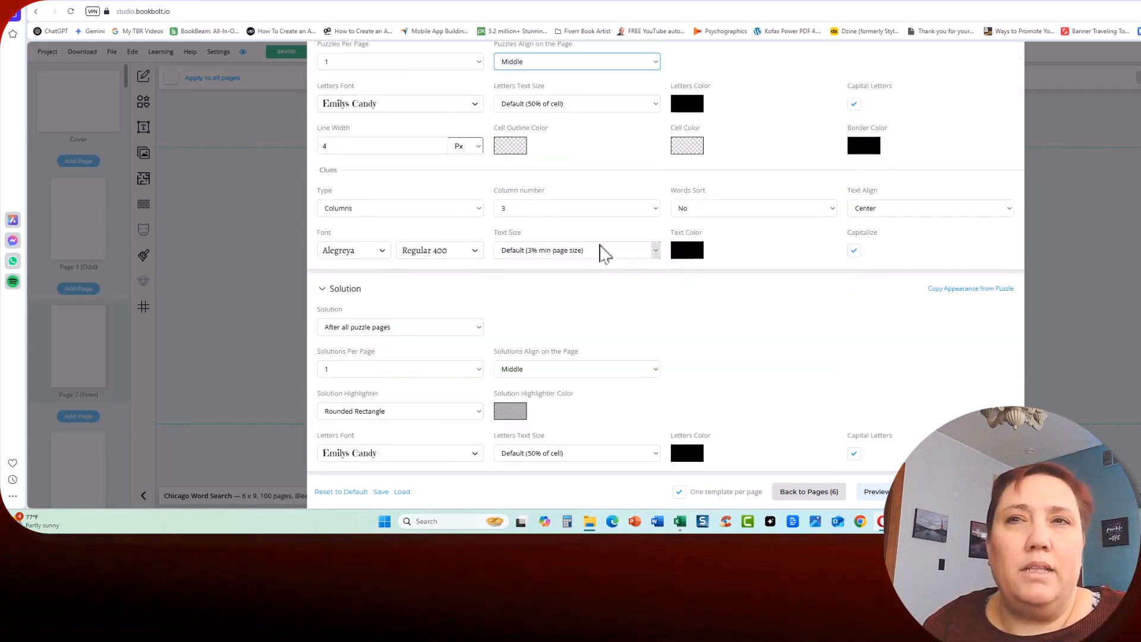
{"action": "scroll", "coordinate": [387, 242], "scroll_direction": "up", "scroll_amount": 2}
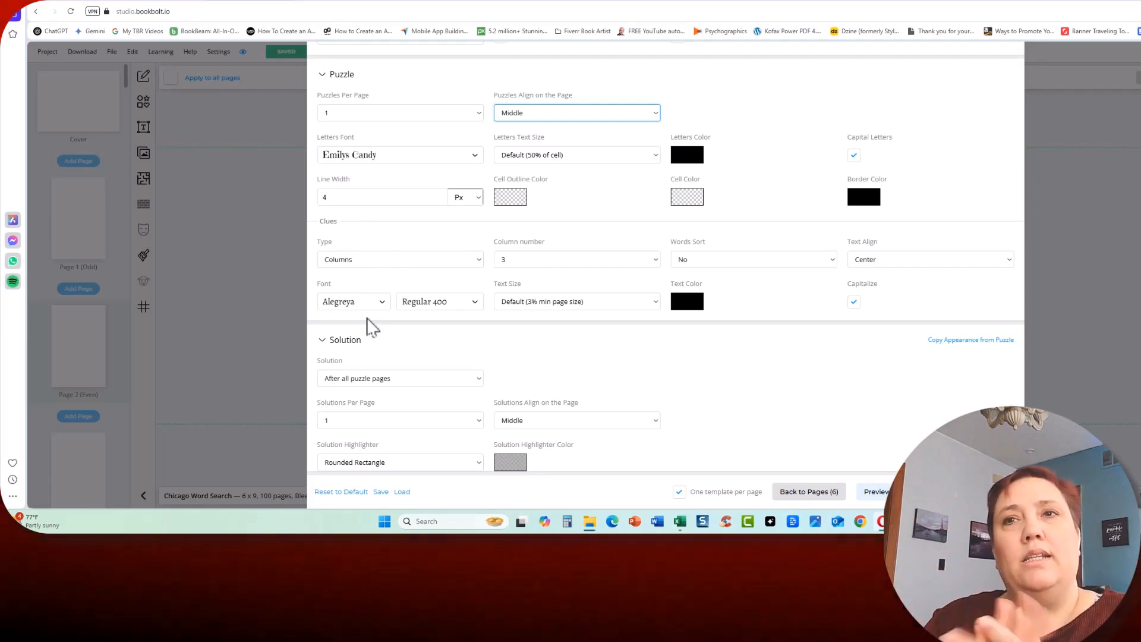
{"action": "scroll", "coordinate": [602, 350], "scroll_direction": "down", "scroll_amount": 6}
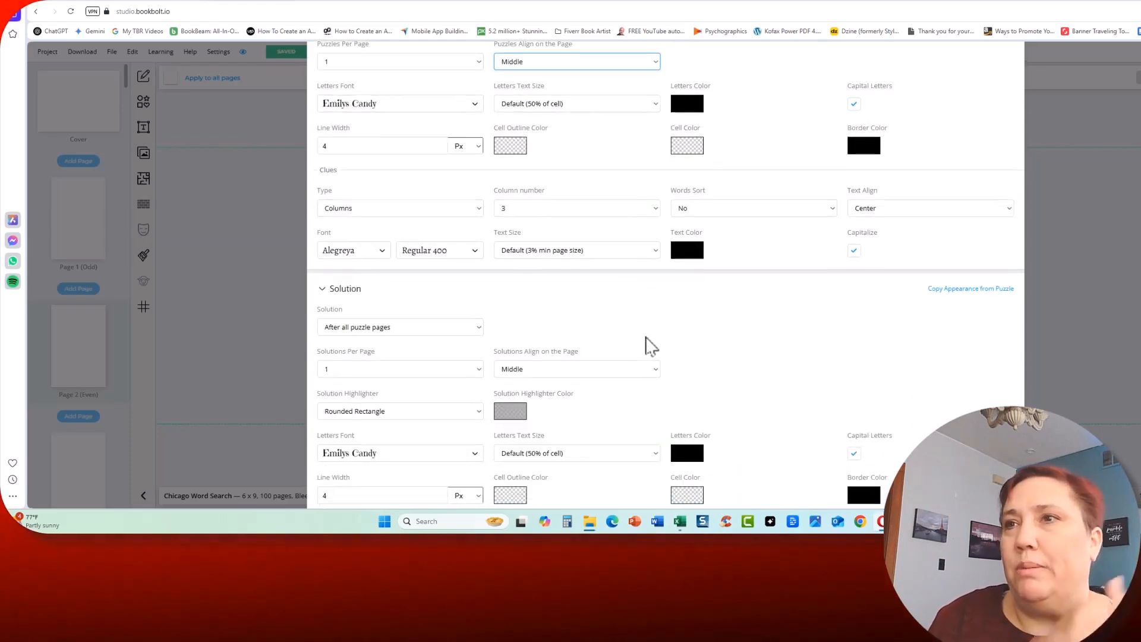
{"action": "scroll", "coordinate": [788, 300], "scroll_direction": "down", "scroll_amount": 1}
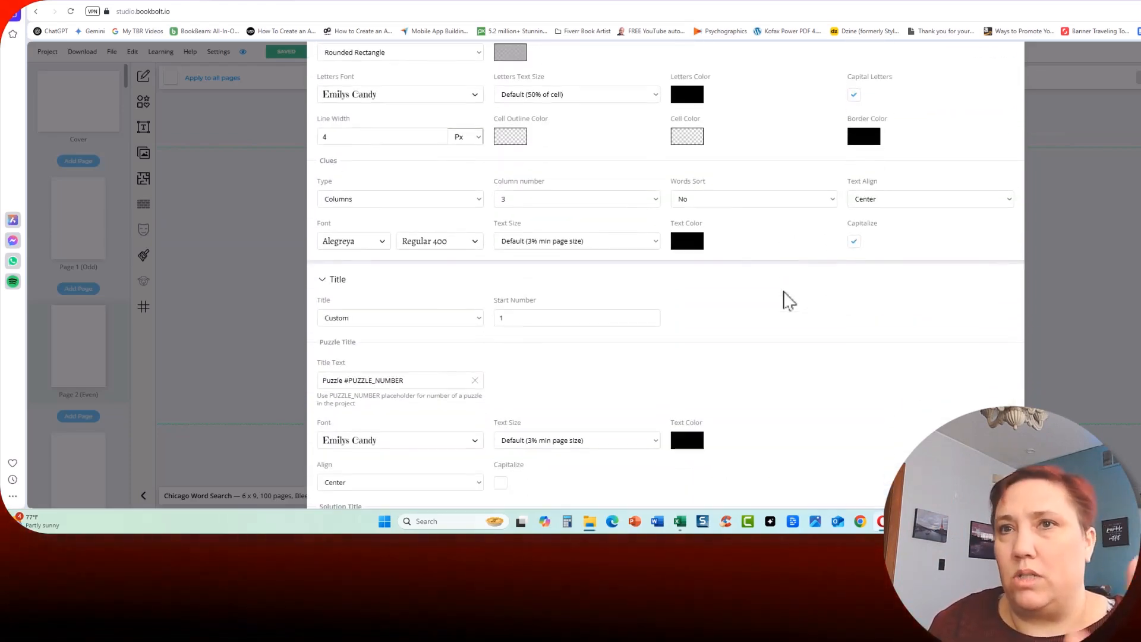
{"action": "scroll", "coordinate": [493, 235], "scroll_direction": "up", "scroll_amount": 3}
{"action": "scroll", "coordinate": [498, 244], "scroll_direction": "down", "scroll_amount": 5}
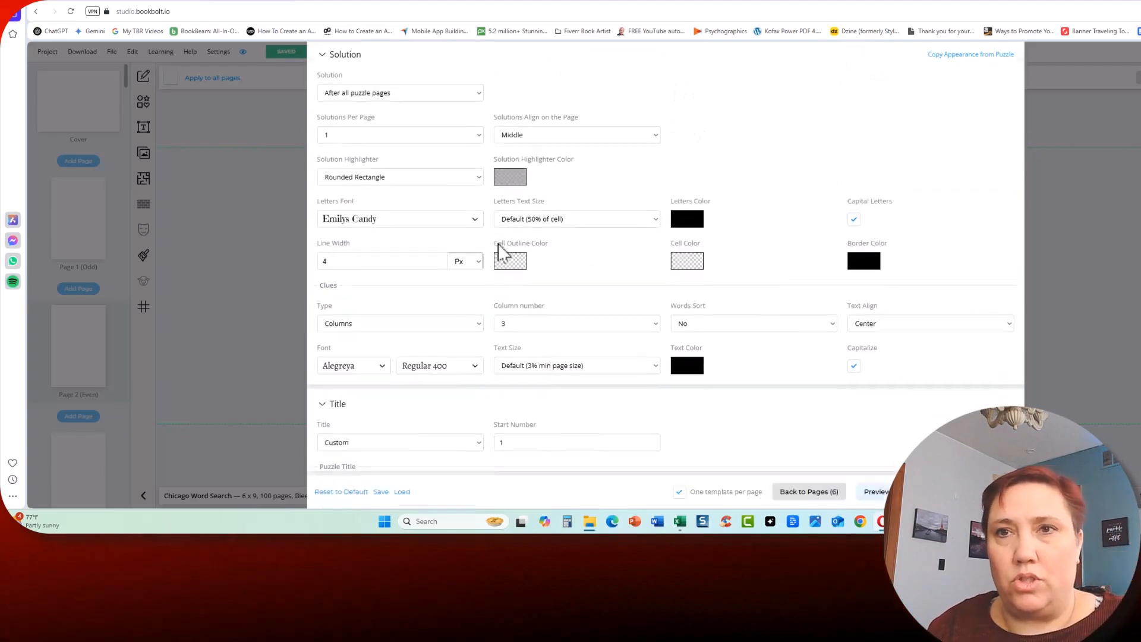
{"action": "left_click", "coordinate": [461, 165]}
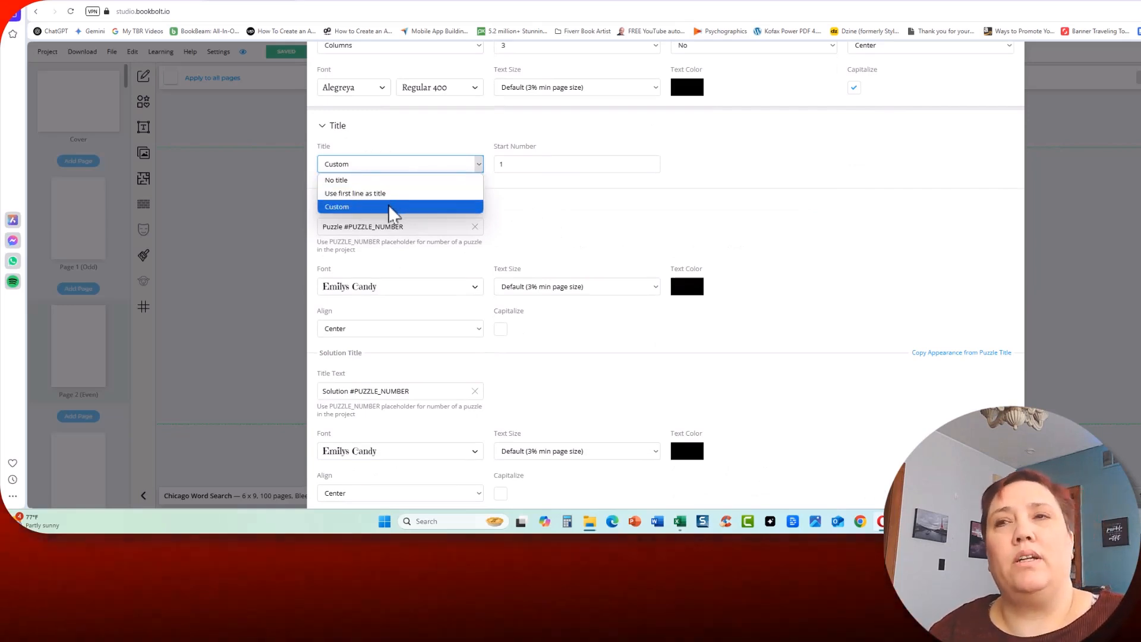
{"action": "left_click", "coordinate": [633, 223]}
Load the Chicago Word Search Festivals CSV file as the word list and continue to the solution page selection
{"action": "scroll", "coordinate": [708, 230], "scroll_direction": "down", "scroll_amount": 3}
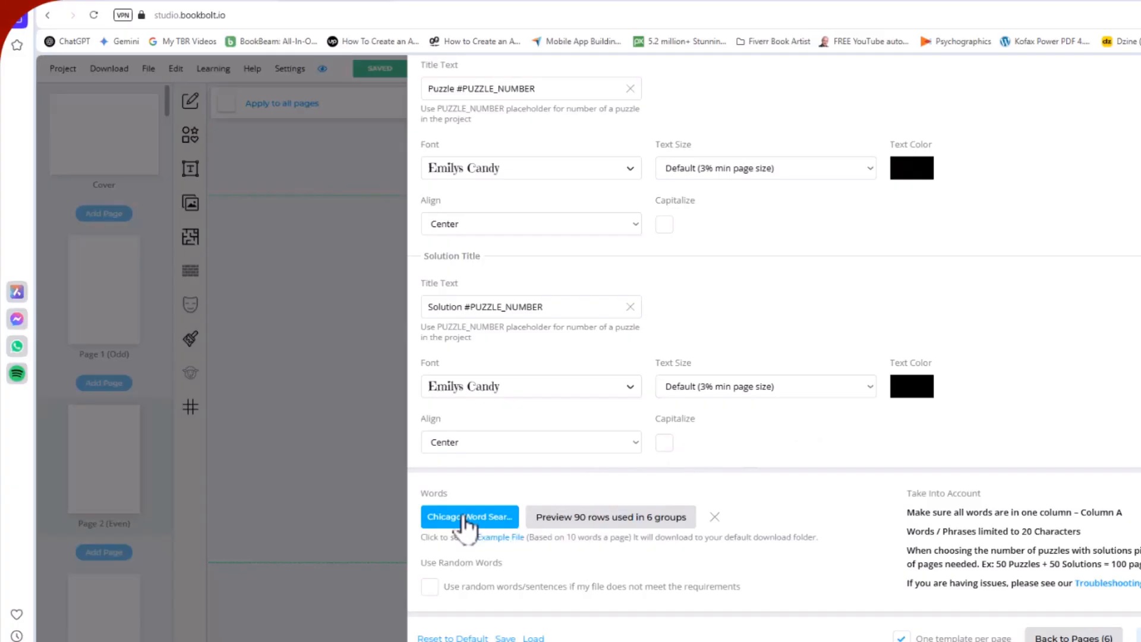
{"action": "left_click", "coordinate": [466, 520]}
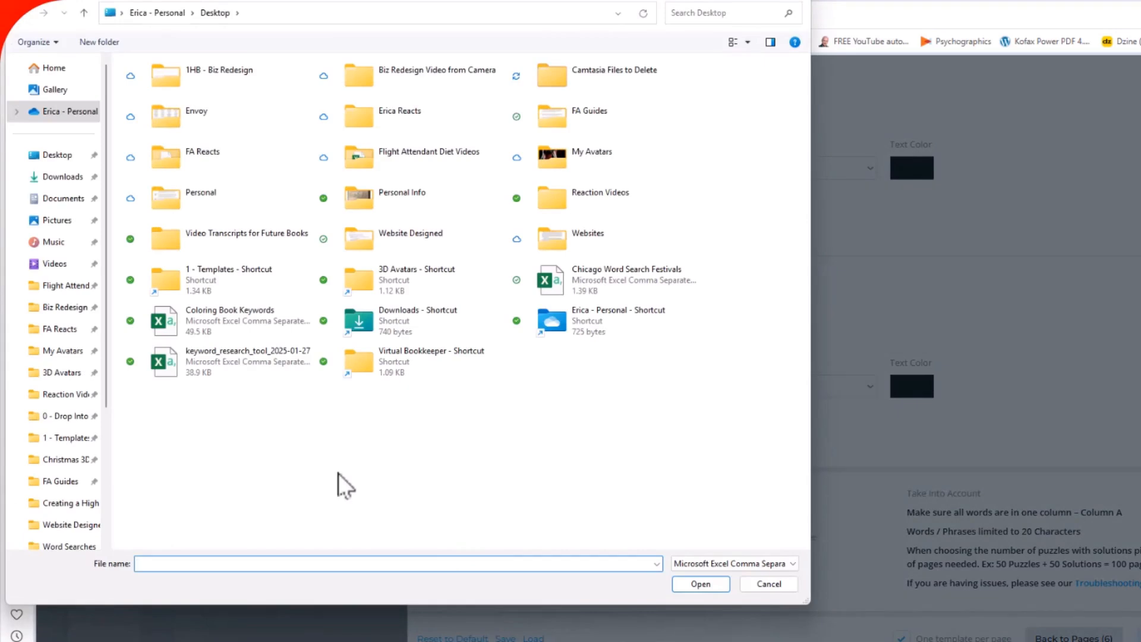
{"action": "left_click", "coordinate": [573, 272]}
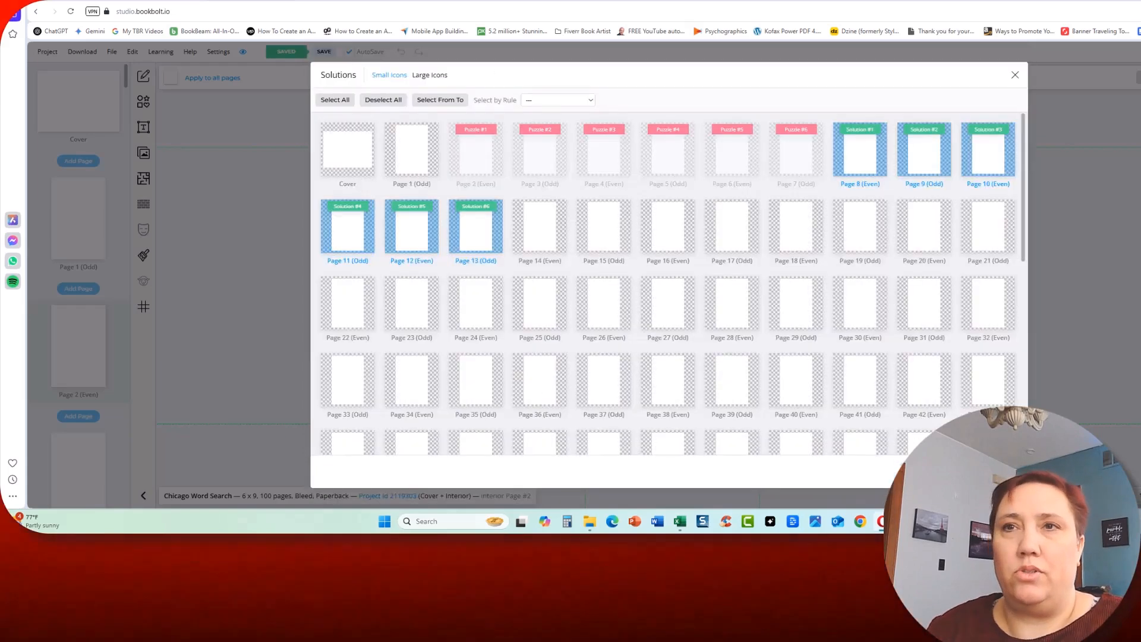
Clear the preselected solution pages 8 to 13 and assign the six solutions to pages 52 to 57
{"action": "left_click", "coordinate": [860, 156]}
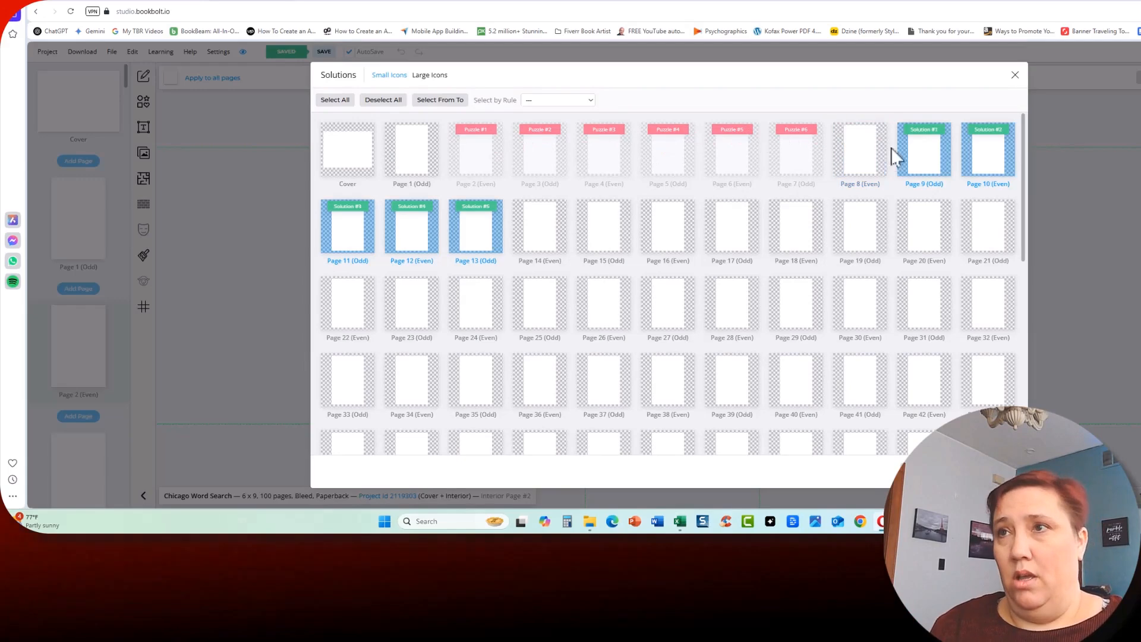
{"action": "left_click", "coordinate": [924, 156]}
{"action": "left_click", "coordinate": [967, 154]}
{"action": "left_click", "coordinate": [369, 234]}
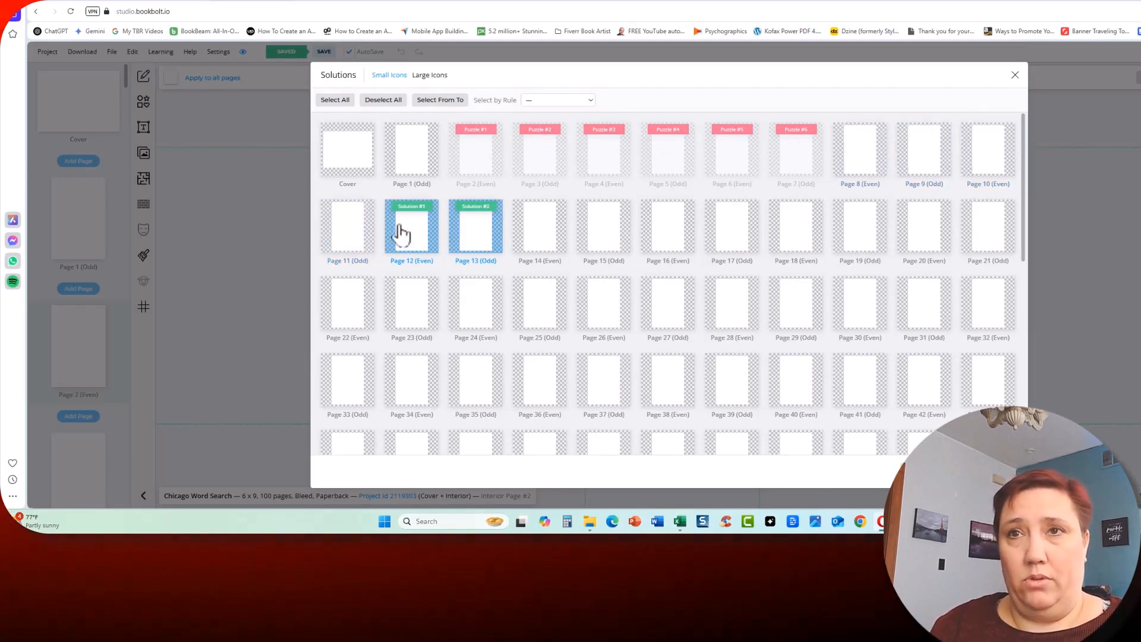
{"action": "scroll", "coordinate": [693, 270], "scroll_direction": "down", "scroll_amount": 4}
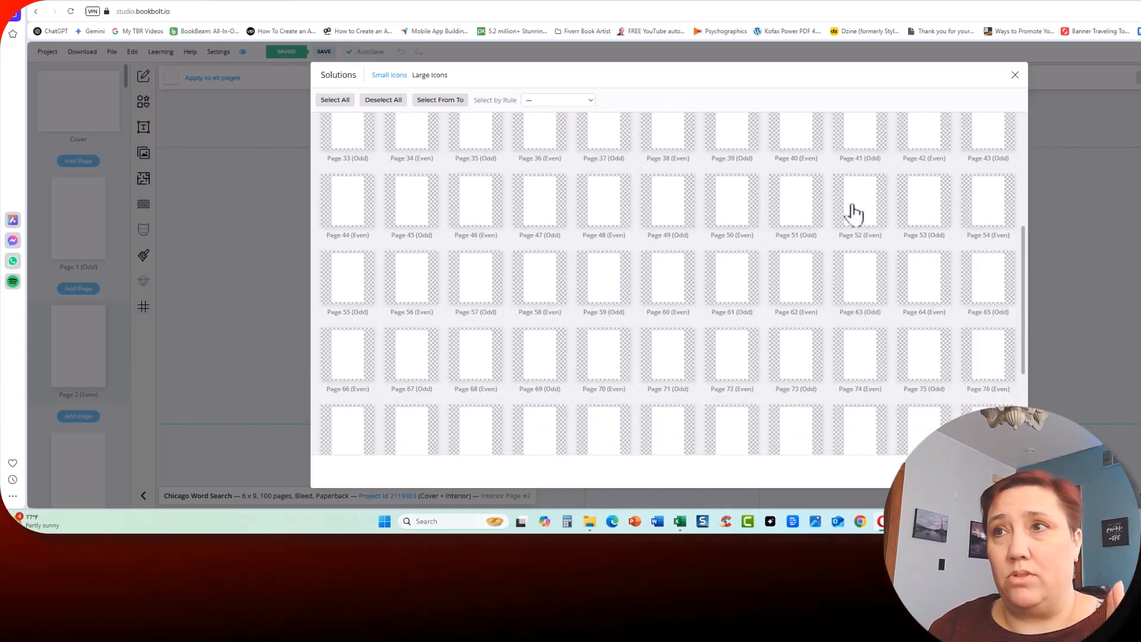
{"action": "left_click", "coordinate": [873, 211]}
{"action": "left_click", "coordinate": [939, 209]}
{"action": "left_click", "coordinate": [974, 215]}
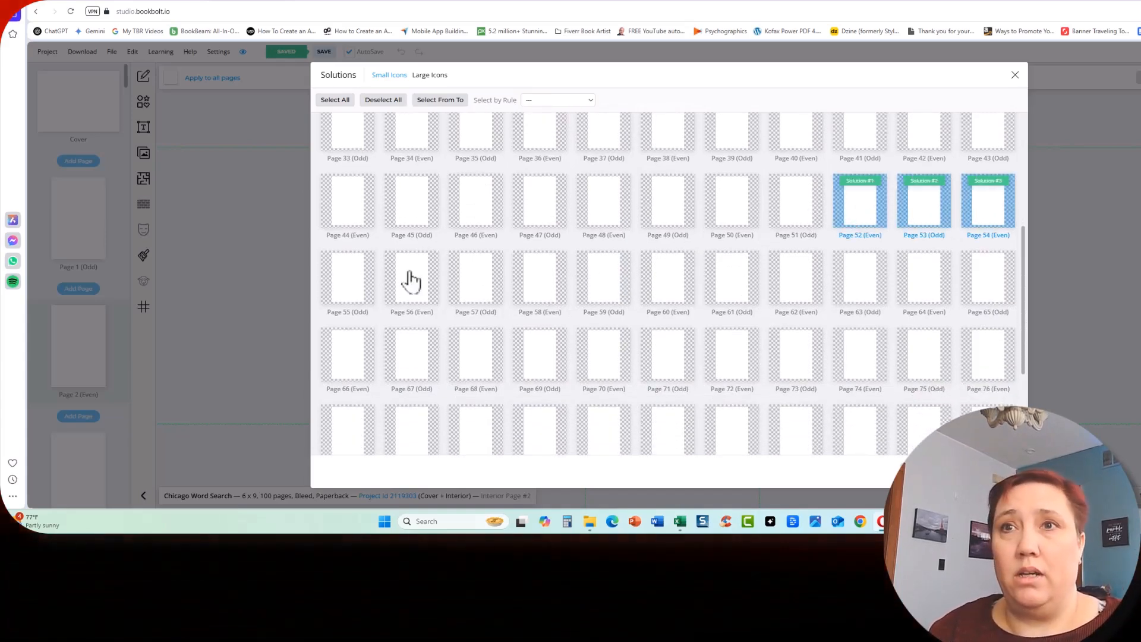
{"action": "left_click", "coordinate": [356, 279]}
{"action": "left_click", "coordinate": [416, 284]}
{"action": "left_click", "coordinate": [483, 288]}
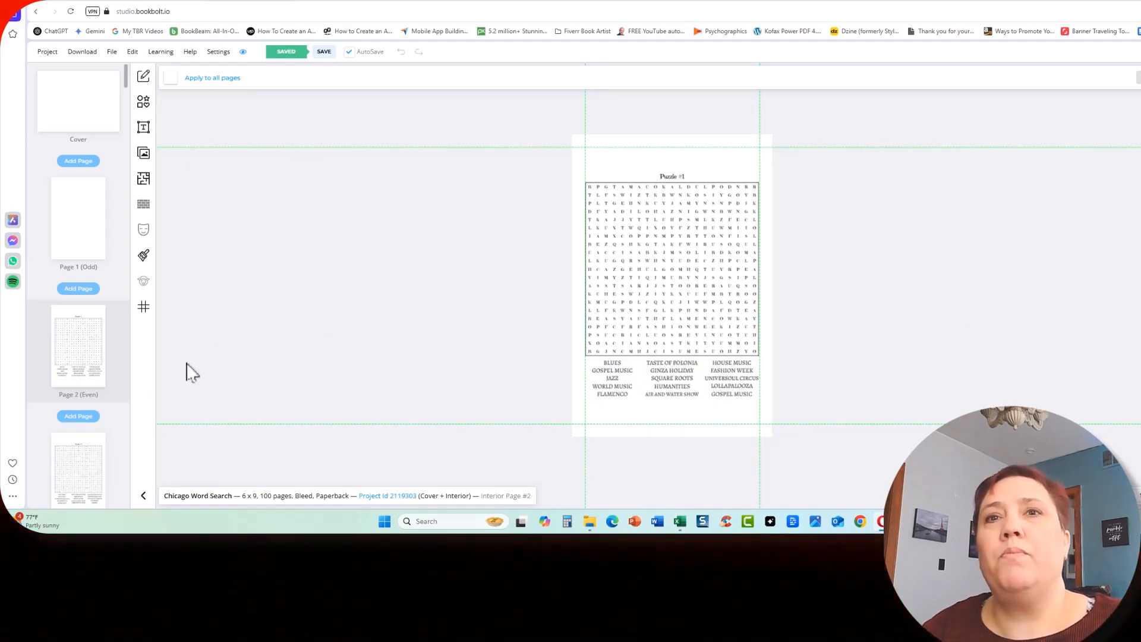
Open interior page 5, which holds Puzzle #4, for editing
{"action": "left_click", "coordinate": [100, 470]}
{"action": "scroll", "coordinate": [95, 416], "scroll_direction": "down", "scroll_amount": 5}
{"action": "left_click", "coordinate": [95, 438]}
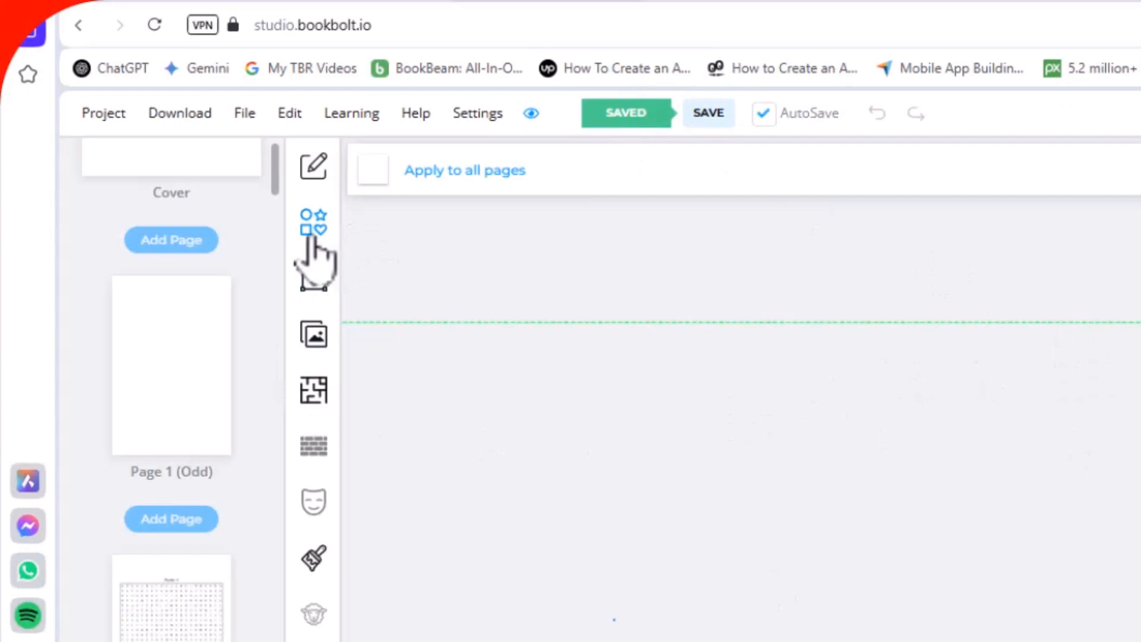
Add an outlined cloud shape to the Puzzle #4 page and place it above the puzzle title
{"action": "left_click", "coordinate": [172, 122]}
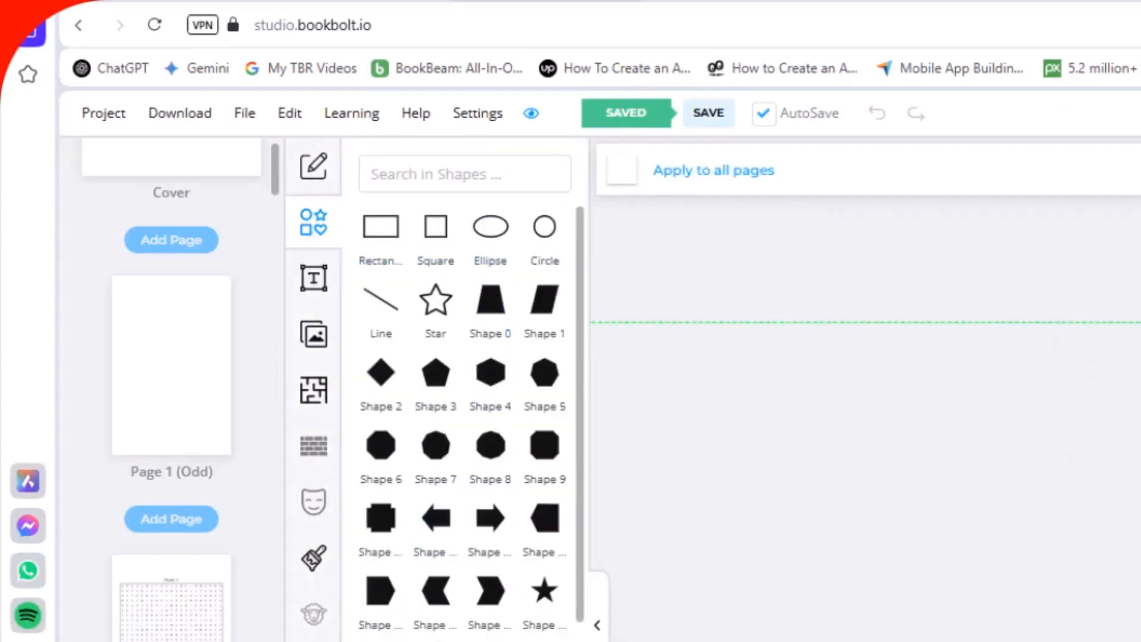
{"action": "scroll", "coordinate": [476, 535], "scroll_direction": "down", "scroll_amount": 7}
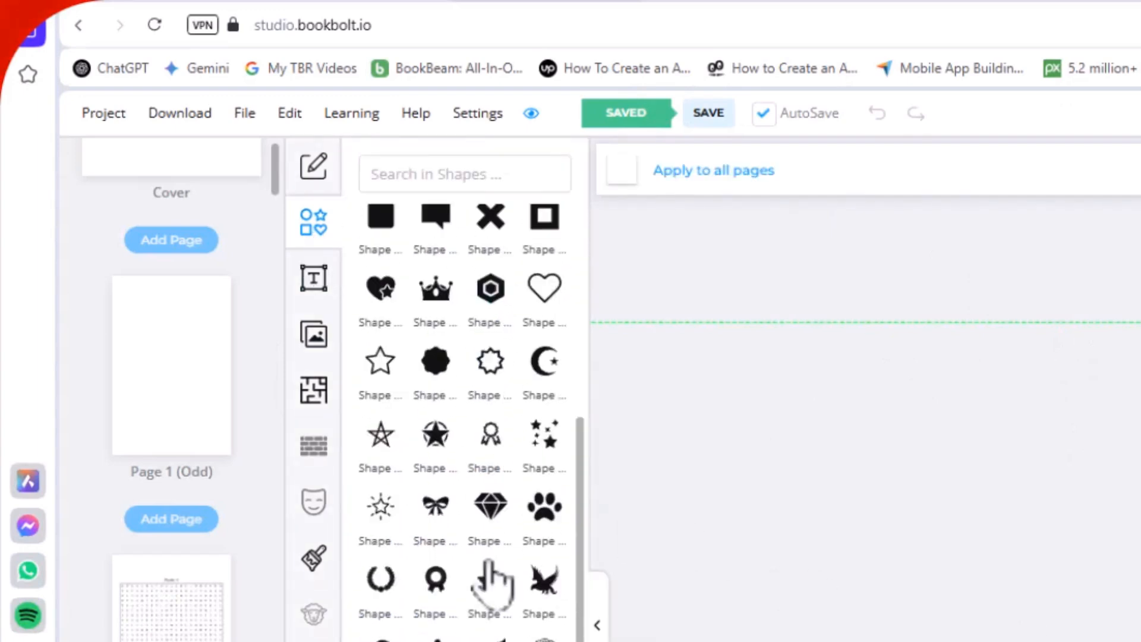
{"action": "scroll", "coordinate": [491, 586], "scroll_direction": "down", "scroll_amount": 3}
{"action": "scroll", "coordinate": [440, 589], "scroll_direction": "down", "scroll_amount": 2}
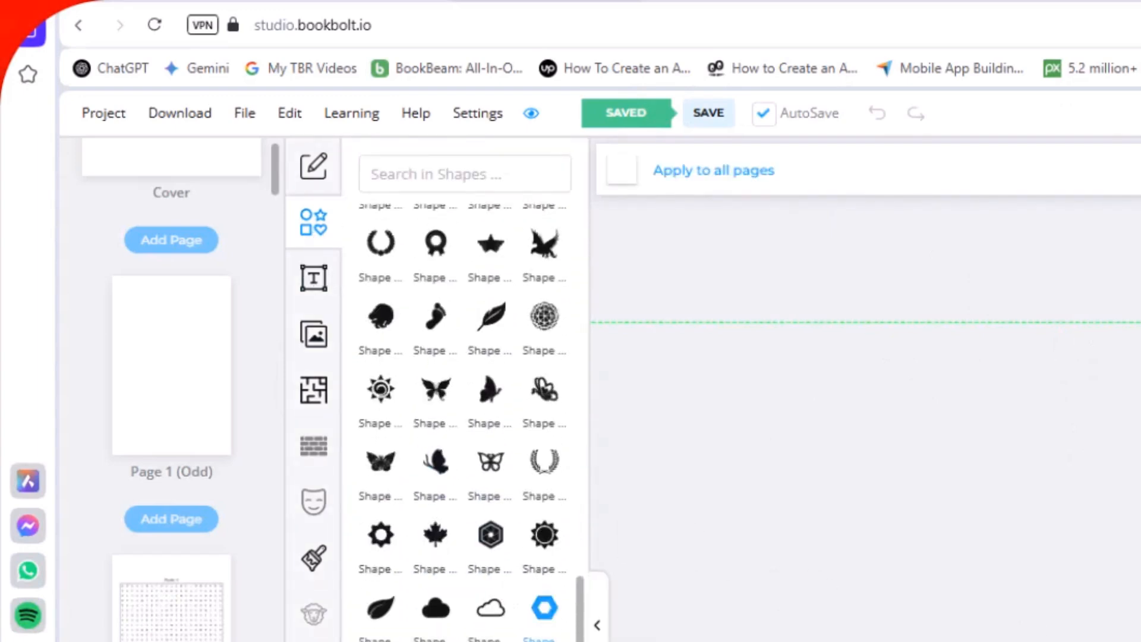
{"action": "left_click", "coordinate": [493, 613]}
{"action": "left_click_drag", "start_coordinate": [933, 291], "coordinate": [869, 193]}
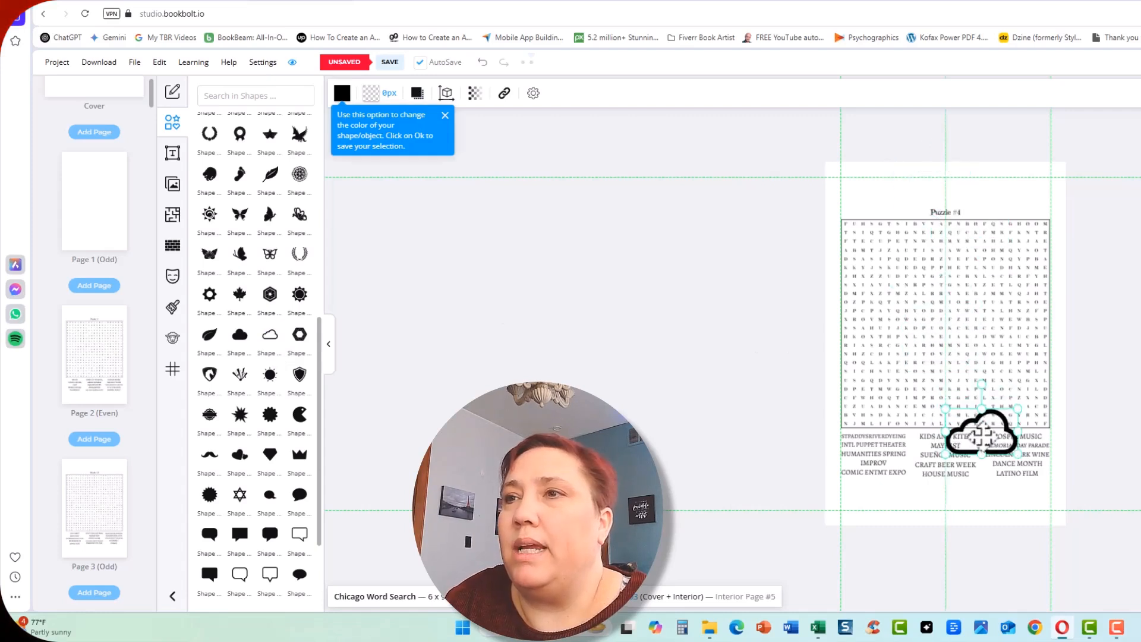
Duplicate the cloud and arrange the copies in a row of four above the puzzle title
{"action": "key", "text": "ctrl+c"}
{"action": "key", "text": "ctrl+v"}
{"action": "key", "text": "ctrl+v"}
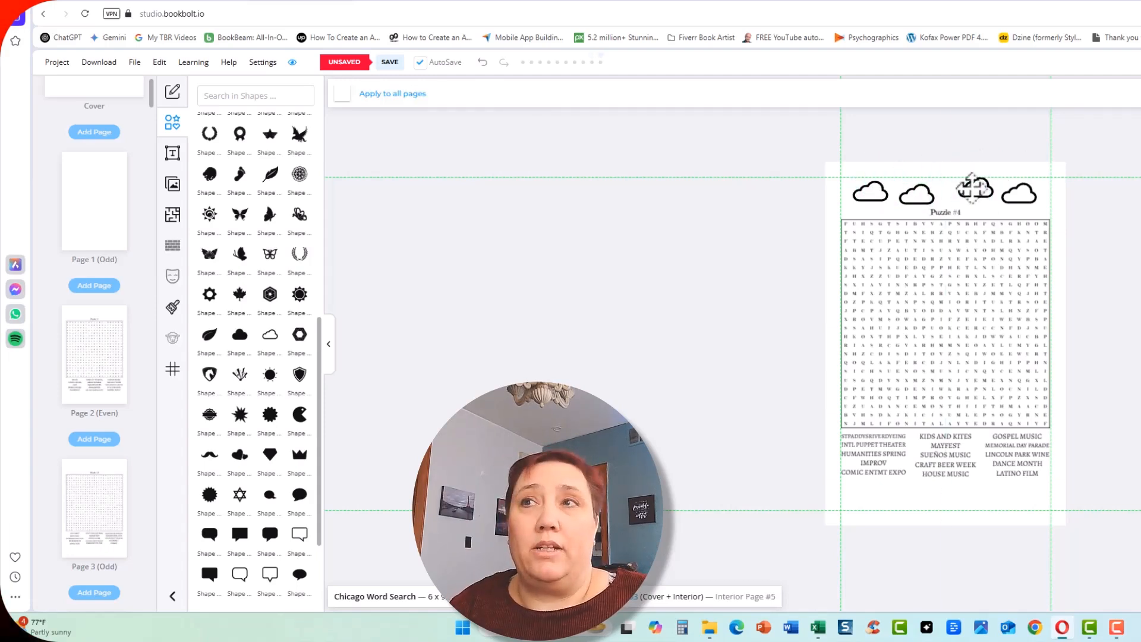
{"action": "left_click_drag", "start_coordinate": [975, 193], "coordinate": [970, 197]}
{"action": "left_click", "coordinate": [1020, 195]}
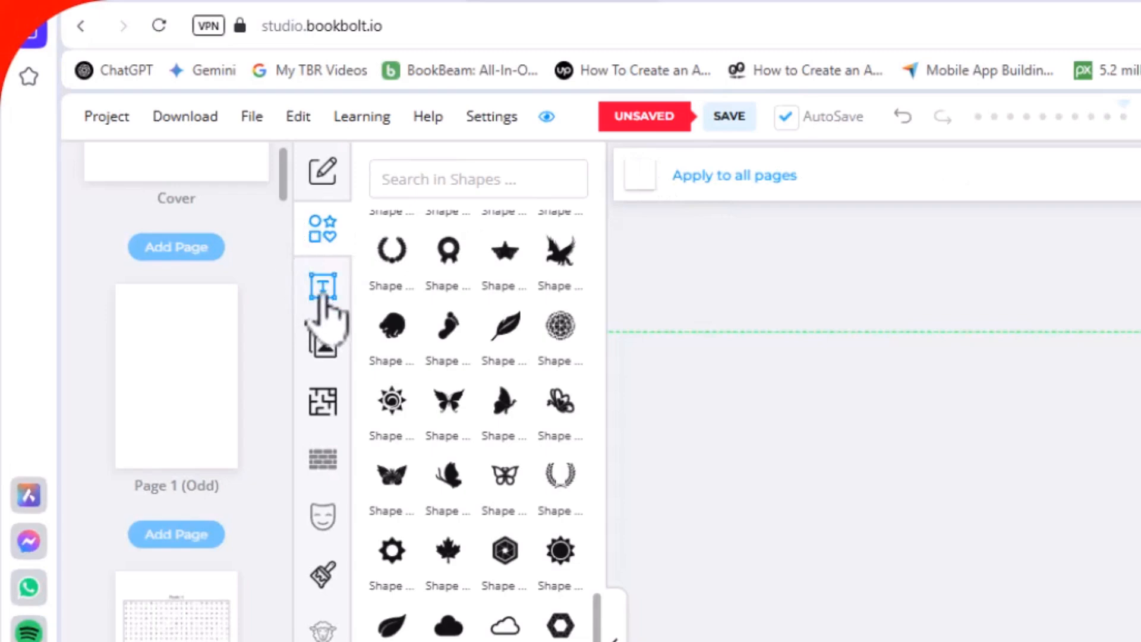
Add the heading "Cultural Festivals" above the Puzzle #4 title and reduce its font size to fit within the margins
{"action": "left_click", "coordinate": [173, 157]}
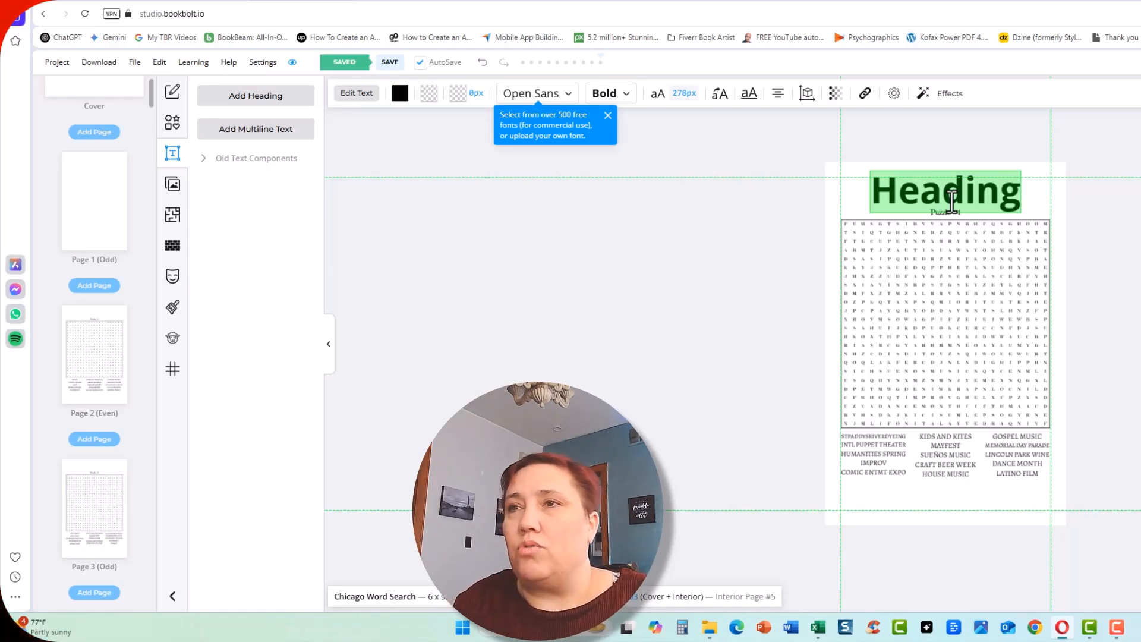
{"action": "type", "text": "Cultural Festival"}
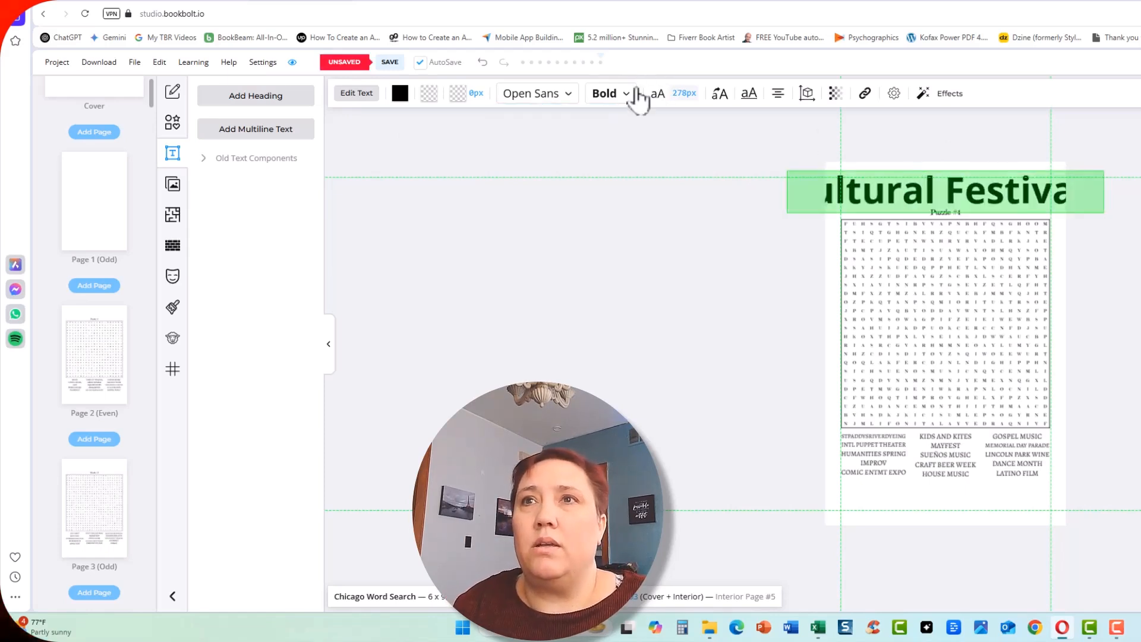
{"action": "left_click", "coordinate": [687, 95]}
{"action": "left_click_drag", "start_coordinate": [691, 185], "coordinate": [677, 186]}
{"action": "left_click_drag", "start_coordinate": [665, 185], "coordinate": [665, 184]}
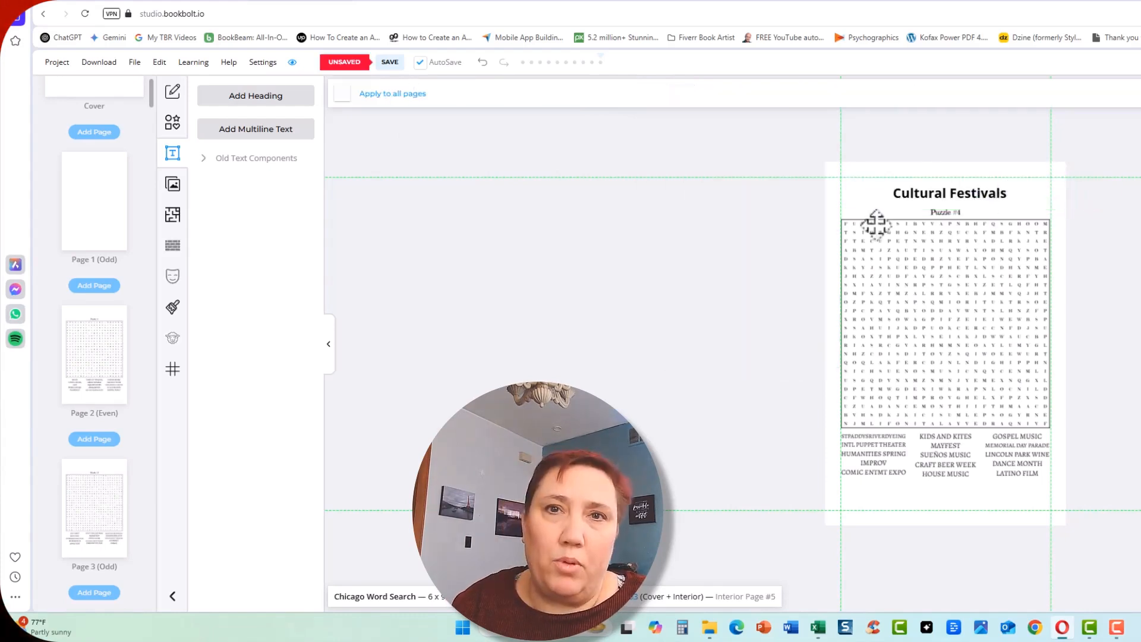
Add multiline text reading "These are all the Cultural Festivals in Chicago from Jan to March" under the heading and reduce its font size
{"action": "left_click", "coordinate": [231, 138]}
{"action": "left_click_drag", "start_coordinate": [951, 335], "coordinate": [898, 233]}
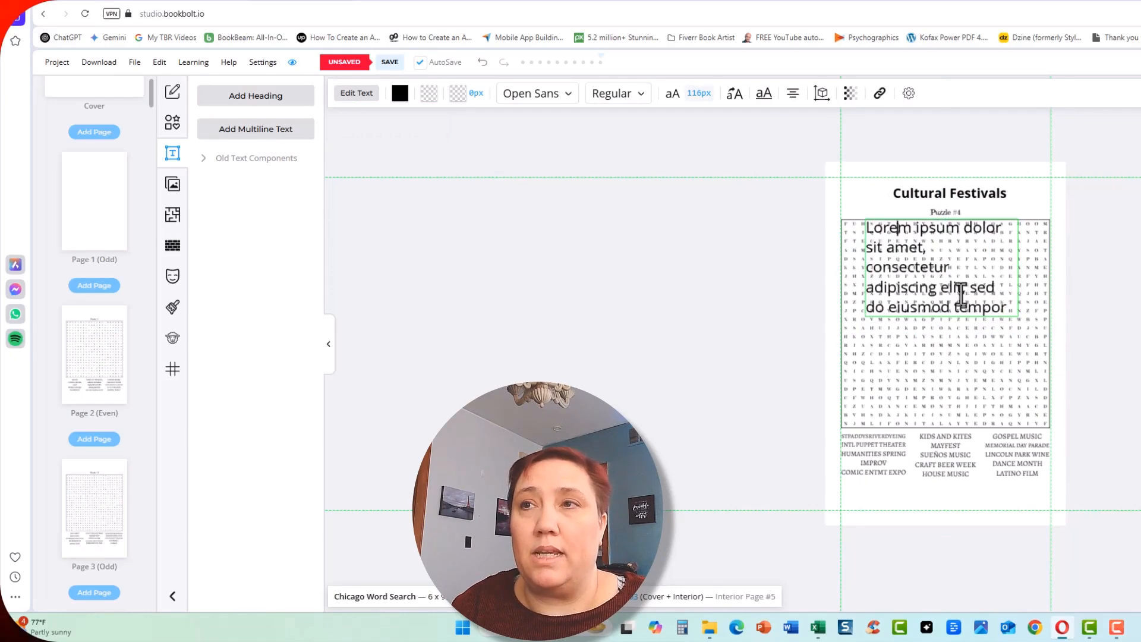
{"action": "key", "text": "ctrl+a"}
{"action": "type", "text": "These are all the Cultural Festivals in Chicago"}
{"action": "key", "text": "BackSpace"}
{"action": "key", "text": "BackSpace"}
{"action": "key", "text": "BackSpace"}
{"action": "type", "text": "cago from Jan to"}
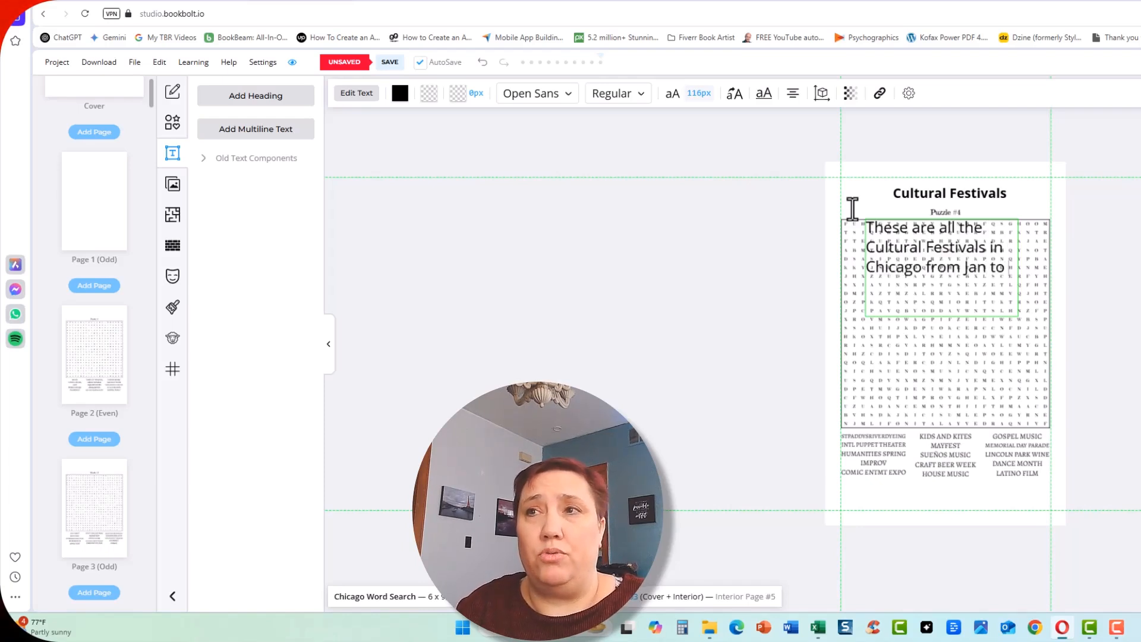
{"action": "type", "text": " March"}
{"action": "key", "text": "ctrl+a"}
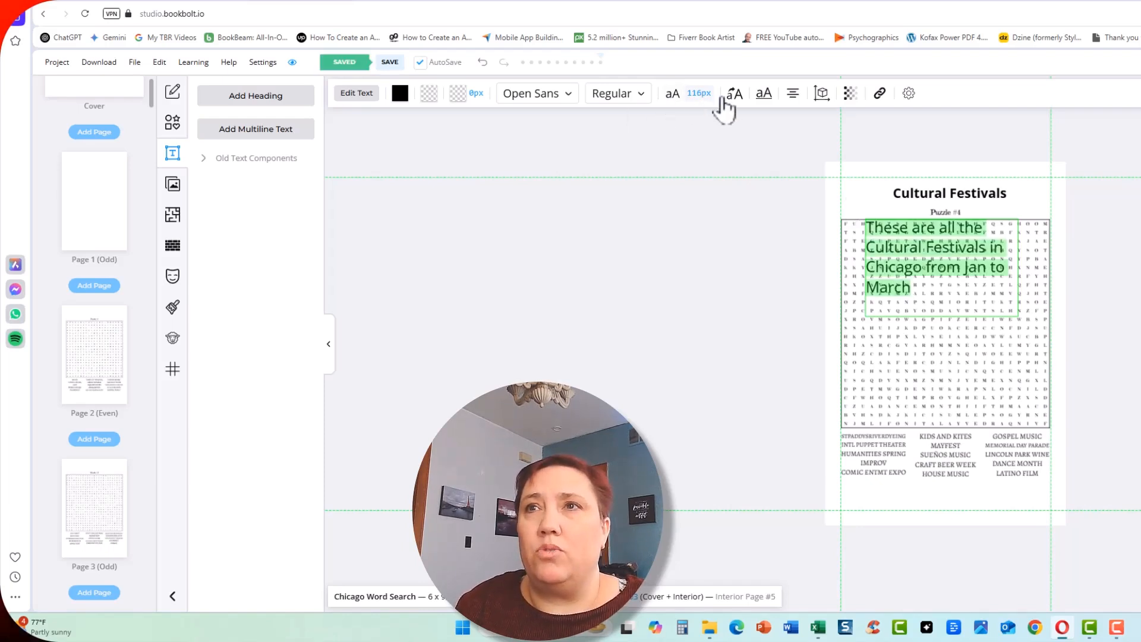
{"action": "left_click", "coordinate": [704, 93]}
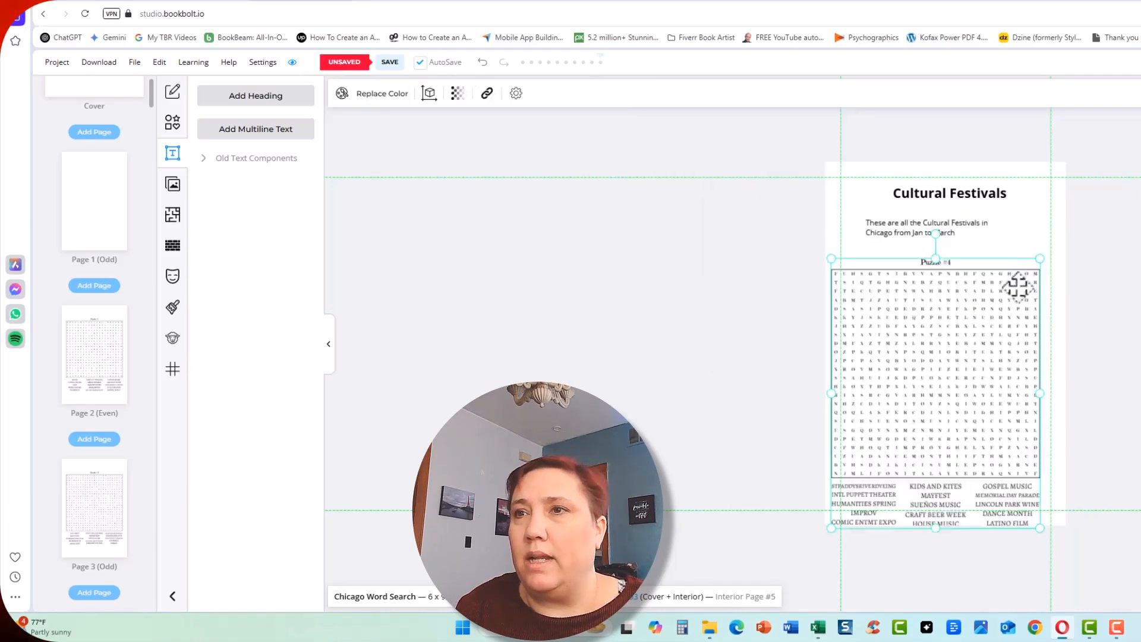
Shrink the puzzle with its word list and position it beneath the introductory text, inside the page margins
{"action": "left_click_drag", "start_coordinate": [1019, 287], "coordinate": [1023, 271]}
{"action": "left_click_drag", "start_coordinate": [842, 237], "coordinate": [879, 285]}
{"action": "left_click_drag", "start_coordinate": [955, 354], "coordinate": [956, 296]}
{"action": "left_click", "coordinate": [937, 491]}
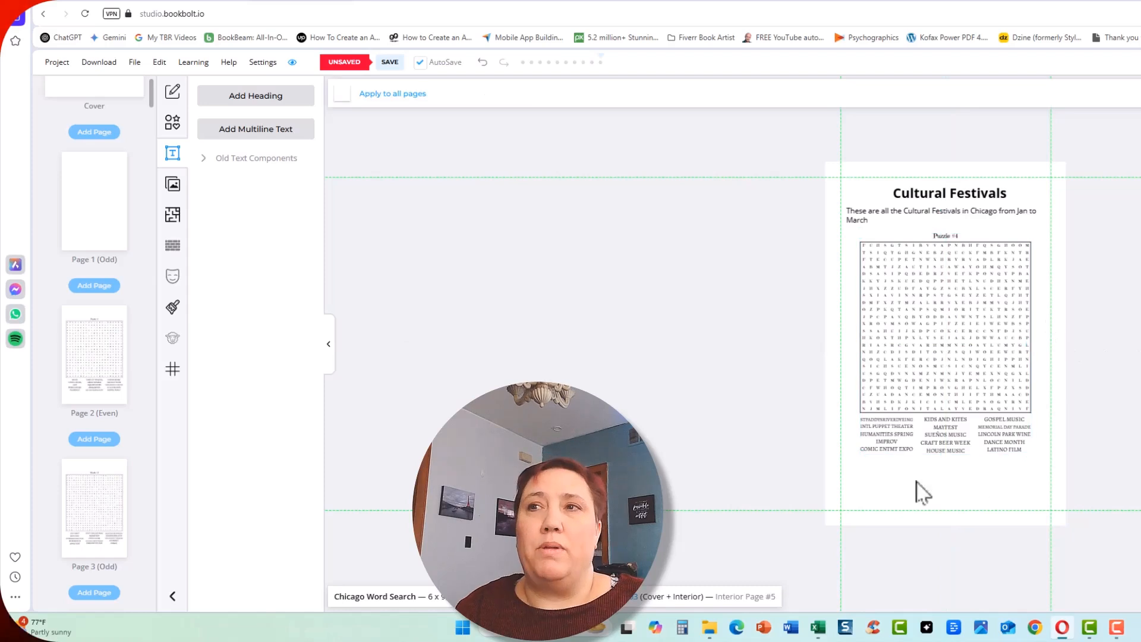
Insert the uploaded animal frame image on the Cultural Festivals page and enlarge it to span the puzzle area beyond the side margins
{"action": "left_click", "coordinate": [172, 184]}
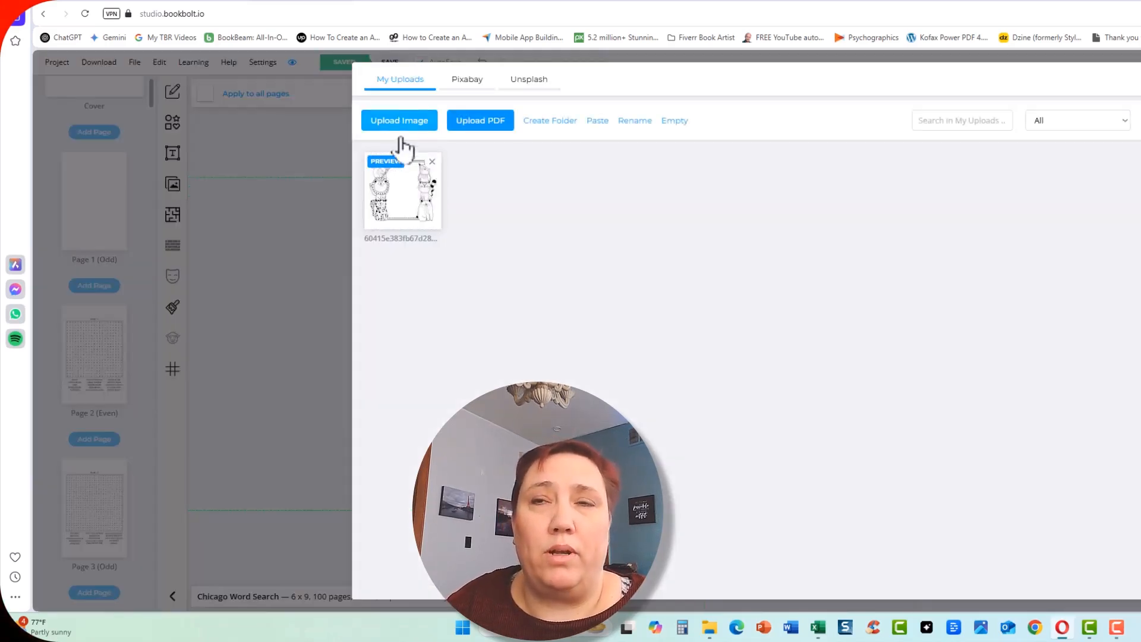
{"action": "left_click", "coordinate": [409, 202]}
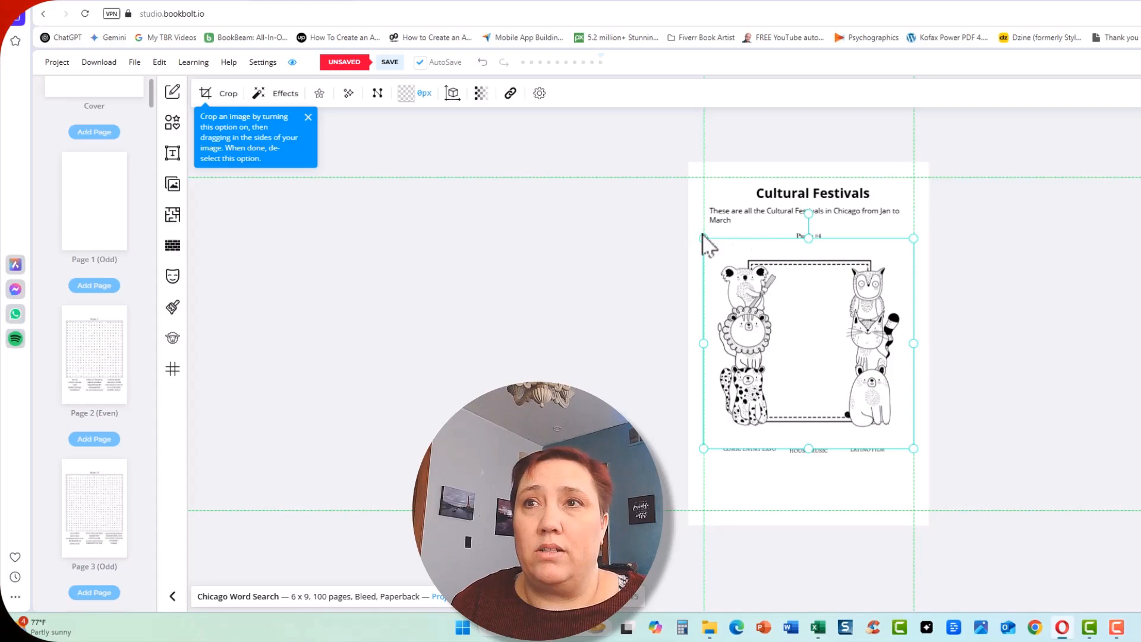
{"action": "left_click_drag", "start_coordinate": [704, 238], "coordinate": [680, 216]}
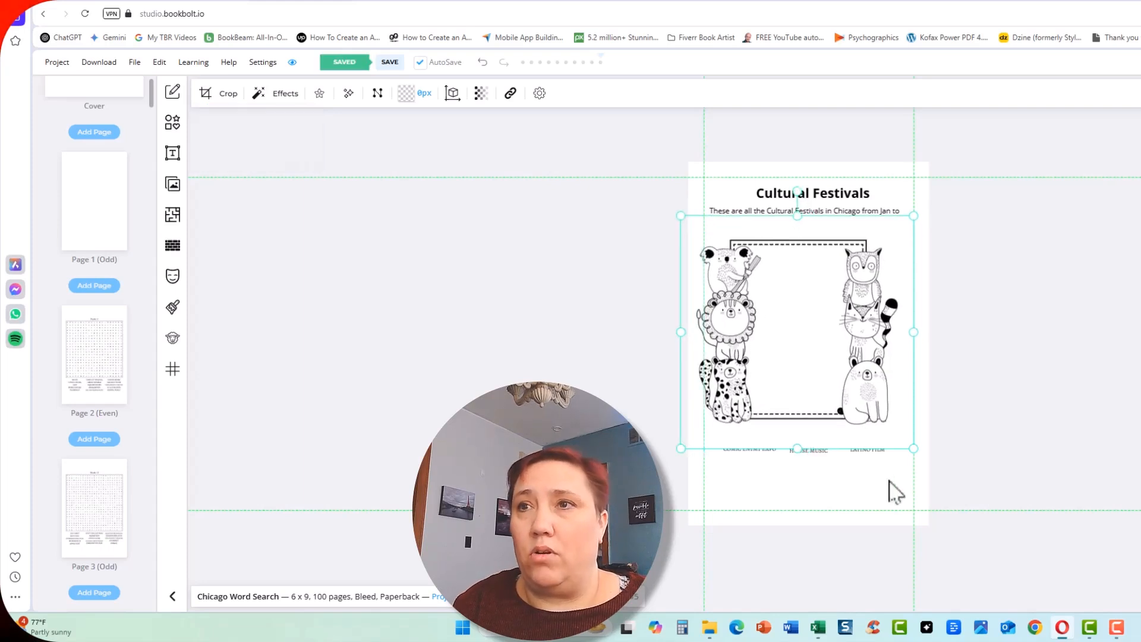
{"action": "left_click_drag", "start_coordinate": [916, 453], "coordinate": [940, 475]}
Send the animal frame image behind the puzzle
{"action": "right_click", "coordinate": [865, 436]}
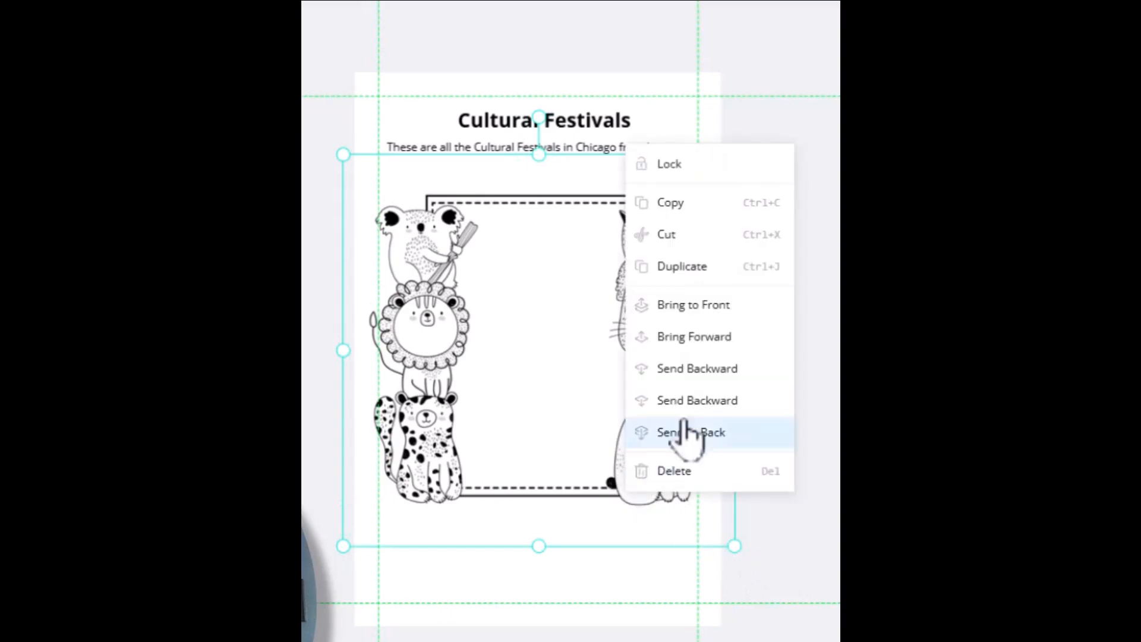
{"action": "left_click", "coordinate": [693, 369]}
{"action": "left_click", "coordinate": [689, 379]}
Shrink the puzzle with its word list and position it inside the animal frame
{"action": "left_click", "coordinate": [505, 380]}
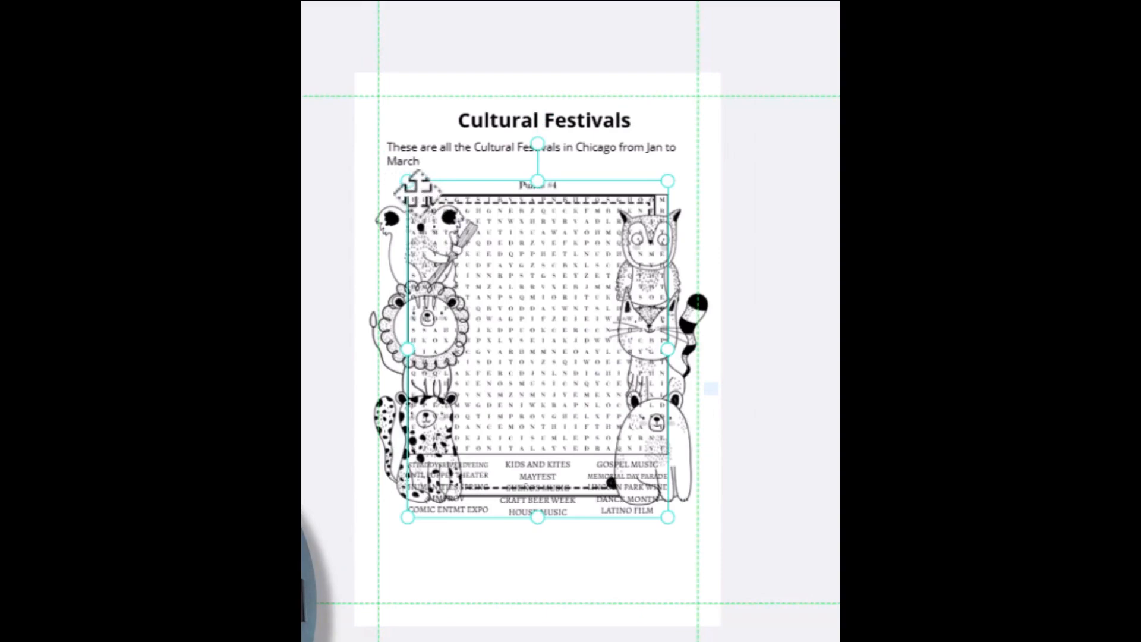
{"action": "left_click_drag", "start_coordinate": [407, 181], "coordinate": [465, 254]}
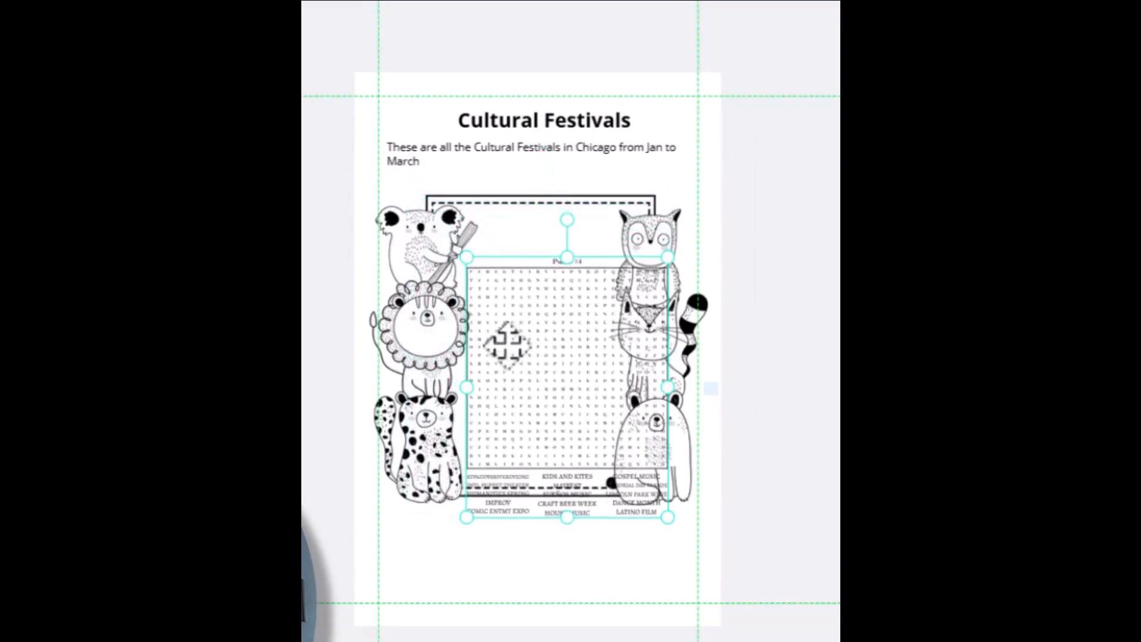
{"action": "left_click_drag", "start_coordinate": [515, 344], "coordinate": [488, 302]}
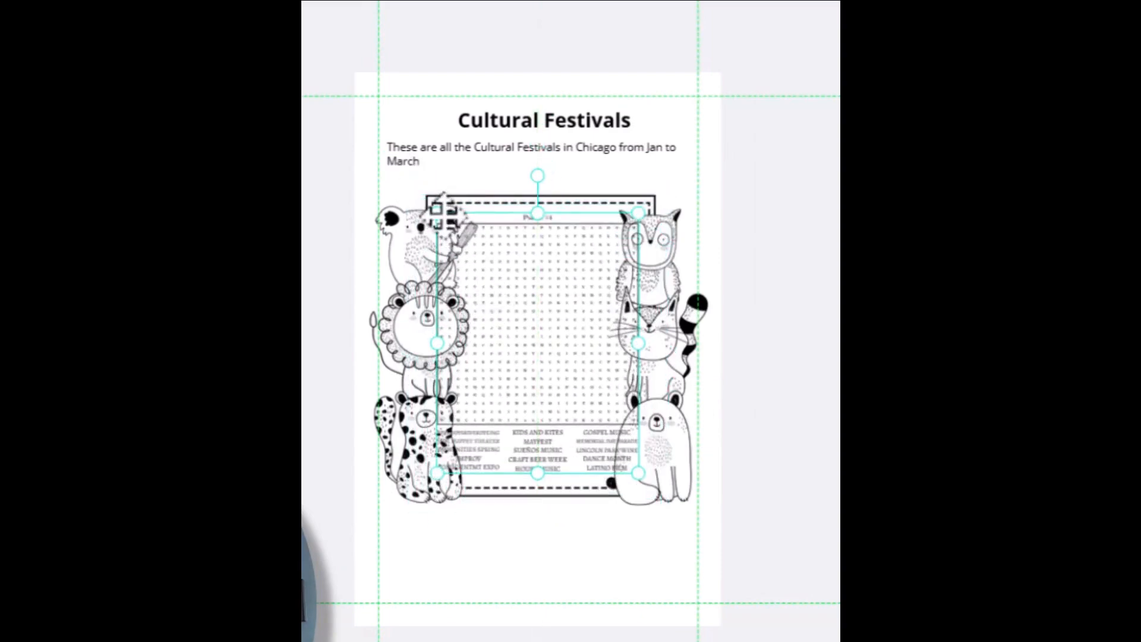
{"action": "left_click_drag", "start_coordinate": [438, 214], "coordinate": [461, 252]}
{"action": "left_click_drag", "start_coordinate": [516, 393], "coordinate": [523, 378]}
{"action": "left_click", "coordinate": [1049, 443]}
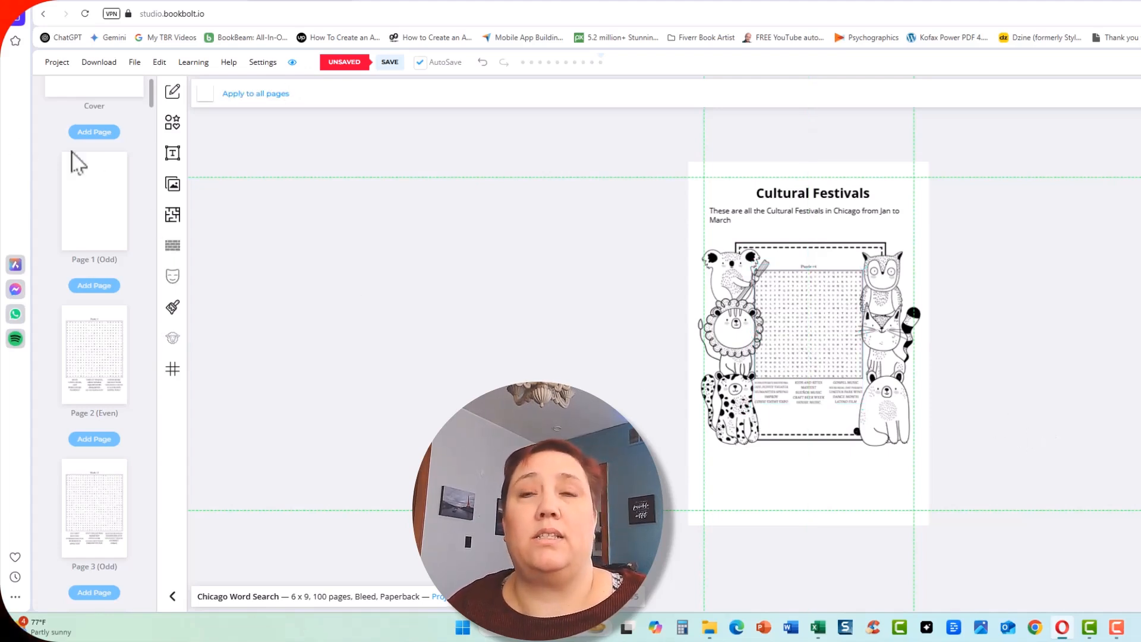
Open page 52 and shrink Solution #1 with its word list to less than half the page width, against the left margin
{"action": "scroll", "coordinate": [121, 252], "scroll_direction": "down", "scroll_amount": 20}
{"action": "scroll", "coordinate": [111, 275], "scroll_direction": "down", "scroll_amount": 10}
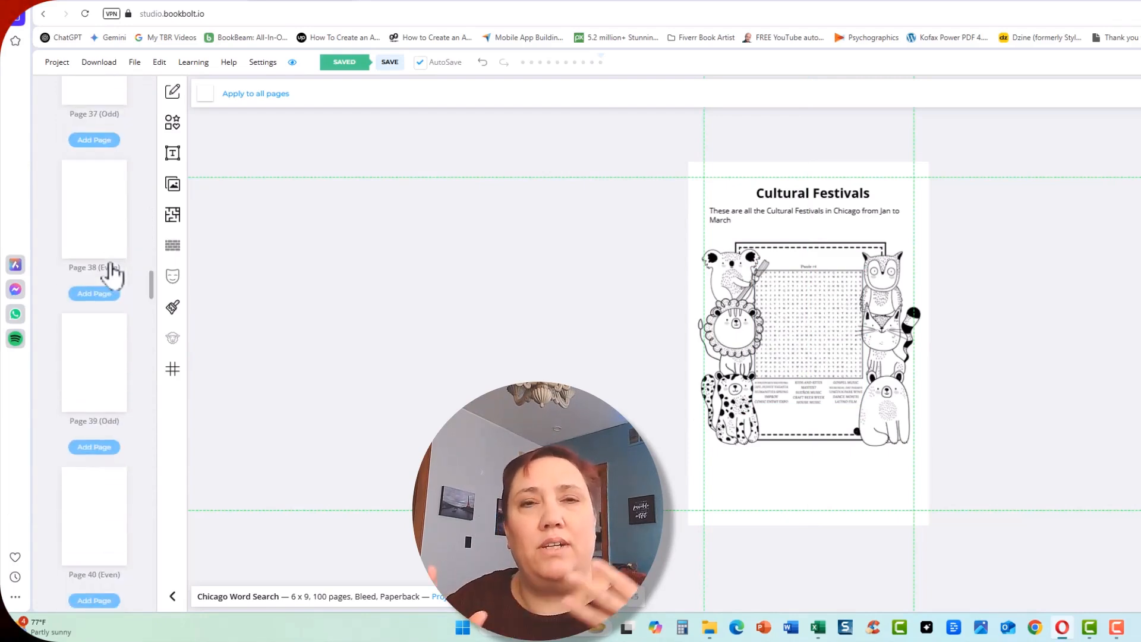
{"action": "scroll", "coordinate": [113, 274], "scroll_direction": "down", "scroll_amount": 10}
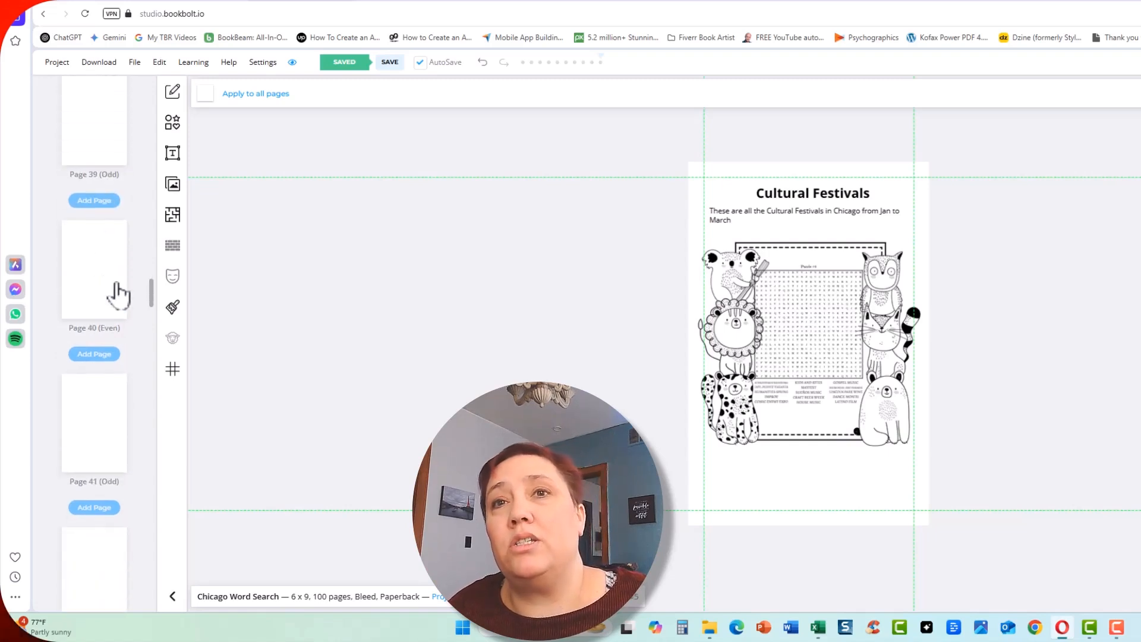
{"action": "scroll", "coordinate": [113, 289], "scroll_direction": "down", "scroll_amount": 4}
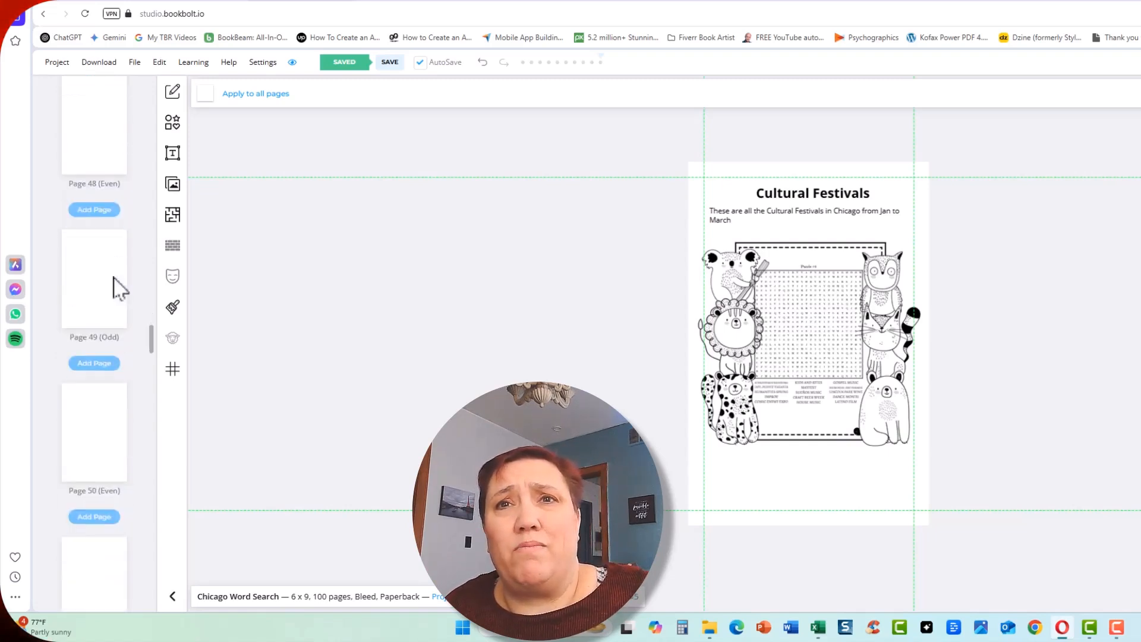
{"action": "left_click", "coordinate": [92, 253]}
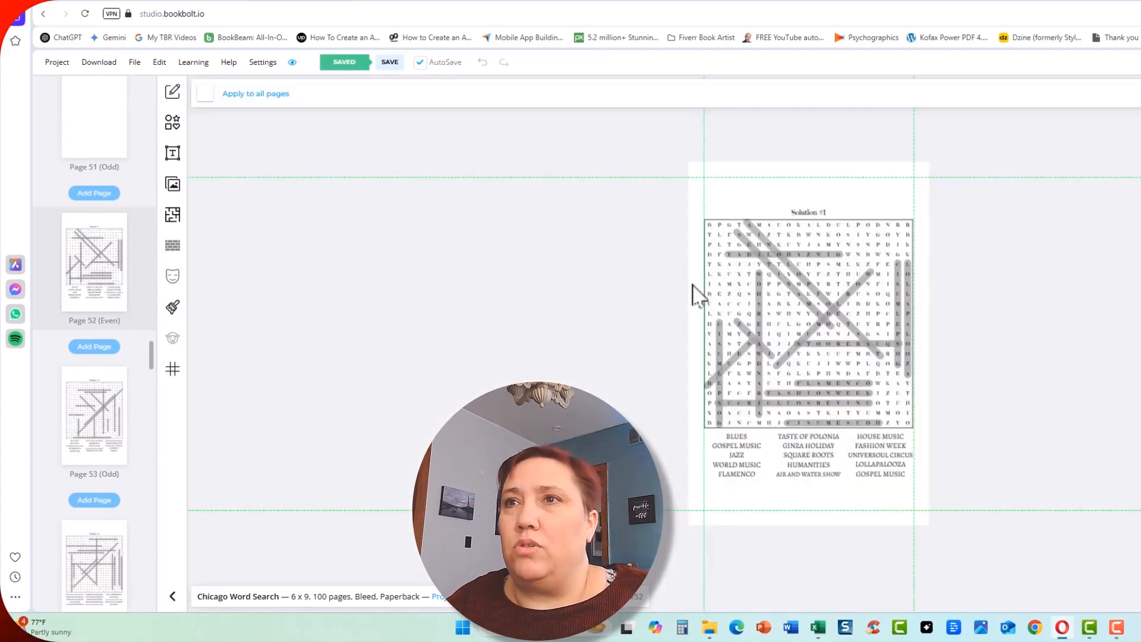
{"action": "left_click", "coordinate": [809, 318]}
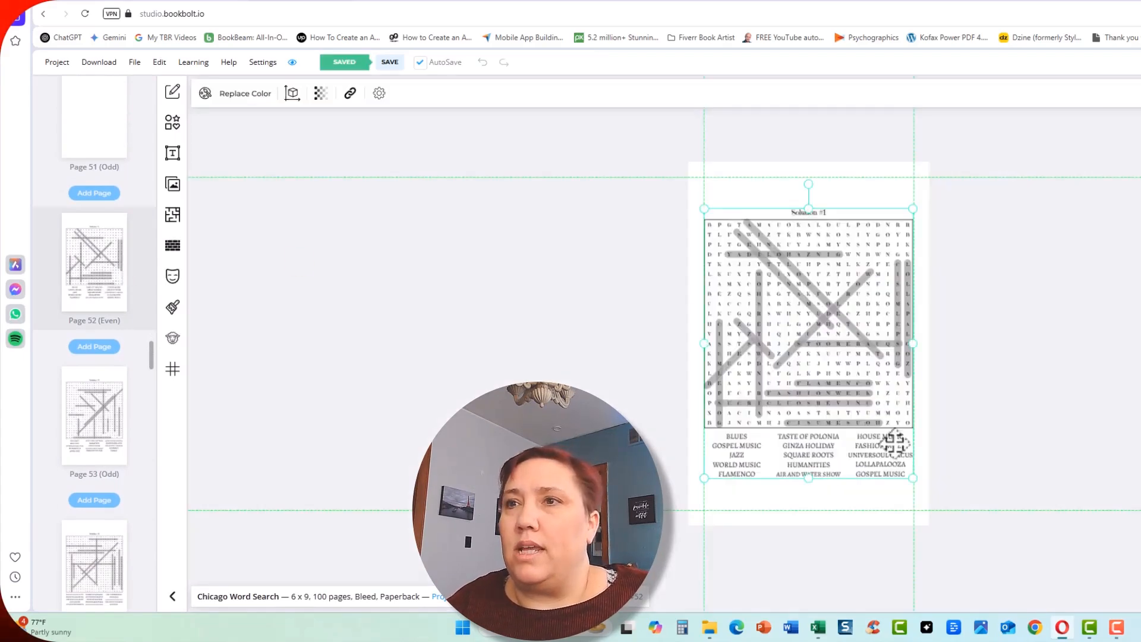
{"action": "left_click_drag", "start_coordinate": [921, 488], "coordinate": [787, 315]}
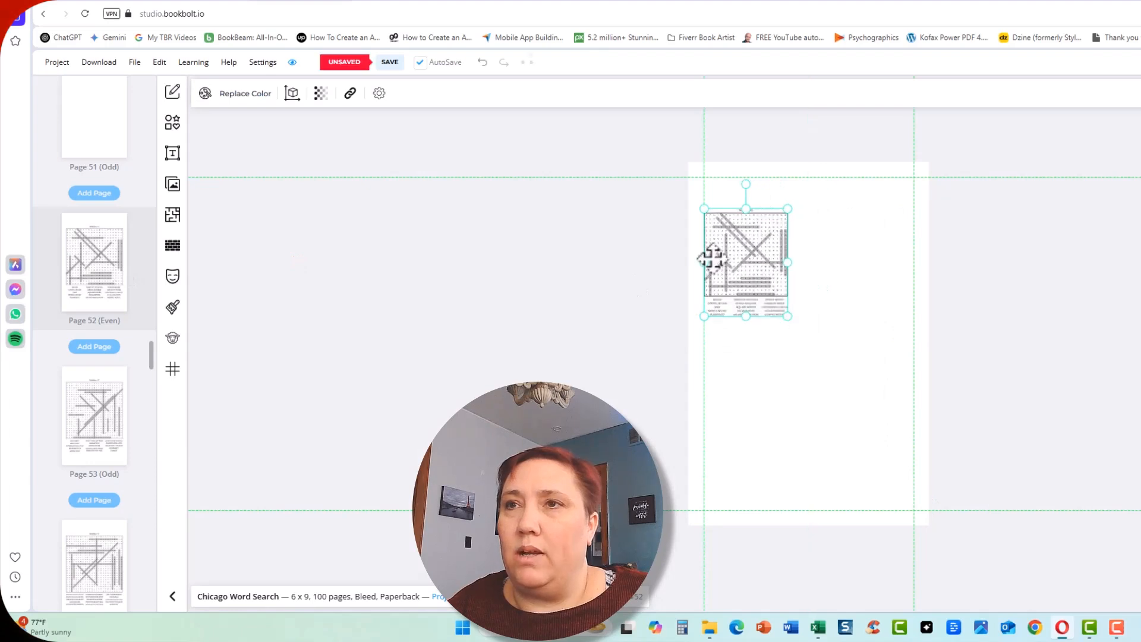
Cut Solution #2 with its word list from page 53
{"action": "left_click", "coordinate": [87, 411]}
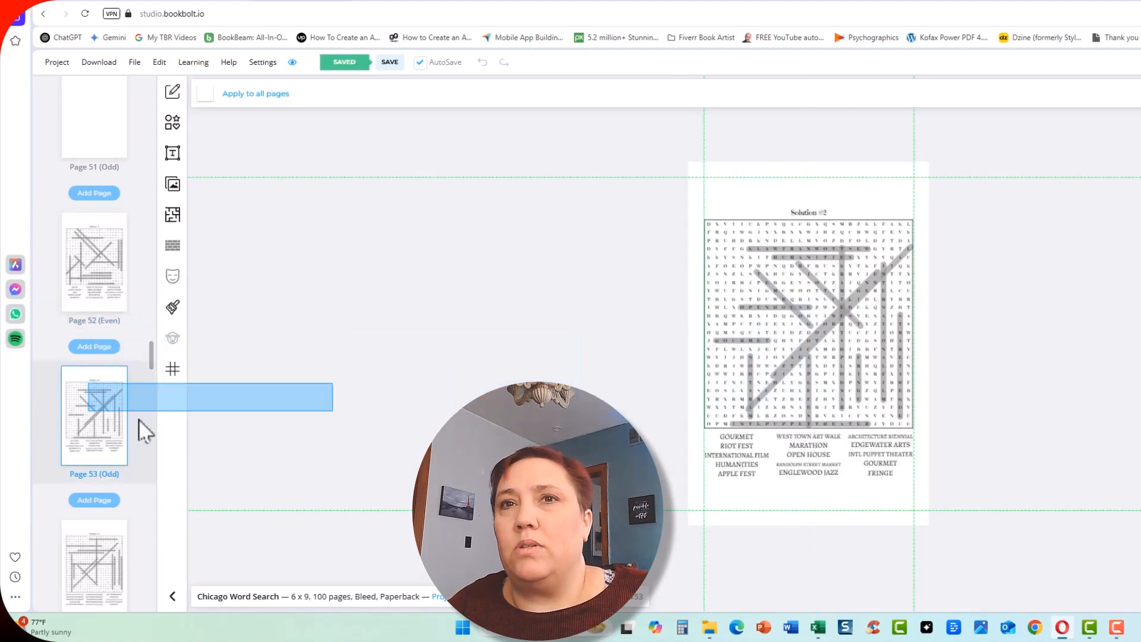
{"action": "left_click", "coordinate": [143, 428]}
{"action": "left_click", "coordinate": [862, 276]}
{"action": "key", "text": "ctrl+x"}
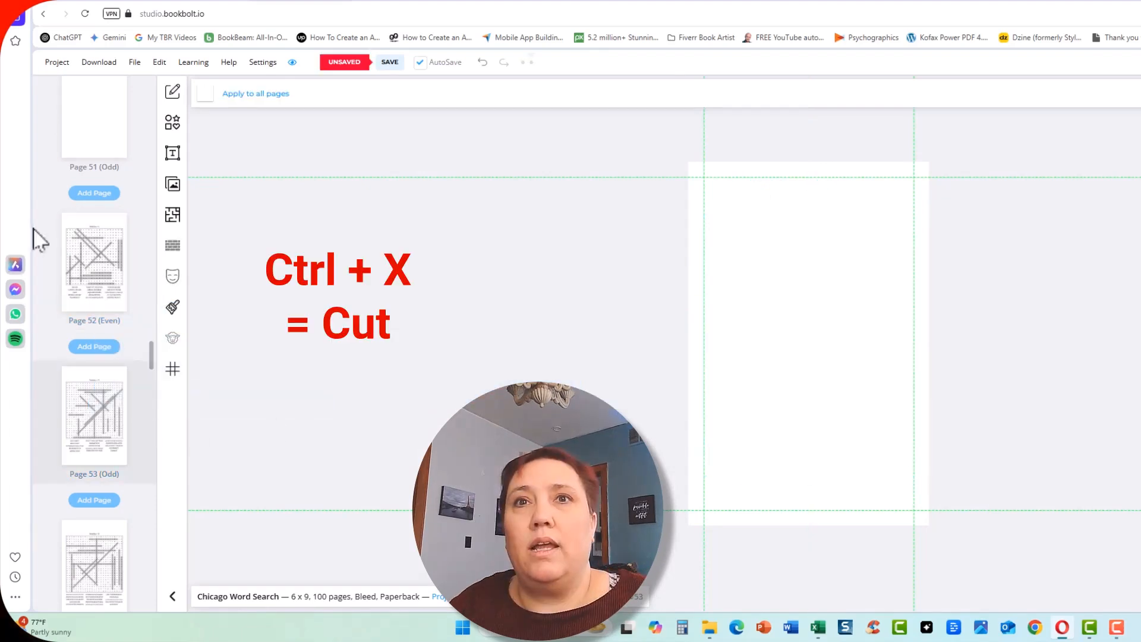
Paste Solution #2 onto page 52, shrinking and placing it beside Solution #1 at the top margin
{"action": "left_click", "coordinate": [95, 260]}
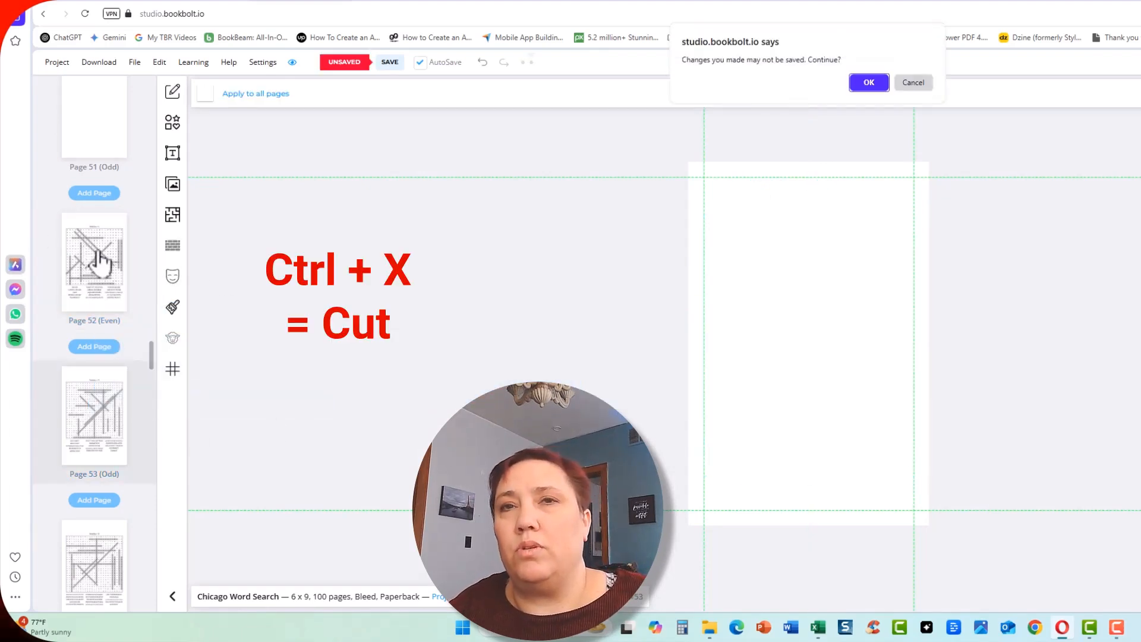
{"action": "left_click", "coordinate": [850, 376]}
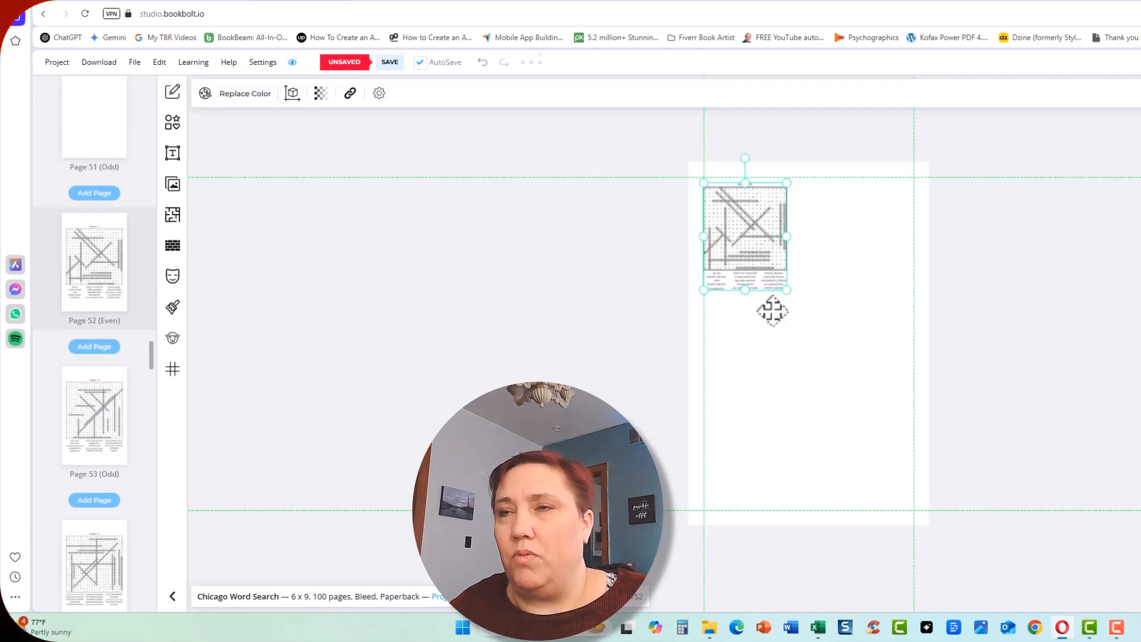
{"action": "left_click", "coordinate": [816, 343]}
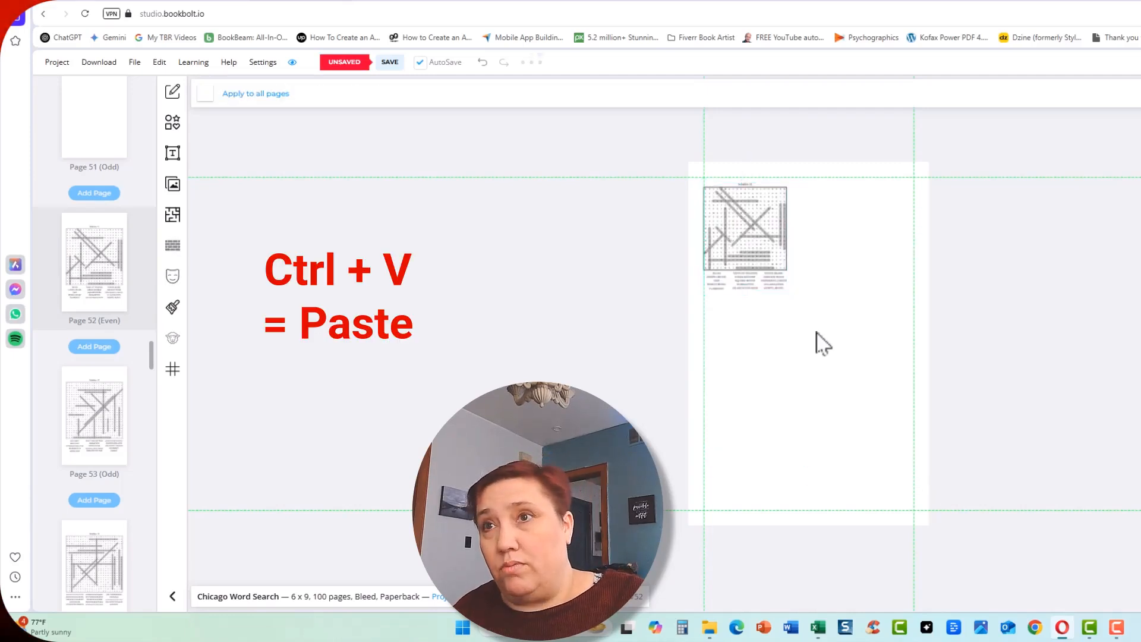
{"action": "key", "text": "ctrl+v"}
{"action": "left_click_drag", "start_coordinate": [710, 461], "coordinate": [847, 363]}
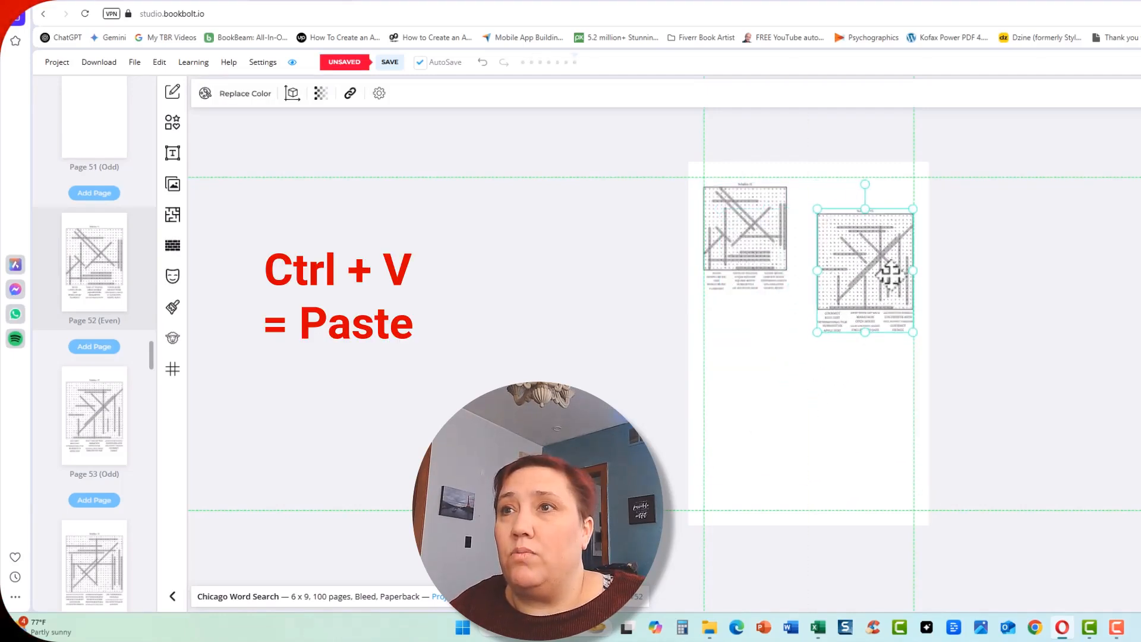
{"action": "left_click_drag", "start_coordinate": [886, 293], "coordinate": [890, 265]}
{"action": "left_click_drag", "start_coordinate": [818, 305], "coordinate": [825, 296]}
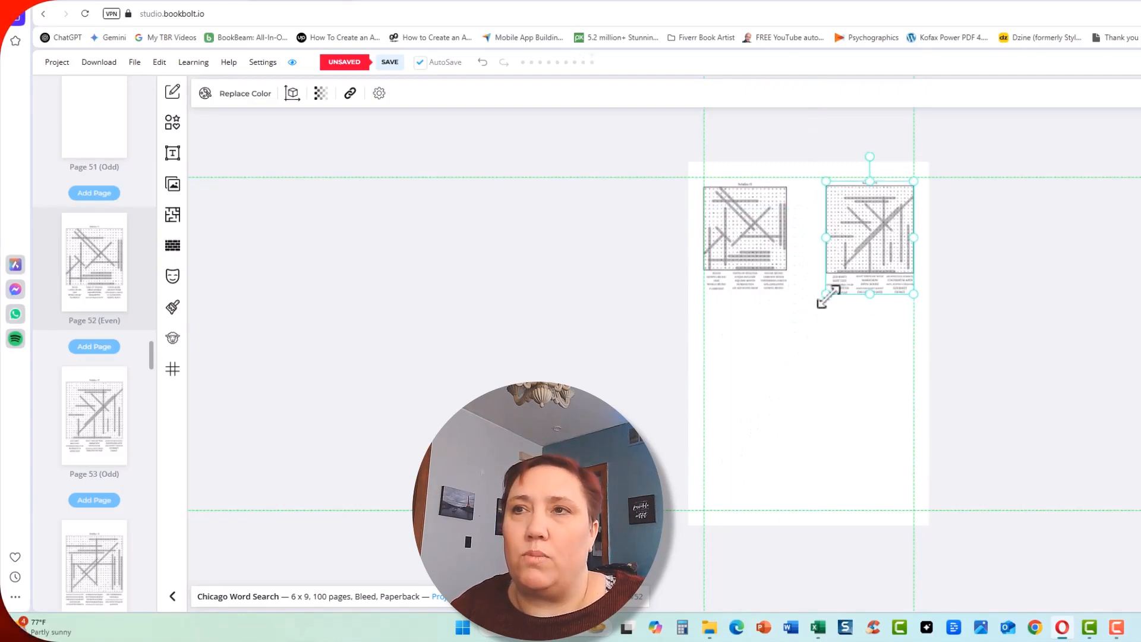
Move both solutions on page 52 slightly inward from the side margins
{"action": "left_click", "coordinate": [739, 242]}
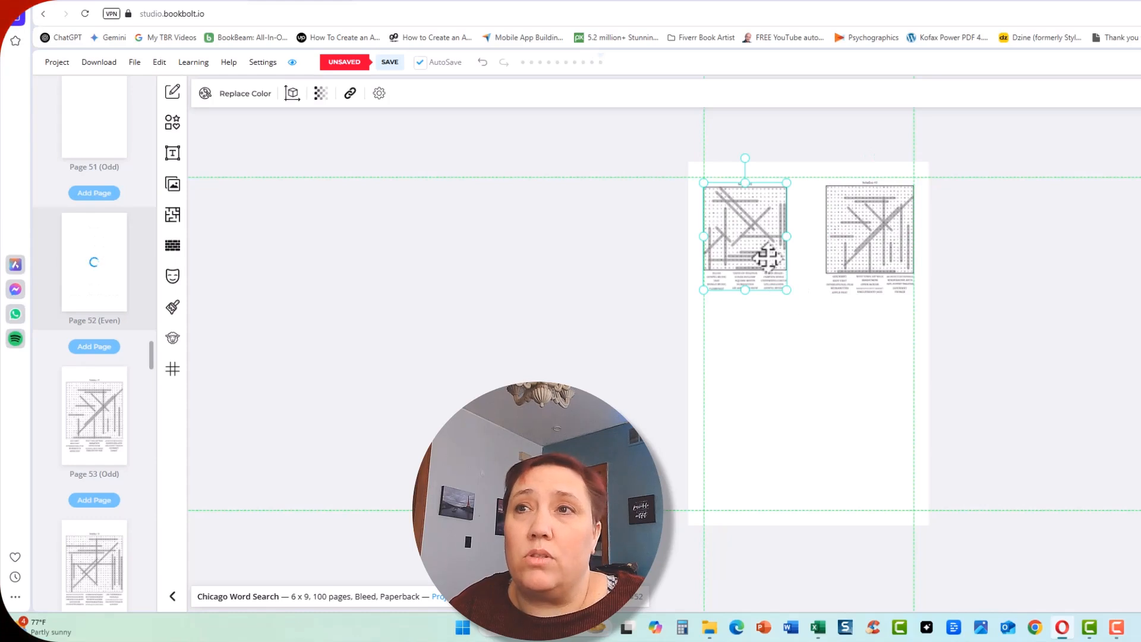
{"action": "left_click_drag", "start_coordinate": [767, 252], "coordinate": [779, 250]}
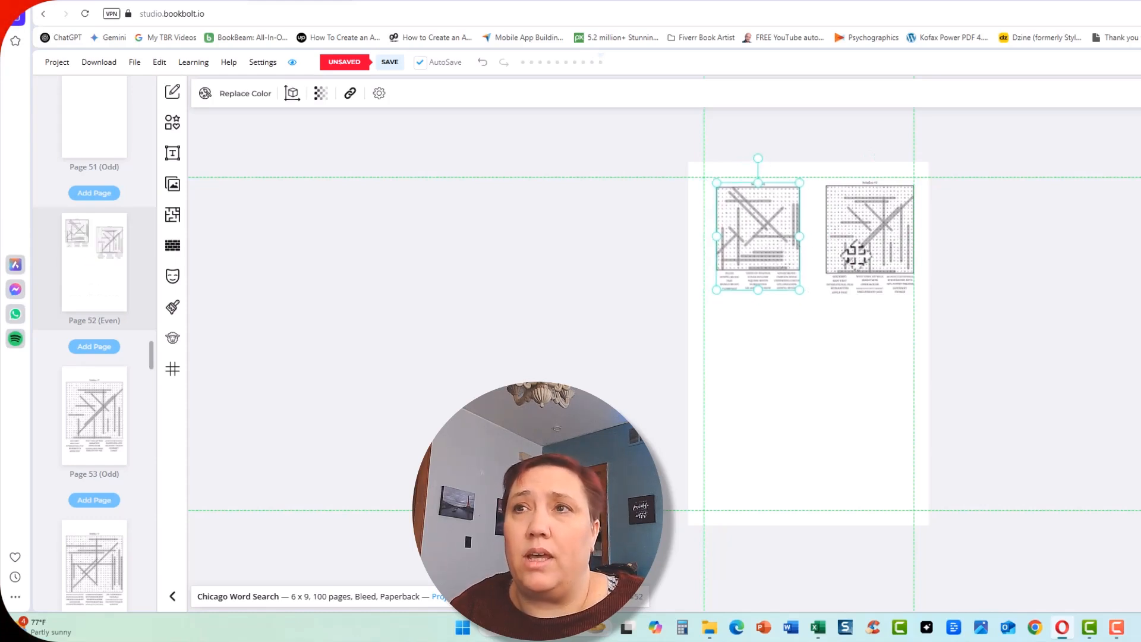
{"action": "left_click_drag", "start_coordinate": [854, 262], "coordinate": [843, 262]}
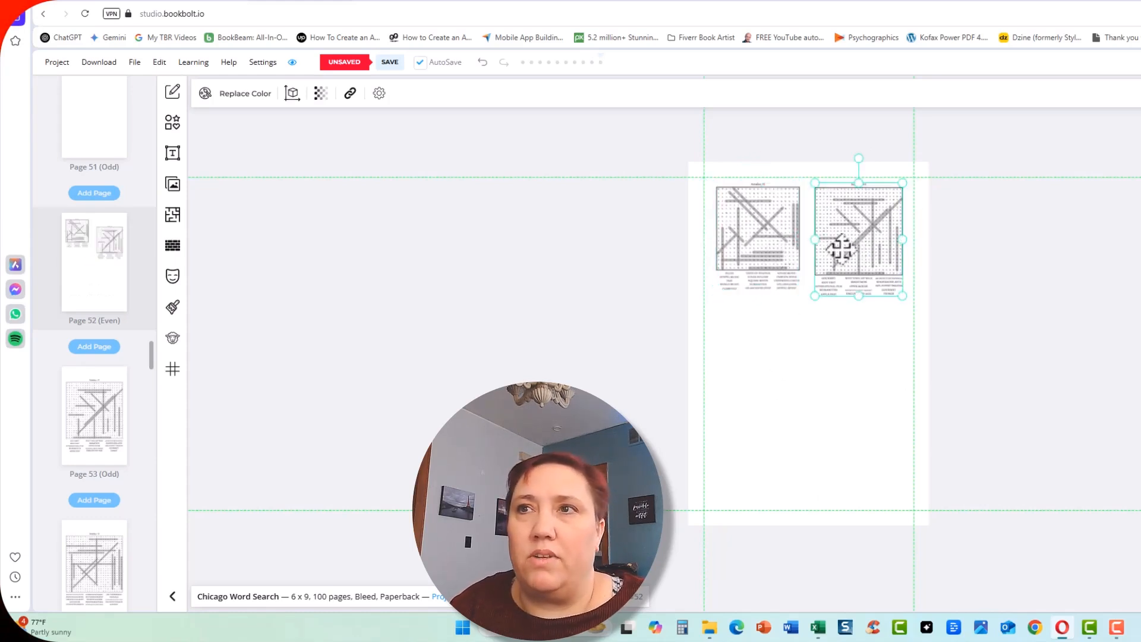
{"action": "right_click", "coordinate": [99, 128]}
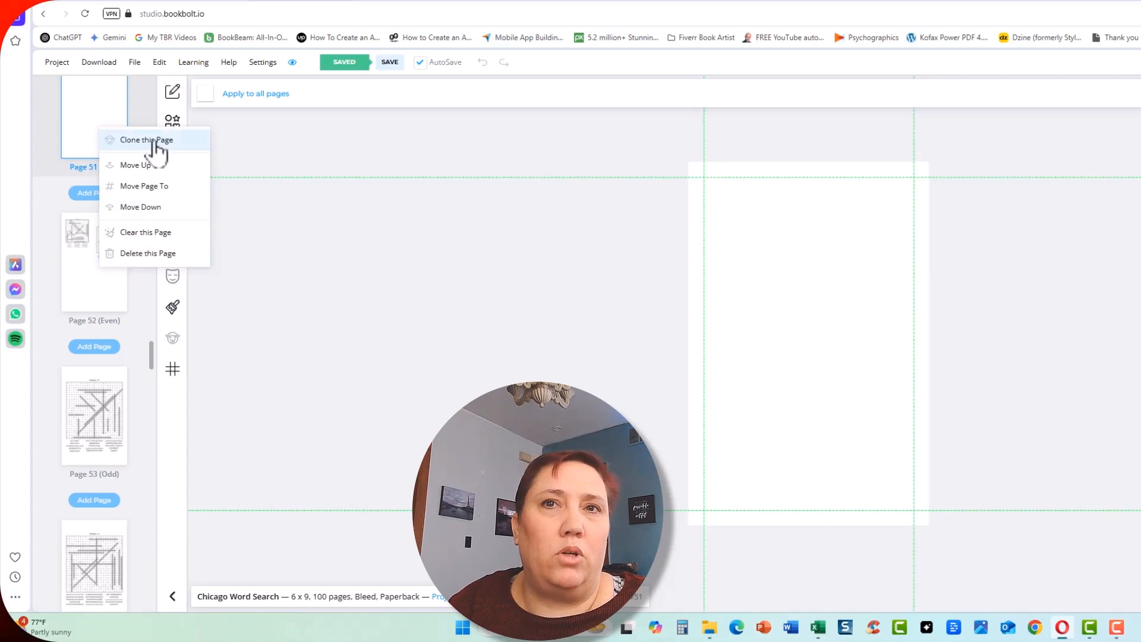
{"action": "left_click", "coordinate": [457, 236]}
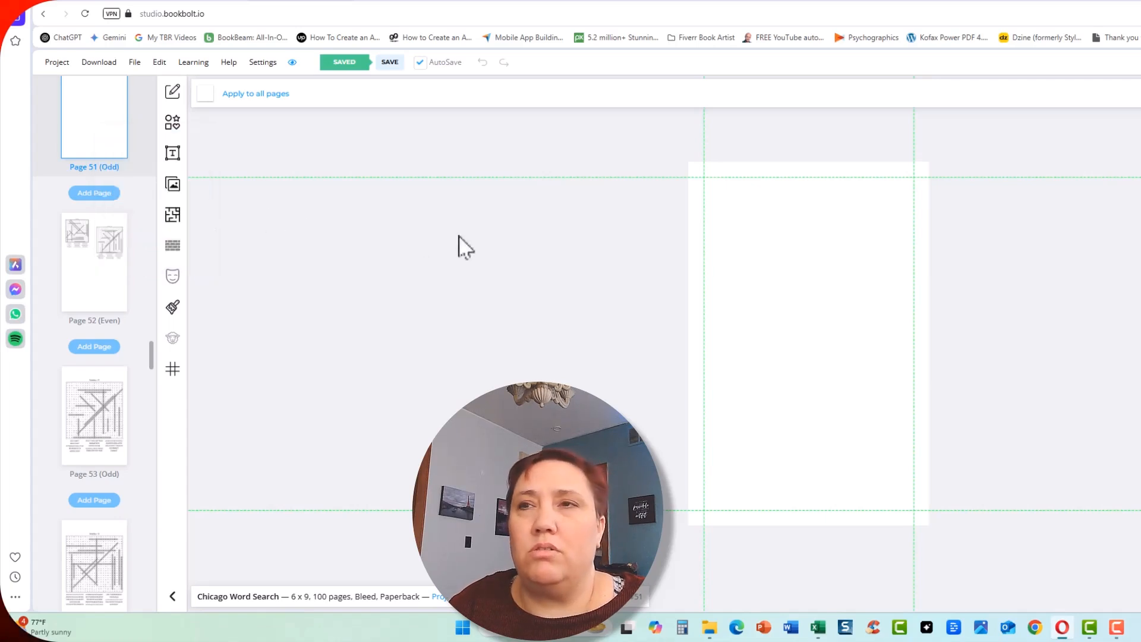
{"action": "left_click", "coordinate": [94, 270]}
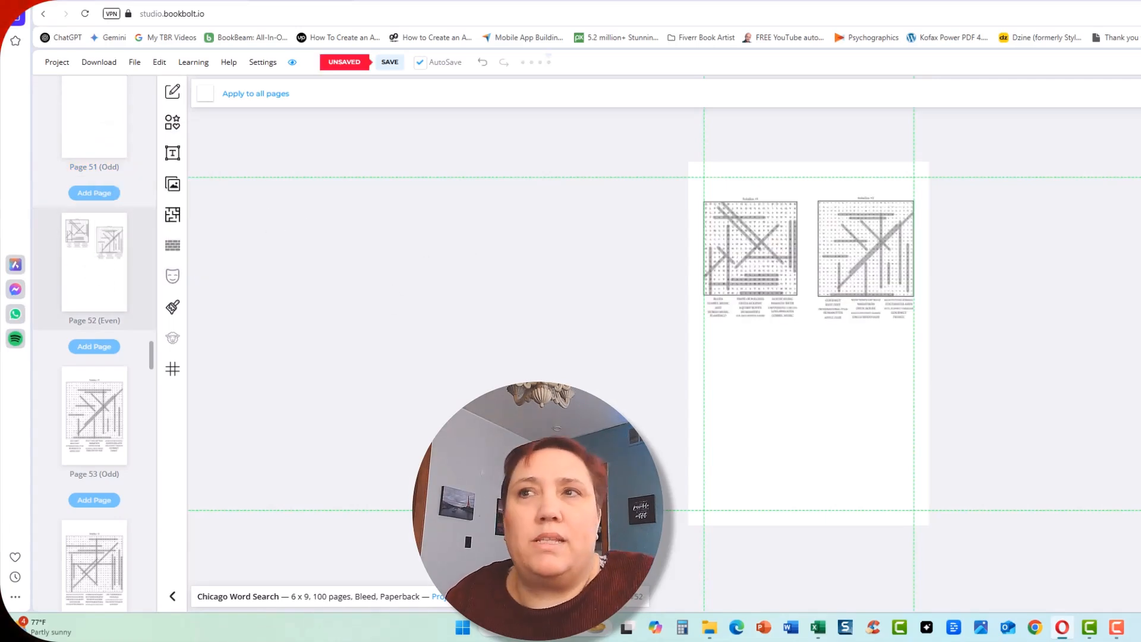
{"action": "left_click", "coordinate": [764, 256]}
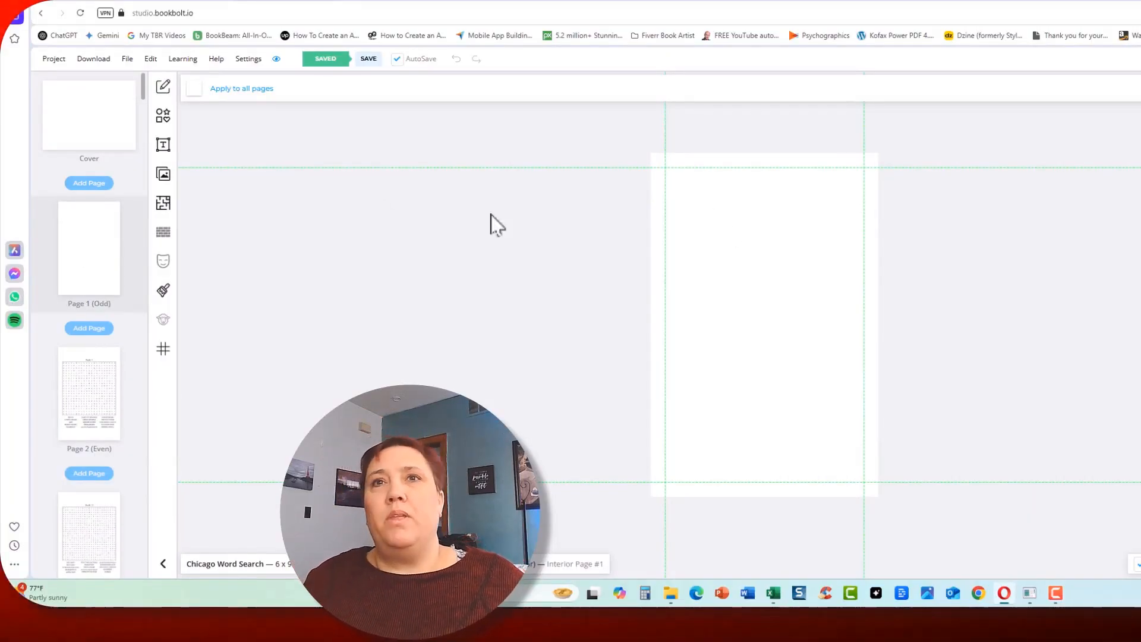
Add a multiline text block and a heading to page 1, placing the heading near the top margin
{"action": "left_click", "coordinate": [163, 145]}
{"action": "left_click", "coordinate": [254, 123]}
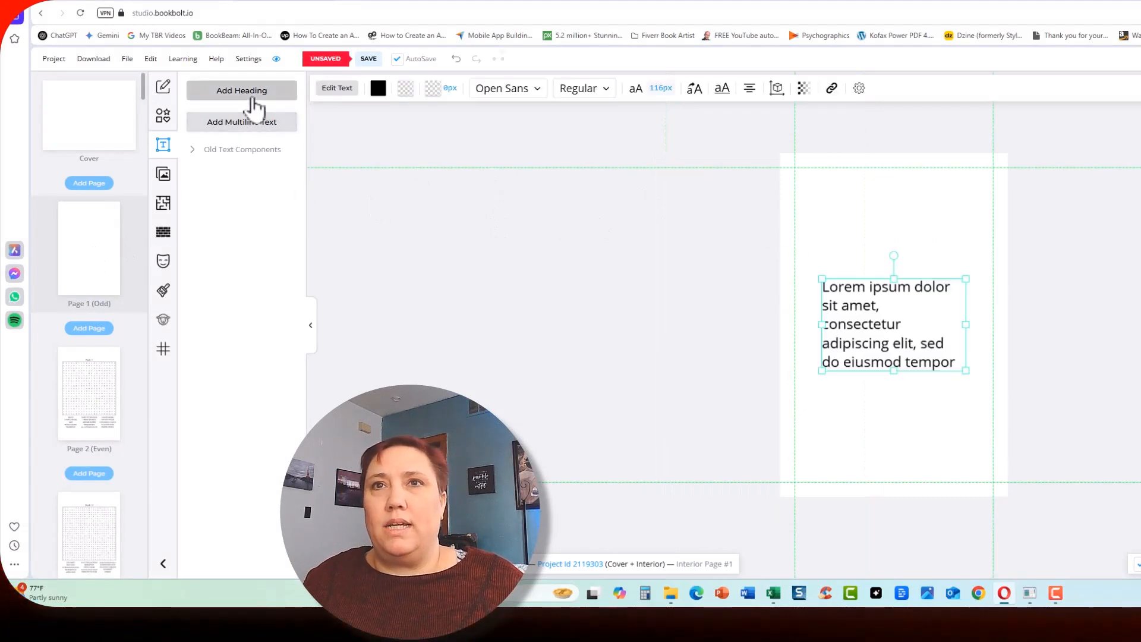
{"action": "left_click", "coordinate": [256, 94]}
{"action": "left_click_drag", "start_coordinate": [904, 299], "coordinate": [909, 208]}
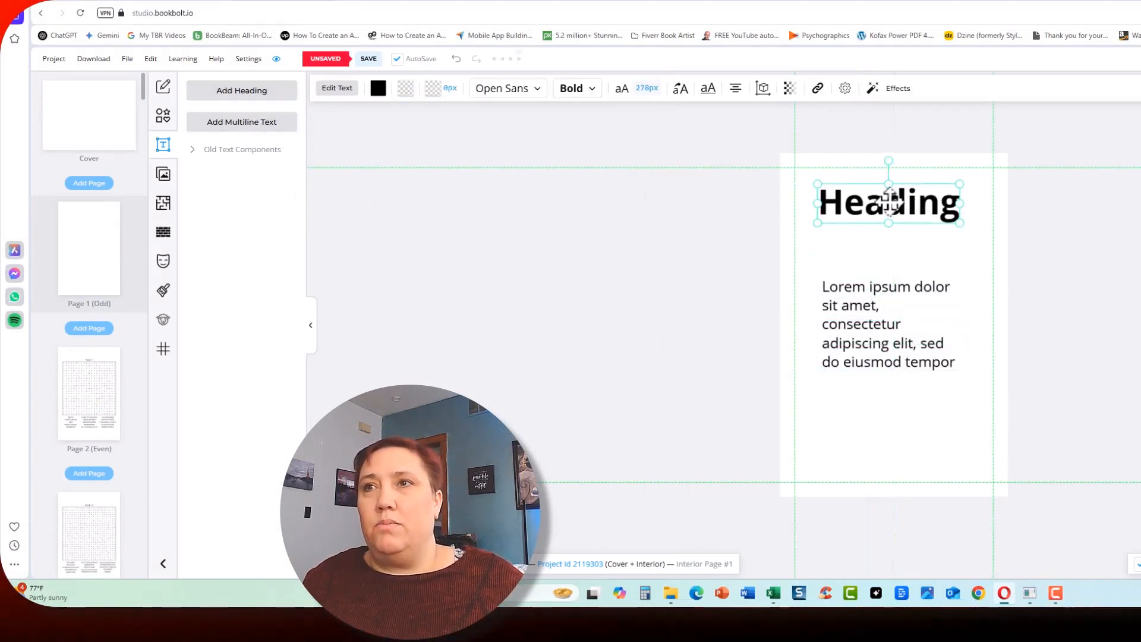
Change the heading to "Thank you for buying this book." and reduce its font size to fit within the margins
{"action": "double_click", "coordinate": [890, 202]}
{"action": "type", "text": "Thank you for bu"}
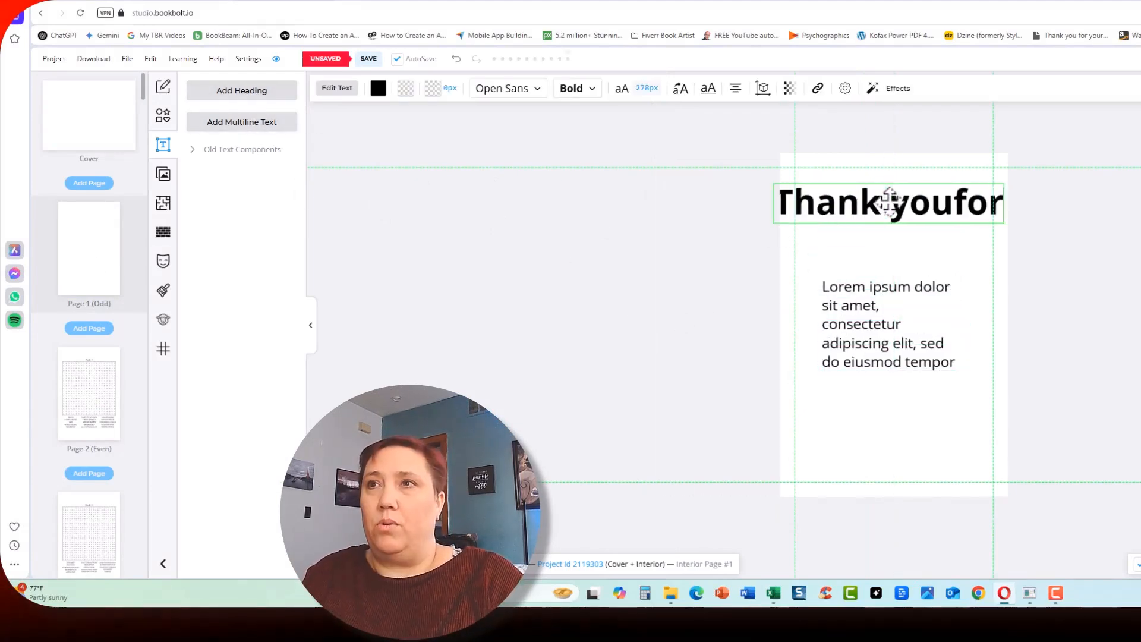
{"action": "type", "text": "ying this book"}
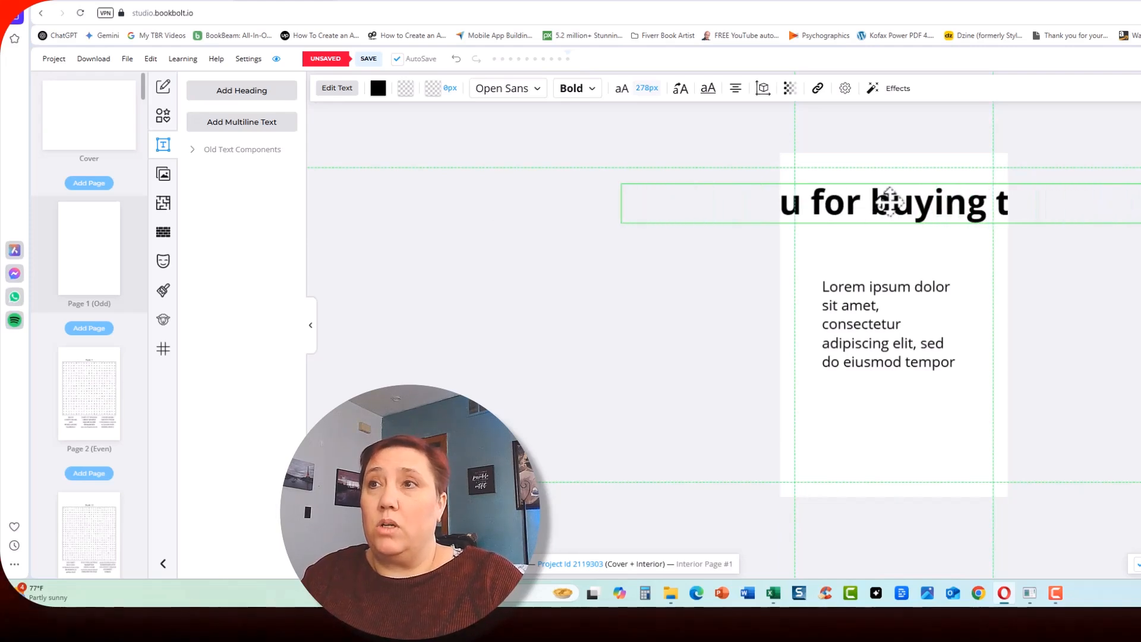
{"action": "key", "text": "ctrl+a"}
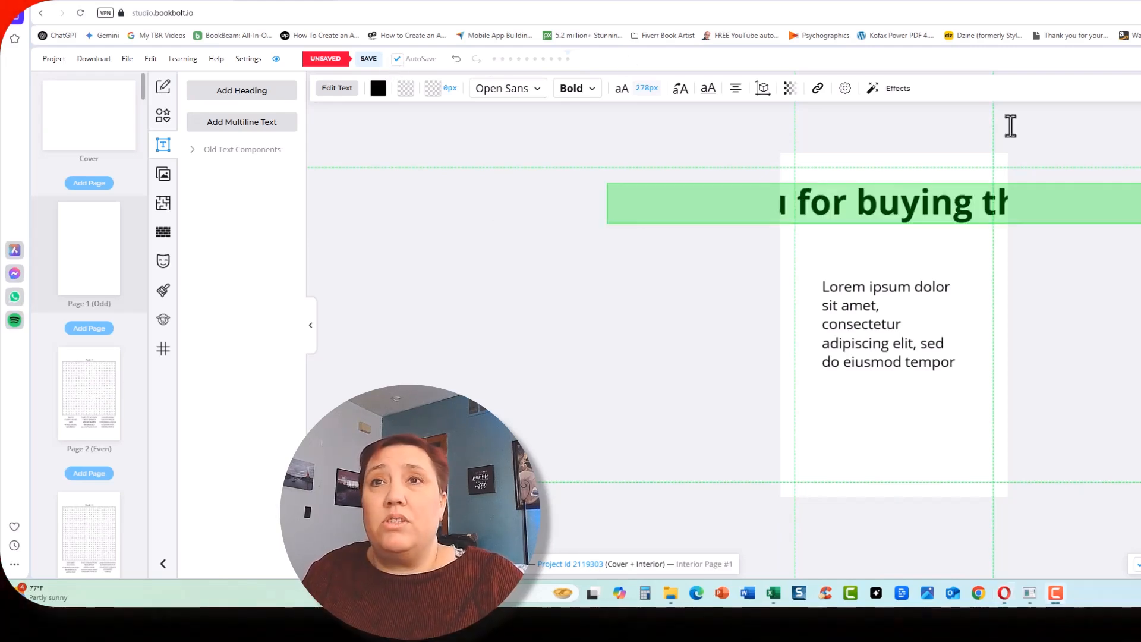
{"action": "left_click", "coordinate": [648, 89]}
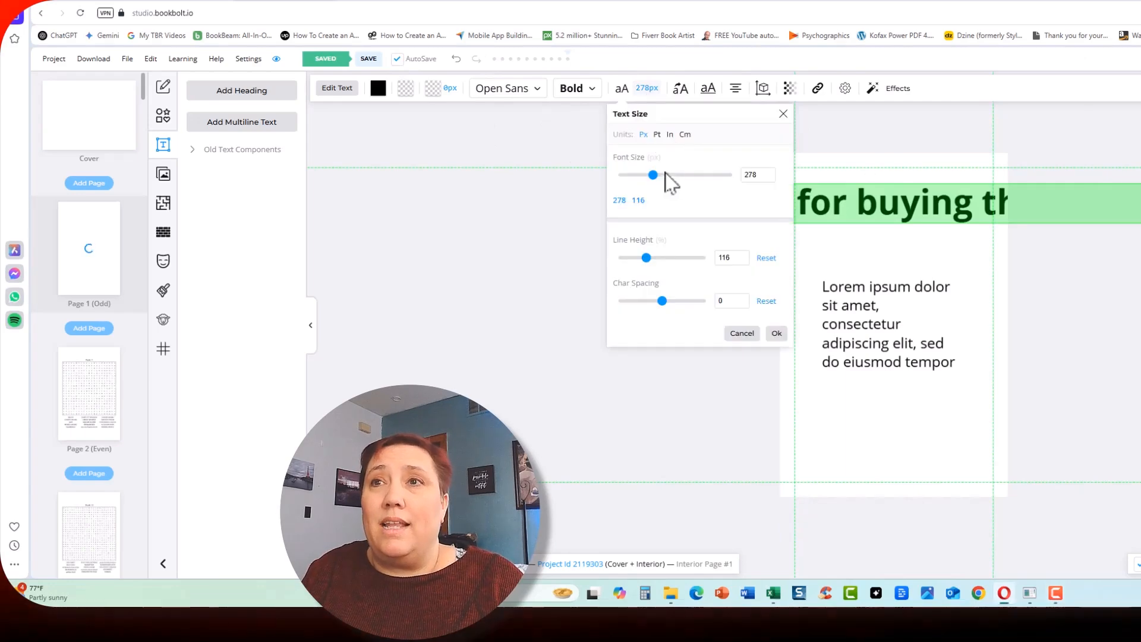
{"action": "left_click_drag", "start_coordinate": [654, 172], "coordinate": [630, 174]}
Replace the placeholder paragraph with "Every purchase of this book that you make is going to be donated towards feeding the animals at the Local Hometown Dog Pound."
{"action": "left_click", "coordinate": [935, 304]}
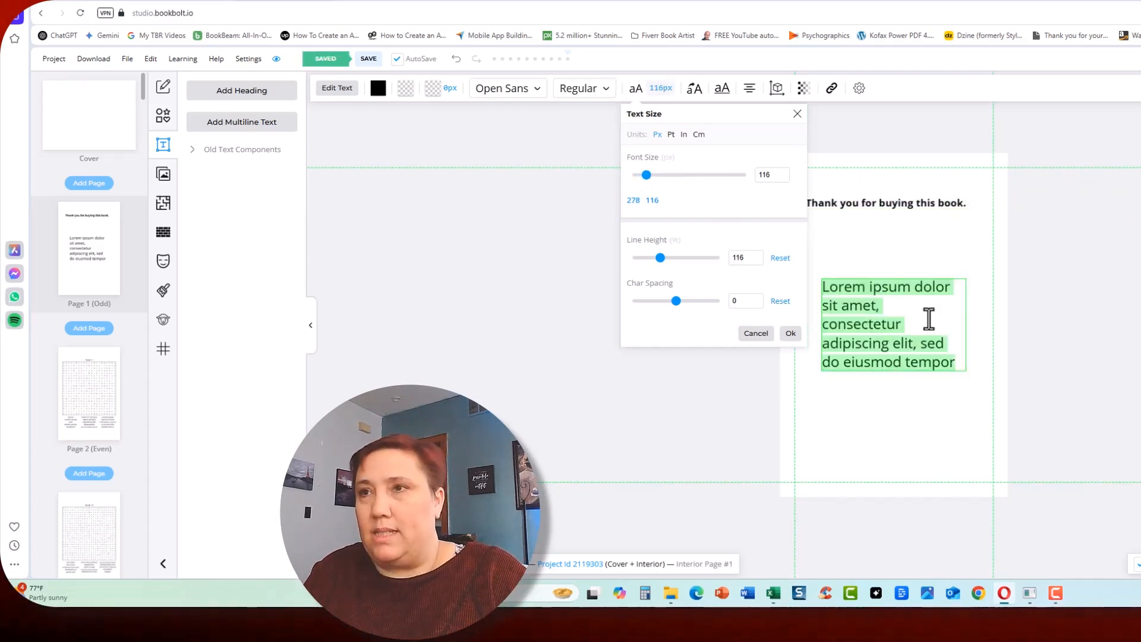
{"action": "type", "text": "Every purchase of this book that you make is going to be dona"}
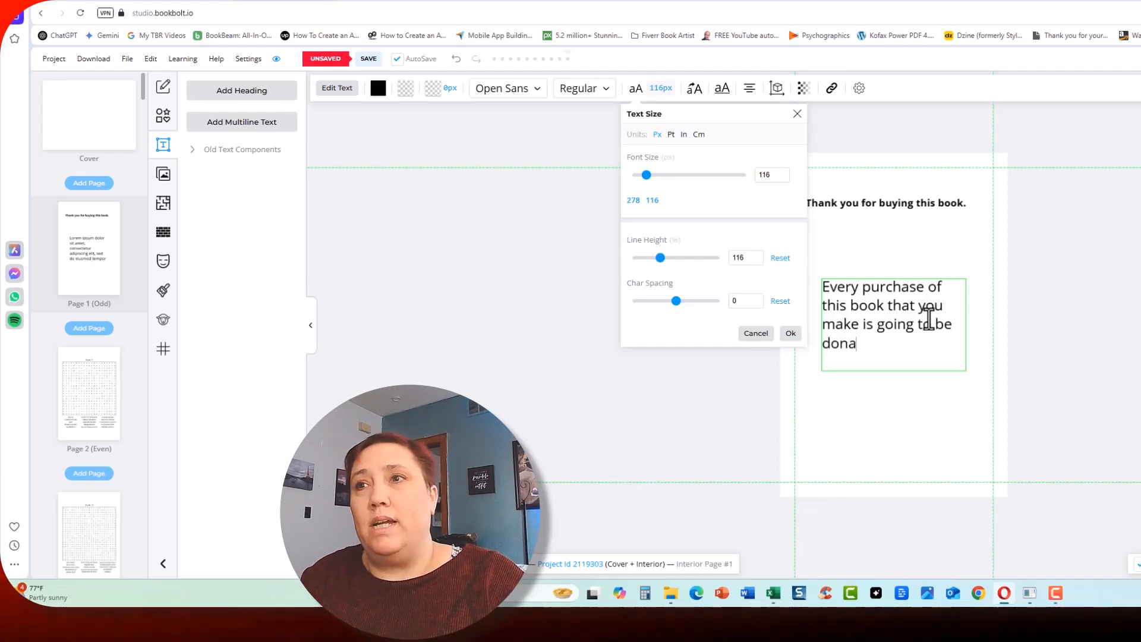
{"action": "type", "text": "ted towards feeding the an"}
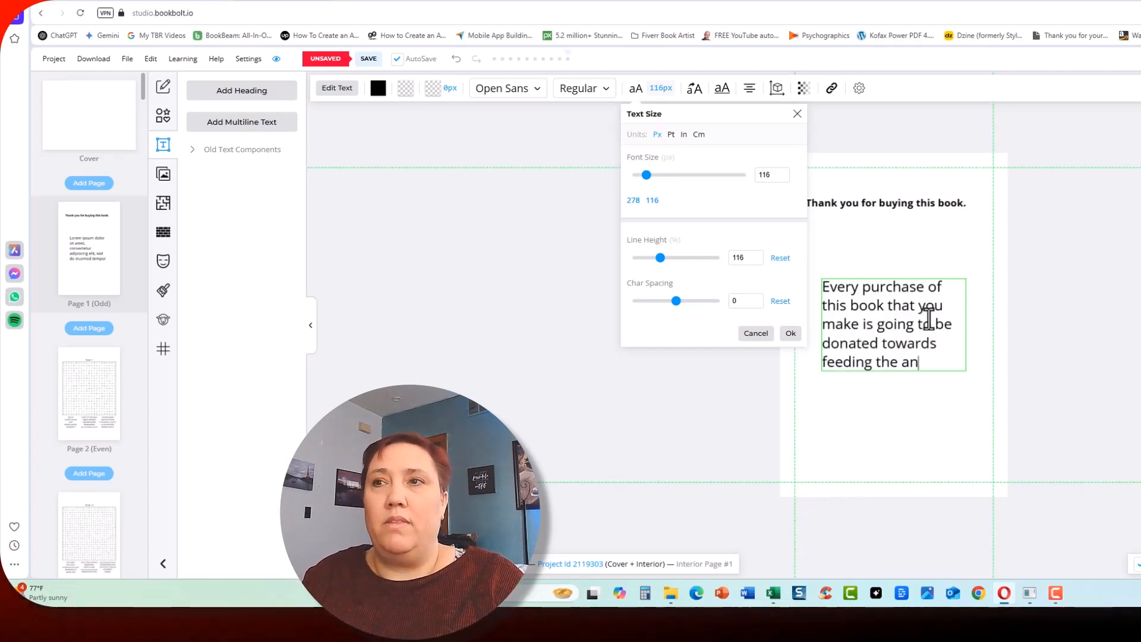
{"action": "type", "text": "imals at the Local"}
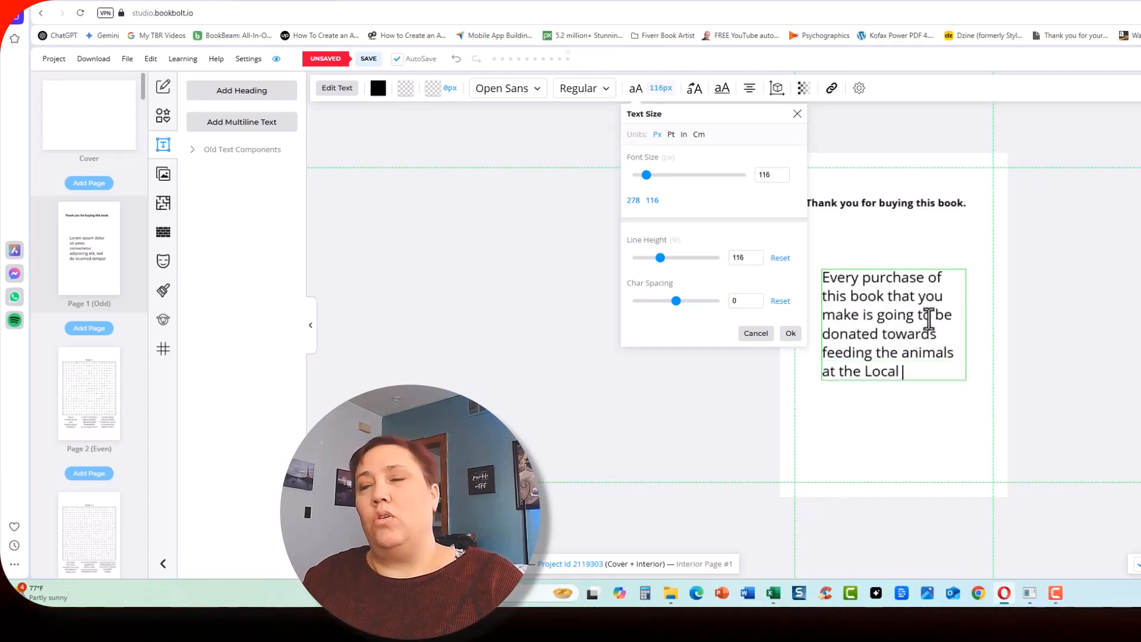
{"action": "type", "text": " Hometown Dog Pound."}
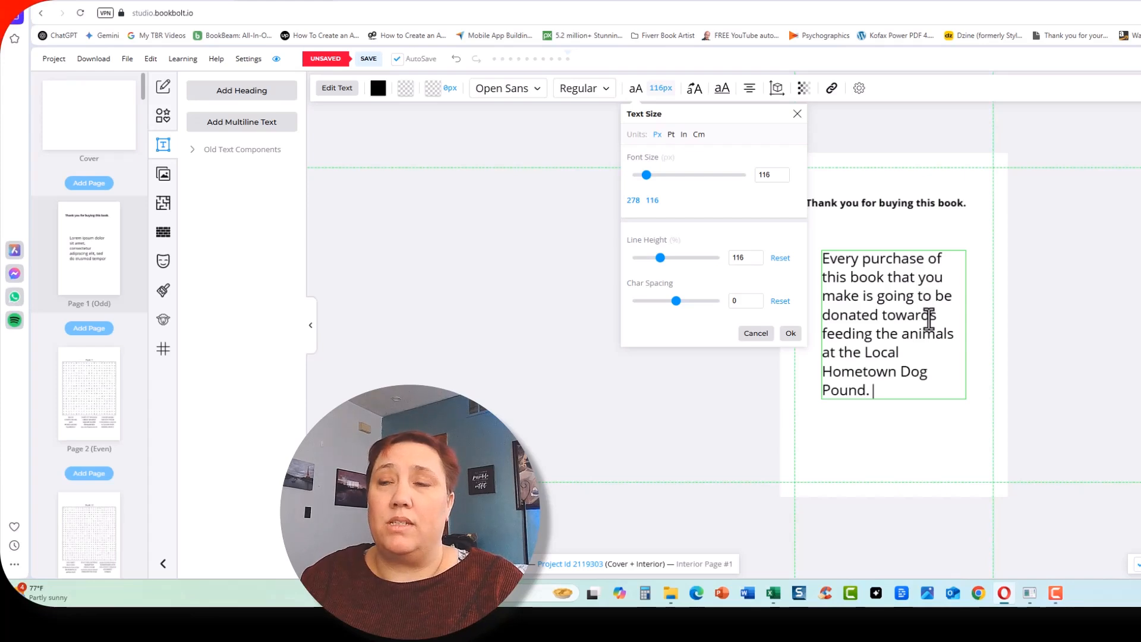
{"action": "type", "text": "  If"}
{"action": "key", "text": "Return"}
{"action": "key", "text": "Return"}
{"action": "type", "text": "If you"}
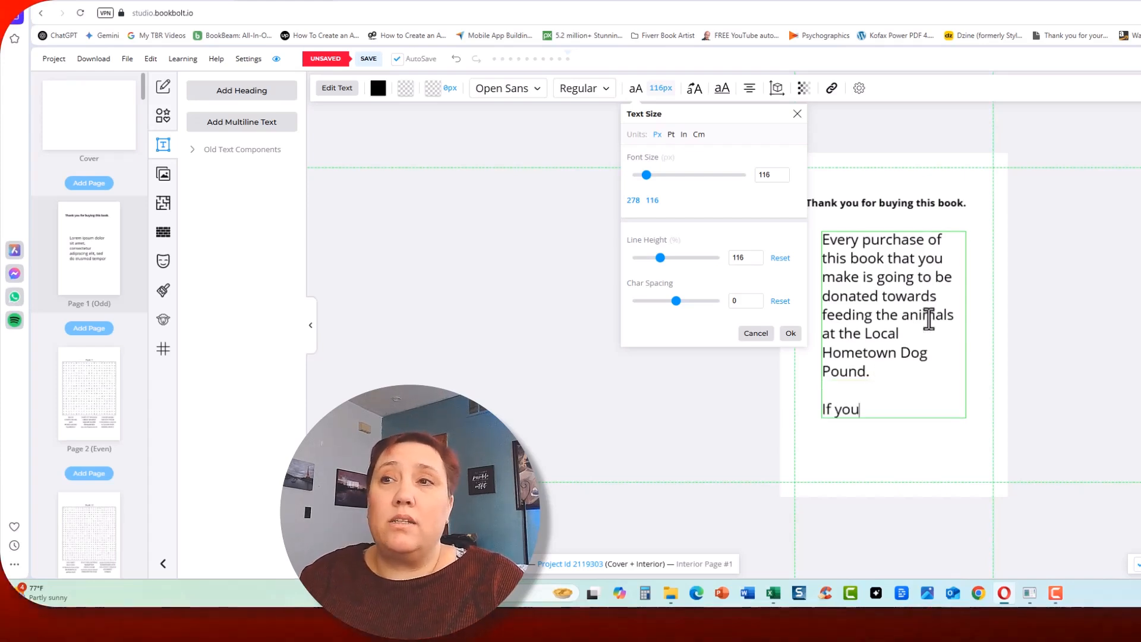
{"action": "type", "text": " would like to donate extra, you can go"}
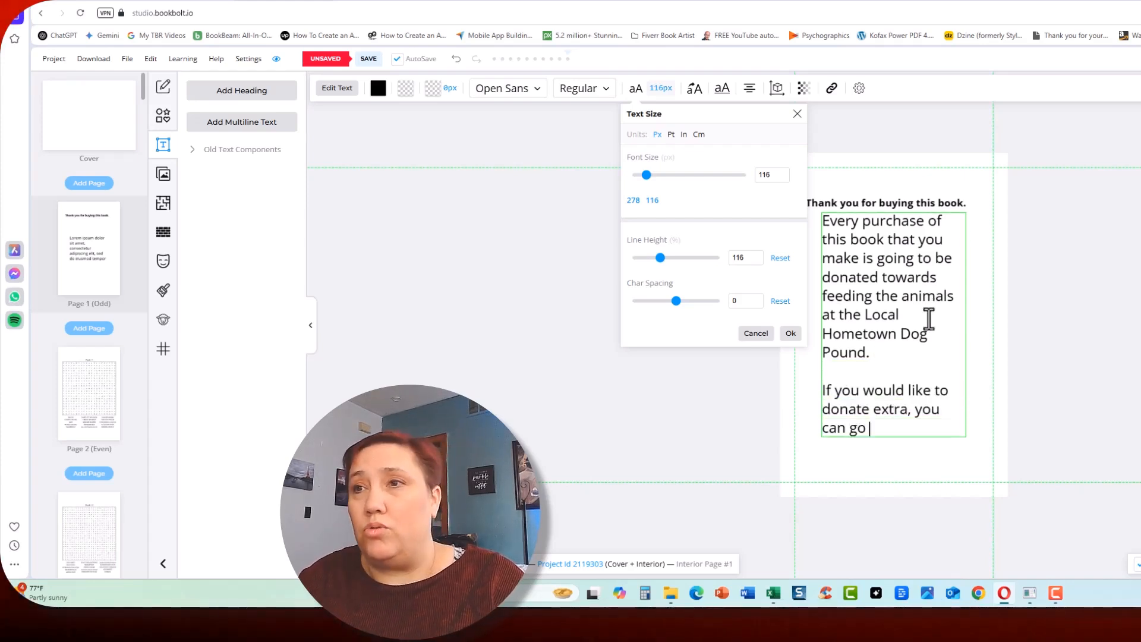
{"action": "type", "text": " to www.M"}
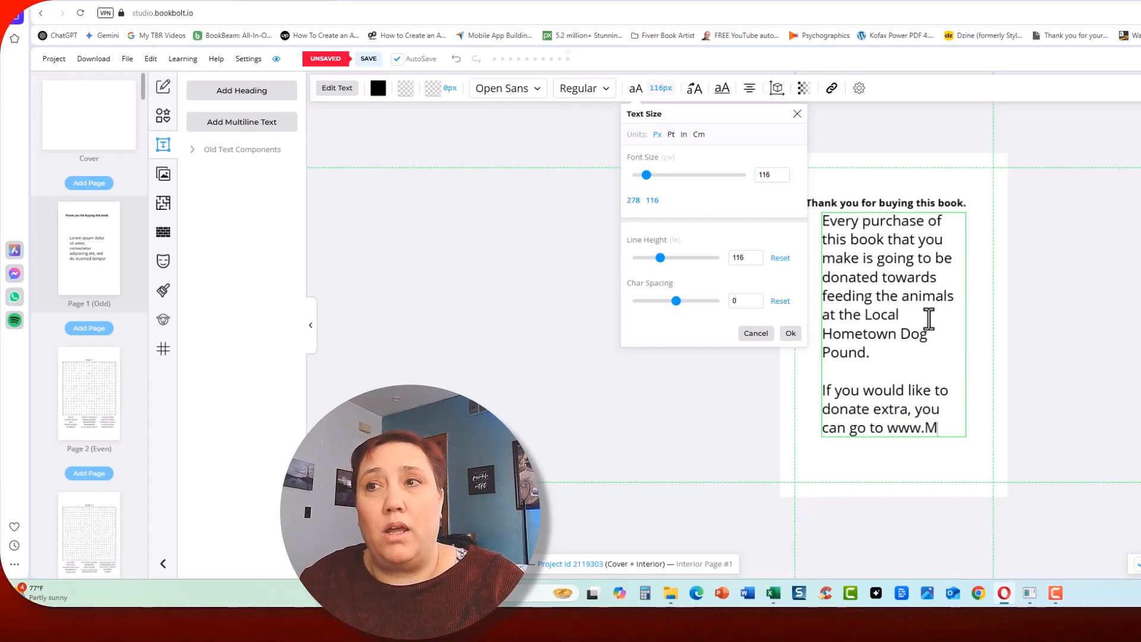
{"action": "type", "text": "yWebsite.com/Donate."}
Add a third paragraph to the message reading "If you would like to join our newsletter..."
{"action": "key", "text": "Return"}
{"action": "key", "text": "Return"}
{"action": "type", "text": "If you would l"}
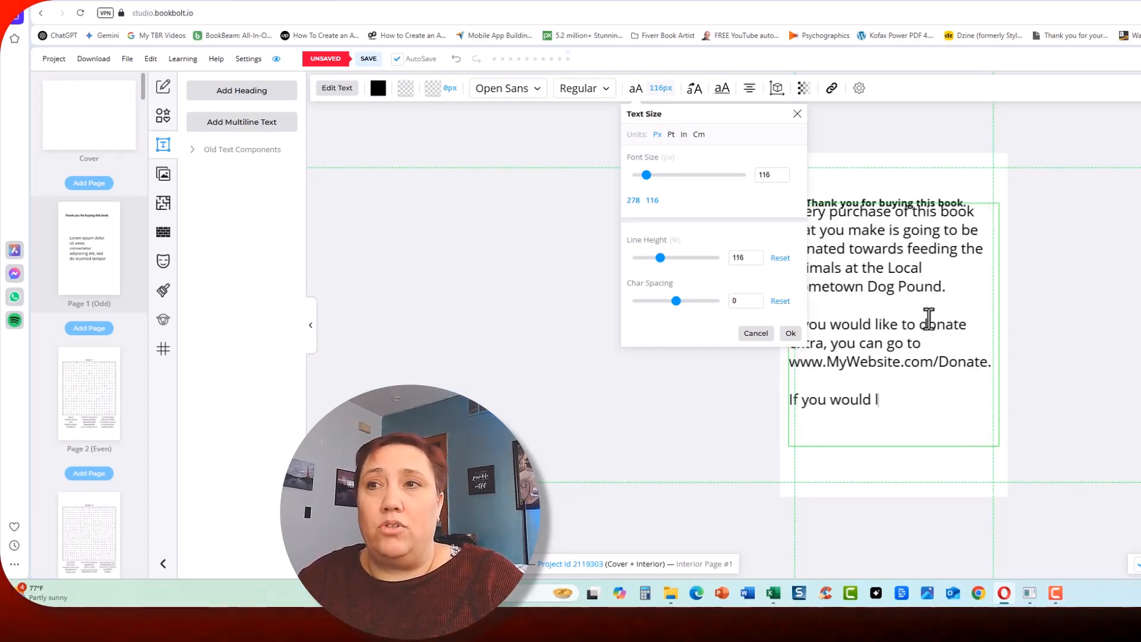
{"action": "type", "text": "ike to join our newsletter..."}
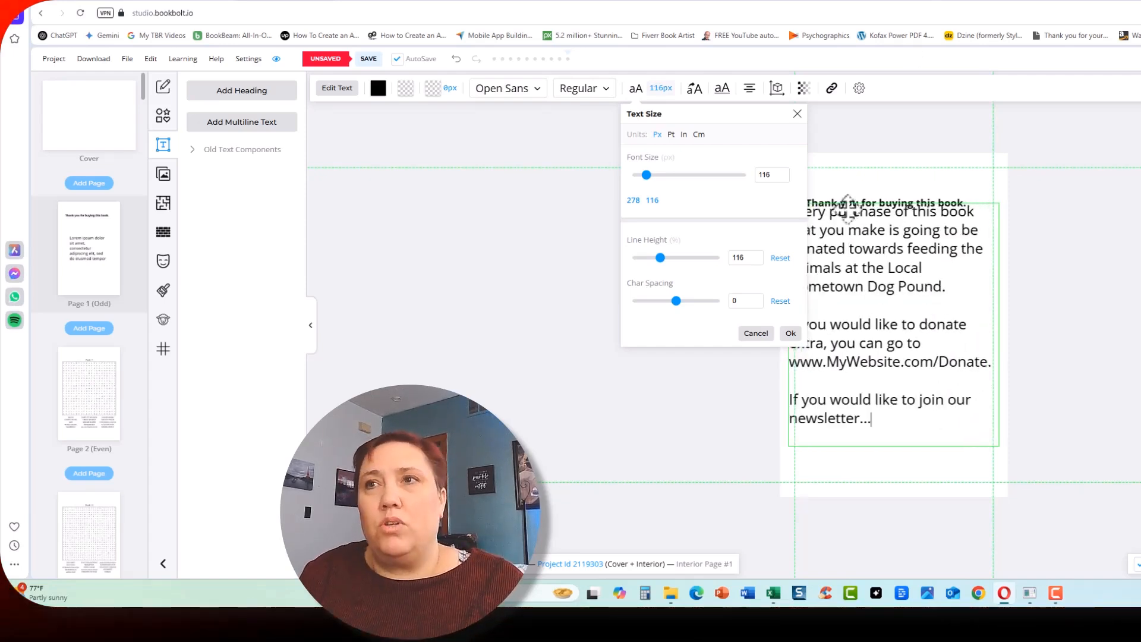
Reduce the font size of the whole message text to 82 px
{"action": "key", "text": "ctrl+a"}
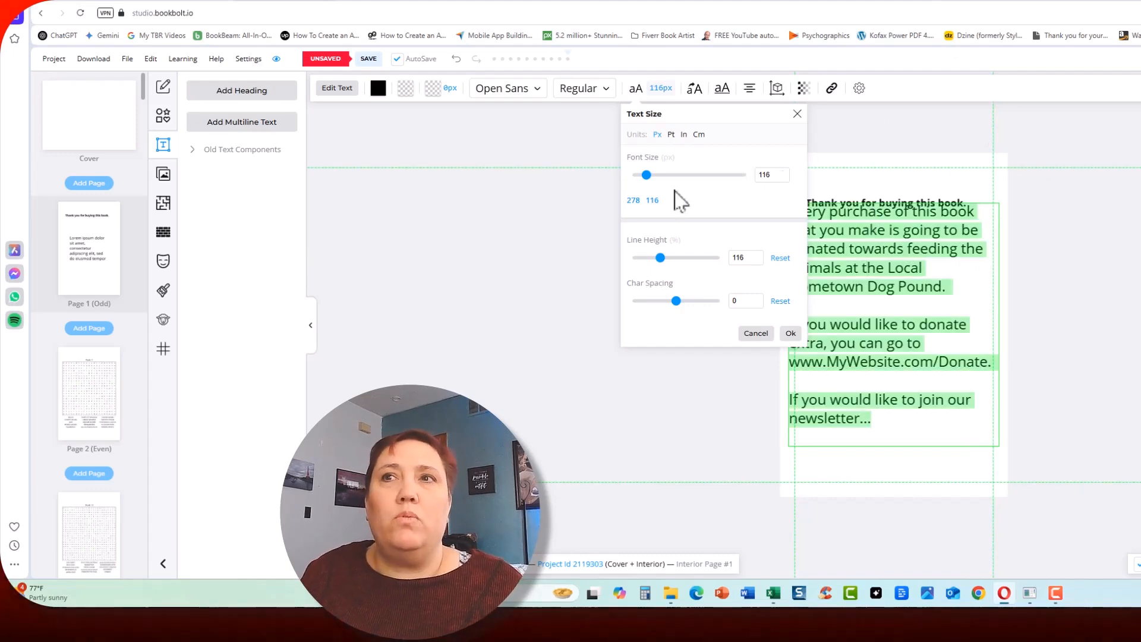
{"action": "left_click_drag", "start_coordinate": [646, 175], "coordinate": [642, 177]}
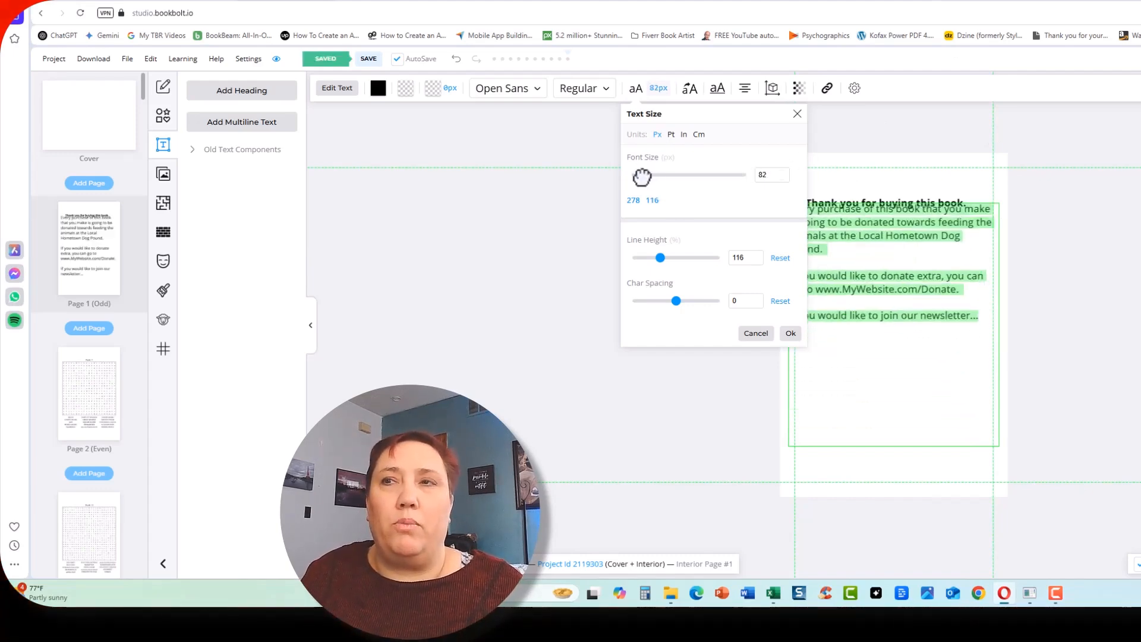
{"action": "left_click", "coordinate": [912, 260]}
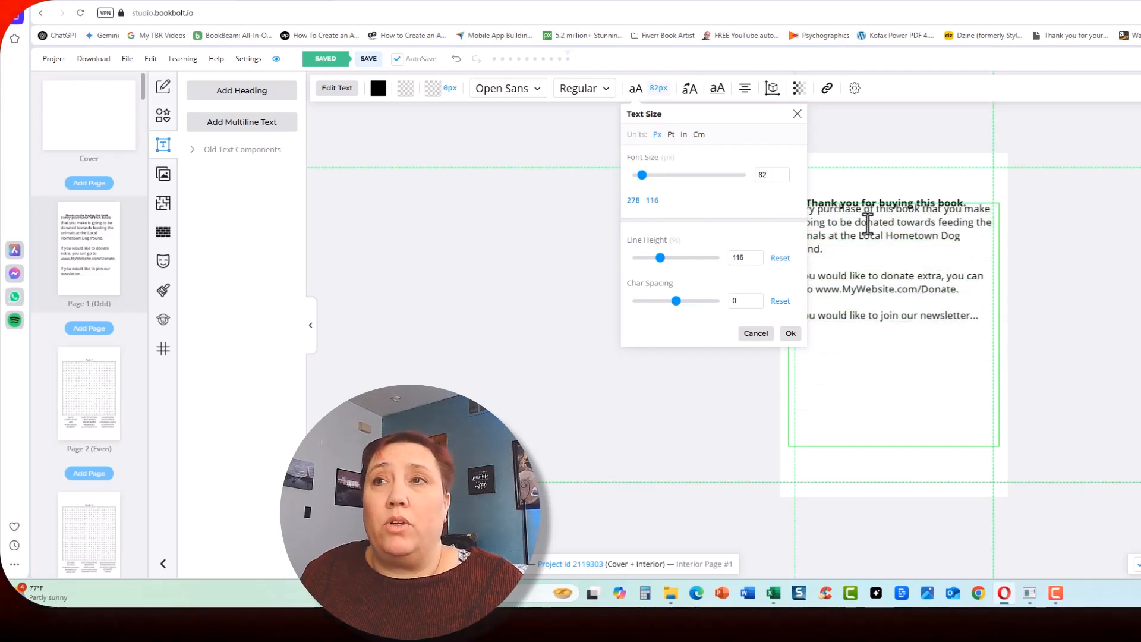
Move the heading slightly higher, and shrink the message's text block and centre it below the heading within the margins
{"action": "mouse_move", "coordinate": [872, 203]}
{"action": "left_mouse_down"}
{"action": "mouse_move", "coordinate": [873, 215]}
{"action": "mouse_move", "coordinate": [872, 190]}
{"action": "left_mouse_up"}
{"action": "left_click", "coordinate": [865, 272]}
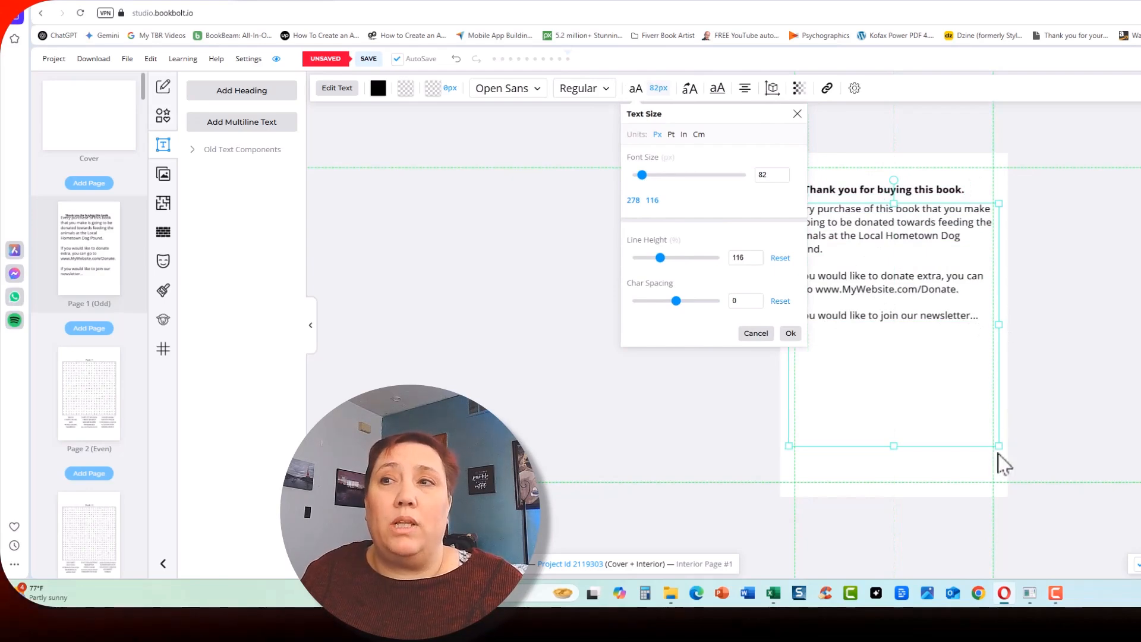
{"action": "left_click_drag", "start_coordinate": [997, 446], "coordinate": [950, 410]}
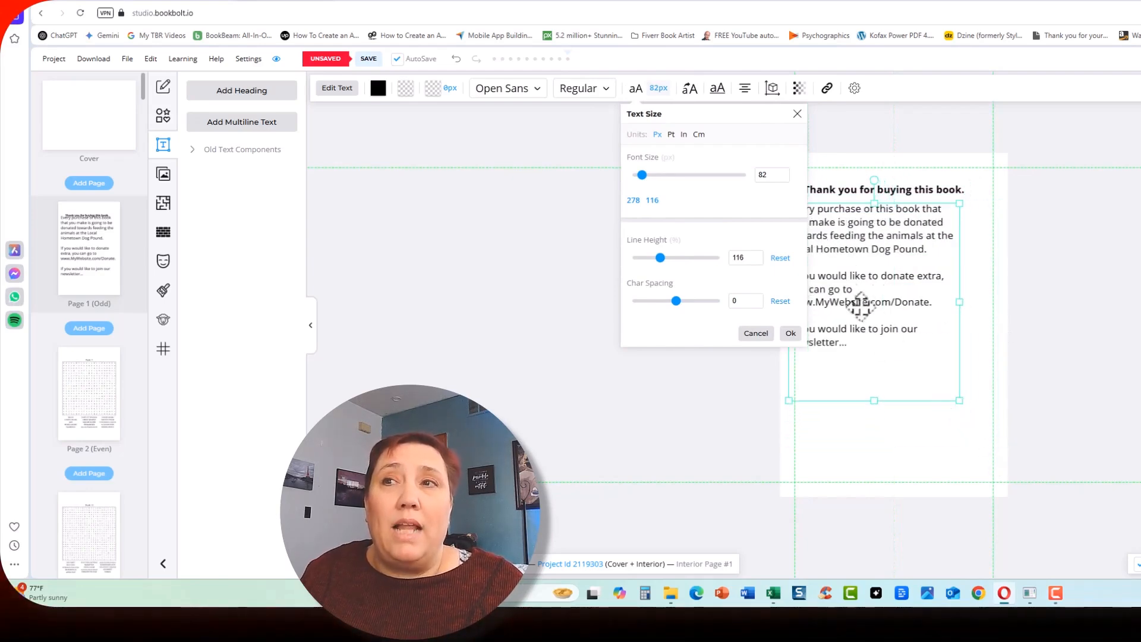
{"action": "left_click_drag", "start_coordinate": [852, 277], "coordinate": [868, 296]}
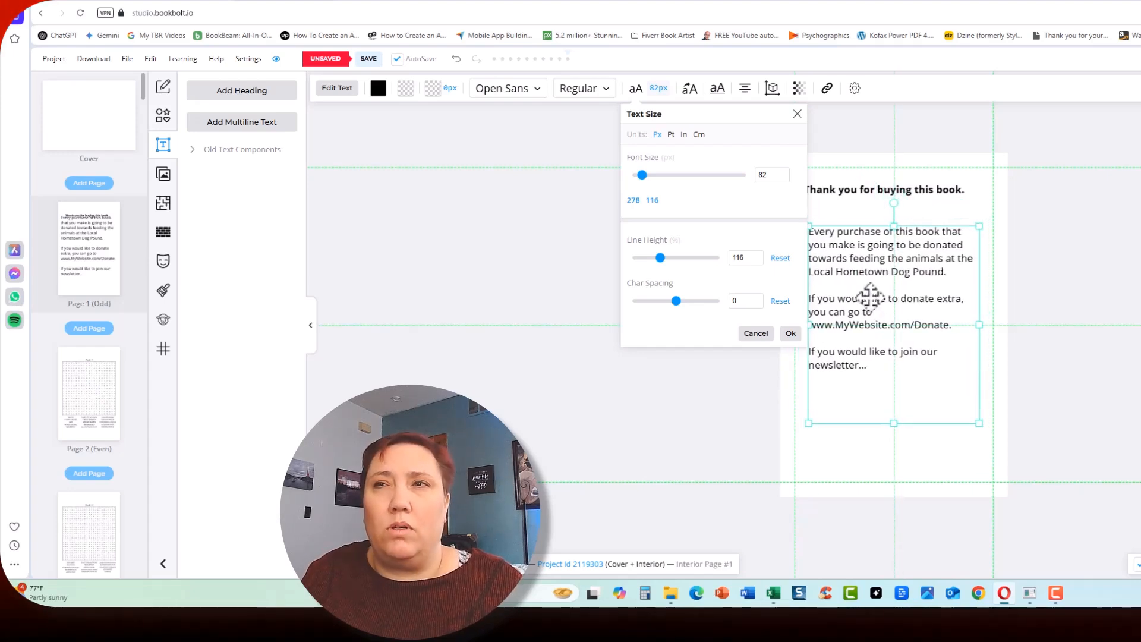
{"action": "left_click", "coordinate": [1105, 280]}
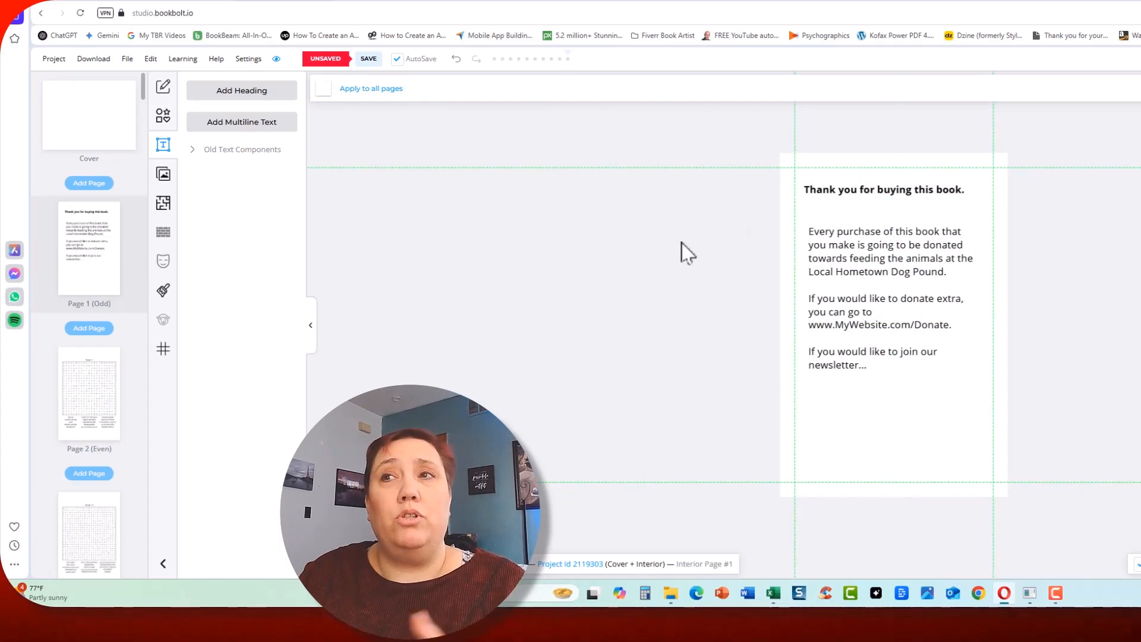
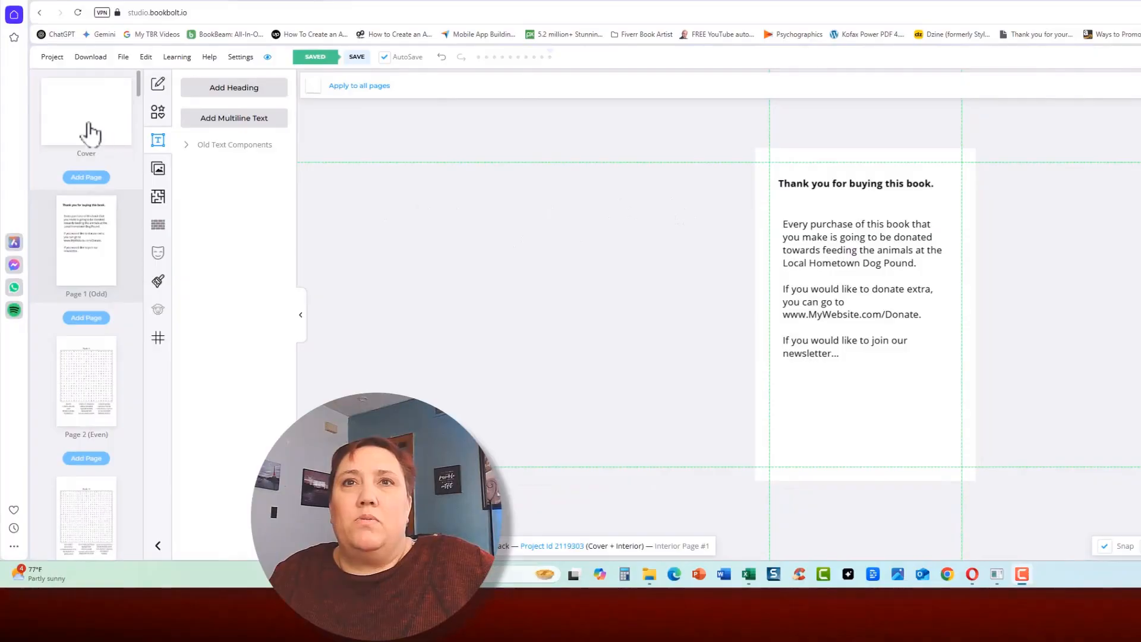
Insert the uploaded animal frame image on the cover page and enlarge it to span the front cover's width
{"action": "left_click", "coordinate": [88, 120]}
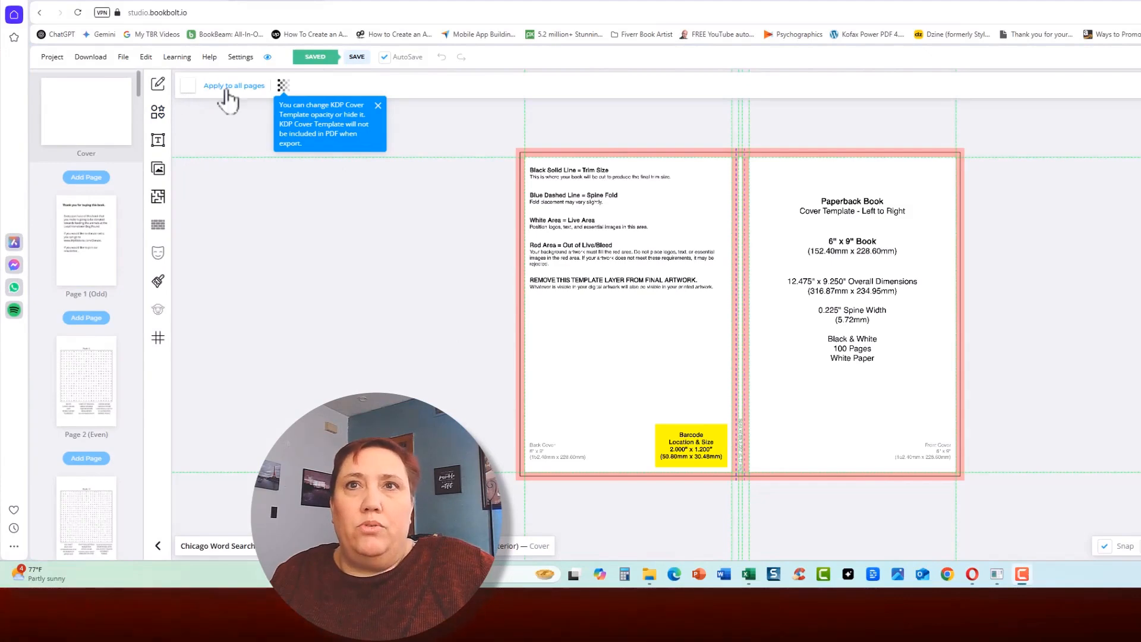
{"action": "left_click", "coordinate": [158, 169]}
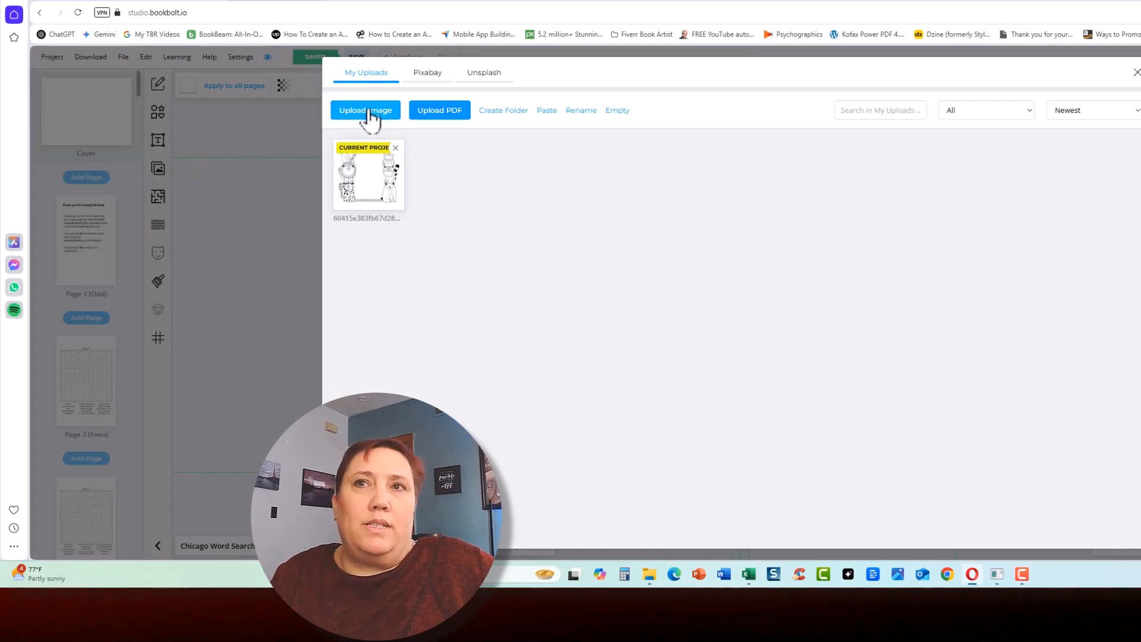
{"action": "left_click", "coordinate": [368, 183]}
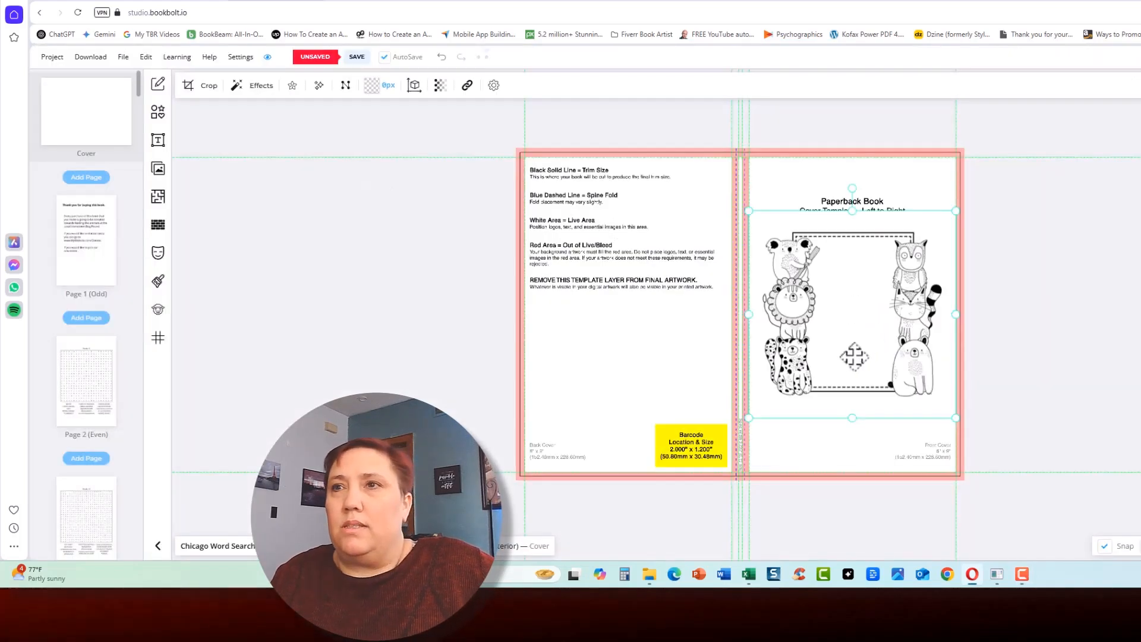
{"action": "mouse_move", "coordinate": [741, 201]}
{"action": "left_mouse_down"}
{"action": "mouse_move", "coordinate": [732, 189]}
{"action": "mouse_move", "coordinate": [741, 192]}
{"action": "left_mouse_up"}
{"action": "left_click_drag", "start_coordinate": [955, 203], "coordinate": [961, 192]}
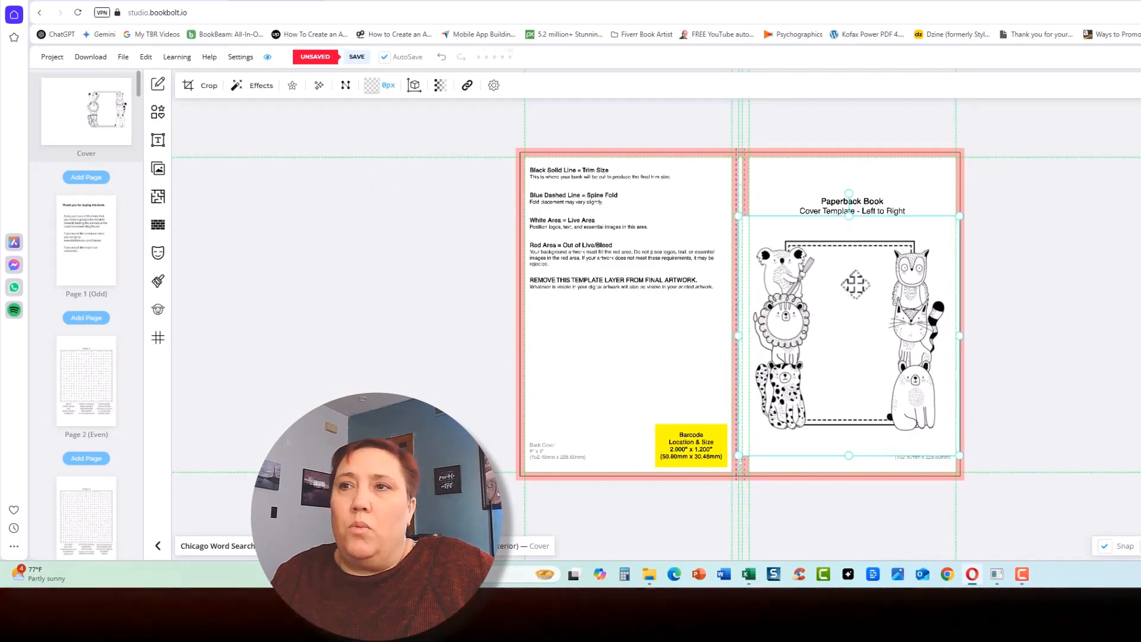
{"action": "left_click_drag", "start_coordinate": [855, 282], "coordinate": [856, 284]}
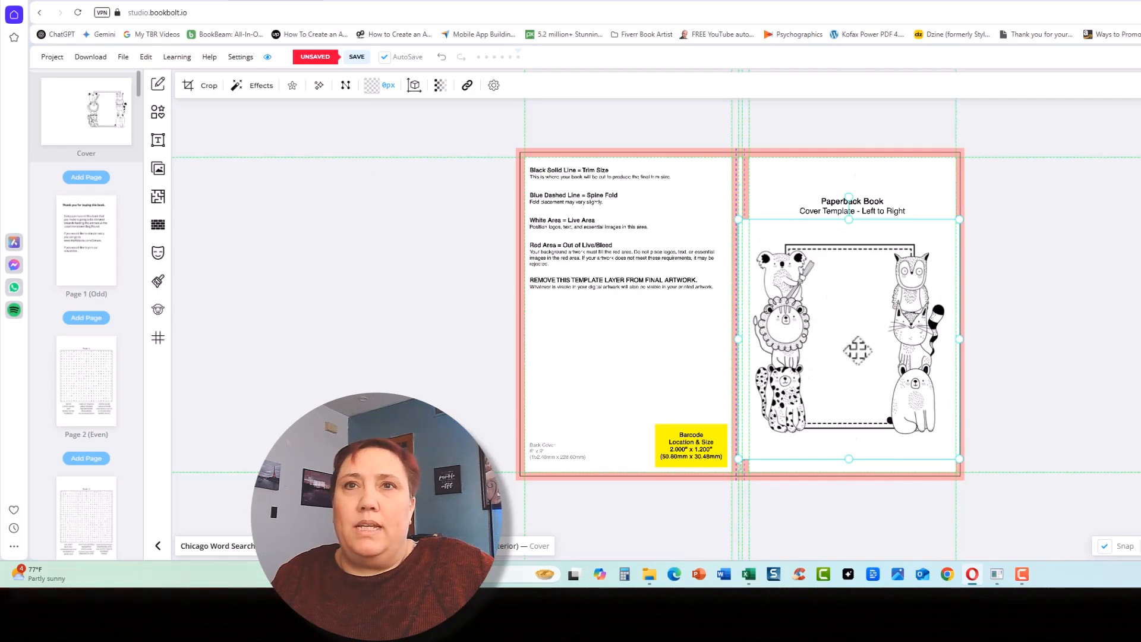
Go to page 2, accepting the unsaved changes prompt, and copy the Puzzle #1 word search
{"action": "scroll", "coordinate": [137, 271], "scroll_direction": "down", "scroll_amount": 1}
{"action": "scroll", "coordinate": [118, 297], "scroll_direction": "down", "scroll_amount": 1}
{"action": "left_click", "coordinate": [78, 330]}
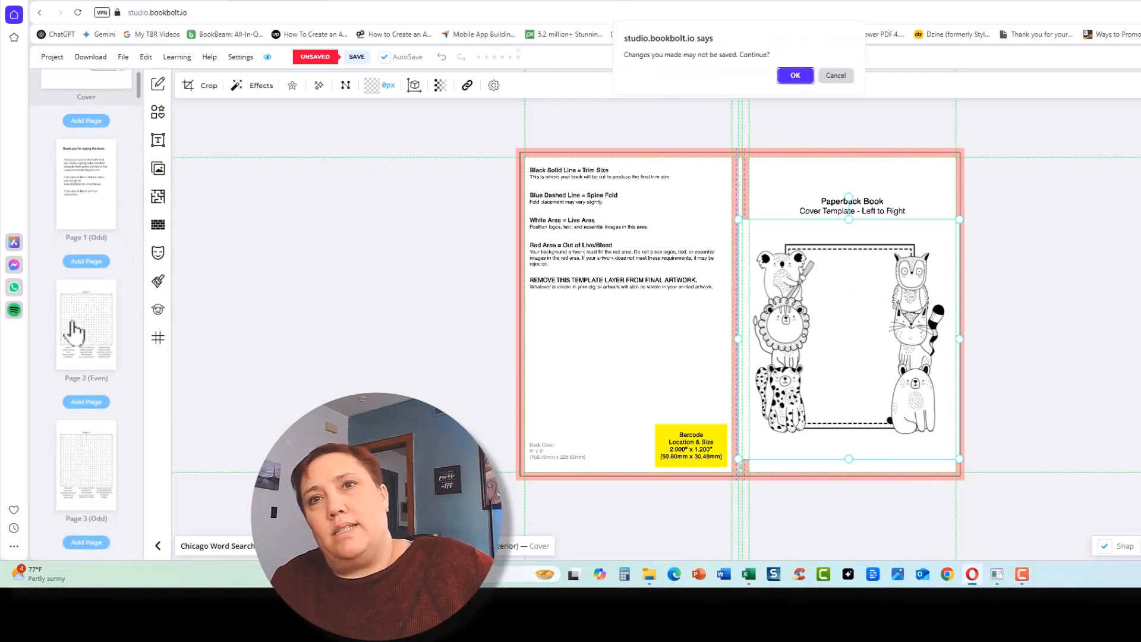
{"action": "key", "text": "Return"}
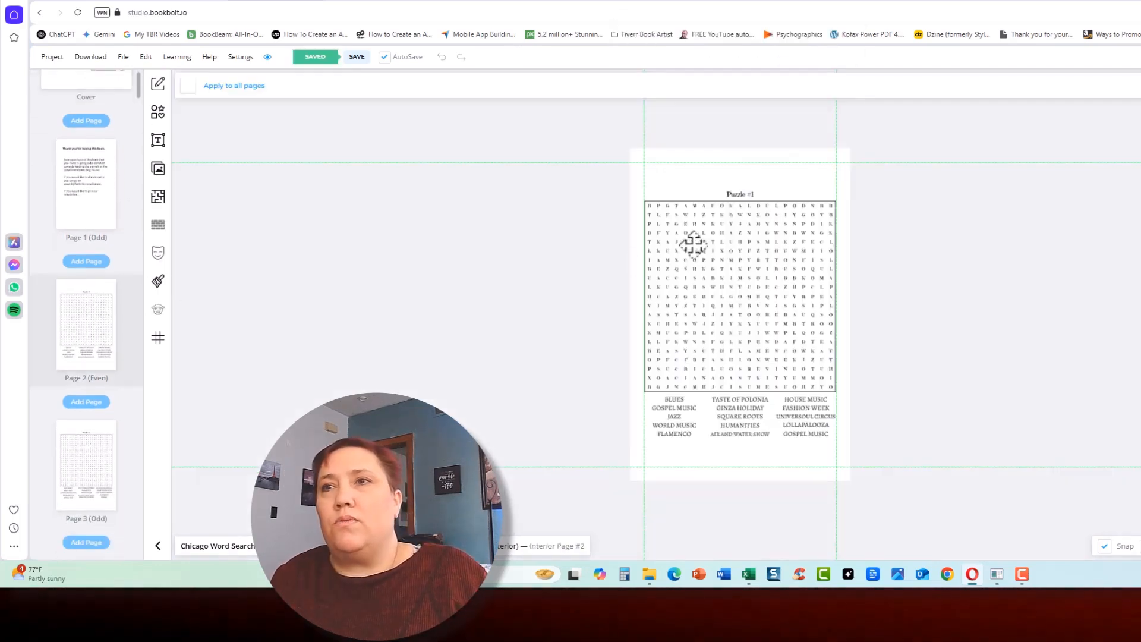
{"action": "left_click", "coordinate": [701, 242]}
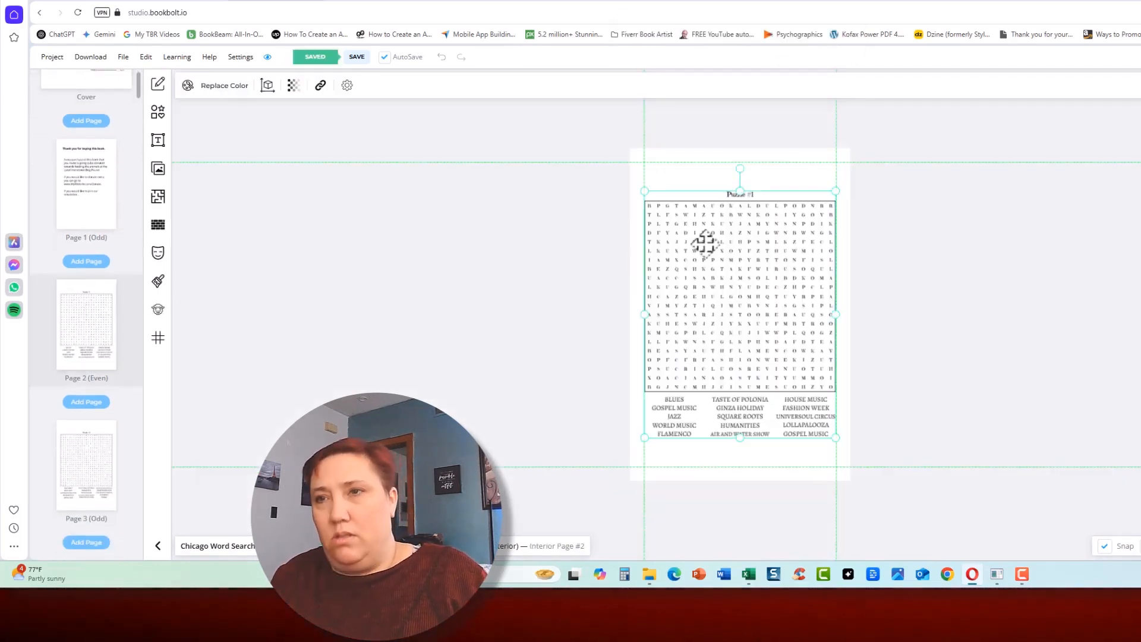
Paste the copied puzzle onto the front cover, shrinking and centring it inside the animal frame
{"action": "scroll", "coordinate": [86, 178], "scroll_direction": "up", "scroll_amount": 2}
{"action": "left_click", "coordinate": [87, 113]}
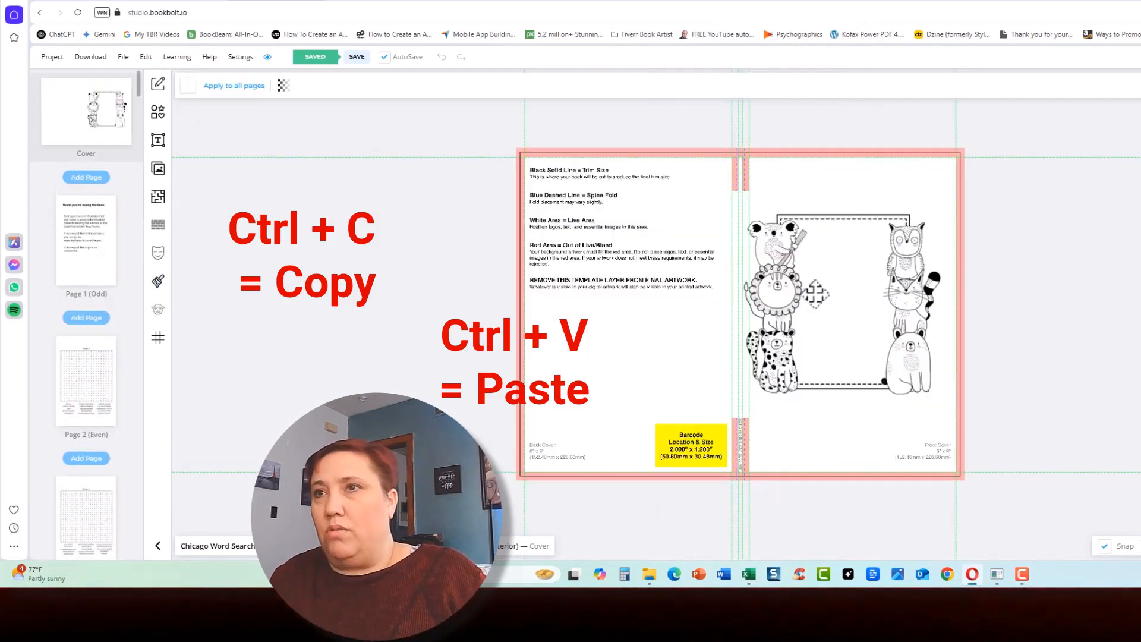
{"action": "key", "text": "ctrl+v"}
{"action": "left_click_drag", "start_coordinate": [736, 206], "coordinate": [852, 361]}
{"action": "left_click_drag", "start_coordinate": [900, 409], "coordinate": [851, 325]}
{"action": "left_click_drag", "start_coordinate": [876, 279], "coordinate": [889, 264]}
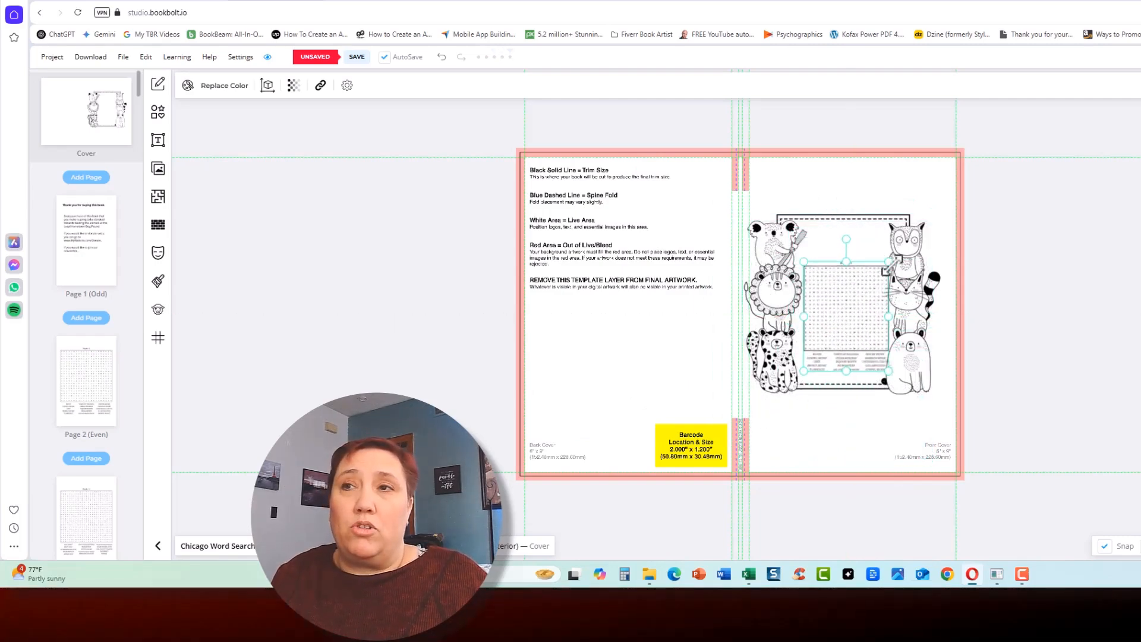
{"action": "left_click_drag", "start_coordinate": [852, 324], "coordinate": [849, 326]}
Move the animal frame image to the lower edge of the front cover and delete the distressed texture overlay
{"action": "left_click_drag", "start_coordinate": [834, 386], "coordinate": [839, 438]}
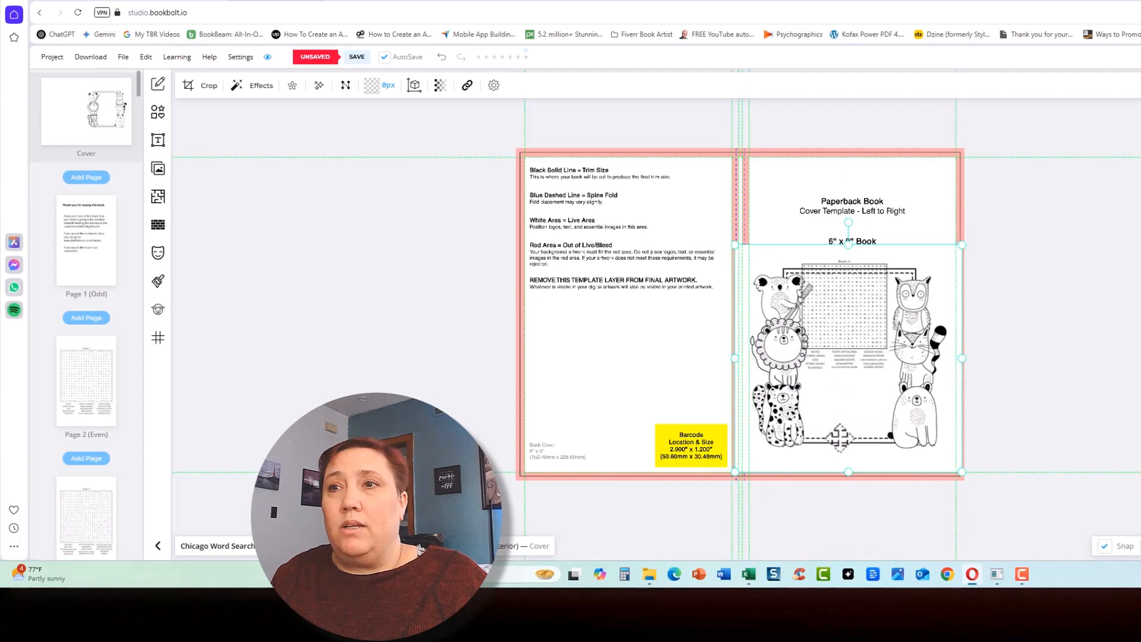
{"action": "left_click", "coordinate": [157, 139]}
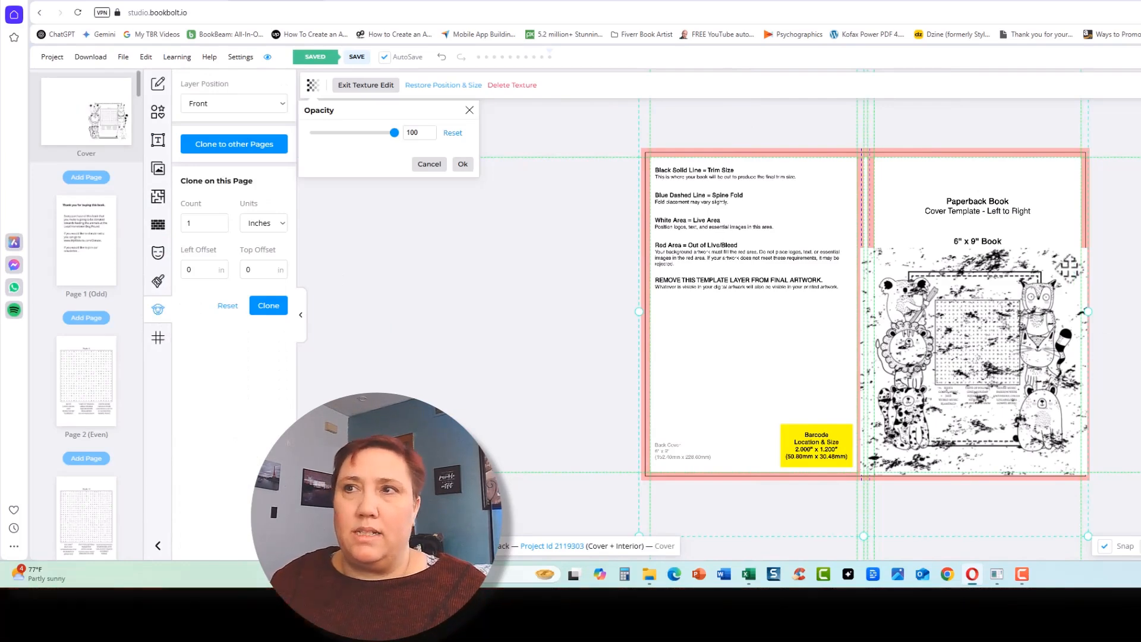
{"action": "key", "text": "Delete"}
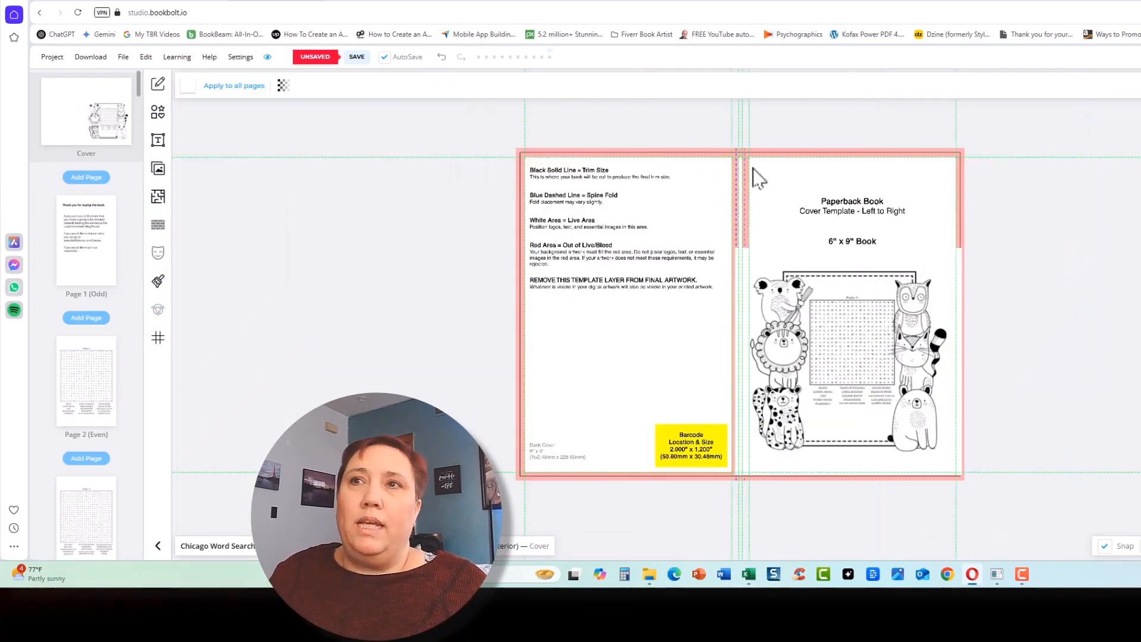
Move the puzzle from the front cover's frame to the upper part of the back cover and shrink it slightly
{"action": "left_click", "coordinate": [751, 305]}
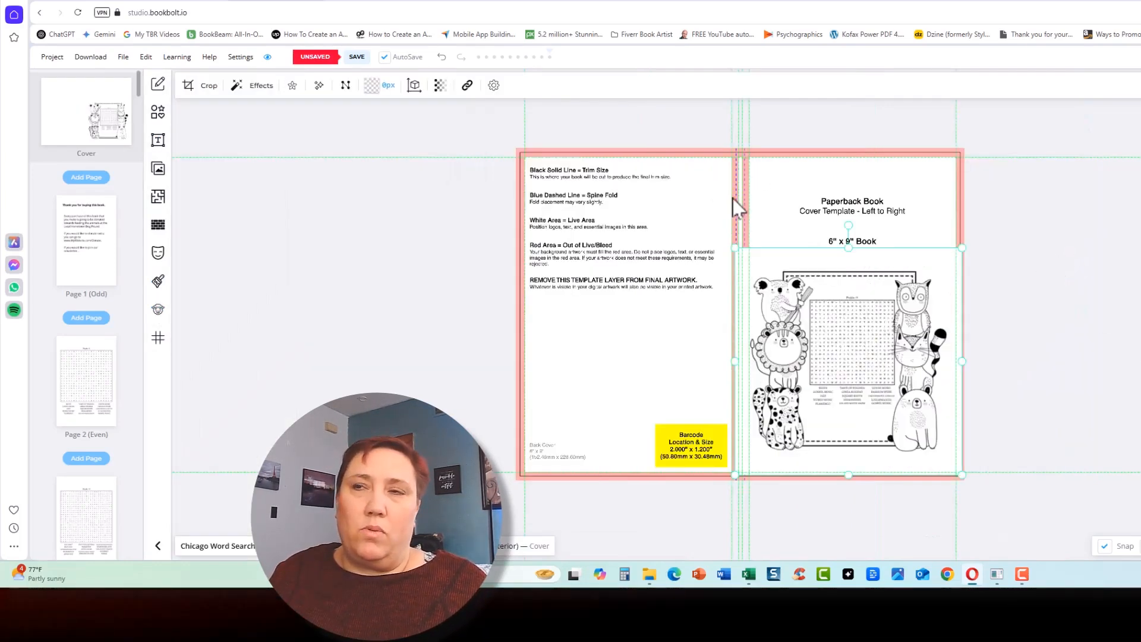
{"action": "left_click_drag", "start_coordinate": [847, 387], "coordinate": [578, 184]}
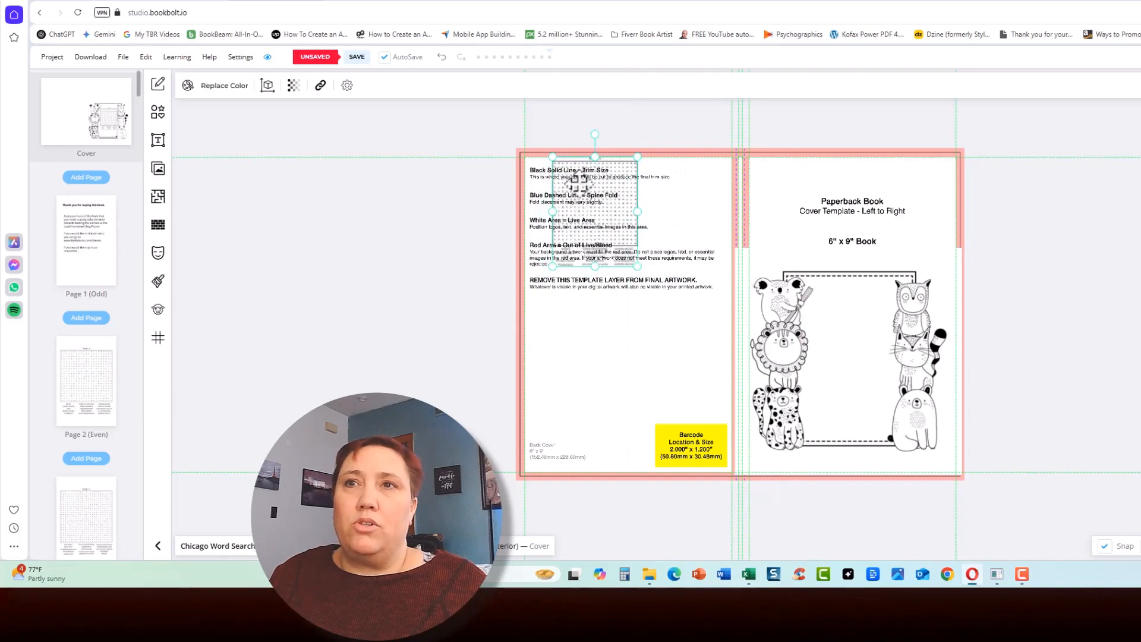
{"action": "left_click_drag", "start_coordinate": [545, 150], "coordinate": [552, 186]}
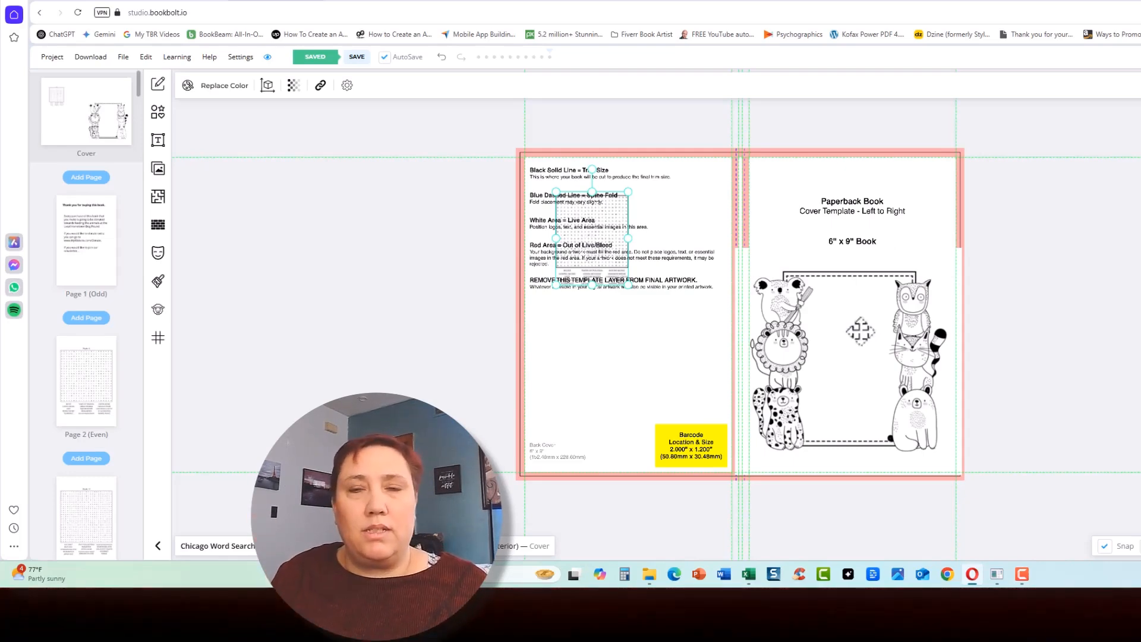
Add a rectangle above the animal frame on the front cover, with red stroke colour #E80D0D and red fill #DB2121
{"action": "left_click", "coordinate": [157, 111]}
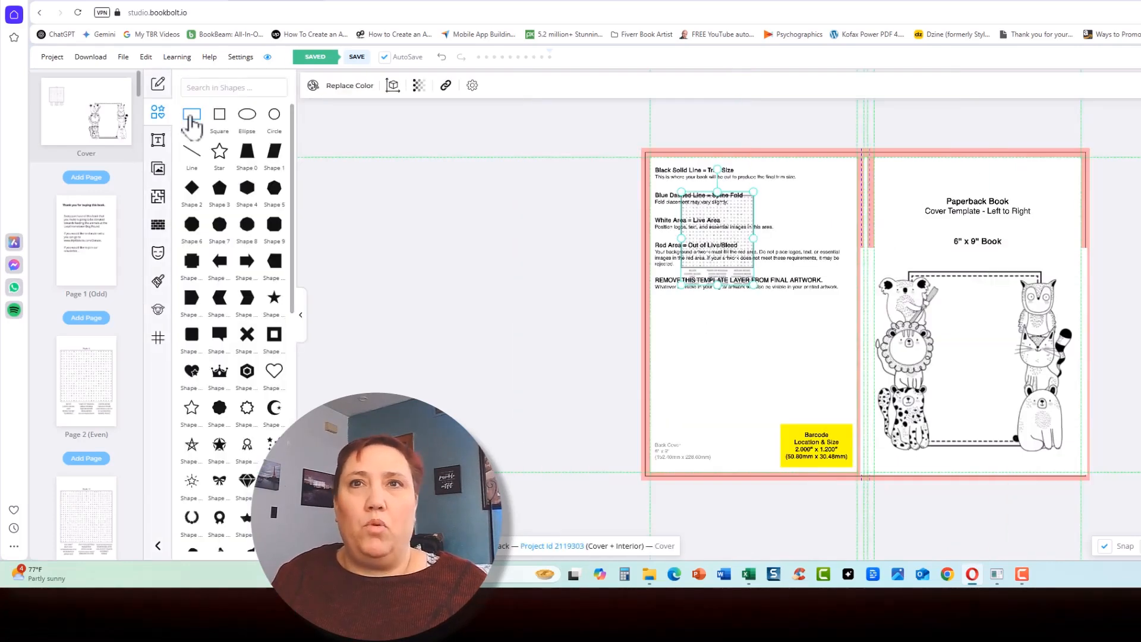
{"action": "left_click", "coordinate": [192, 116]}
{"action": "left_click_drag", "start_coordinate": [904, 298], "coordinate": [922, 215]}
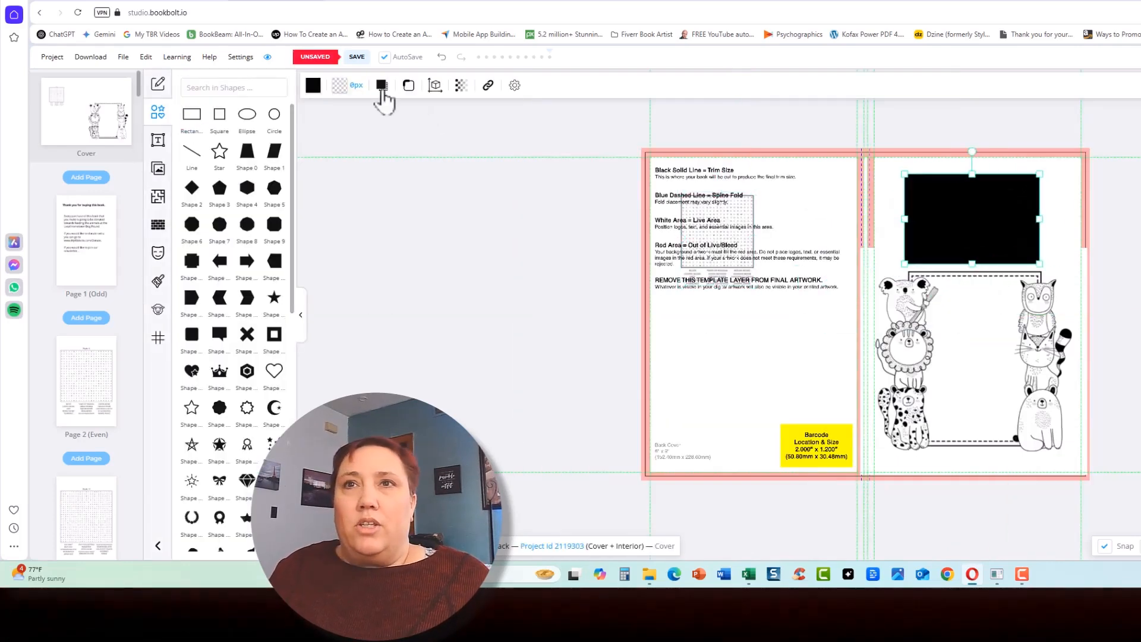
{"action": "left_click", "coordinate": [314, 85]}
{"action": "left_click", "coordinate": [468, 212]}
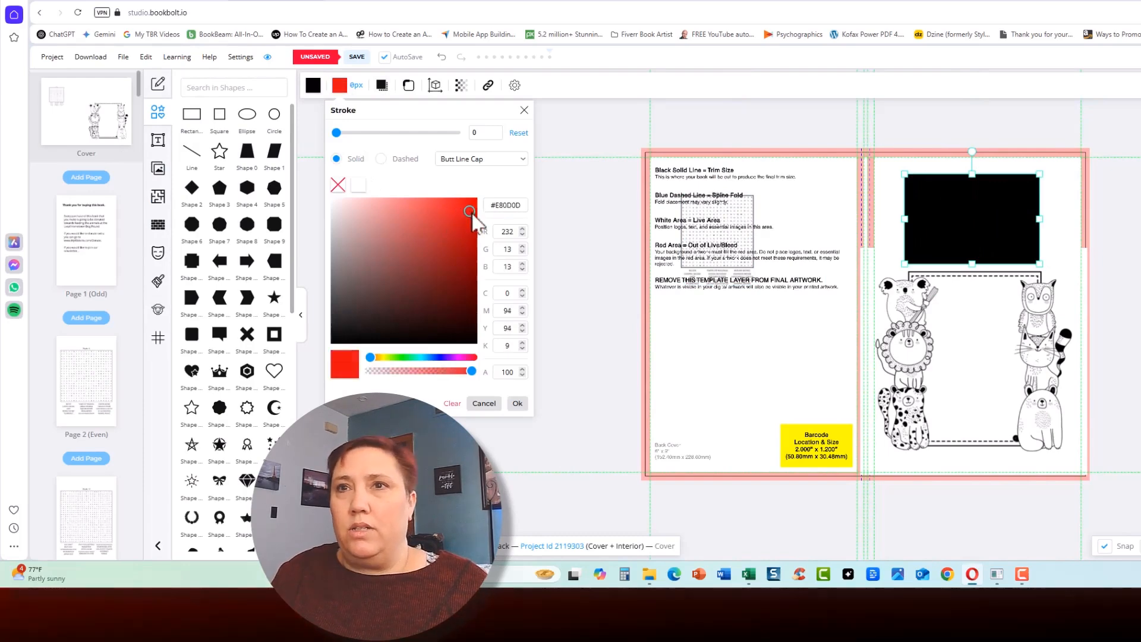
{"action": "left_click", "coordinate": [312, 85]}
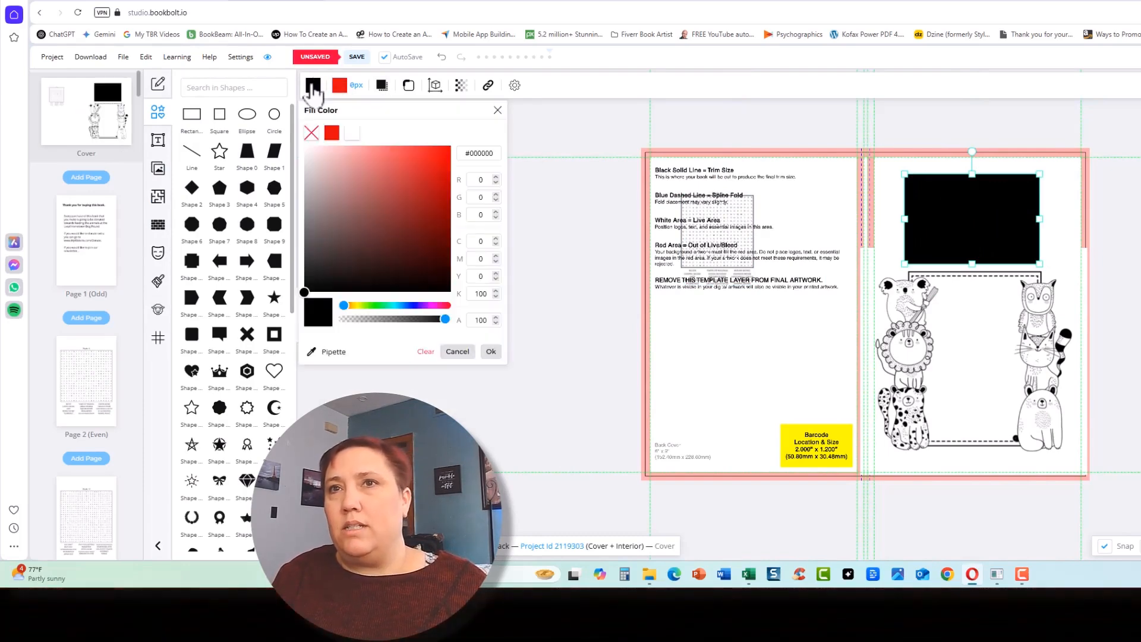
{"action": "left_click", "coordinate": [440, 183]}
{"action": "left_click", "coordinate": [433, 171]}
{"action": "left_click", "coordinate": [427, 167]}
Stretch the red rectangle across the entire cover, including the bleed on all edges, and send it to the back
{"action": "left_click_drag", "start_coordinate": [904, 218], "coordinate": [889, 216]}
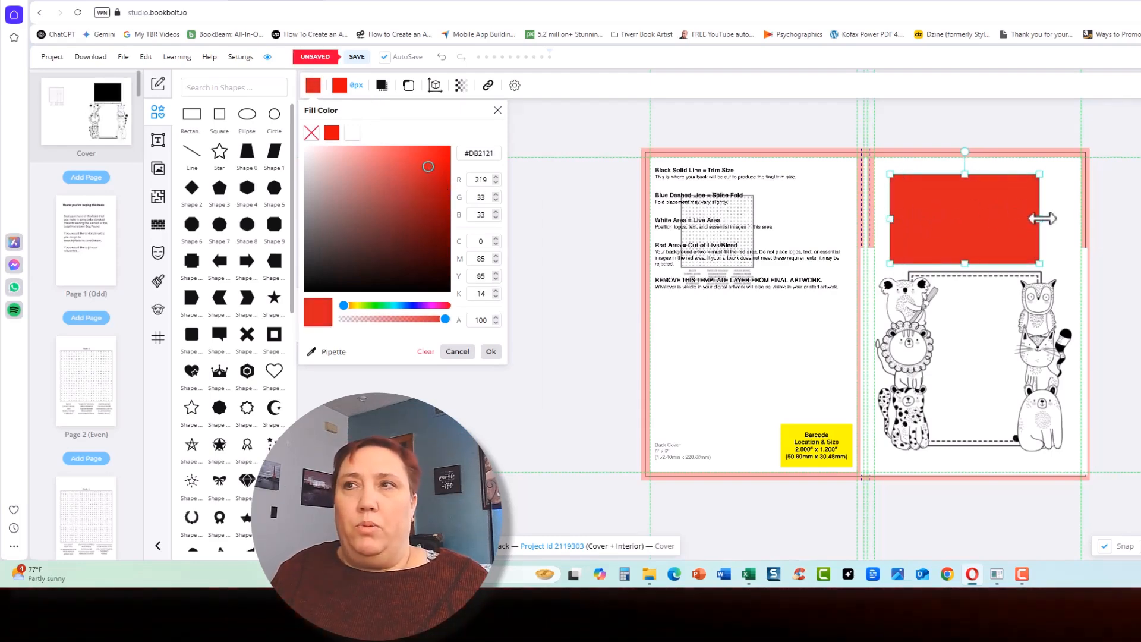
{"action": "left_click_drag", "start_coordinate": [1040, 218], "coordinate": [1067, 218]}
{"action": "left_click_drag", "start_coordinate": [889, 174], "coordinate": [641, 150]}
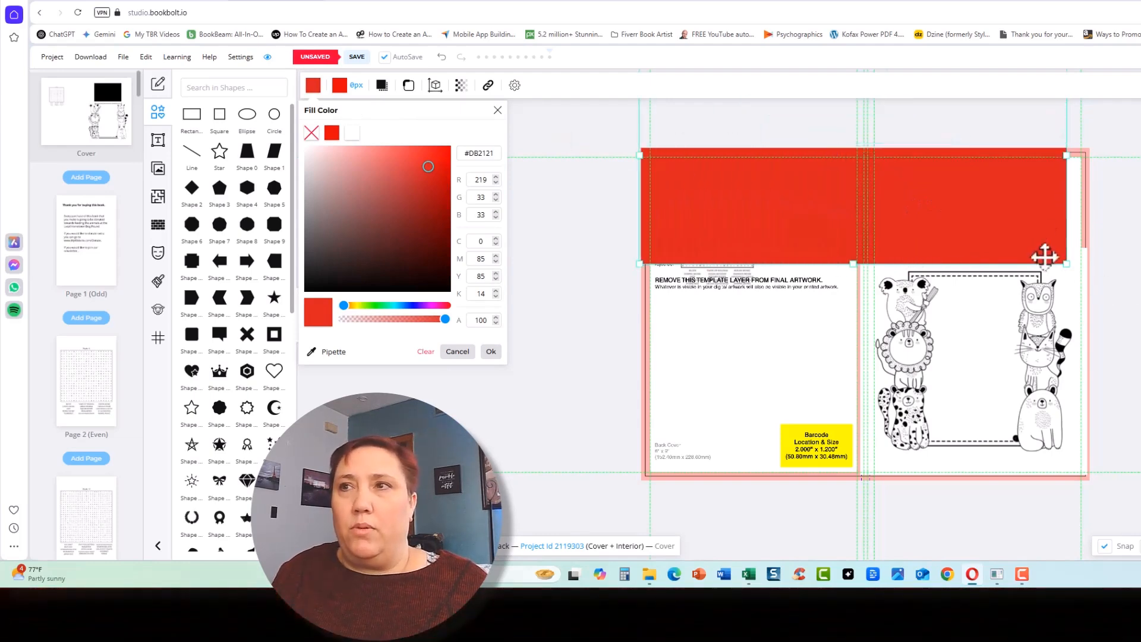
{"action": "left_click_drag", "start_coordinate": [1068, 265], "coordinate": [1098, 421]}
{"action": "left_click_drag", "start_coordinate": [984, 303], "coordinate": [978, 358]}
{"action": "left_click_drag", "start_coordinate": [862, 211], "coordinate": [861, 146]}
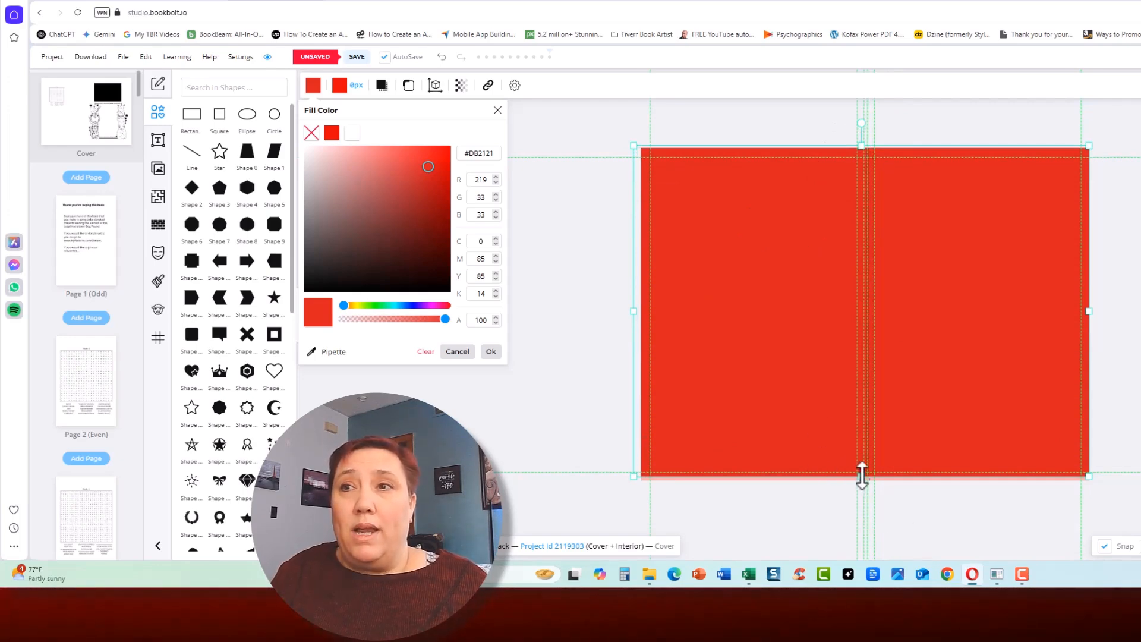
{"action": "left_click_drag", "start_coordinate": [860, 475], "coordinate": [861, 484]}
{"action": "right_click", "coordinate": [741, 334]}
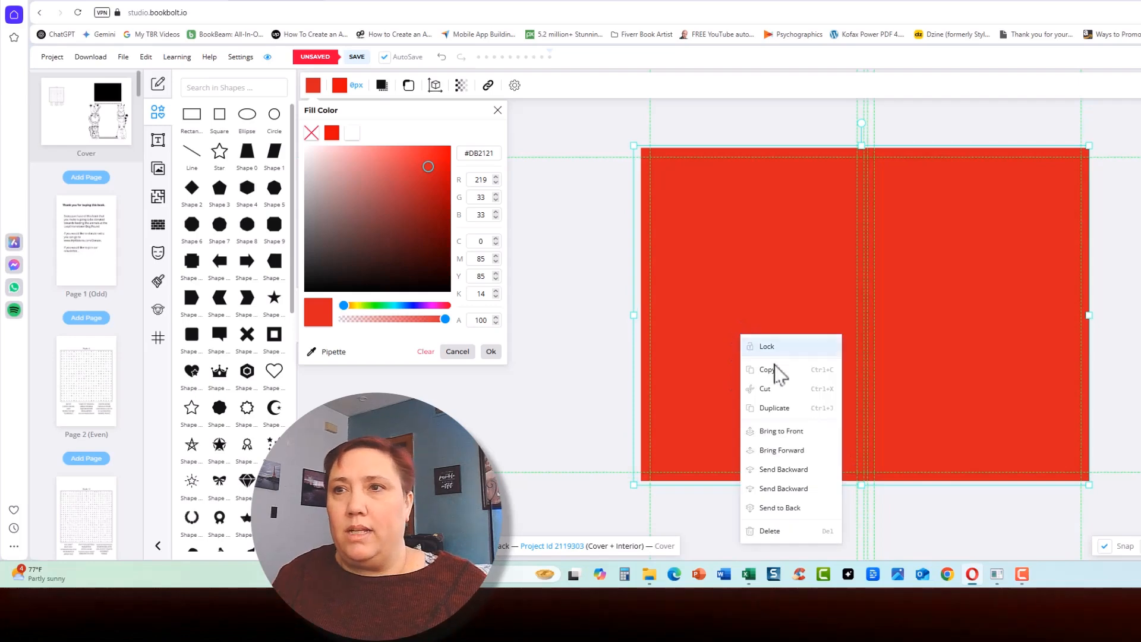
{"action": "left_click", "coordinate": [783, 508]}
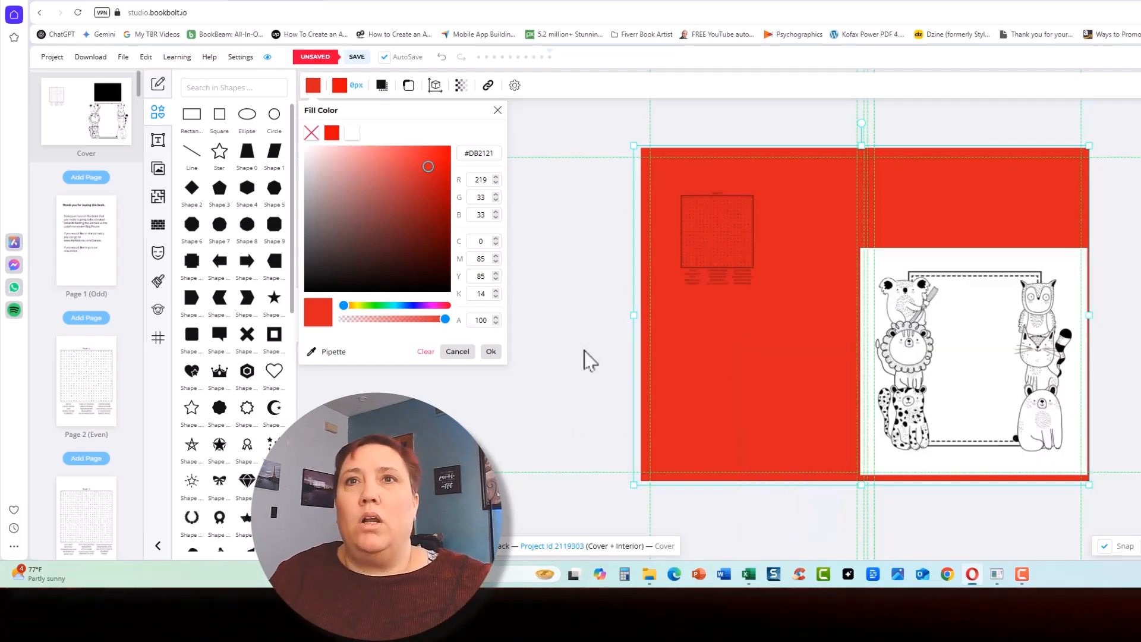
Add a wide rectangle above the animal frame image on the front cover and fill it white
{"action": "left_click", "coordinate": [191, 117]}
{"action": "left_click_drag", "start_coordinate": [926, 301], "coordinate": [1019, 189]}
{"action": "left_click_drag", "start_coordinate": [1017, 255], "coordinate": [1055, 260]}
{"action": "left_click_drag", "start_coordinate": [961, 271], "coordinate": [963, 233]}
{"action": "left_click_drag", "start_coordinate": [1042, 200], "coordinate": [1073, 202]}
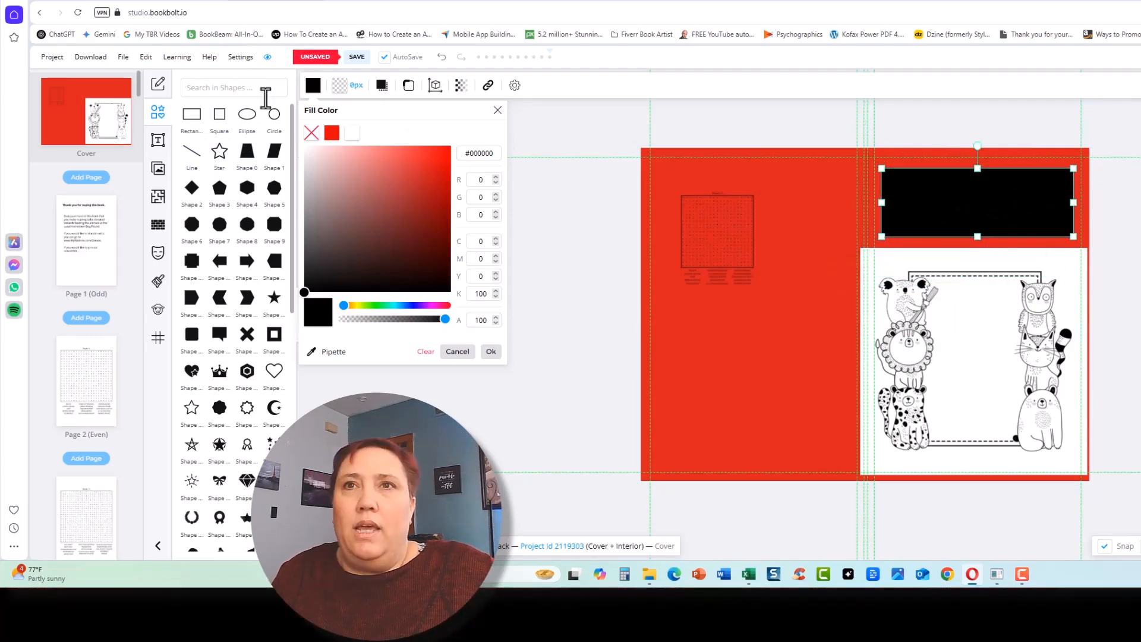
{"action": "left_click", "coordinate": [314, 85]}
{"action": "left_click", "coordinate": [314, 85]}
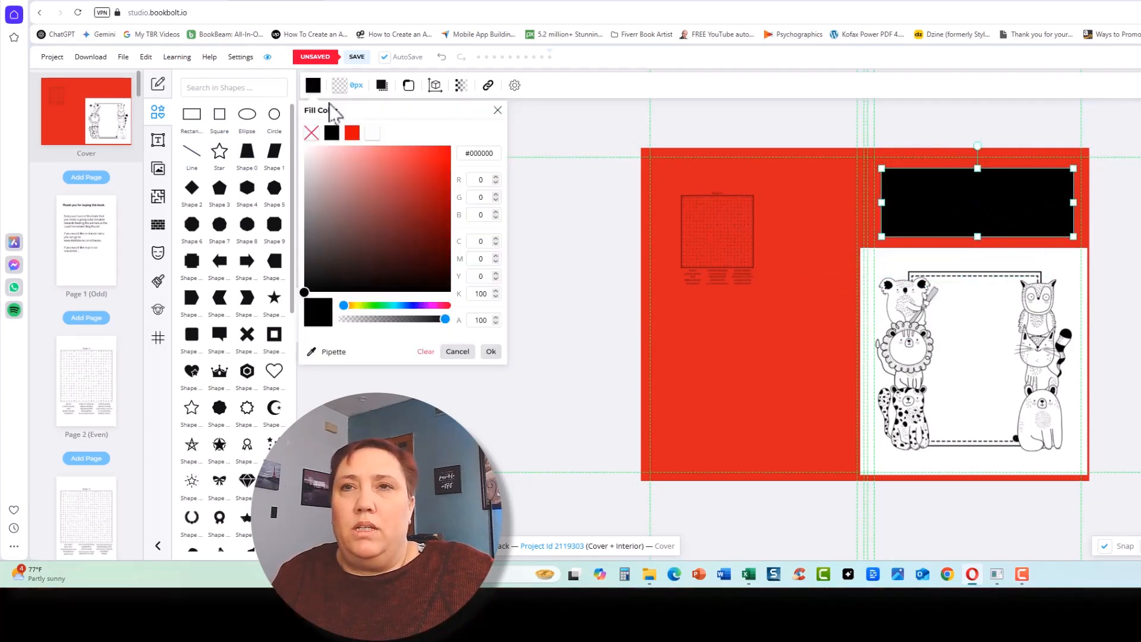
{"action": "left_click", "coordinate": [369, 136]}
Add a heading reading "Dog Pound Word Search" over the white rectangle on the front cover
{"action": "left_click", "coordinate": [158, 139]}
{"action": "left_click", "coordinate": [229, 89]}
{"action": "left_click_drag", "start_coordinate": [862, 309], "coordinate": [970, 199]}
{"action": "double_click", "coordinate": [970, 205]}
{"action": "type", "text": "Dog Poun"}
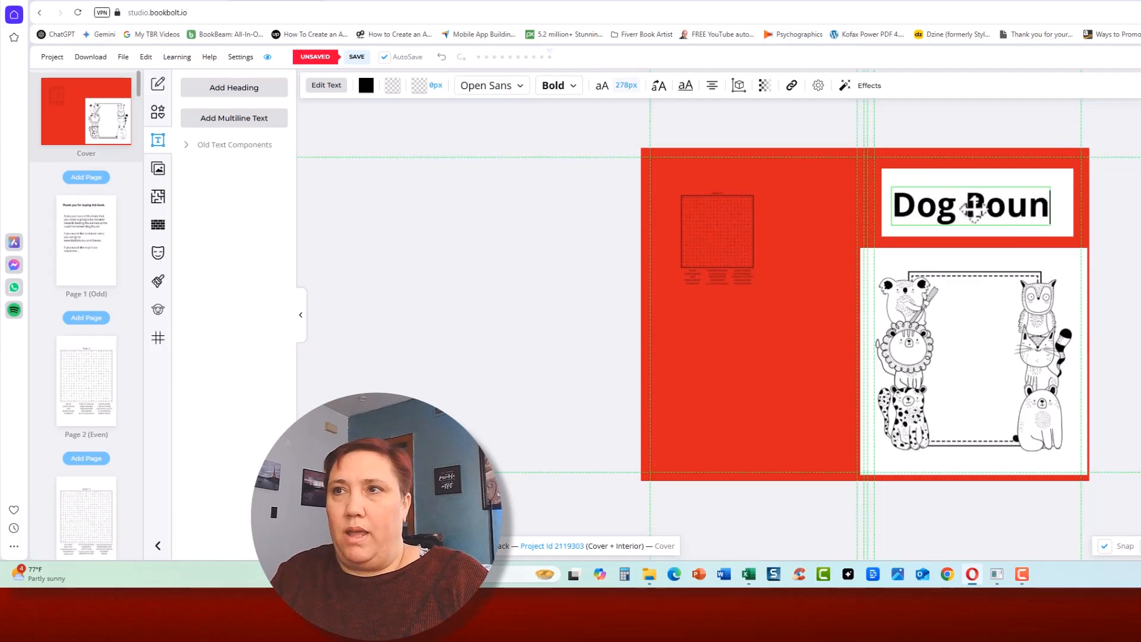
{"action": "type", "text": "d Word Search"}
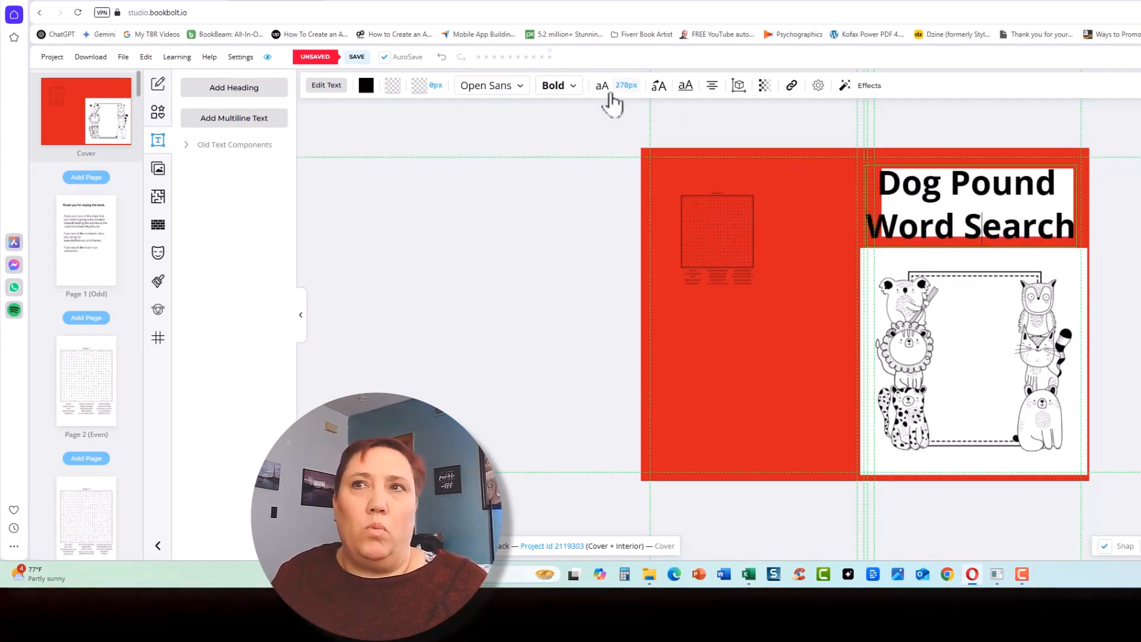
Adjust the font size of the title on the front cover
{"action": "left_click", "coordinate": [626, 85]}
{"action": "left_click", "coordinate": [608, 169]}
{"action": "left_click_drag", "start_coordinate": [608, 169], "coordinate": [618, 169]}
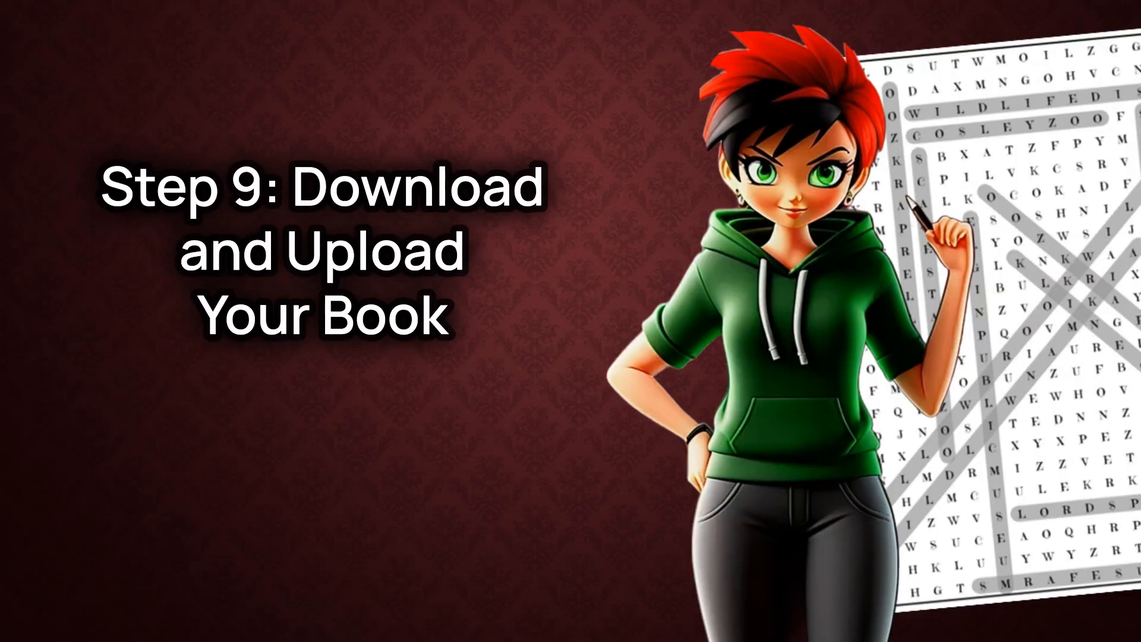